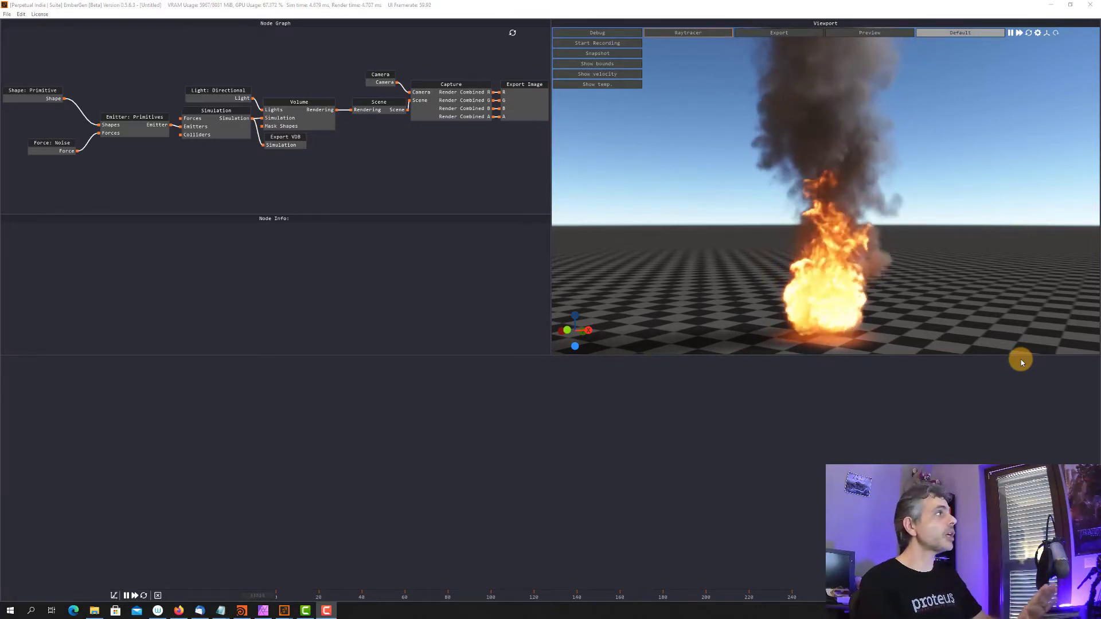
- Zoom in on the node graph around the Emitter: Primitives node and enlarge the node settings area
{"action": "middle_click_drag", "start_coordinate": [131, 167], "coordinate": [345, 168]}
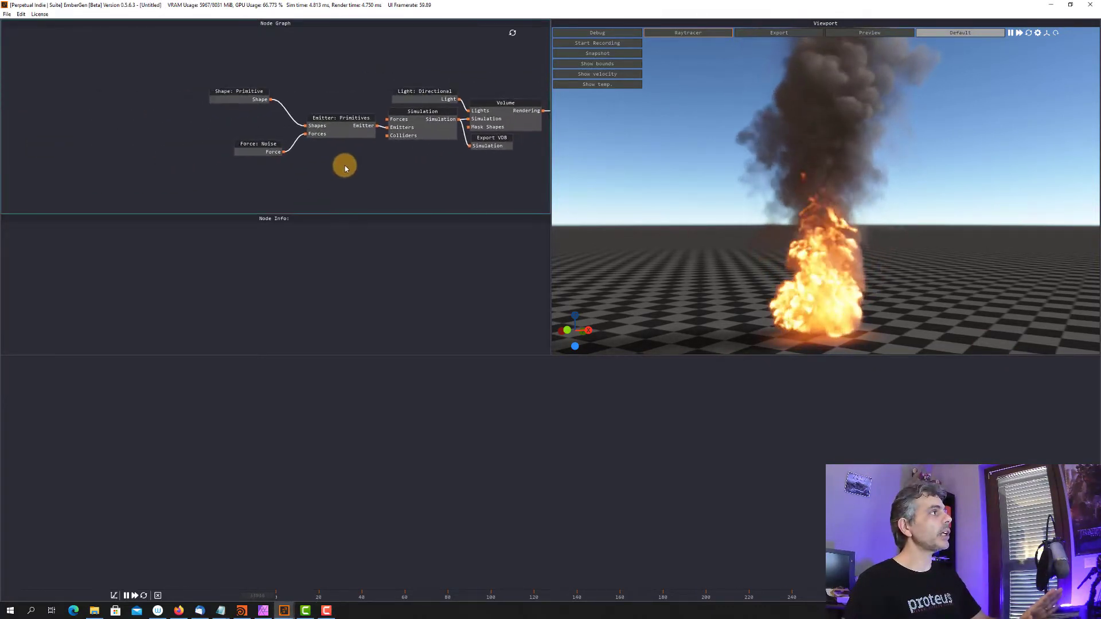
{"action": "scroll", "coordinate": [357, 88], "scroll_direction": "up", "scroll_amount": 2}
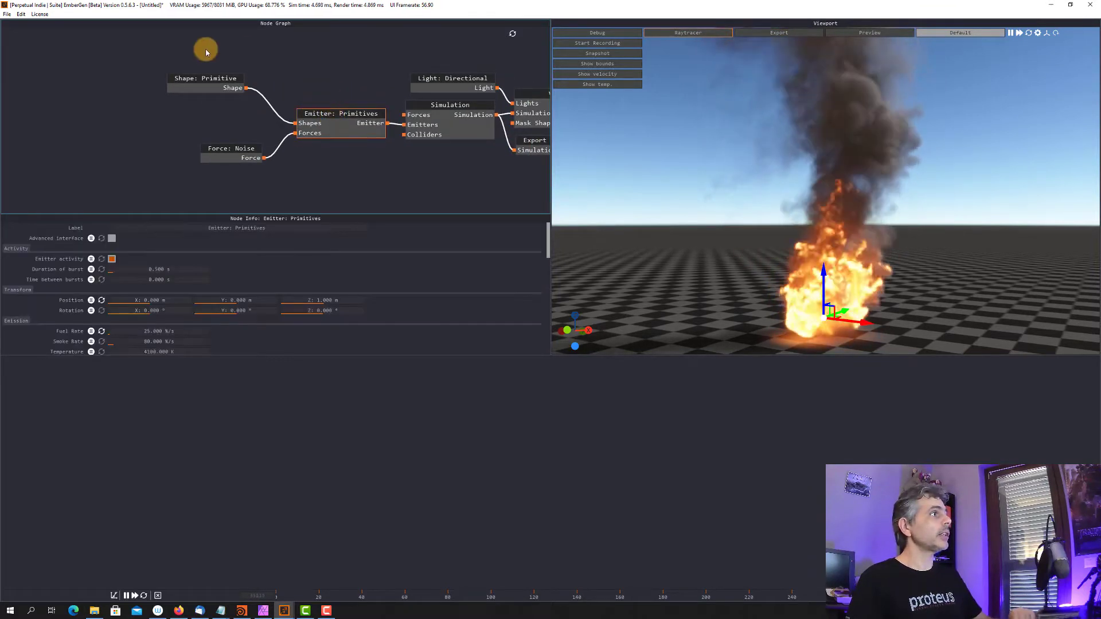
{"action": "left_click_drag", "start_coordinate": [284, 355], "coordinate": [292, 449]}
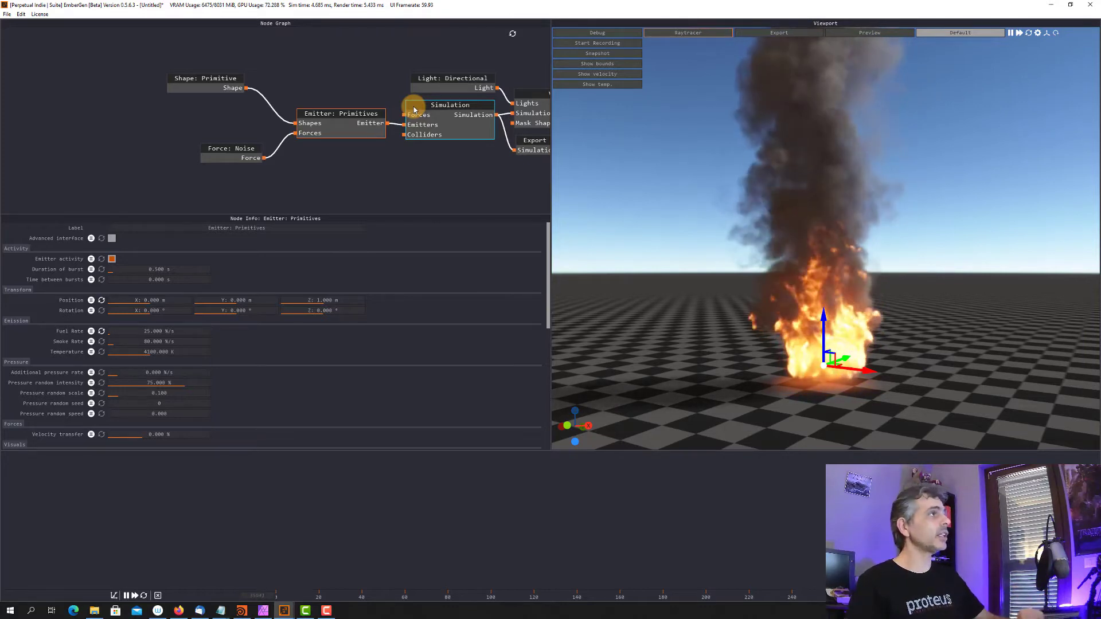
- Turn on Show emitter for the Emitter: Primitives node
{"action": "left_click", "coordinate": [442, 104]}
{"action": "left_click", "coordinate": [324, 115]}
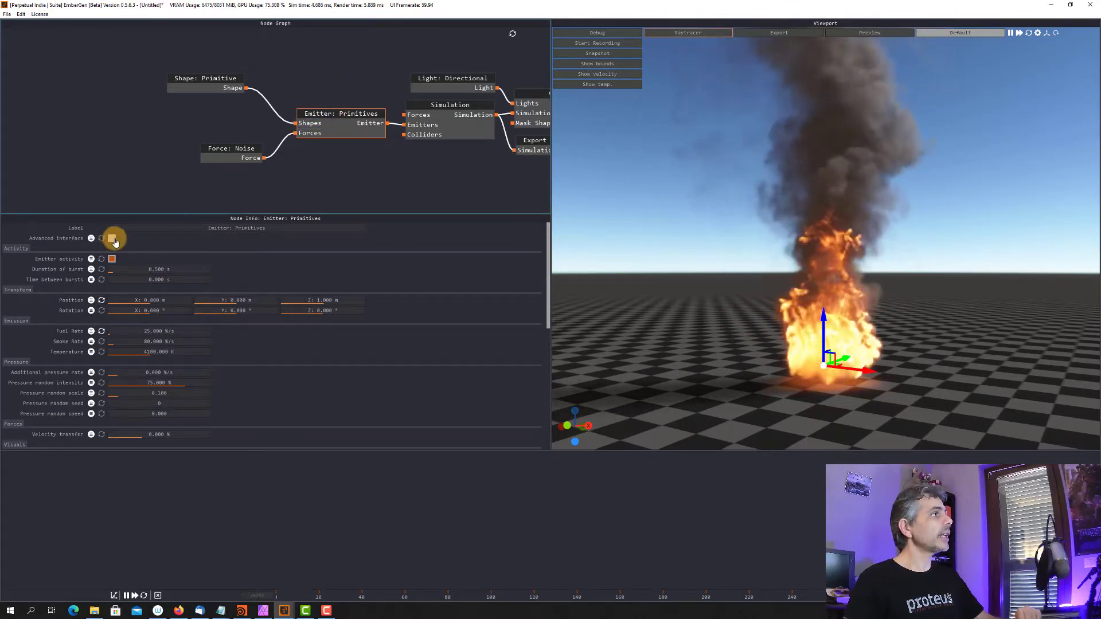
{"action": "scroll", "coordinate": [258, 304], "scroll_direction": "down", "scroll_amount": 1}
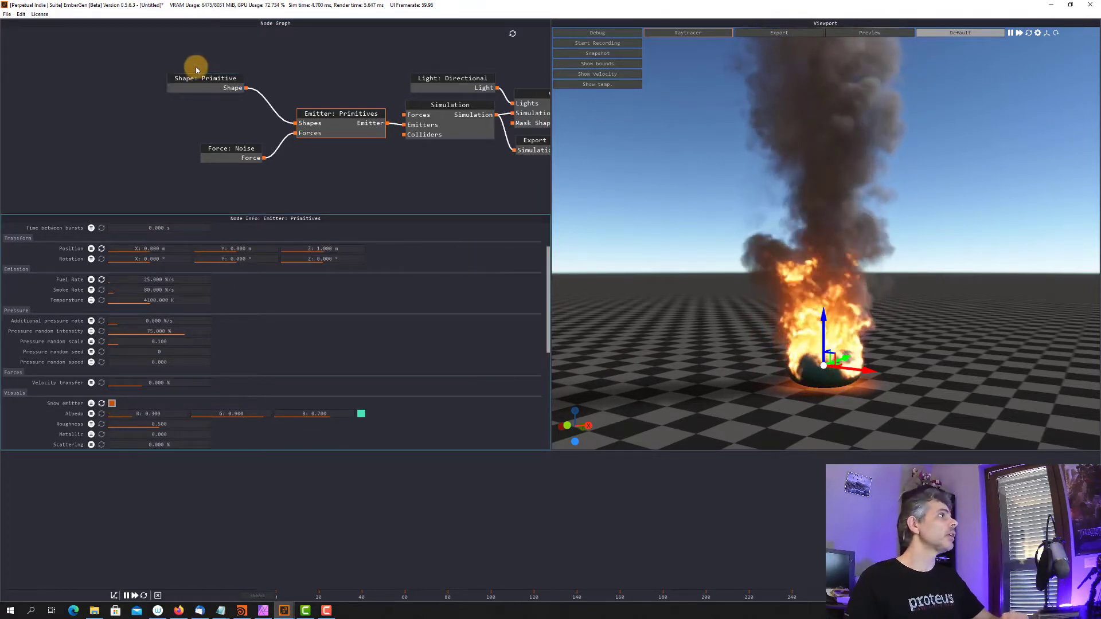
- Move the Shape: Primitive node farther from the emitter and look up which Shape node types can be added
{"action": "left_click_drag", "start_coordinate": [209, 81], "coordinate": [162, 65]}
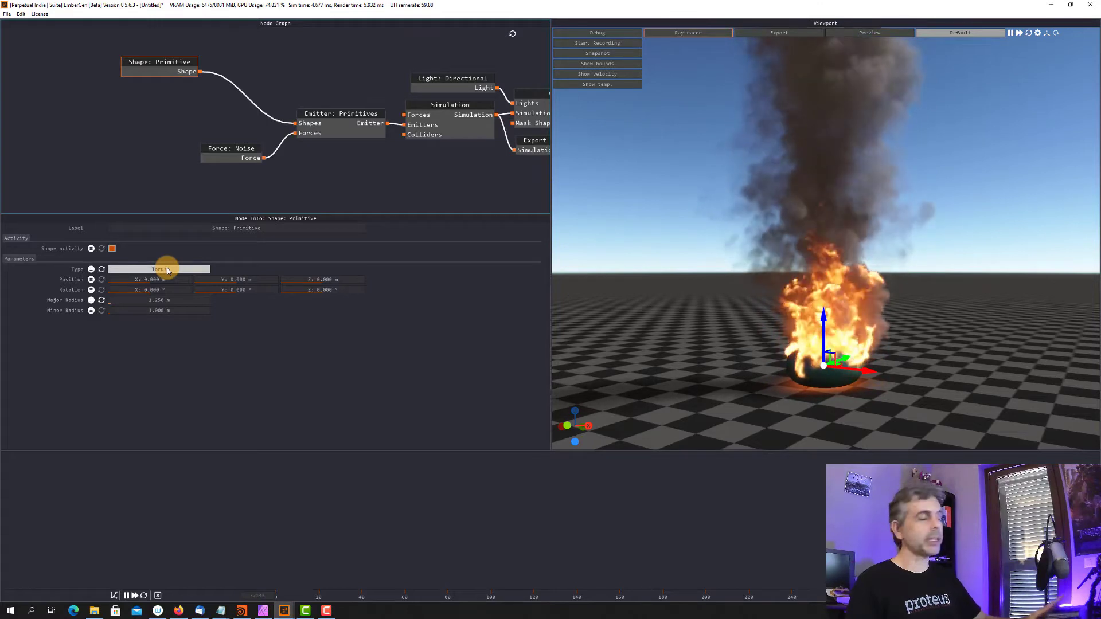
{"action": "right_click", "coordinate": [81, 108]}
{"action": "mouse_move", "coordinate": [113, 111]}
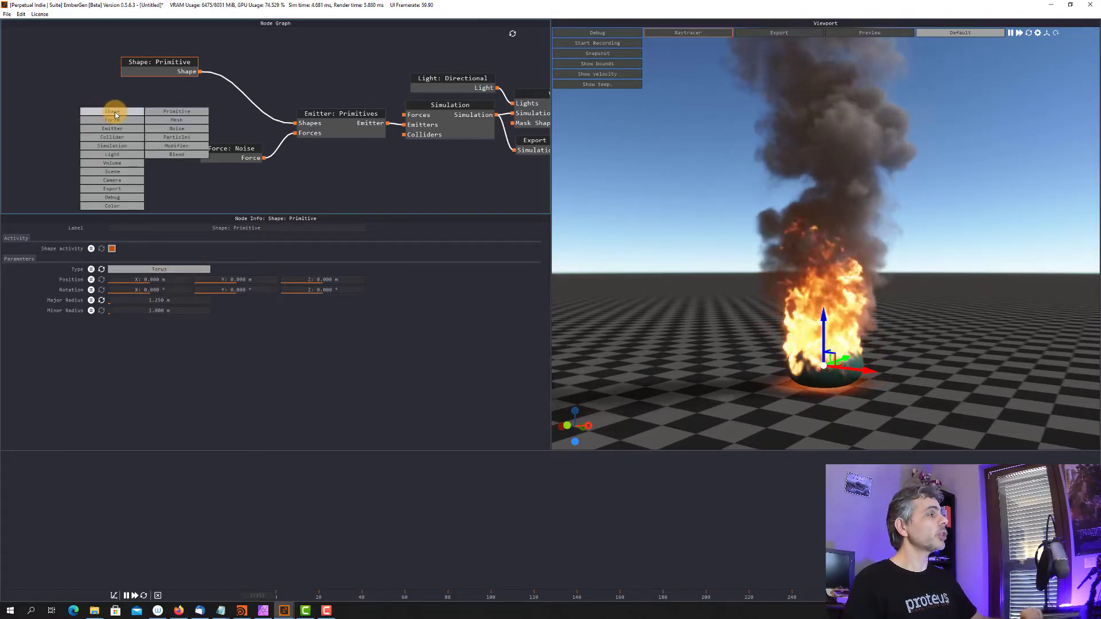
- Try the Sphere type on the Shape: Primitive node, and change it to Box
{"action": "left_click", "coordinate": [187, 271]}
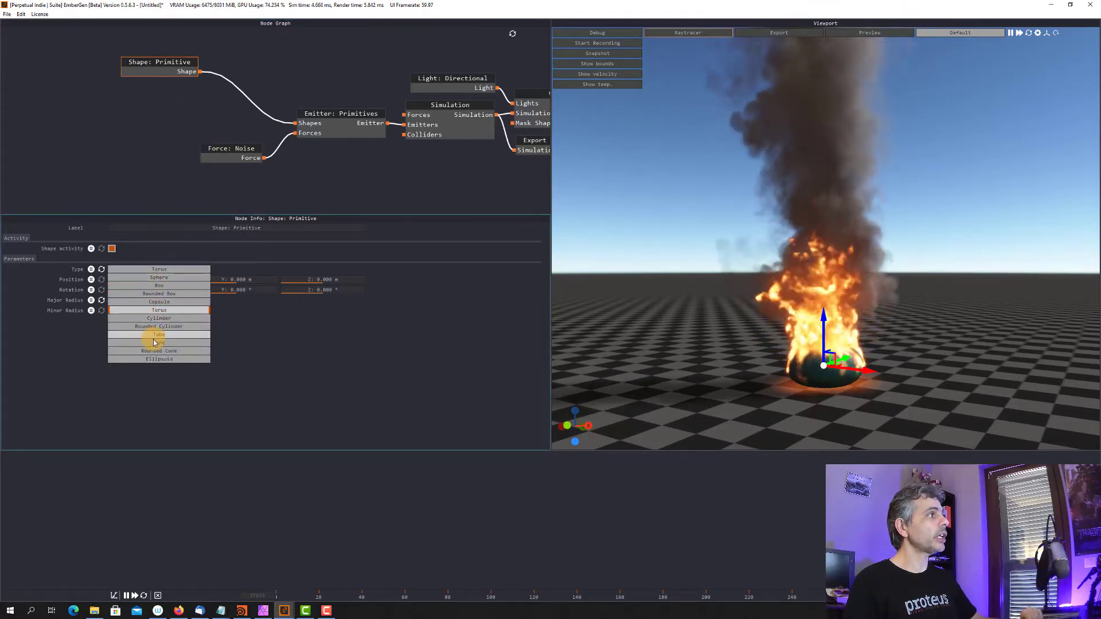
{"action": "left_click", "coordinate": [164, 277]}
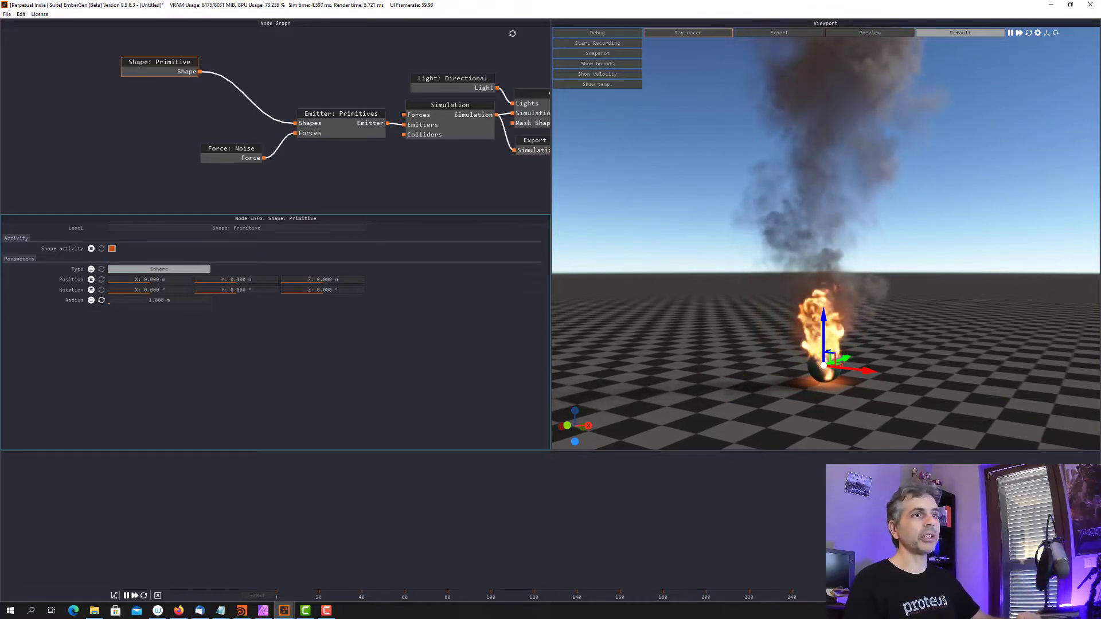
{"action": "left_click", "coordinate": [157, 273]}
{"action": "left_click", "coordinate": [160, 285]}
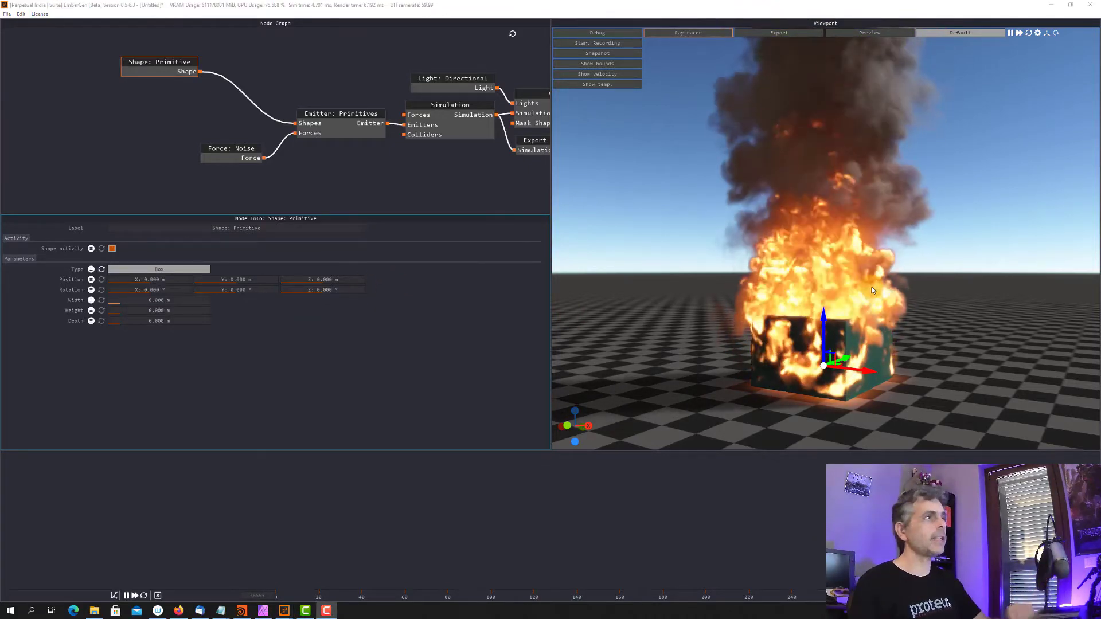
{"action": "left_click", "coordinate": [835, 240]}
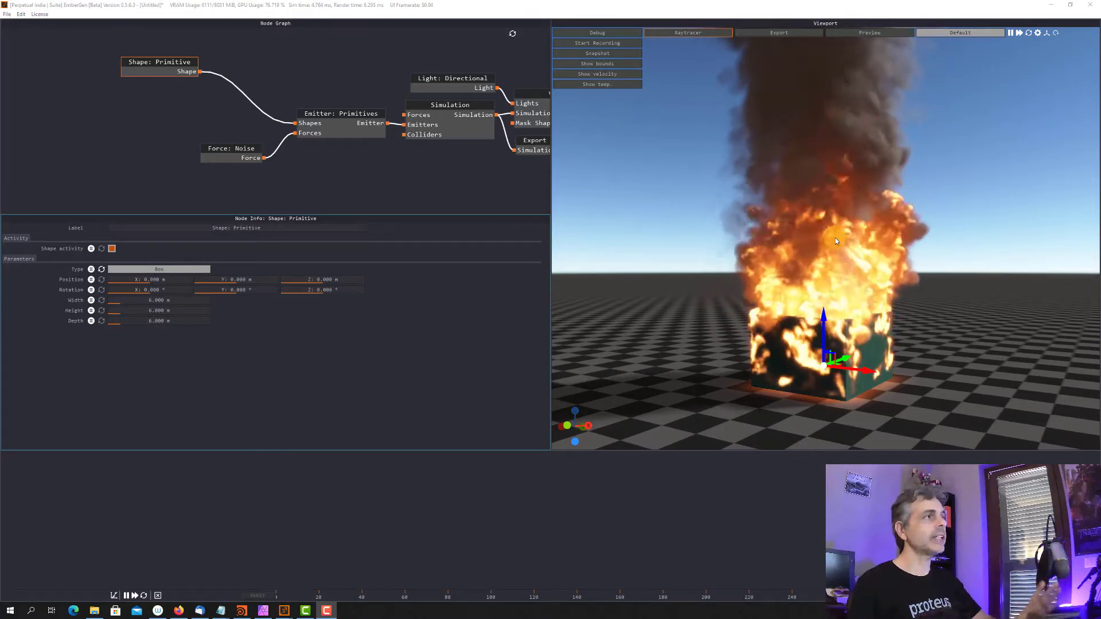
- Change the primitive shape's type to Rounded Box and inspect it from another side
{"action": "left_click", "coordinate": [153, 270]}
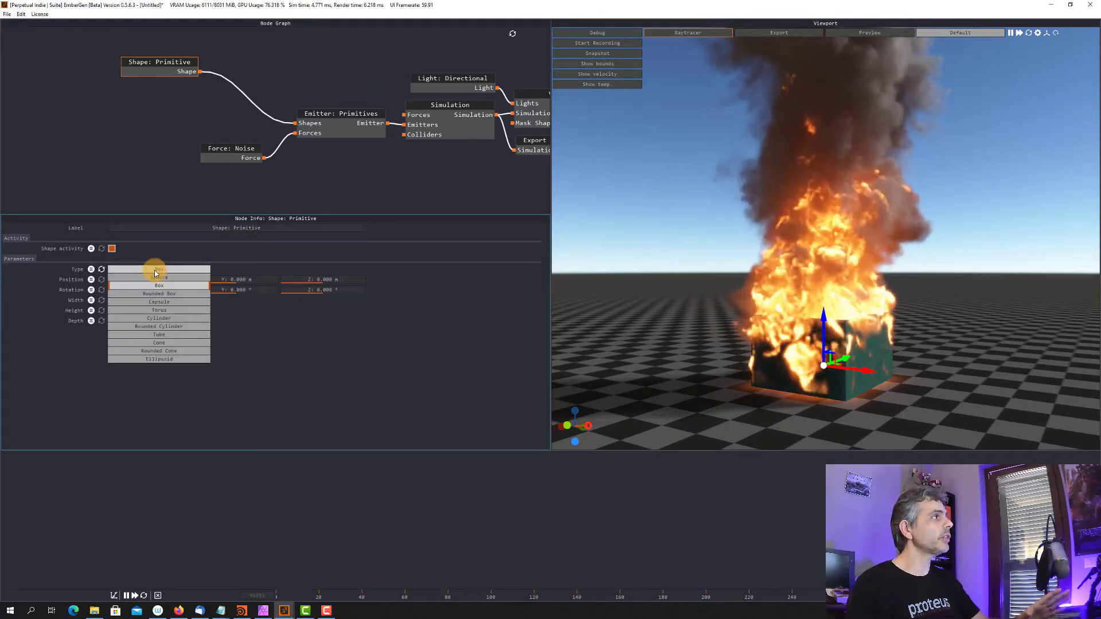
{"action": "left_click", "coordinate": [156, 294]}
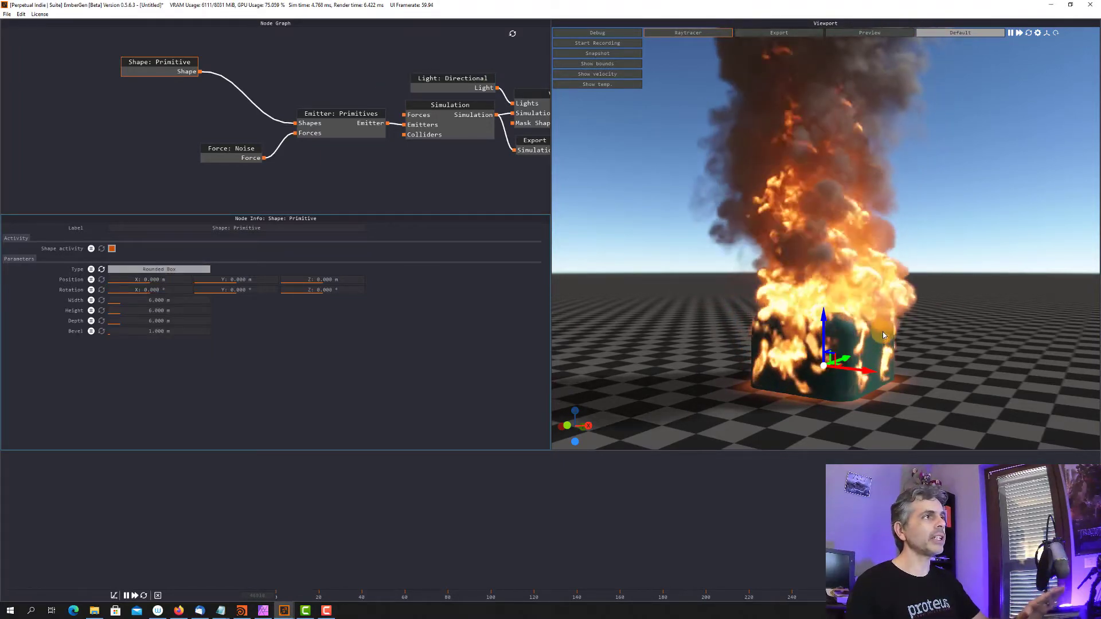
{"action": "right_click_drag", "start_coordinate": [856, 339], "coordinate": [825, 334]}
- Change the primitive shape's type to Capsule and raise it to about 4.7 m in Z
{"action": "left_click", "coordinate": [166, 269]}
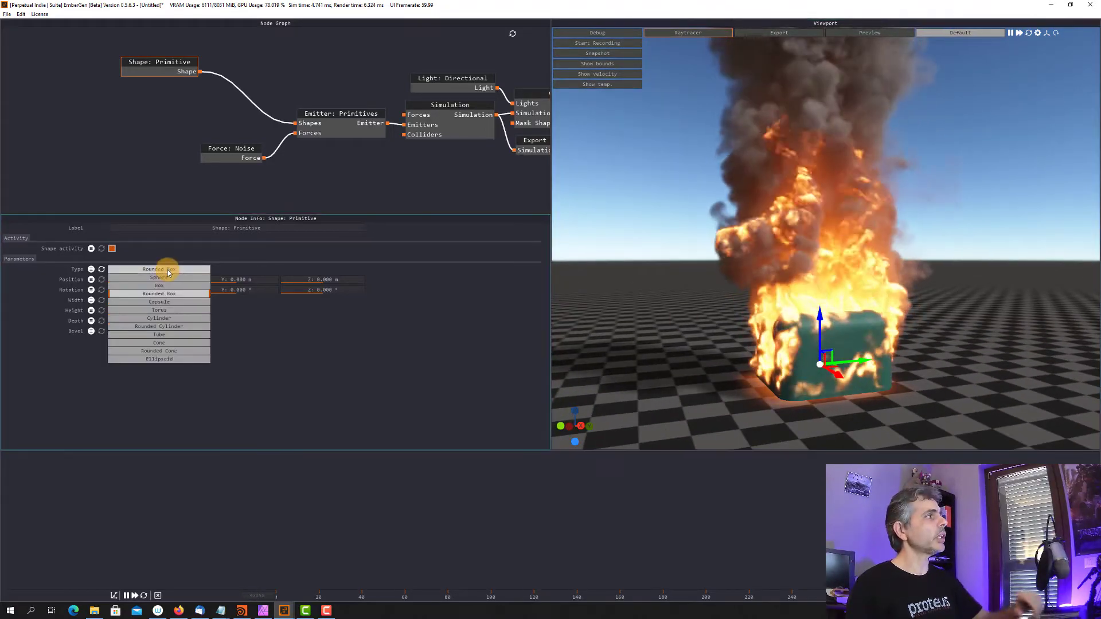
{"action": "left_click", "coordinate": [159, 302]}
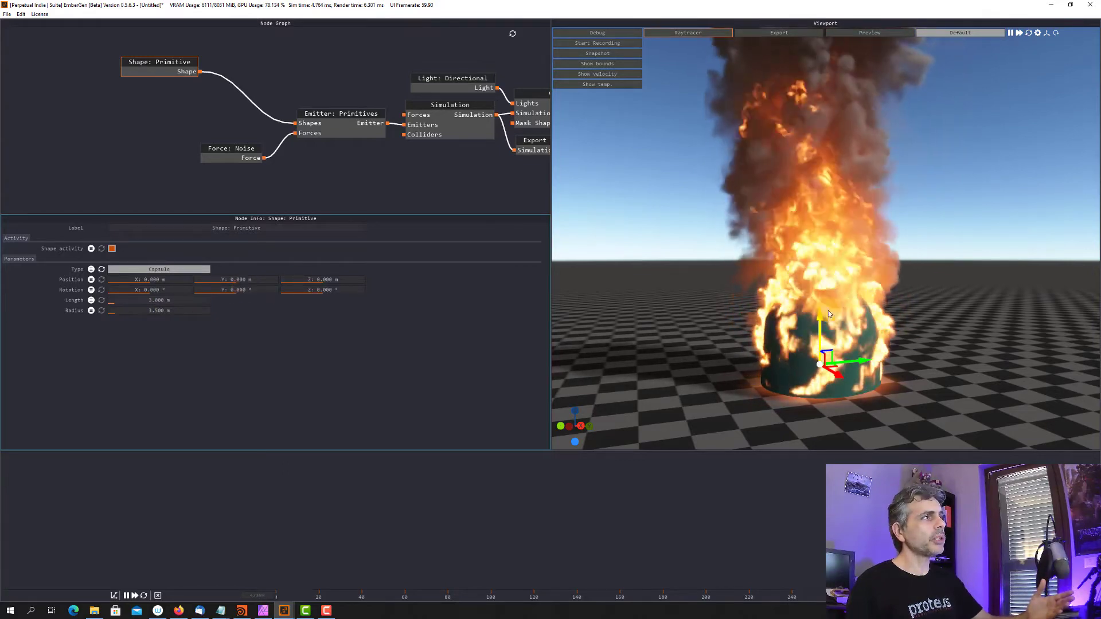
{"action": "left_click_drag", "start_coordinate": [814, 328], "coordinate": [816, 253]}
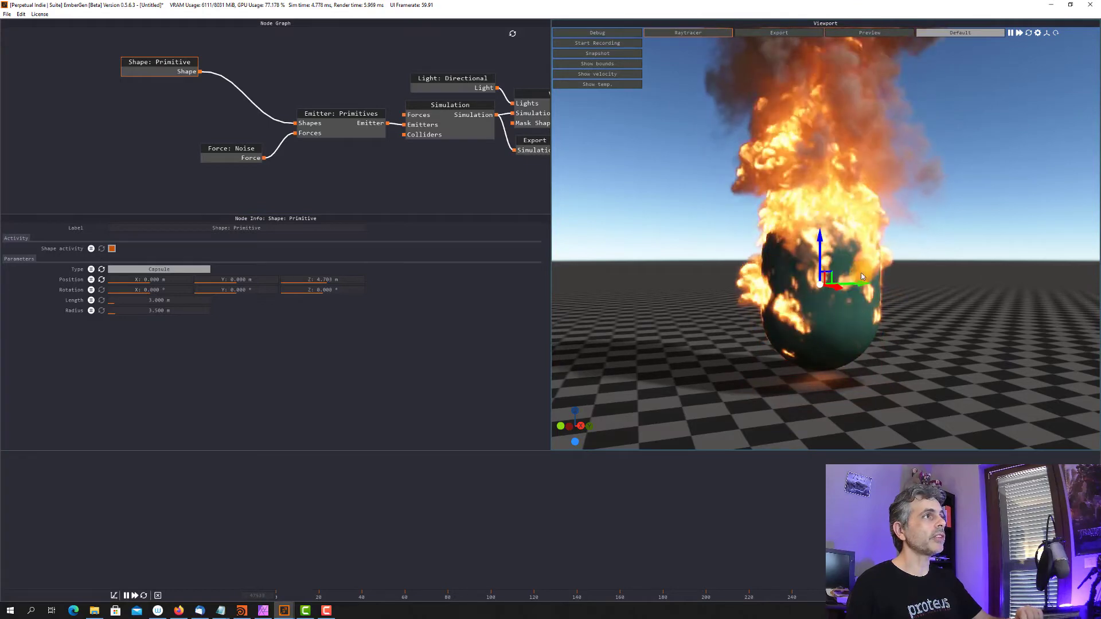
- Change the primitive shape's type to Torus and lower it to about 3.4 m in Z
{"action": "left_click", "coordinate": [162, 269]}
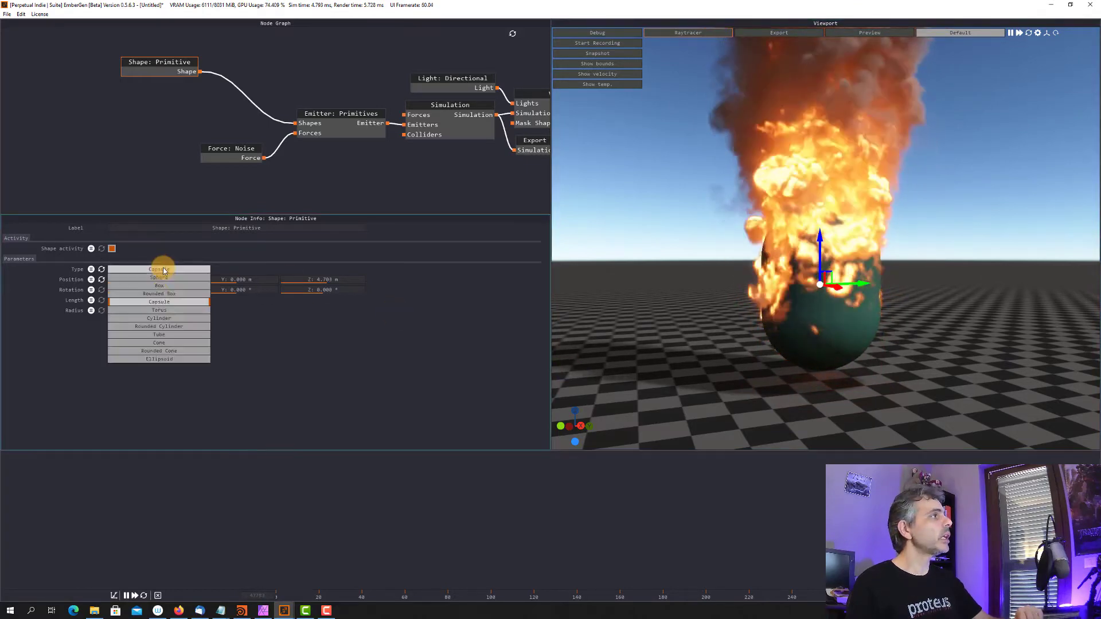
{"action": "left_click", "coordinate": [159, 311]}
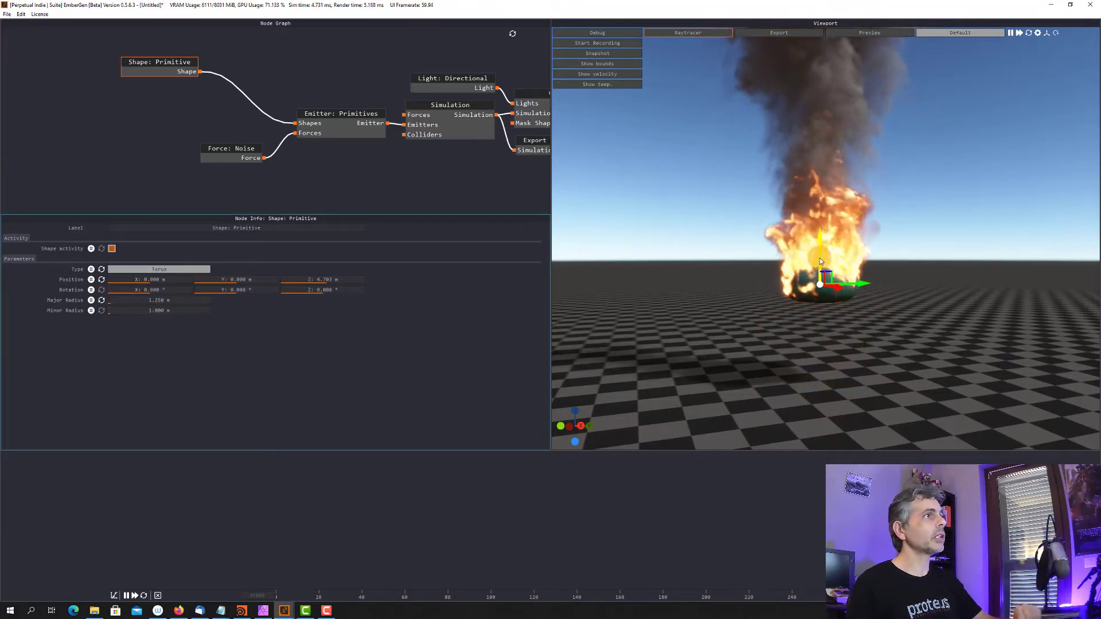
{"action": "left_click_drag", "start_coordinate": [820, 261], "coordinate": [821, 283]}
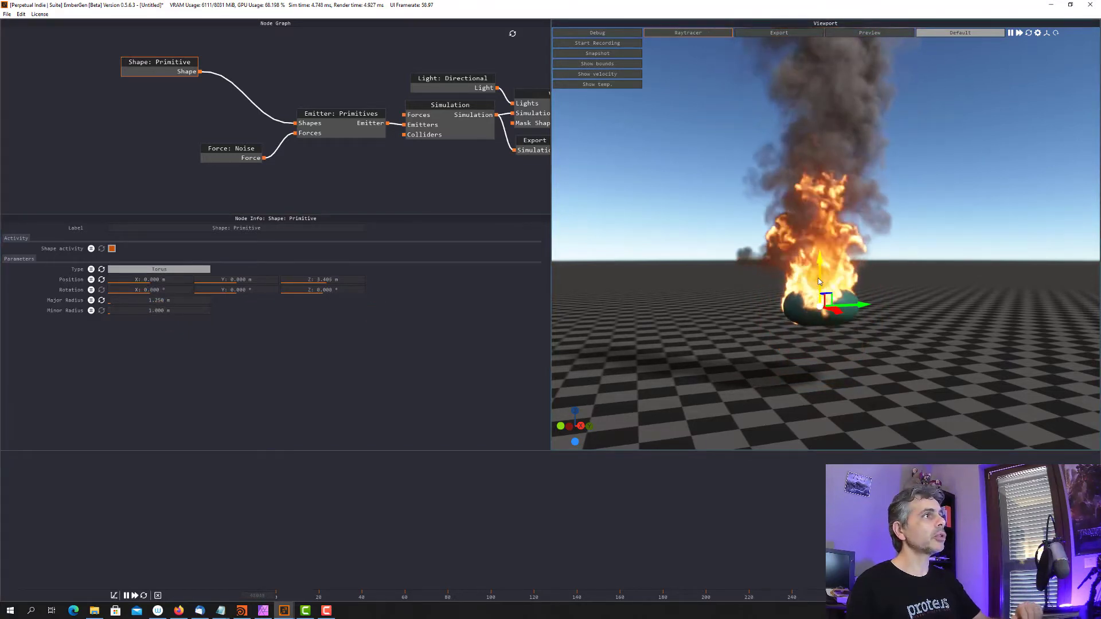
- Change the primitive shape's type to Cylinder and tilt it to a Y rotation of about 234°
{"action": "left_click", "coordinate": [173, 270]}
{"action": "left_click", "coordinate": [159, 320]}
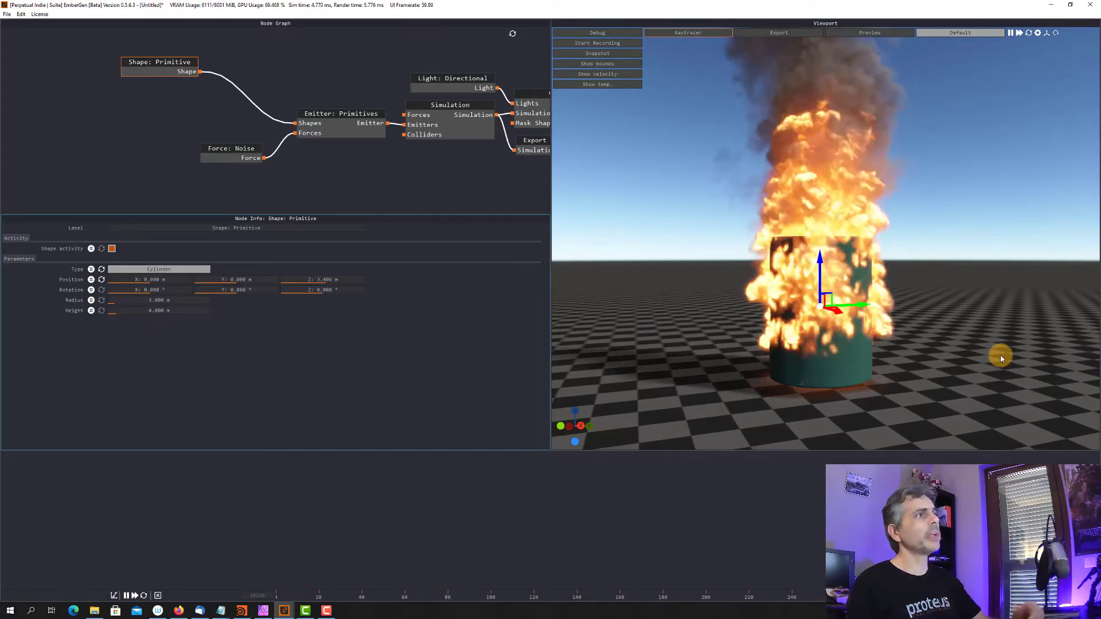
{"action": "mouse_move", "coordinate": [278, 290]}
{"action": "left_mouse_down"}
{"action": "mouse_move", "coordinate": [253, 290]}
{"action": "mouse_move", "coordinate": [295, 291]}
{"action": "mouse_move", "coordinate": [278, 290]}
{"action": "left_mouse_up"}
{"action": "left_click_drag", "start_coordinate": [753, 308], "coordinate": [789, 308]}
- Change the primitive shape's type to Rounded Cylinder
{"action": "left_click", "coordinate": [179, 269]}
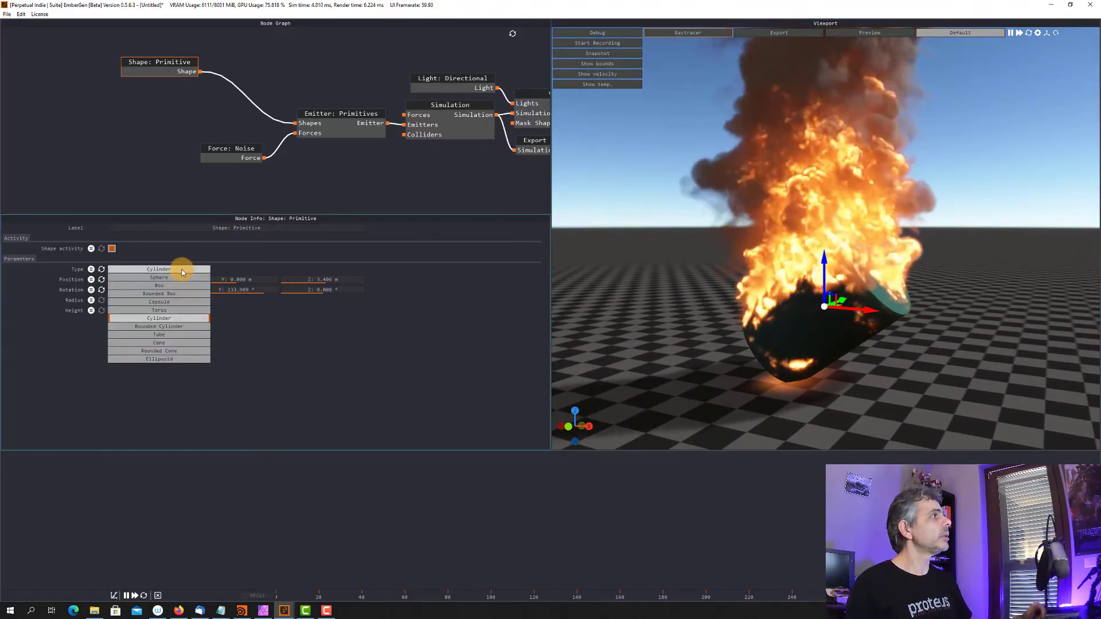
{"action": "left_click", "coordinate": [163, 326]}
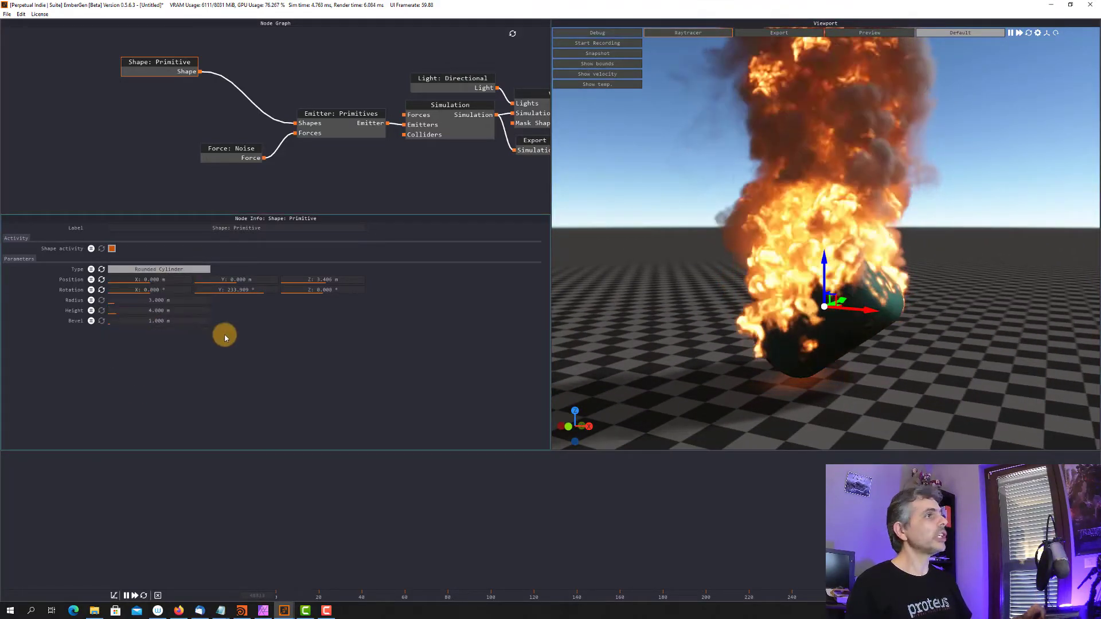
- Change the primitive shape's type to Tube and shift it along X to about -0.7 m
{"action": "left_click", "coordinate": [184, 269]}
{"action": "left_click", "coordinate": [166, 335]}
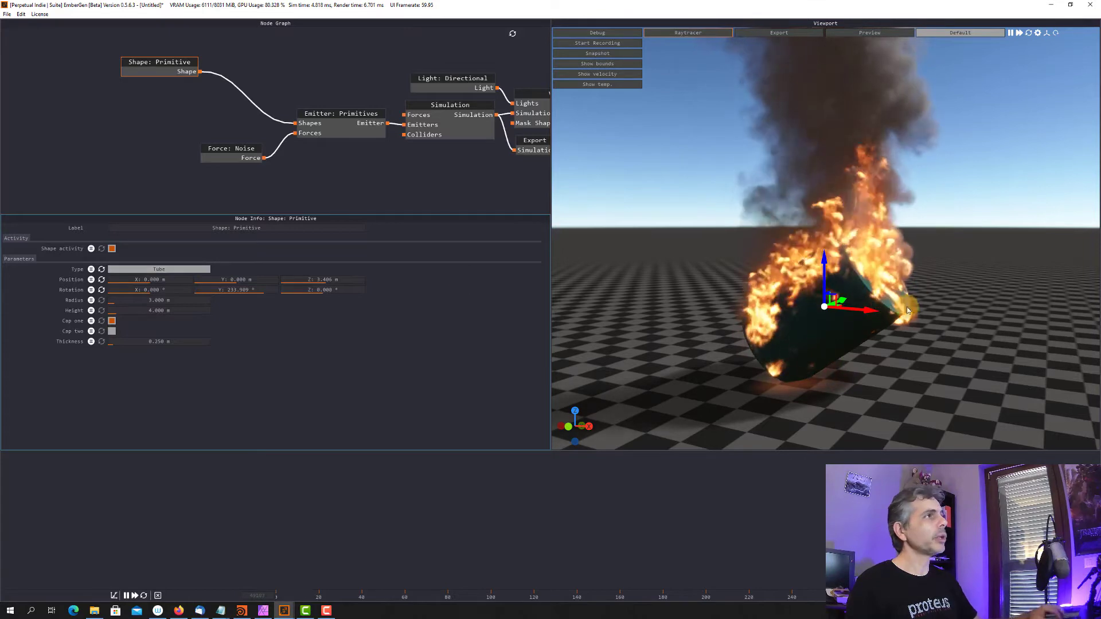
{"action": "left_click_drag", "start_coordinate": [875, 306], "coordinate": [824, 364]}
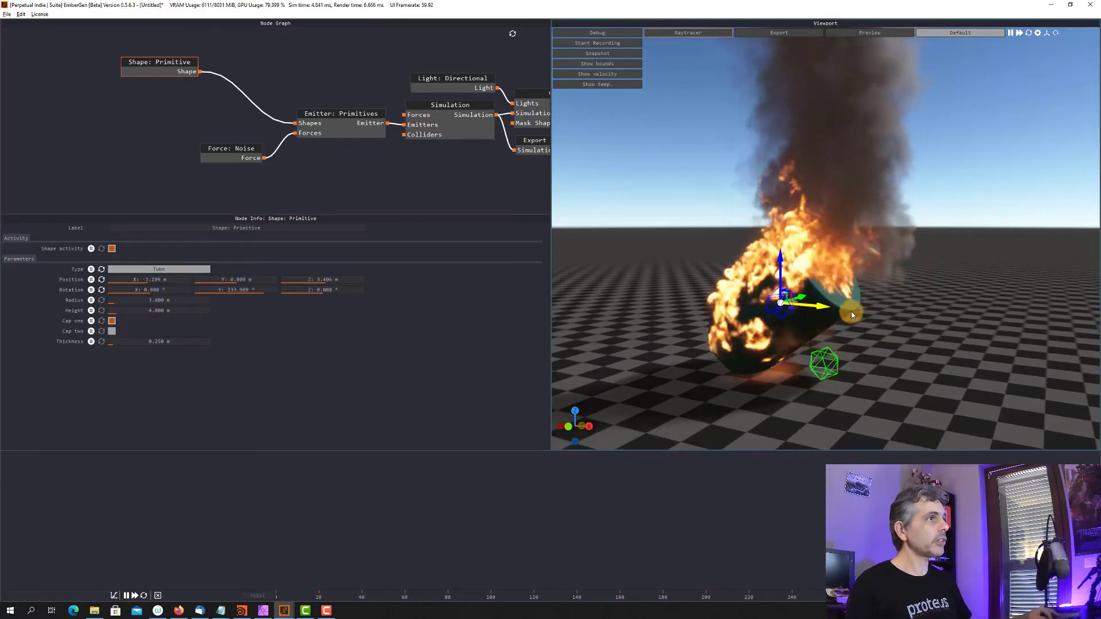
- Try the tube with only Cap two enabled, and turn off both caps to view it open at both ends
{"action": "left_click", "coordinate": [112, 331]}
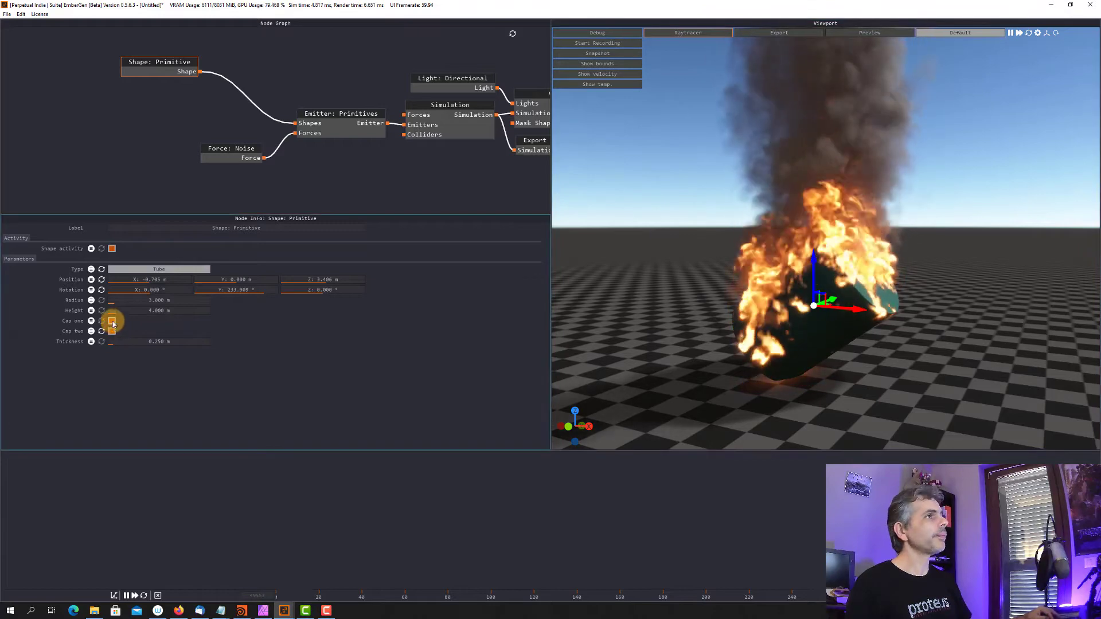
{"action": "left_click", "coordinate": [112, 321]}
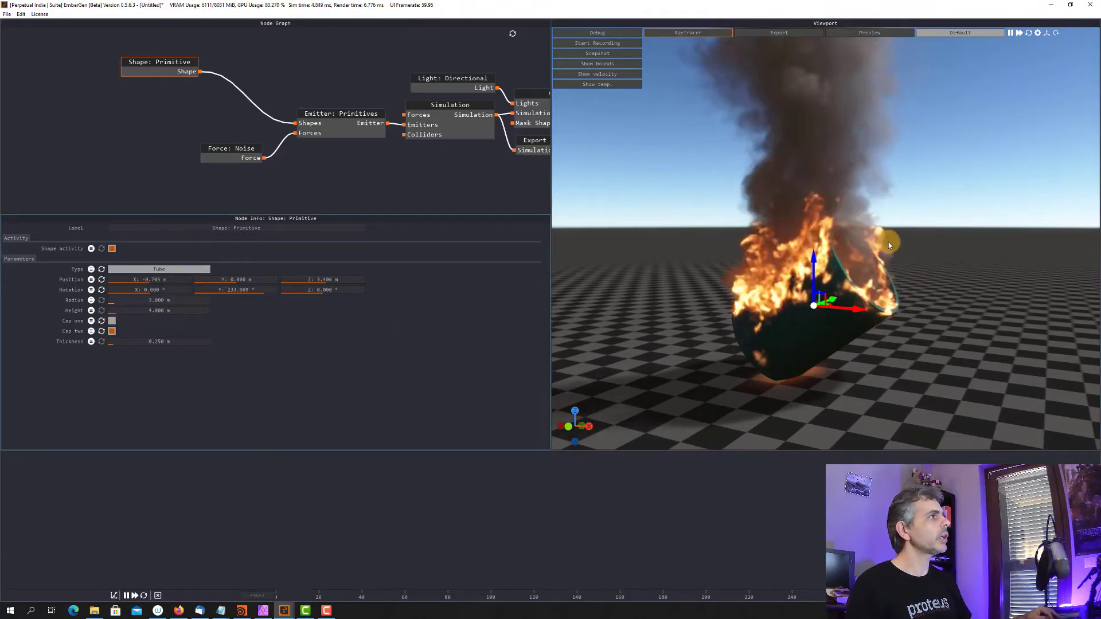
{"action": "left_click_drag", "start_coordinate": [897, 253], "coordinate": [788, 285]}
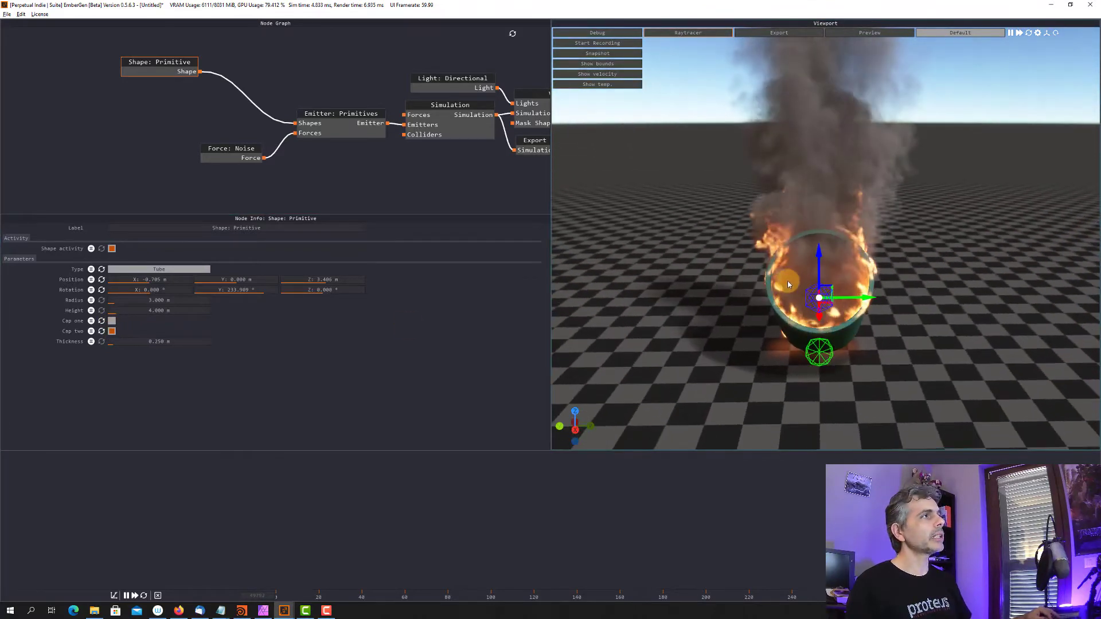
{"action": "left_click", "coordinate": [112, 332]}
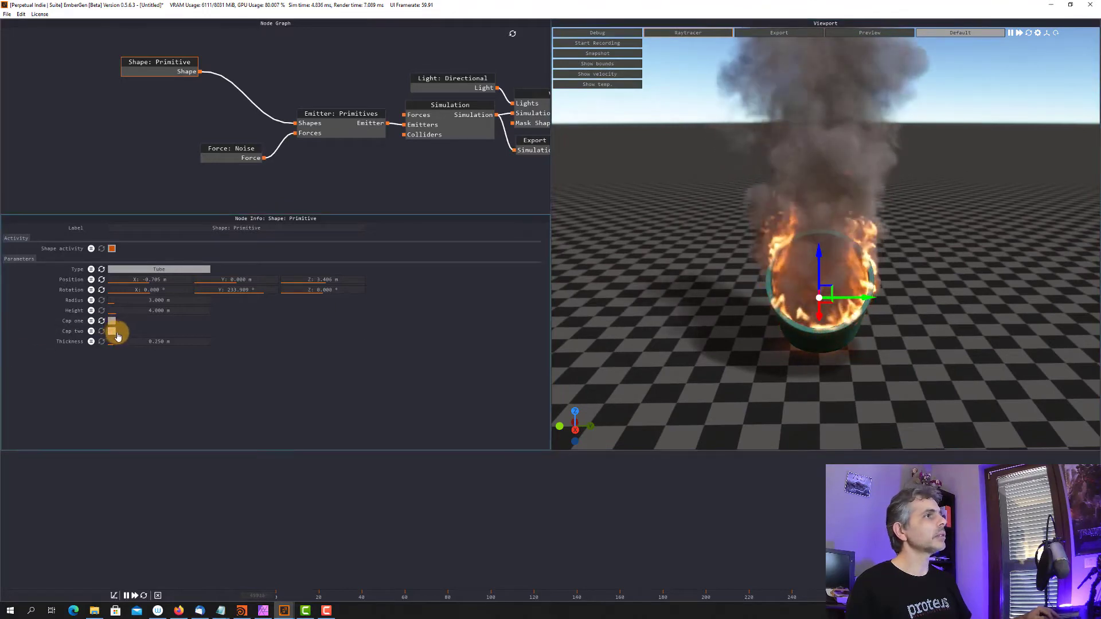
{"action": "mouse_move", "coordinate": [778, 296]}
{"action": "left_mouse_down"}
{"action": "mouse_move", "coordinate": [958, 356]}
{"action": "mouse_move", "coordinate": [939, 266]}
{"action": "mouse_move", "coordinate": [805, 291]}
{"action": "mouse_move", "coordinate": [829, 296]}
{"action": "left_mouse_up"}
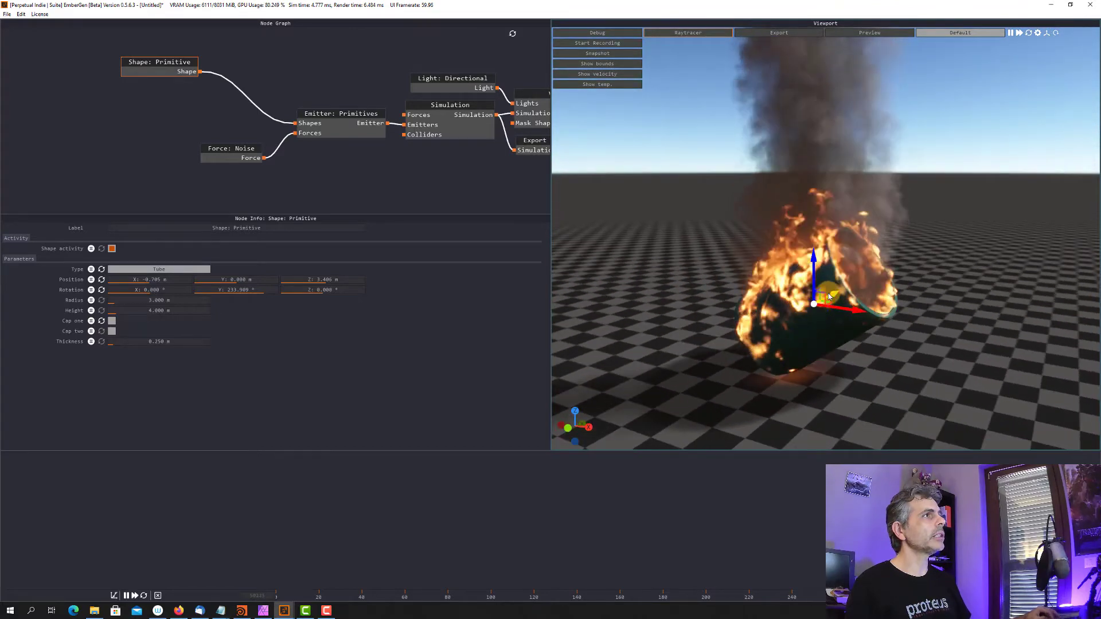
- Change the primitive shape's type to Cone with Radius one about 2.8 m and Radius two about 1.2 m
{"action": "left_click", "coordinate": [161, 269]}
{"action": "left_click", "coordinate": [169, 343]}
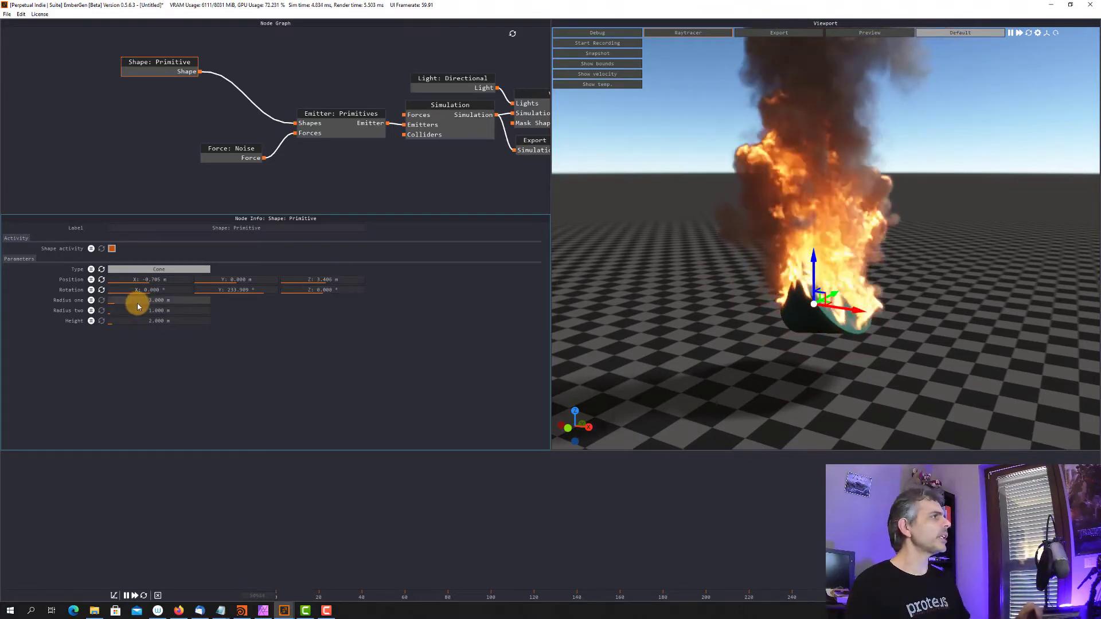
{"action": "left_click_drag", "start_coordinate": [141, 302], "coordinate": [151, 308]}
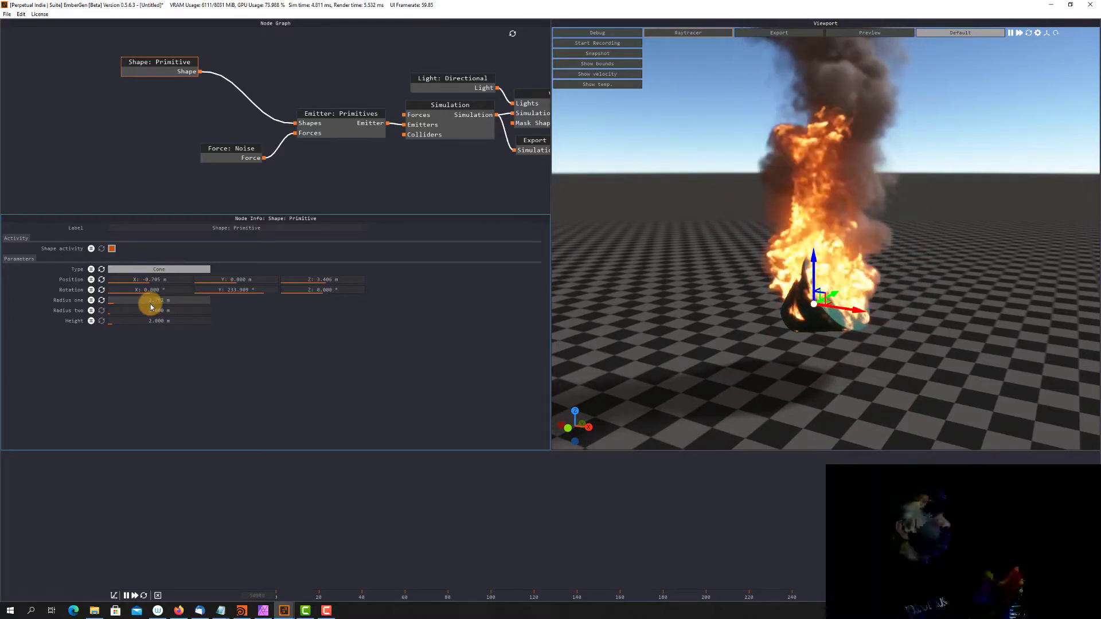
{"action": "left_click_drag", "start_coordinate": [154, 312], "coordinate": [159, 304]}
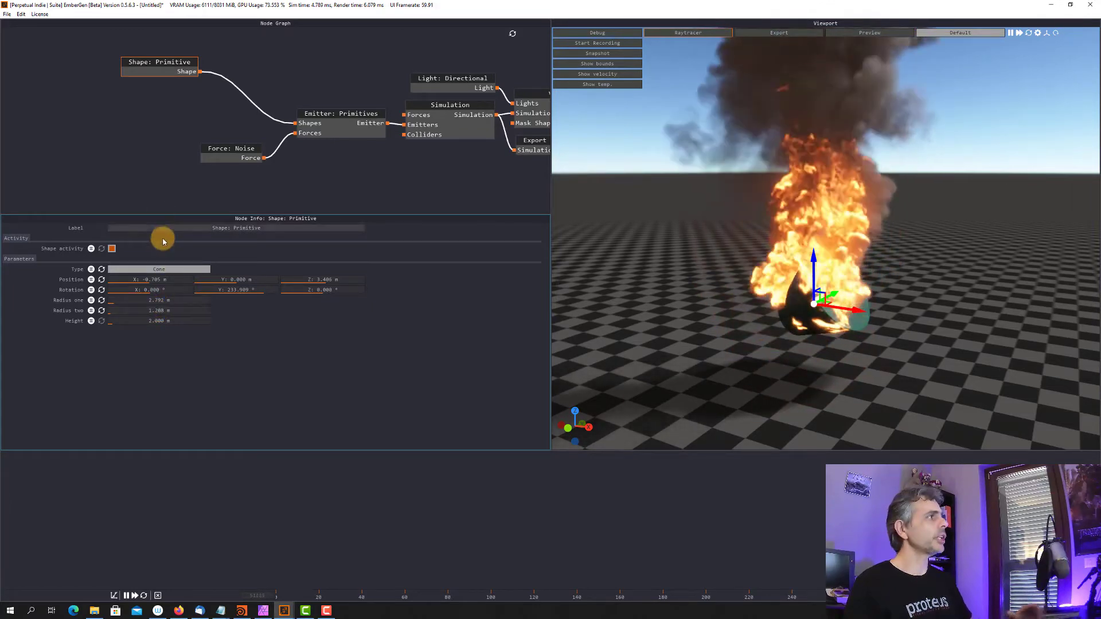
- Try the Rounded Cone type on the primitive shape, and change it to Ellipsoid
{"action": "left_click", "coordinate": [158, 269]}
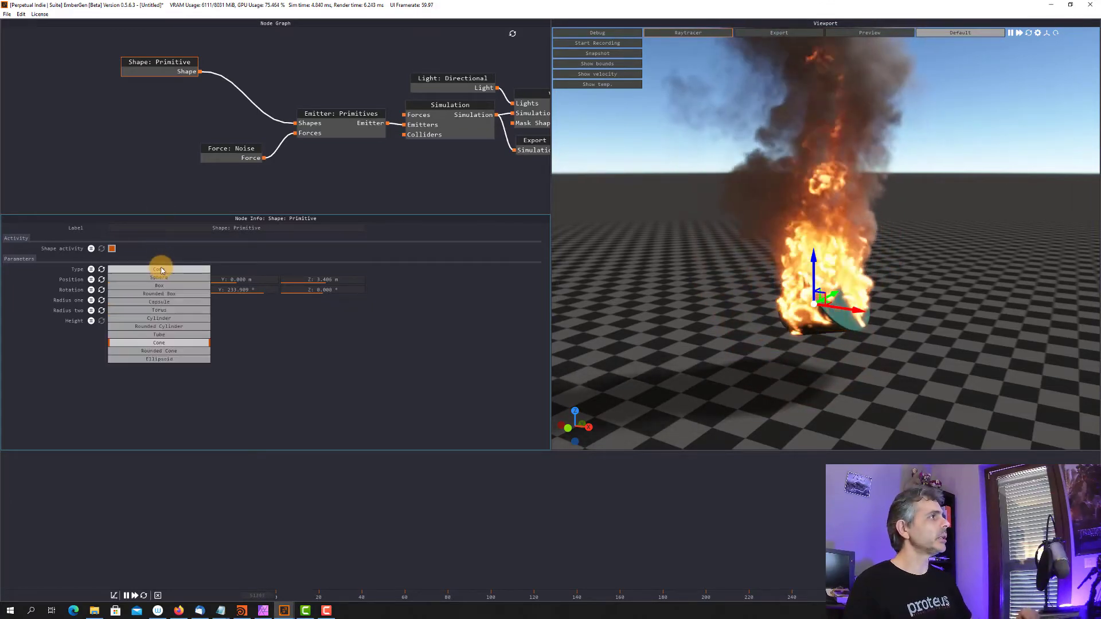
{"action": "left_click", "coordinate": [163, 351]}
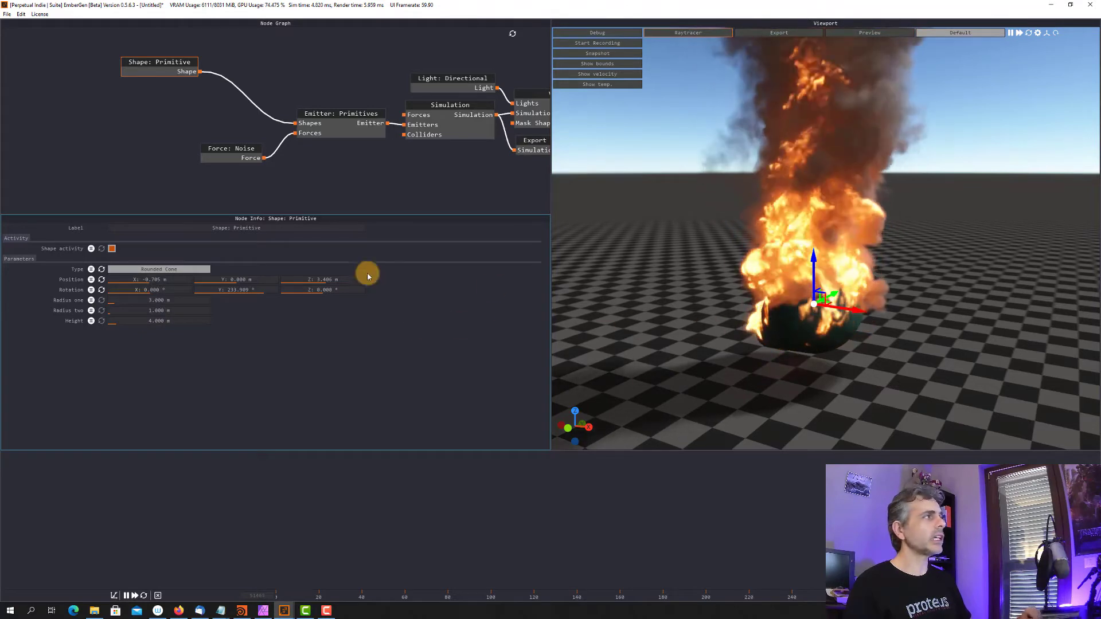
{"action": "left_click", "coordinate": [167, 269]}
{"action": "left_click", "coordinate": [164, 359]}
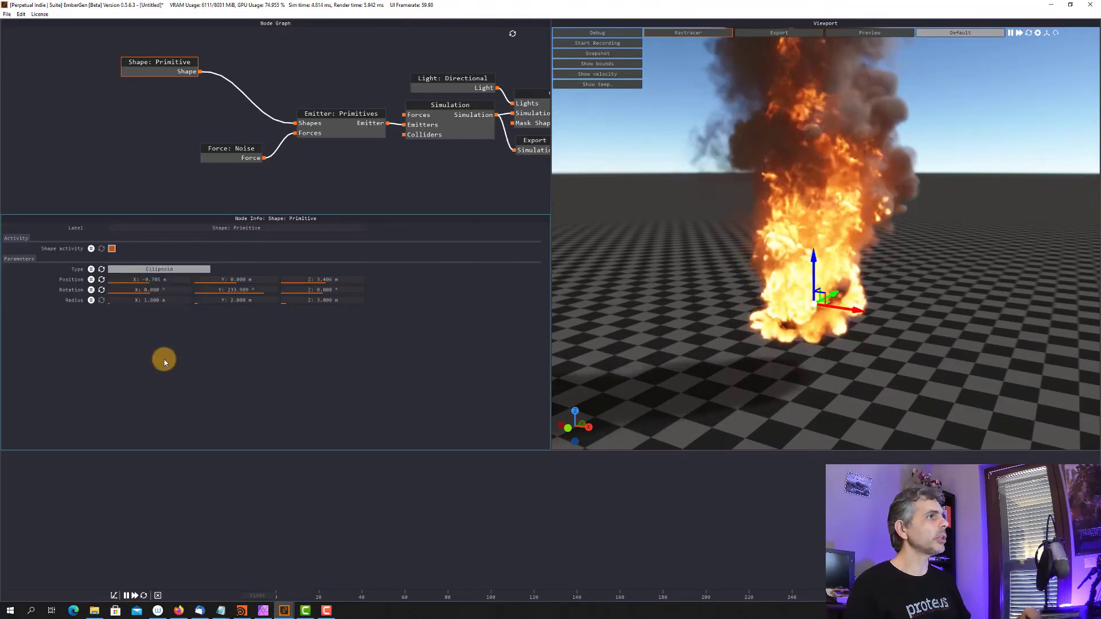
- Change the primitive shape's type to Sphere and shift it slightly along X to about -0.1 m
{"action": "left_click", "coordinate": [189, 269]}
{"action": "left_click", "coordinate": [177, 277]}
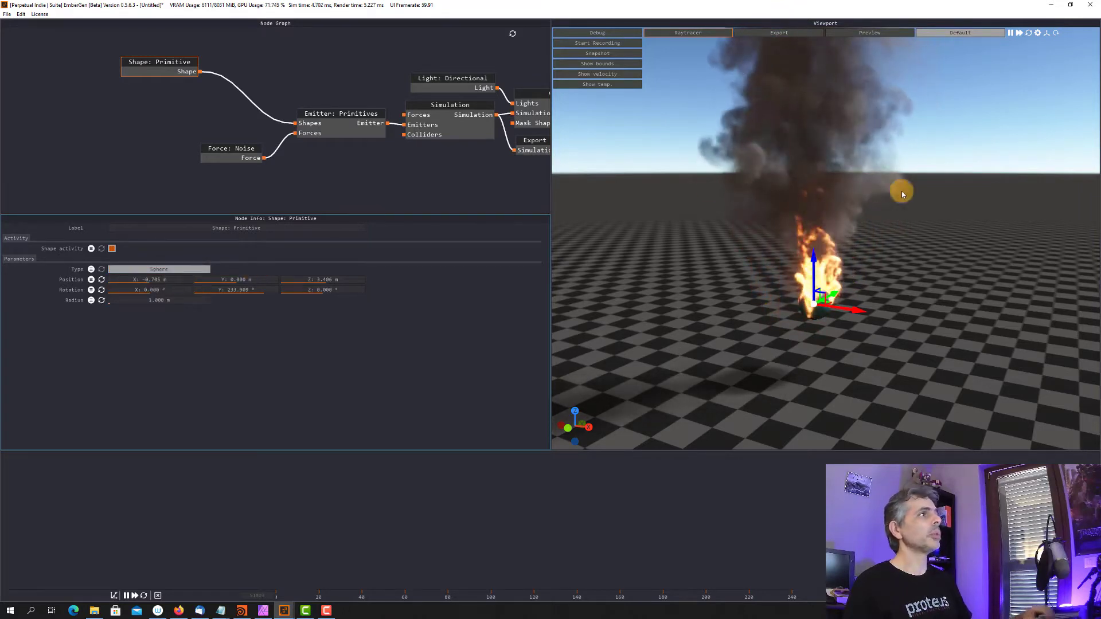
{"action": "left_click_drag", "start_coordinate": [843, 307], "coordinate": [850, 311]}
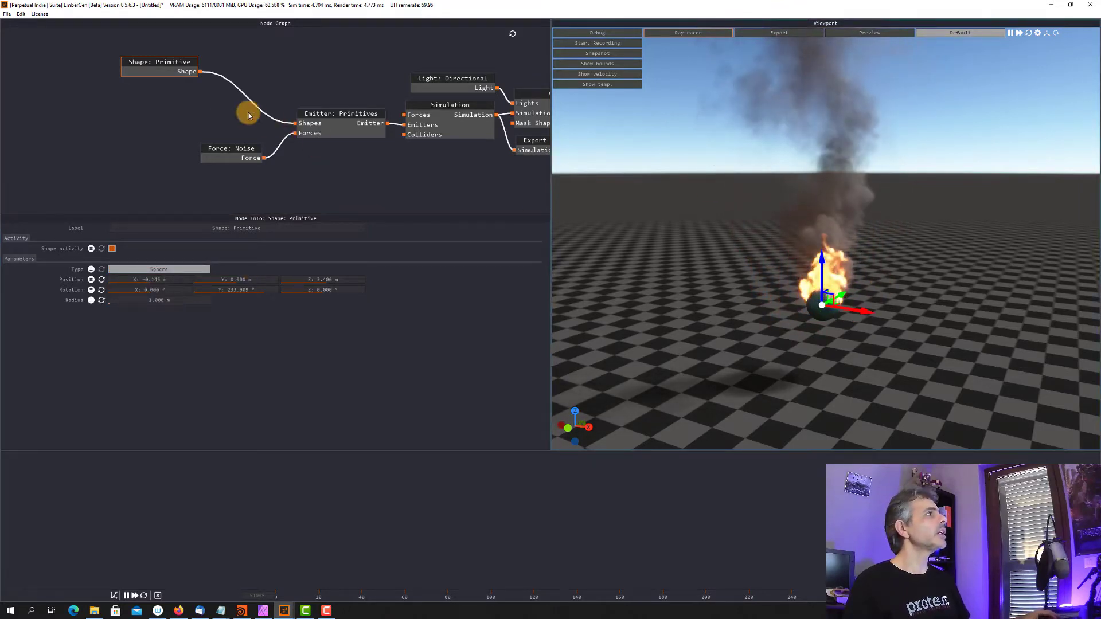
- Add a second primitive shape to the emitter's Shapes input and move it to about X -8.6 m and Z 3.8 m
{"action": "right_click", "coordinate": [123, 91]}
{"action": "mouse_move", "coordinate": [151, 92]}
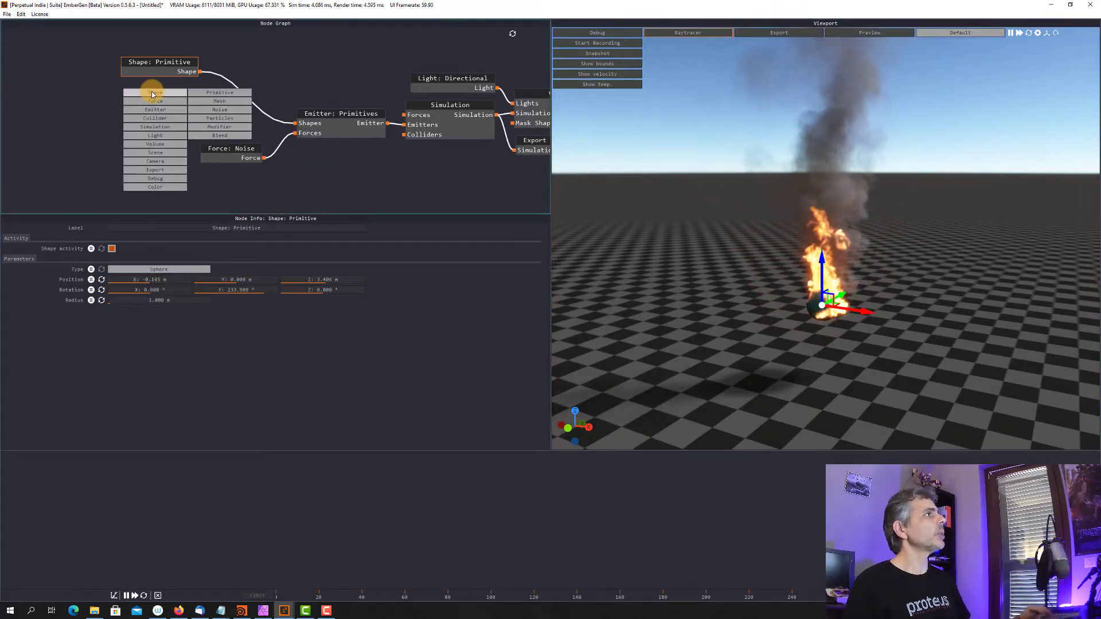
{"action": "left_click", "coordinate": [202, 94]}
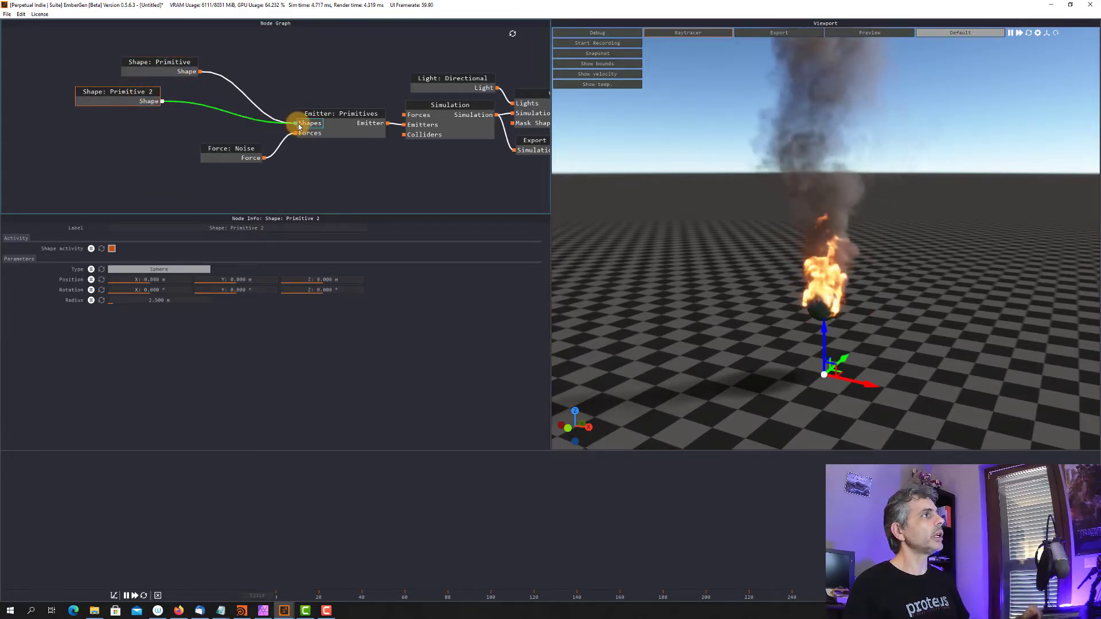
{"action": "left_click_drag", "start_coordinate": [298, 126], "coordinate": [299, 124]}
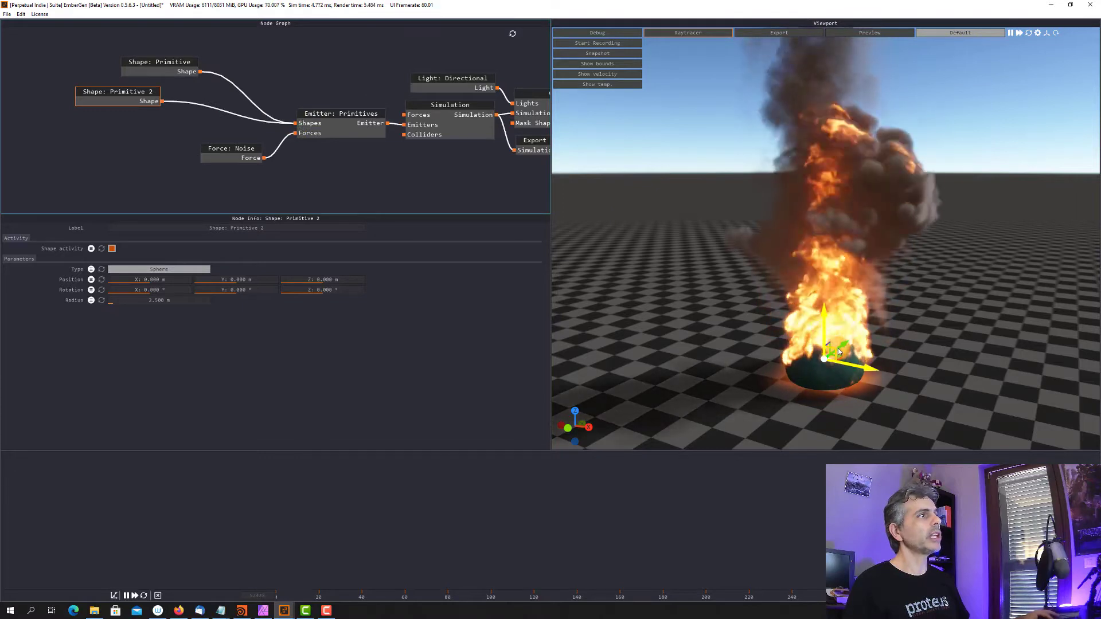
{"action": "left_click_drag", "start_coordinate": [838, 351], "coordinate": [731, 341]}
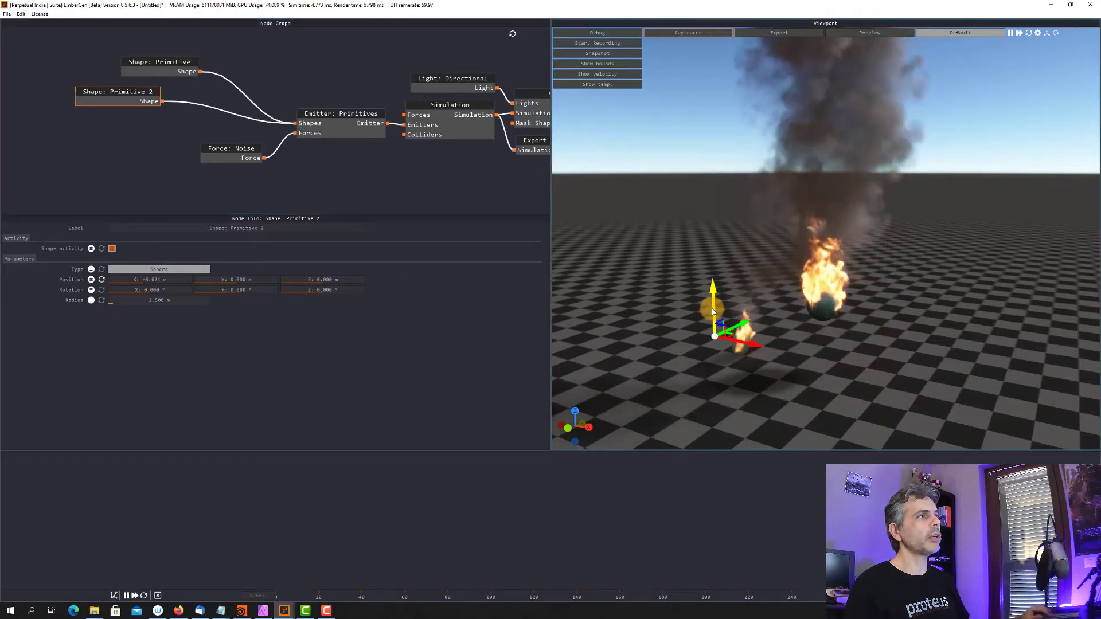
{"action": "left_click_drag", "start_coordinate": [713, 311], "coordinate": [717, 278]}
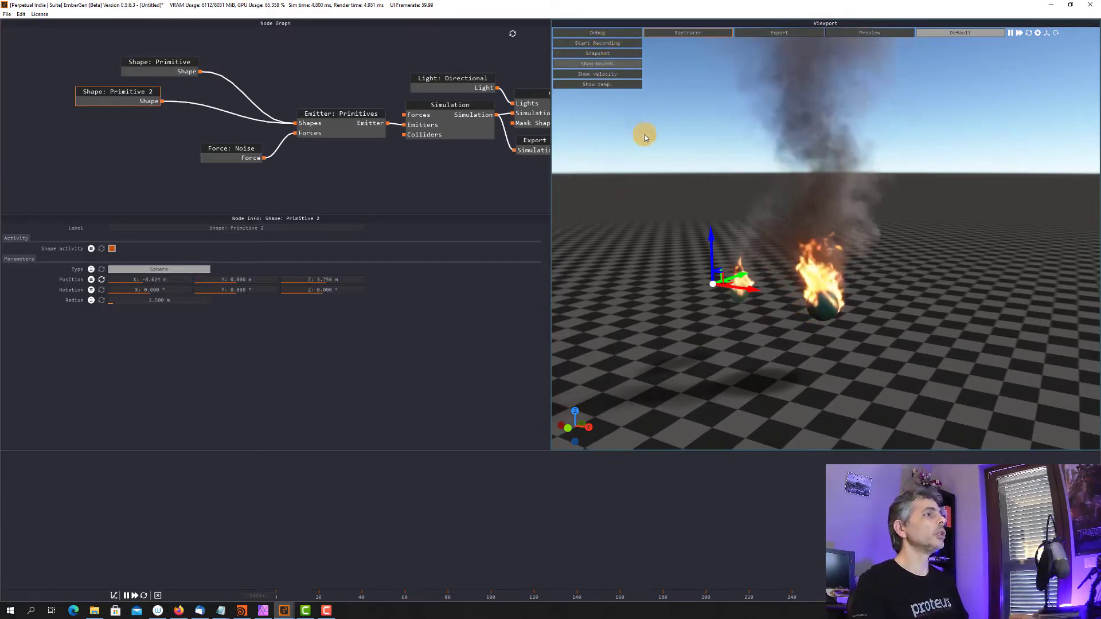
- Show the simulation bounds and move the second sphere back inside them, along X to about -6.1 m
{"action": "left_click", "coordinate": [606, 64]}
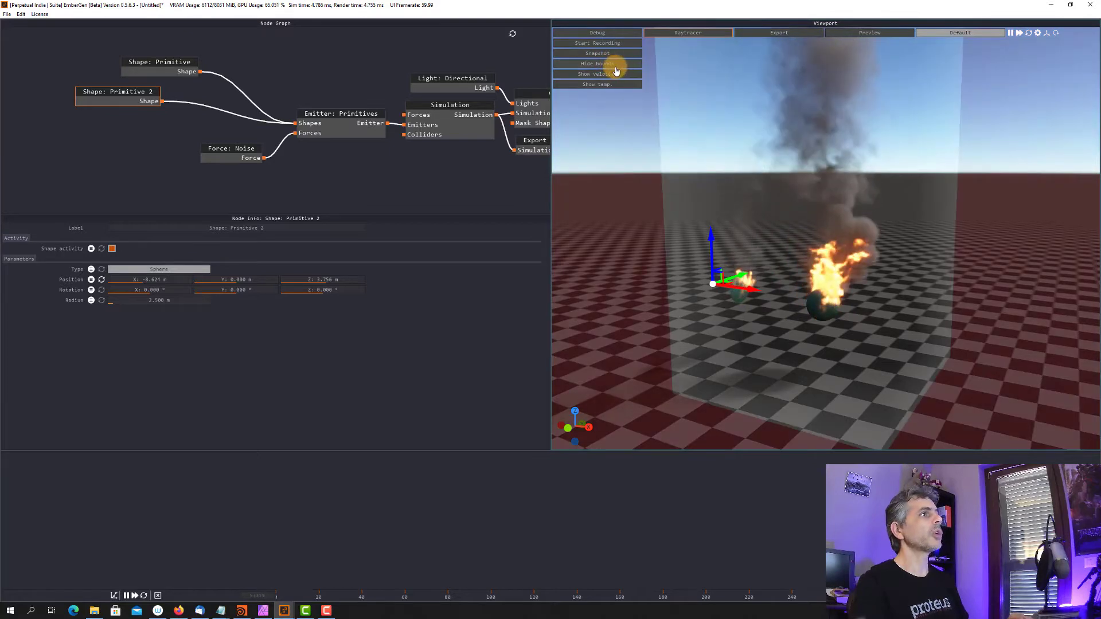
{"action": "right_click_drag", "start_coordinate": [793, 301], "coordinate": [824, 306]}
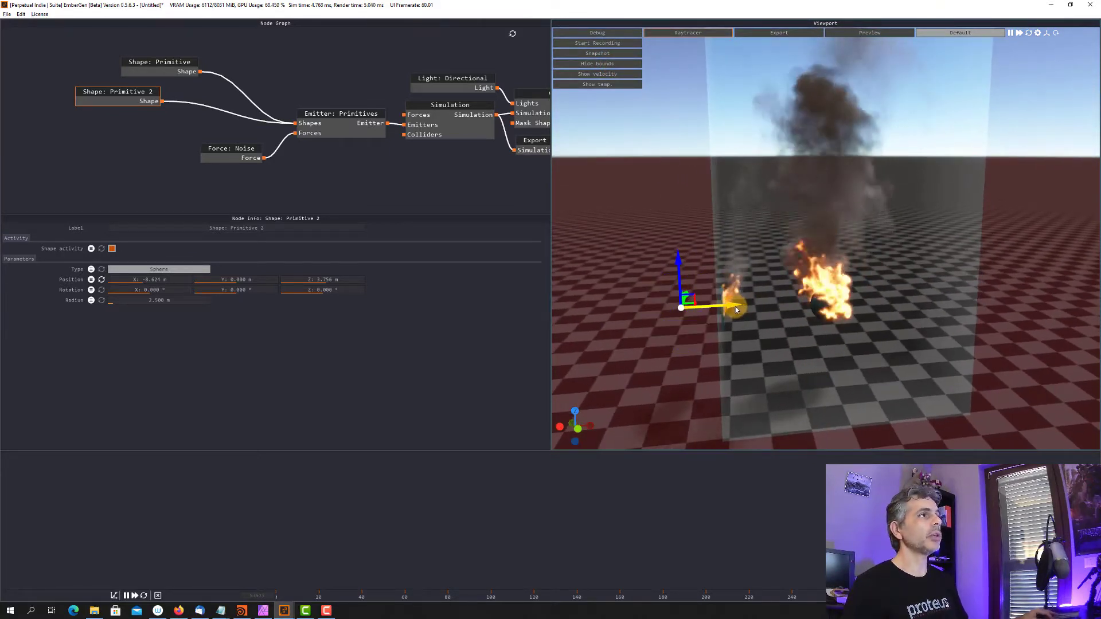
{"action": "left_click_drag", "start_coordinate": [735, 308], "coordinate": [776, 310]}
{"action": "right_click_drag", "start_coordinate": [849, 308], "coordinate": [740, 277]}
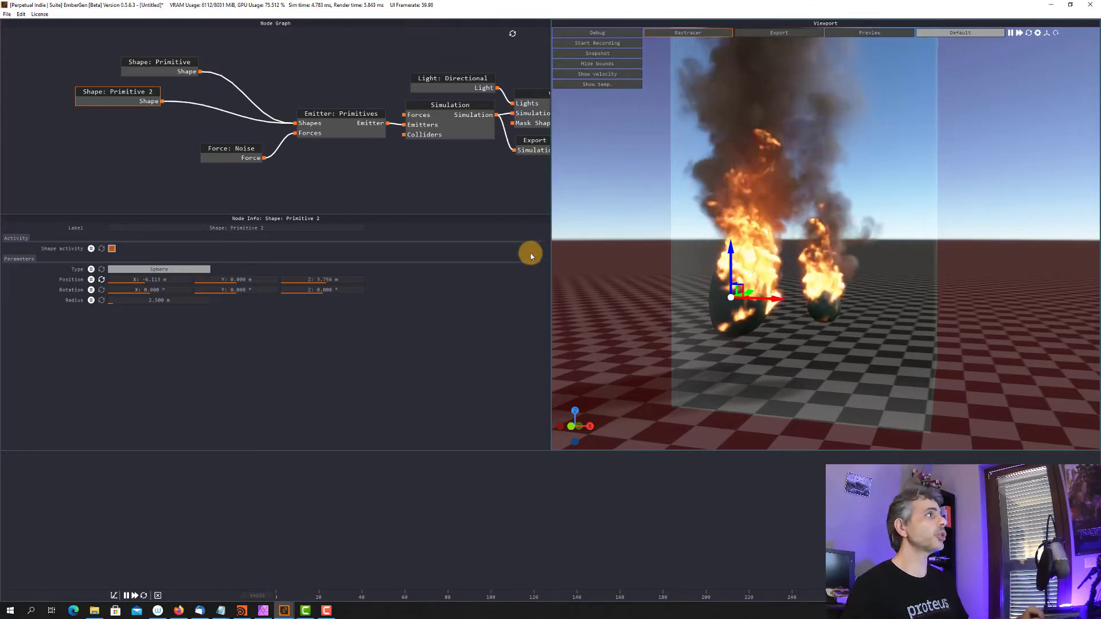
- Change the second primitive shape's type to Capsule
{"action": "left_click", "coordinate": [172, 269]}
{"action": "left_click", "coordinate": [170, 302]}
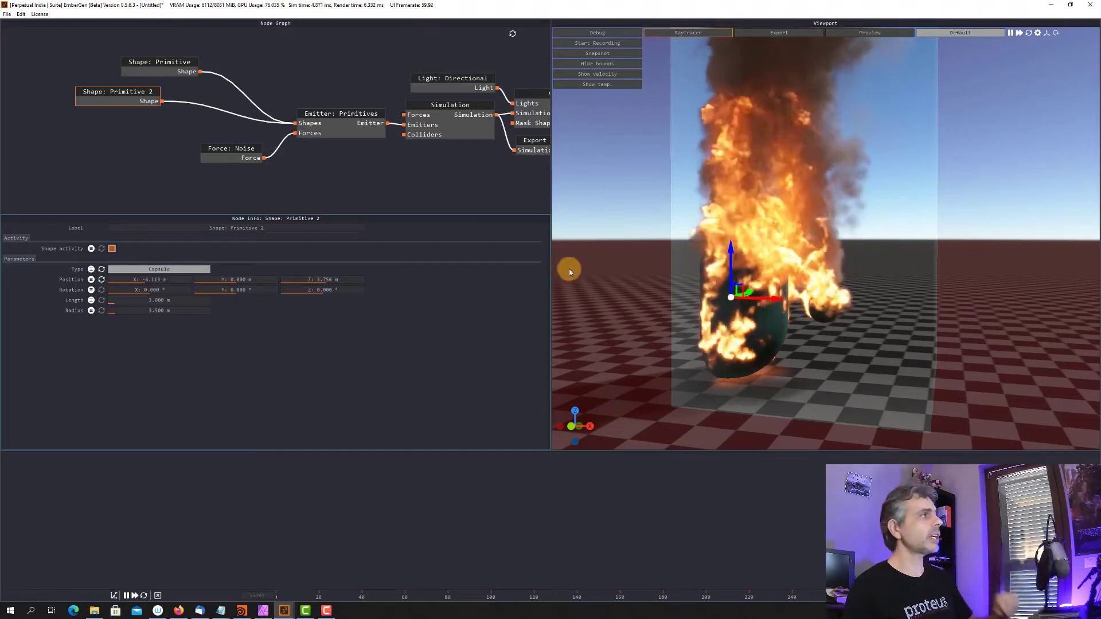
- Add a third primitive shape to the emitter's Shapes input and move it to about X 3.5 m and Z 7.7 m
{"action": "right_click", "coordinate": [113, 129]}
{"action": "mouse_move", "coordinate": [133, 137]}
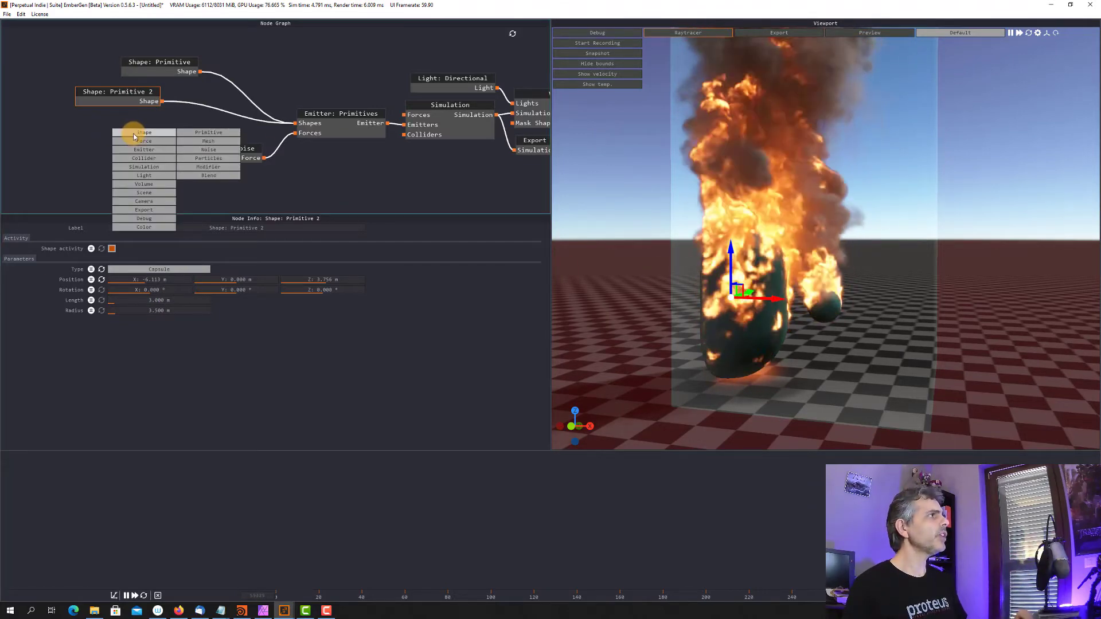
{"action": "left_click", "coordinate": [209, 133]}
{"action": "mouse_move", "coordinate": [166, 119]}
{"action": "left_mouse_down"}
{"action": "mouse_move", "coordinate": [111, 128]}
{"action": "mouse_move", "coordinate": [311, 124]}
{"action": "left_mouse_up"}
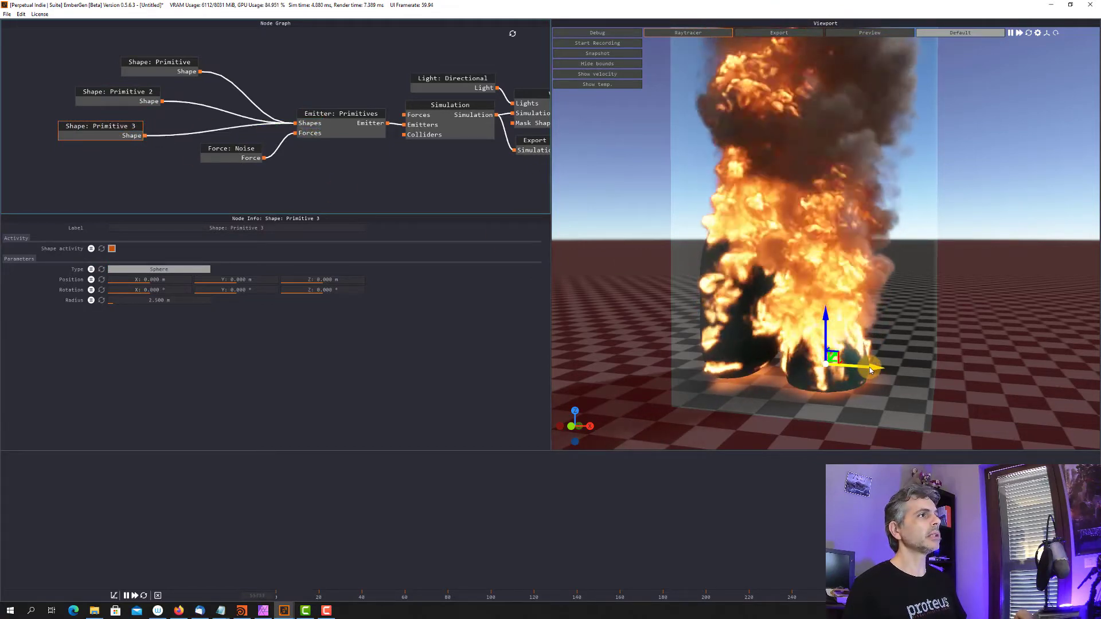
{"action": "left_click_drag", "start_coordinate": [870, 367], "coordinate": [926, 370]}
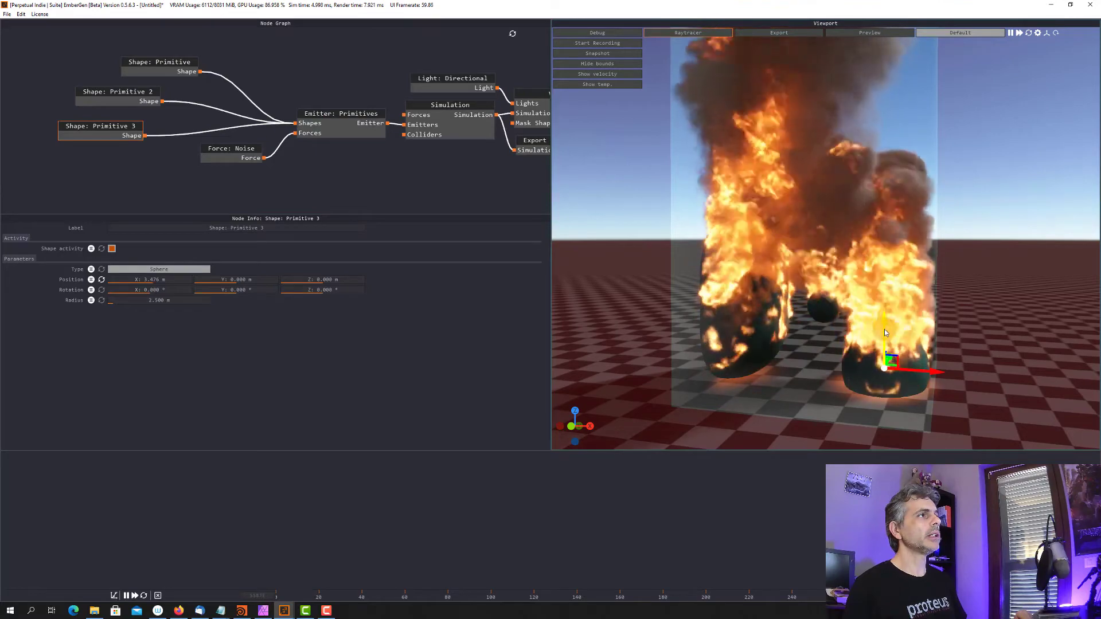
{"action": "left_click_drag", "start_coordinate": [884, 330], "coordinate": [889, 200]}
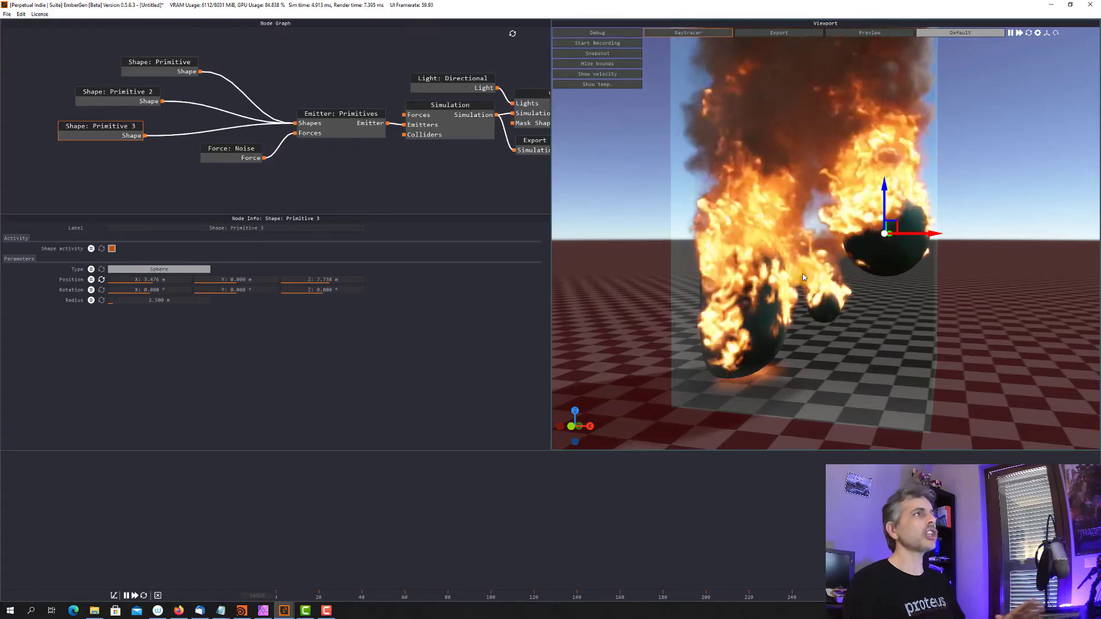
- Duplicate the primitives emitter and connect the copy to the simulation's Emitters input
{"action": "left_click", "coordinate": [333, 114]}
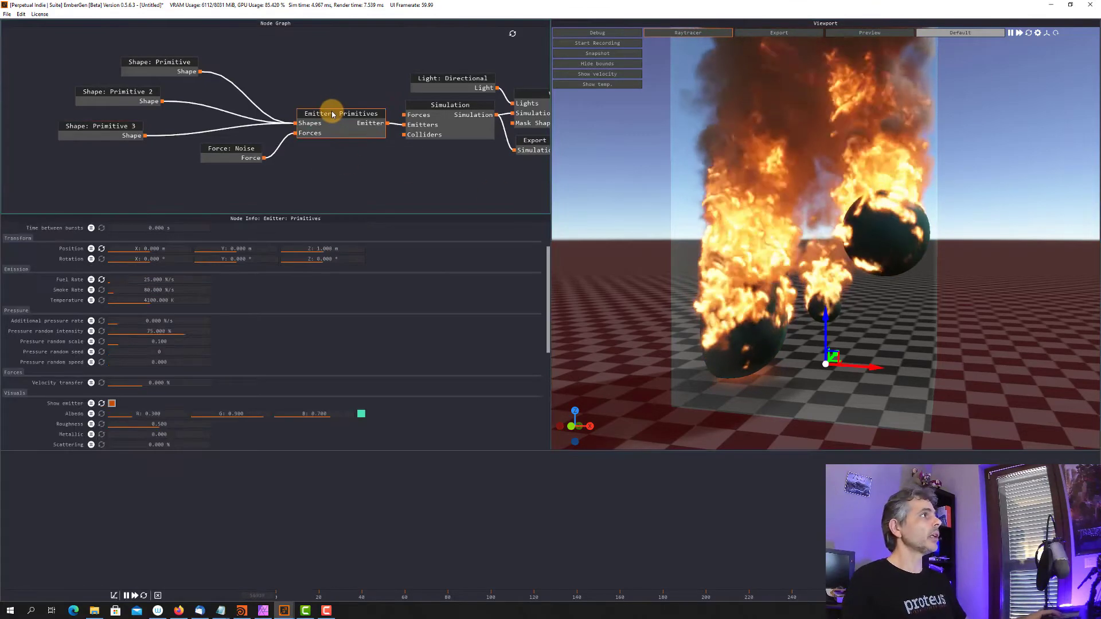
{"action": "left_click", "coordinate": [328, 56]}
{"action": "key", "text": "ctrl+v"}
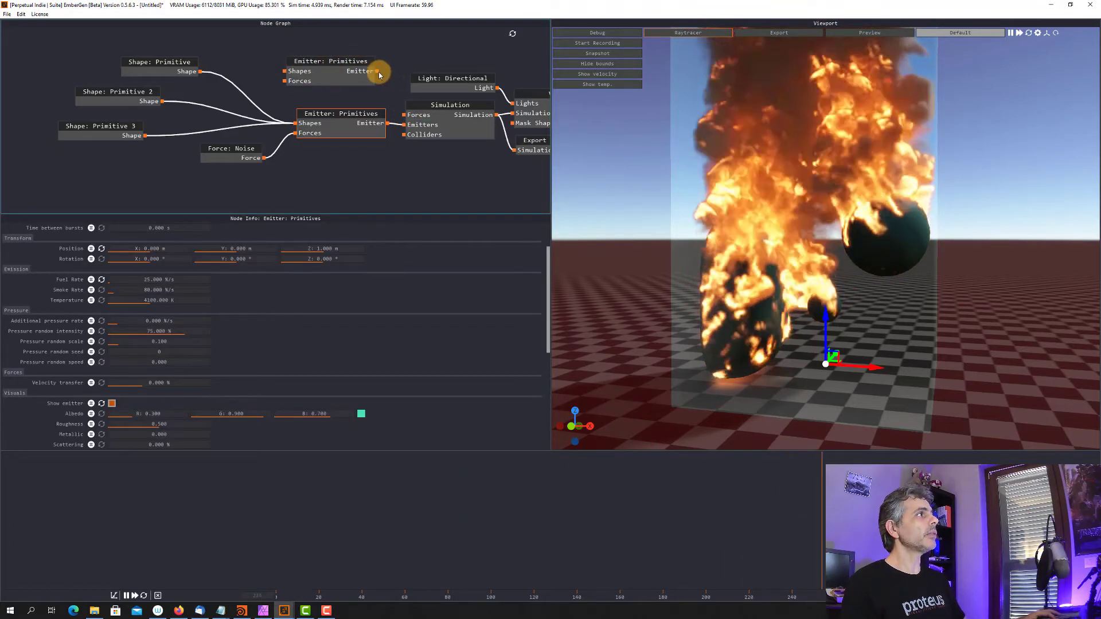
{"action": "left_click_drag", "start_coordinate": [376, 71], "coordinate": [404, 121]}
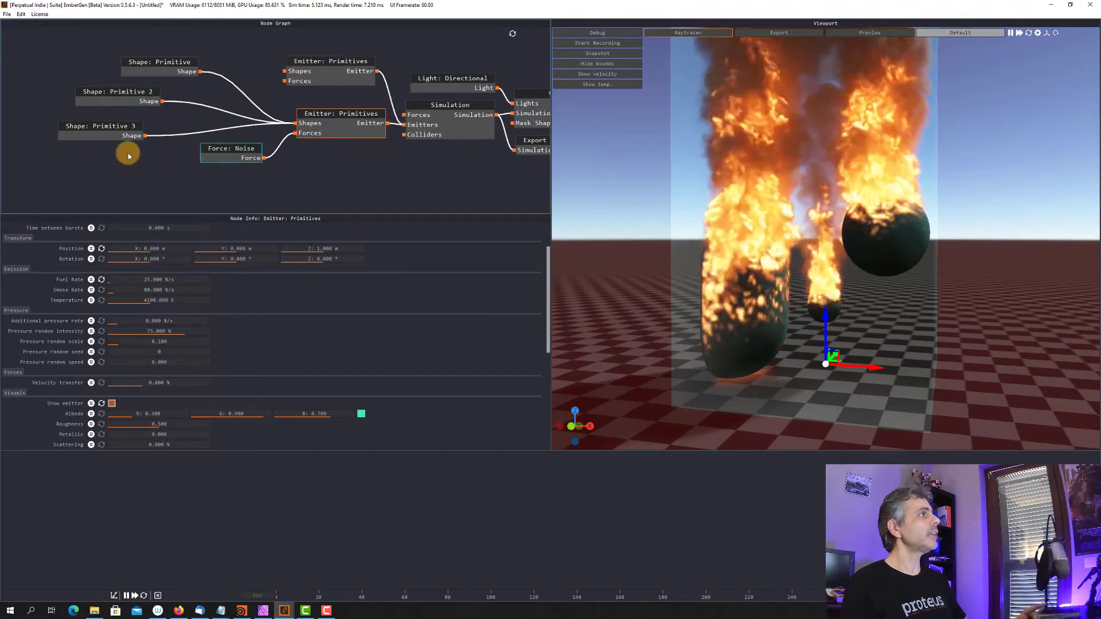
- Rewire the third primitive shape from the original emitter to the duplicate, and rearrange both nodes above the others
{"action": "left_click_drag", "start_coordinate": [145, 136], "coordinate": [285, 72]}
{"action": "left_click", "coordinate": [224, 130]}
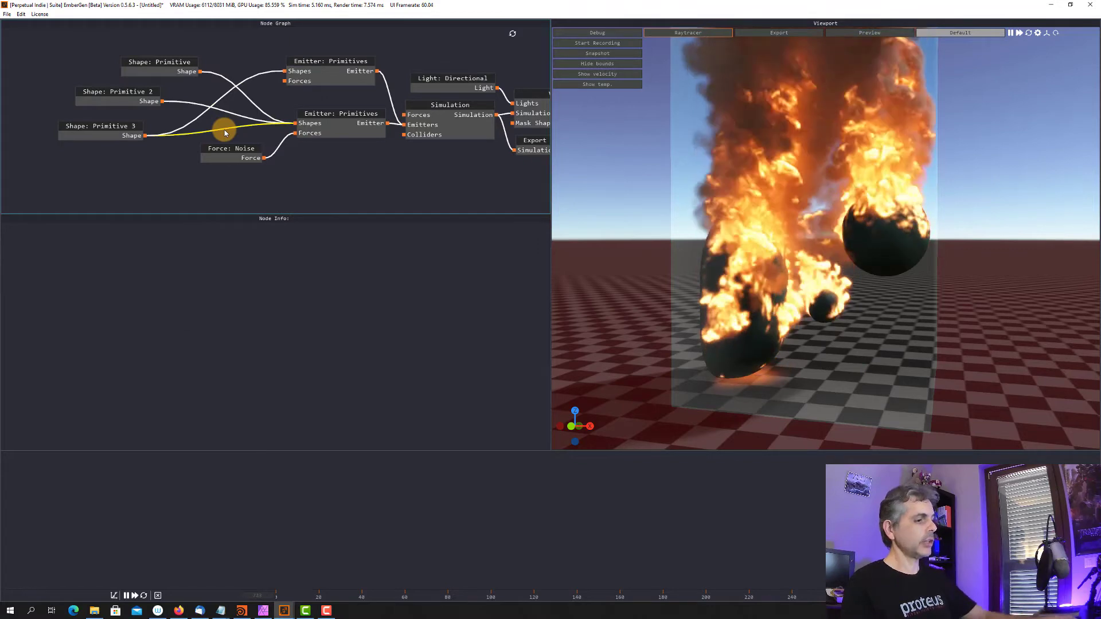
{"action": "left_click_drag", "start_coordinate": [123, 130], "coordinate": [188, 32]}
{"action": "key", "text": "space"}
{"action": "middle_click_drag", "start_coordinate": [347, 107], "coordinate": [349, 145]}
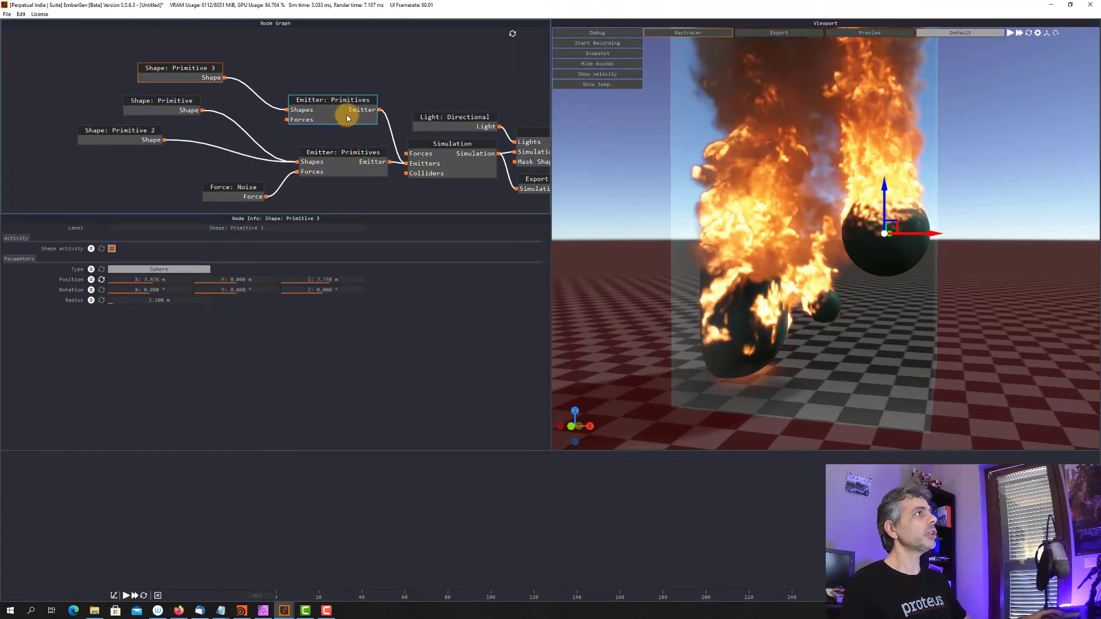
{"action": "left_click_drag", "start_coordinate": [339, 101], "coordinate": [352, 99]}
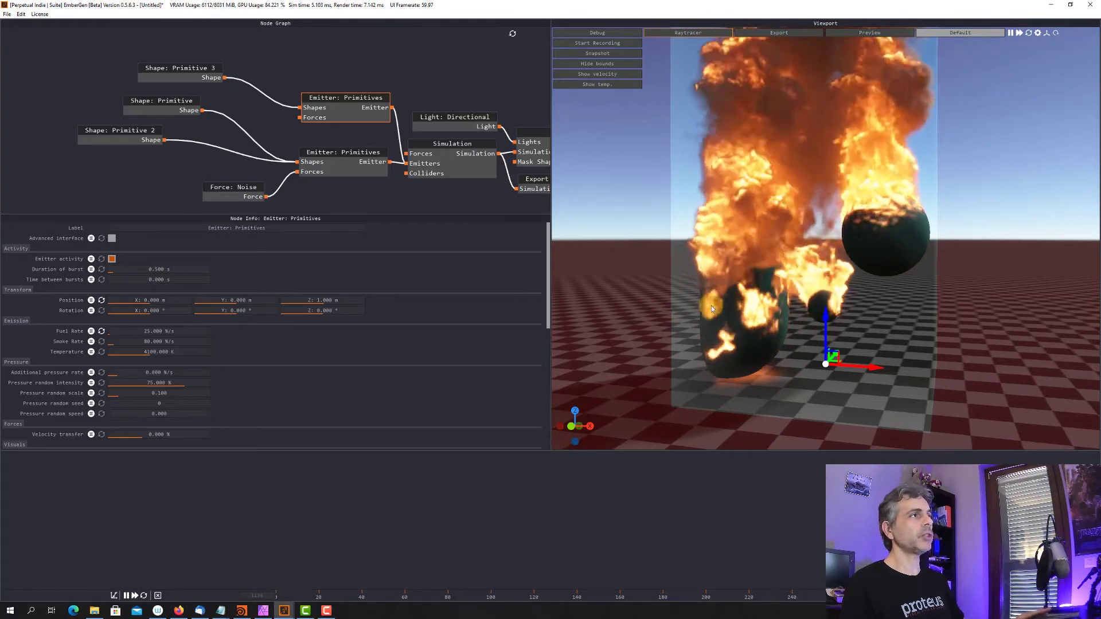
- Set the duplicate emitter's Fuel Rate to 0 and view the third sphere emitting smoke without fire
{"action": "left_click", "coordinate": [334, 99]}
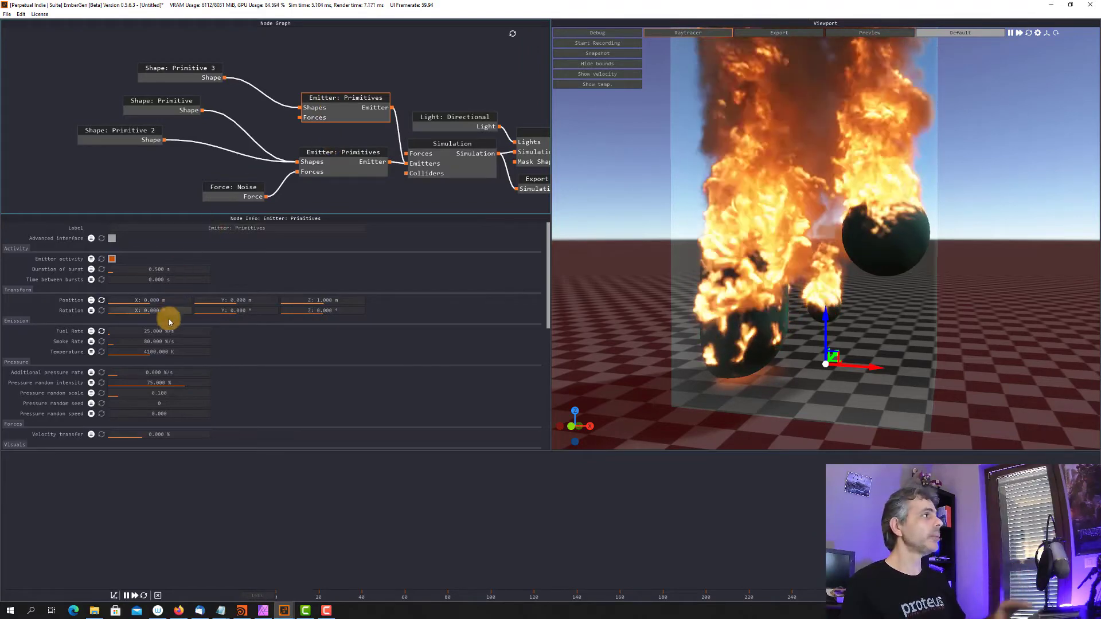
{"action": "left_click_drag", "start_coordinate": [147, 336], "coordinate": [118, 330]}
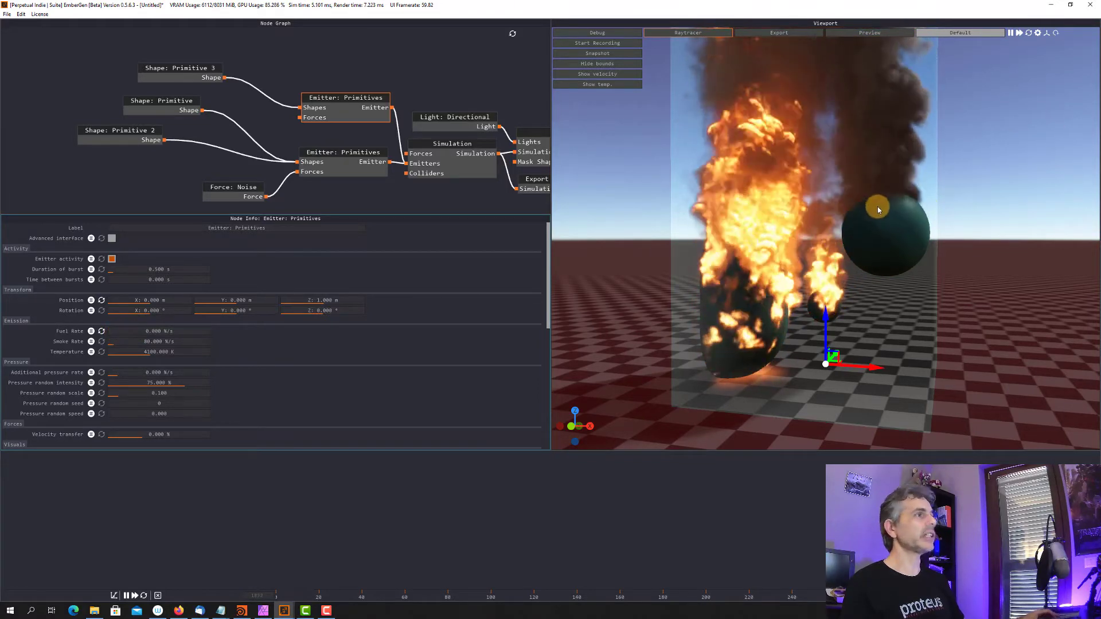
{"action": "left_click_drag", "start_coordinate": [881, 205], "coordinate": [883, 234]}
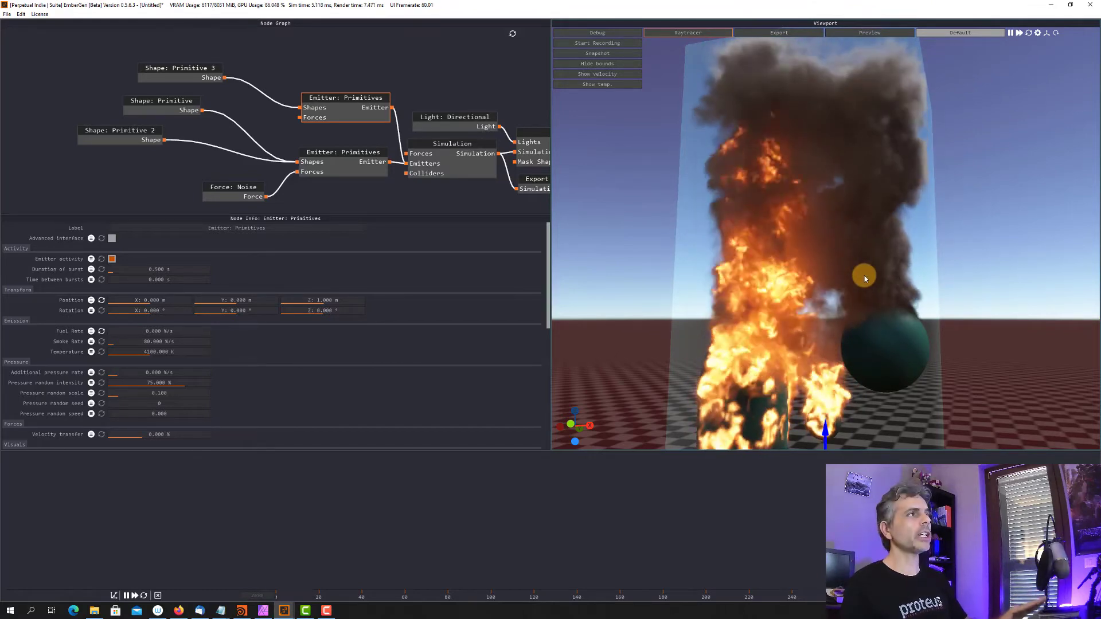
{"action": "left_click", "coordinate": [716, 409]}
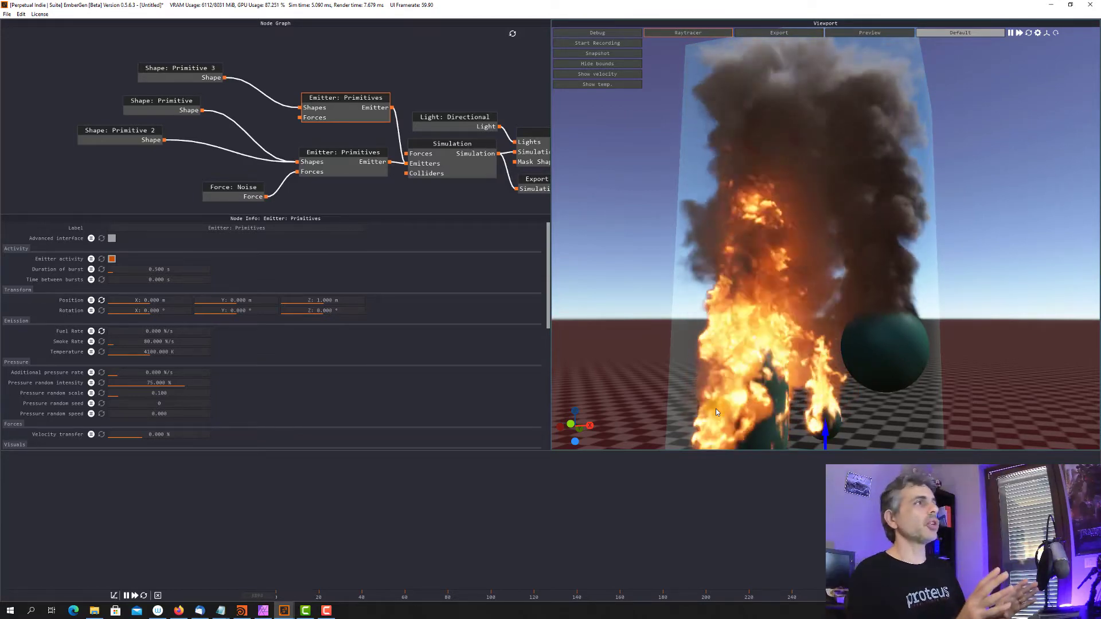
{"action": "left_click", "coordinate": [715, 409]}
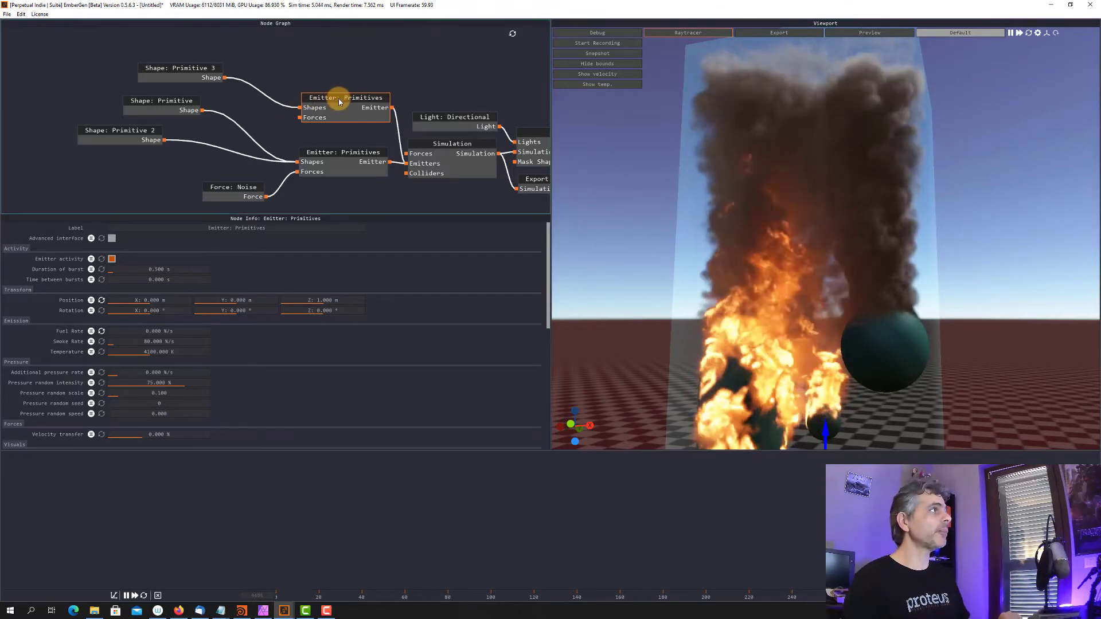
- Delete the duplicate emitter along with the third and first primitive shapes, leaving only the capsule feeding the original emitter
{"action": "key", "text": "Delete"}
{"action": "left_click", "coordinate": [175, 69]}
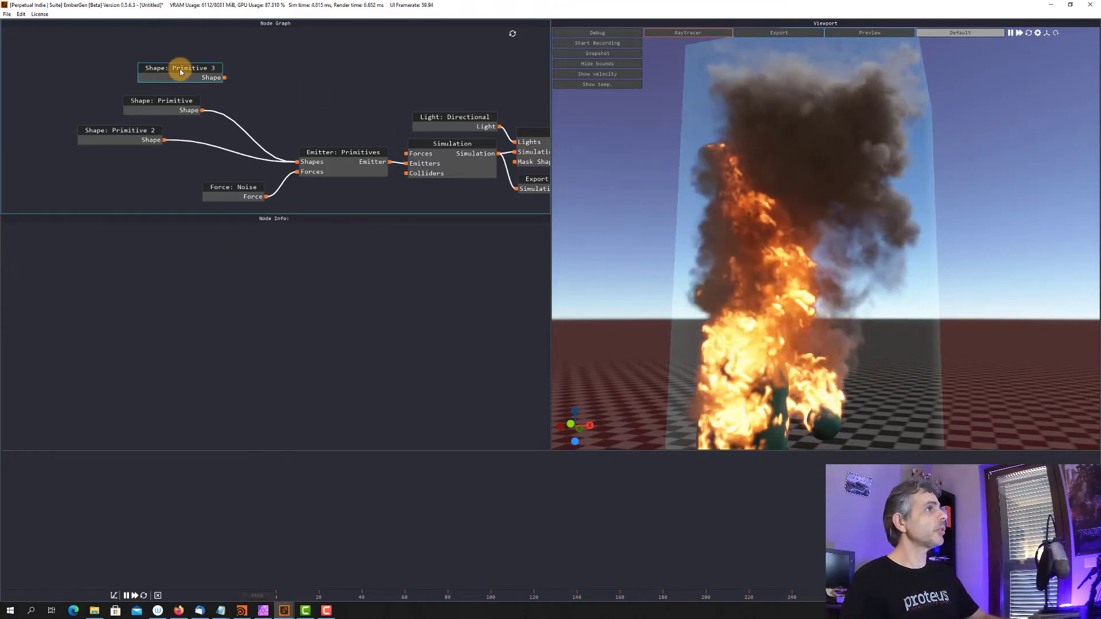
{"action": "key", "text": "Delete"}
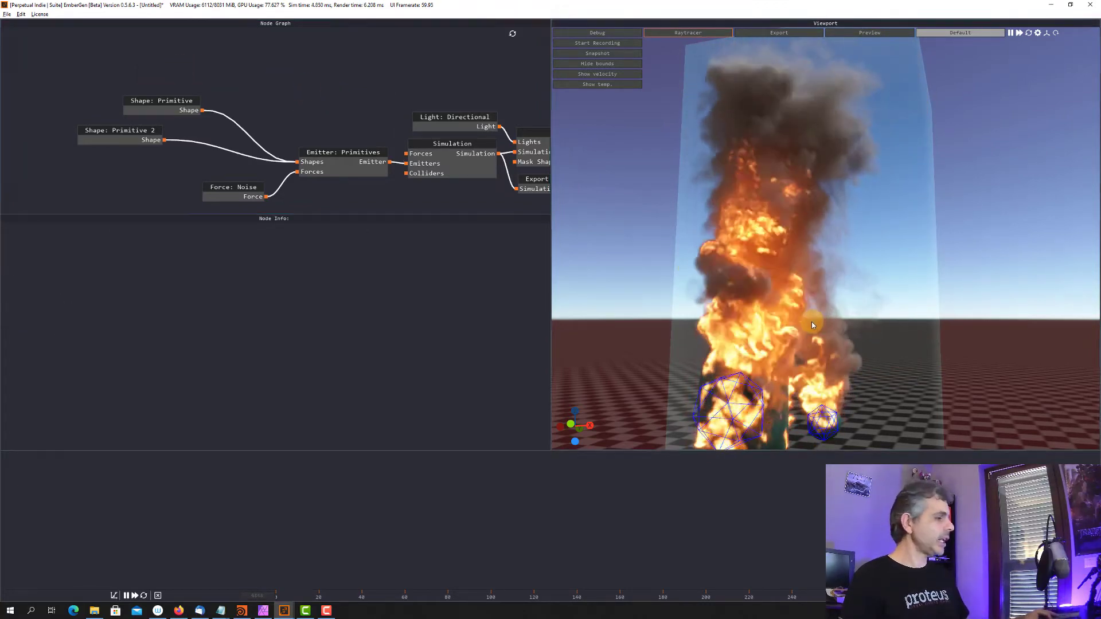
{"action": "left_click_drag", "start_coordinate": [811, 322], "coordinate": [742, 308]}
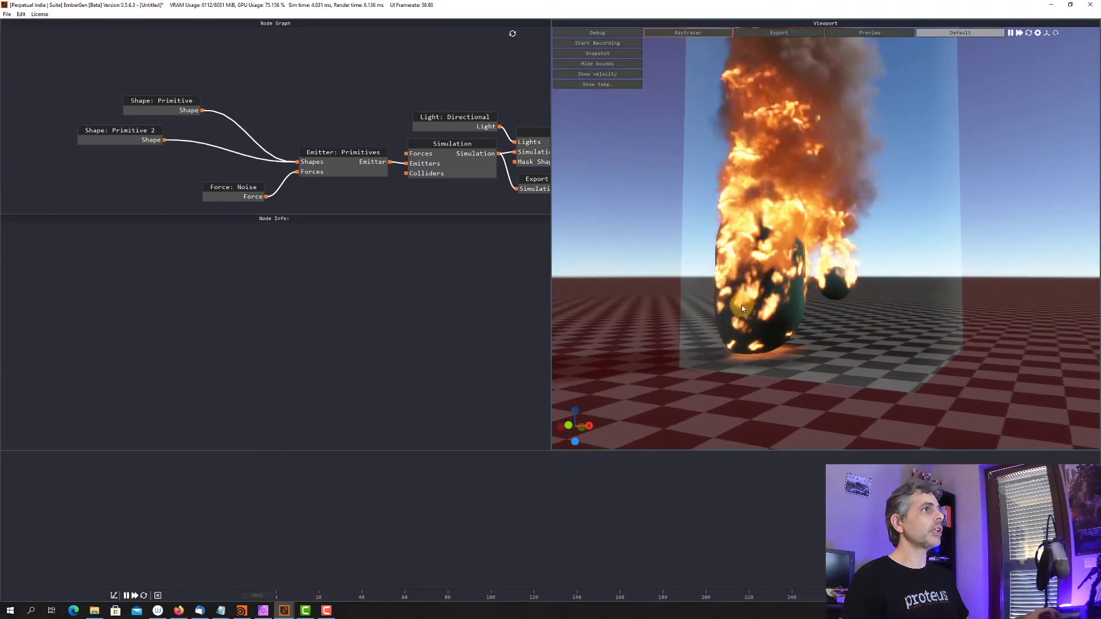
{"action": "left_click", "coordinate": [167, 100]}
{"action": "key", "text": "Delete"}
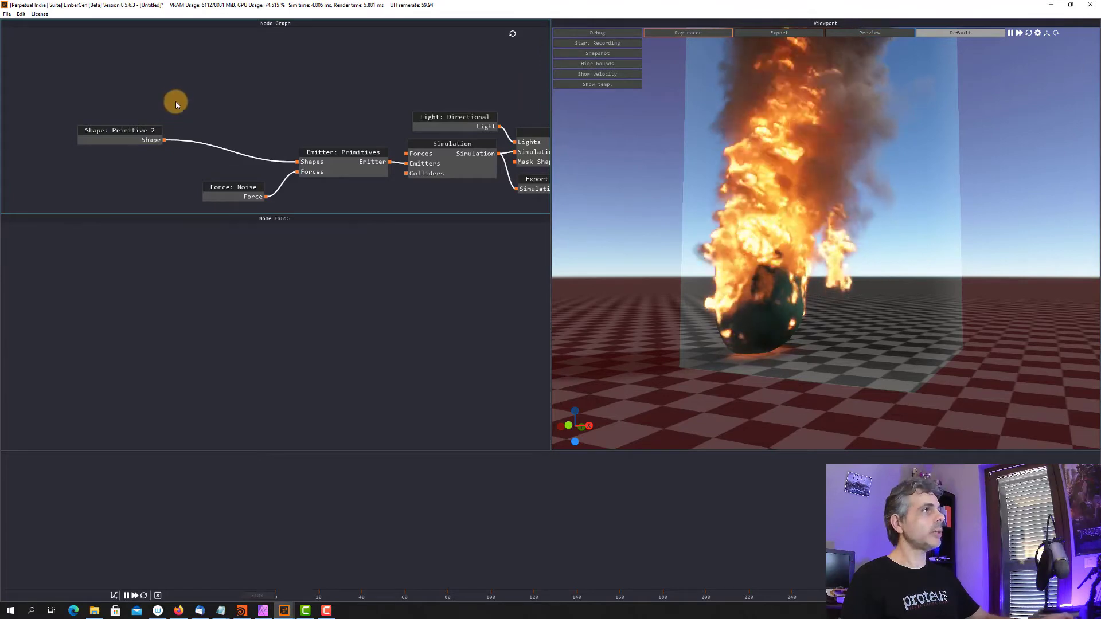
- Move the capsule along X to about -0.5 m, near the middle of the simulation bounds
{"action": "left_click", "coordinate": [115, 131]}
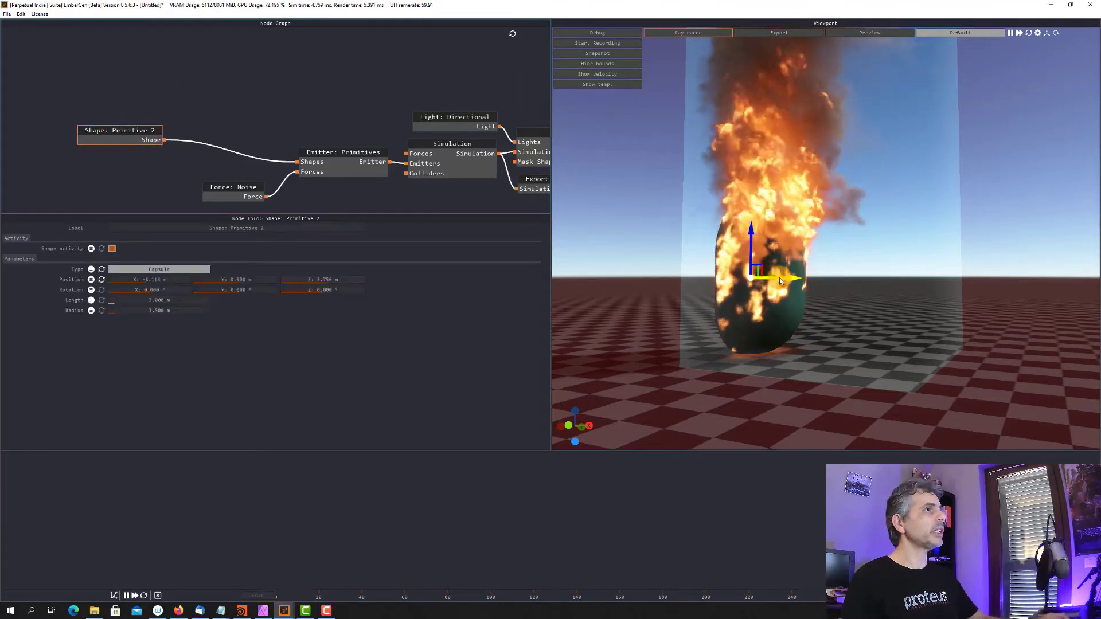
{"action": "left_click_drag", "start_coordinate": [835, 281], "coordinate": [853, 281]}
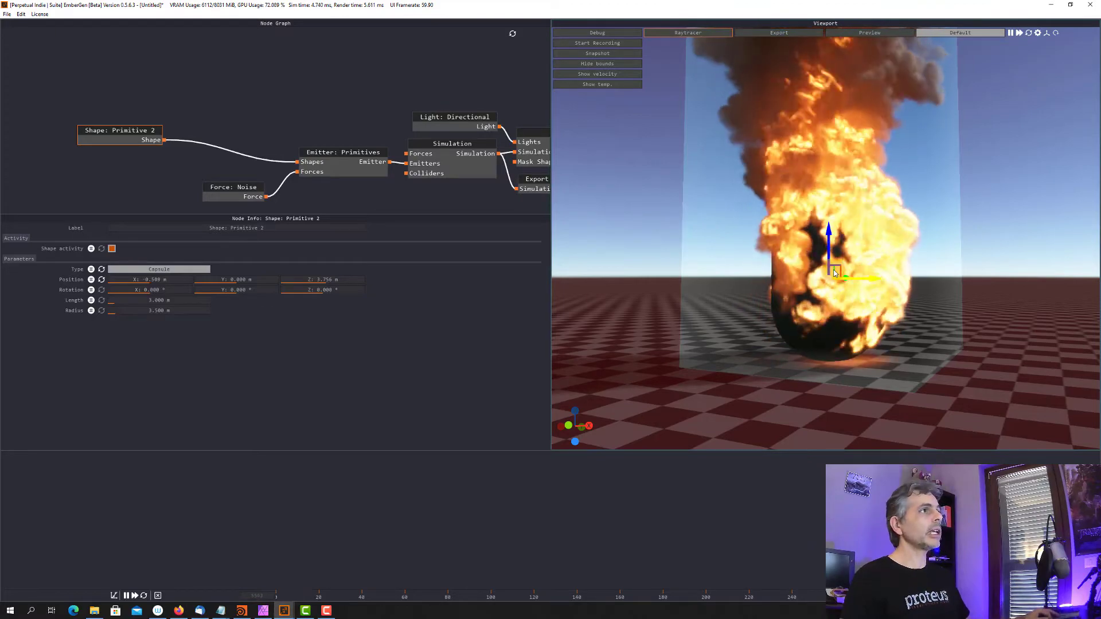
{"action": "left_click_drag", "start_coordinate": [863, 332], "coordinate": [844, 332]}
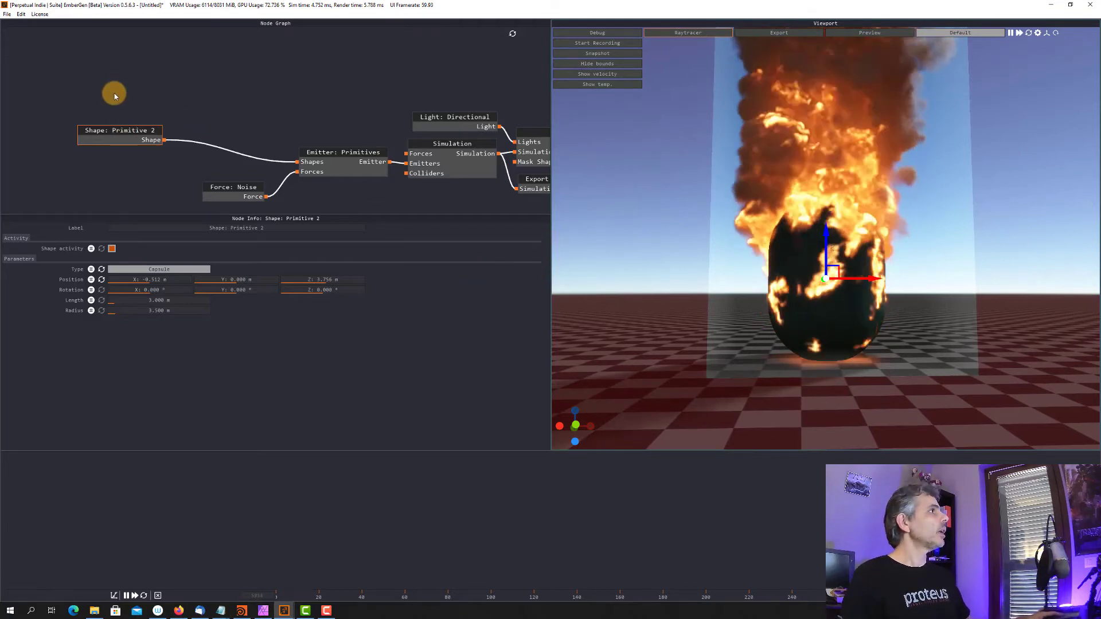
- Add a mesh shape node above the capsule's node and open its mesh file selection
{"action": "right_click", "coordinate": [116, 62]}
{"action": "mouse_move", "coordinate": [157, 67]}
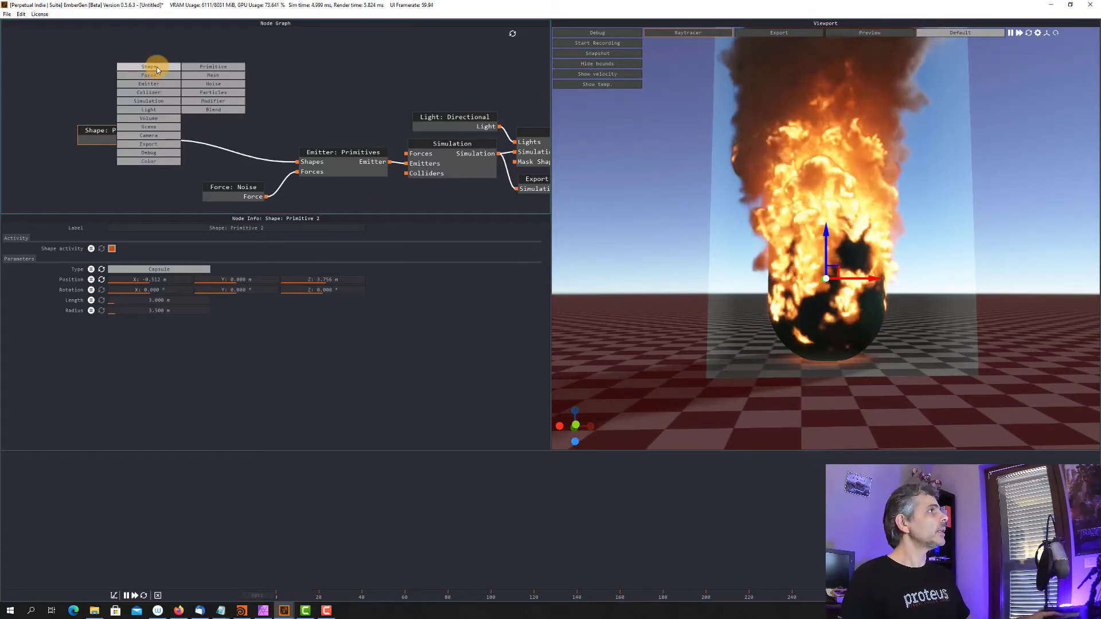
{"action": "left_click", "coordinate": [223, 77]}
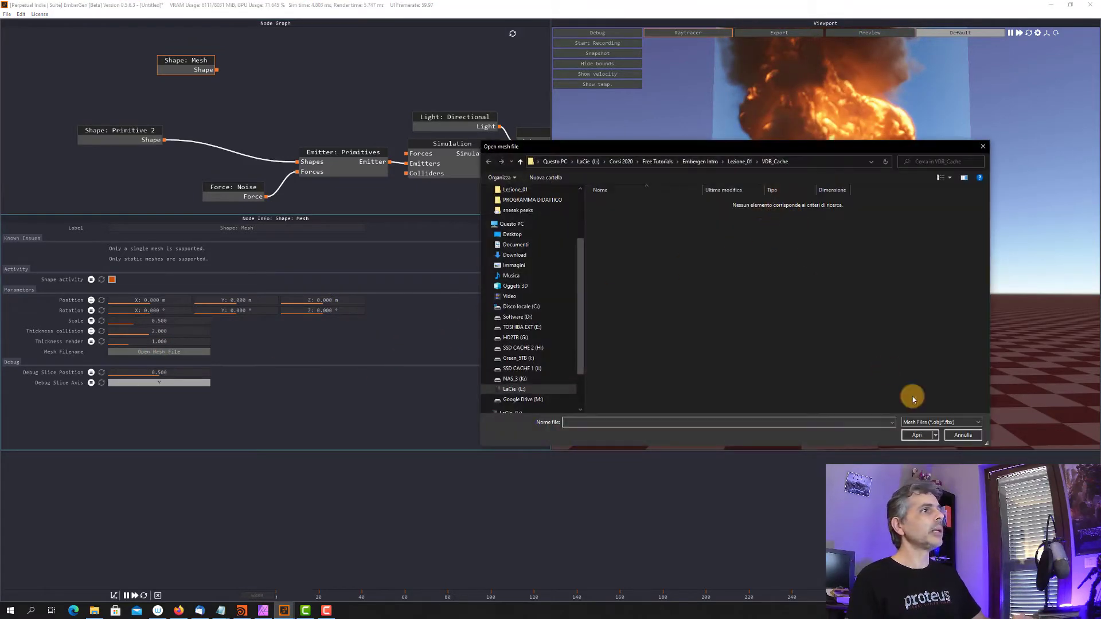
- Check which mesh file formats the mesh file selection accepts
{"action": "left_click", "coordinate": [953, 424]}
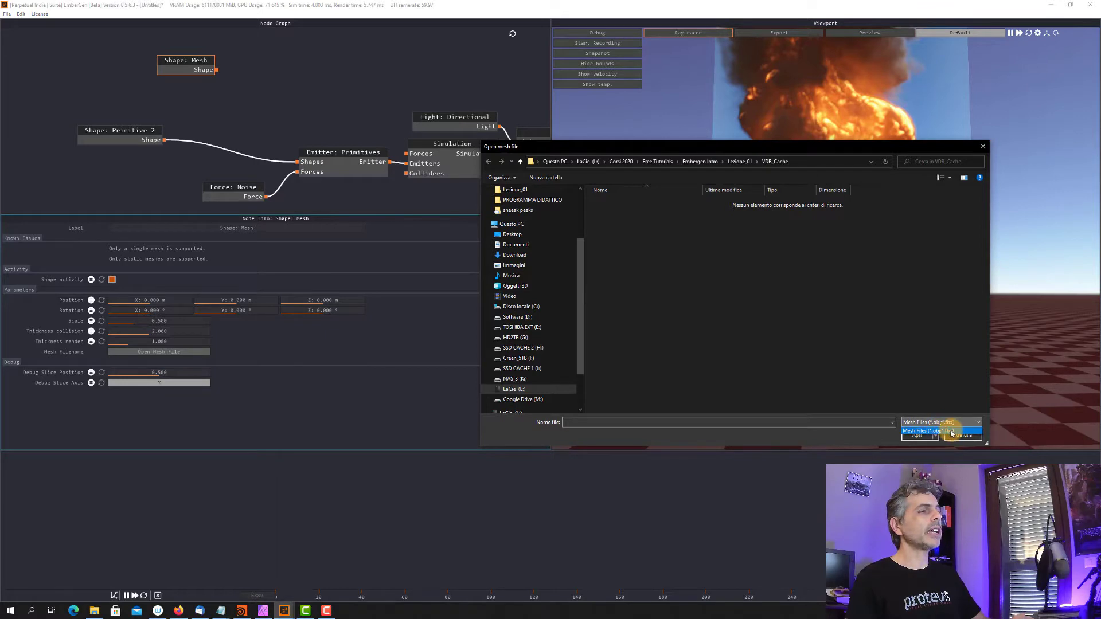
{"action": "left_click", "coordinate": [916, 370]}
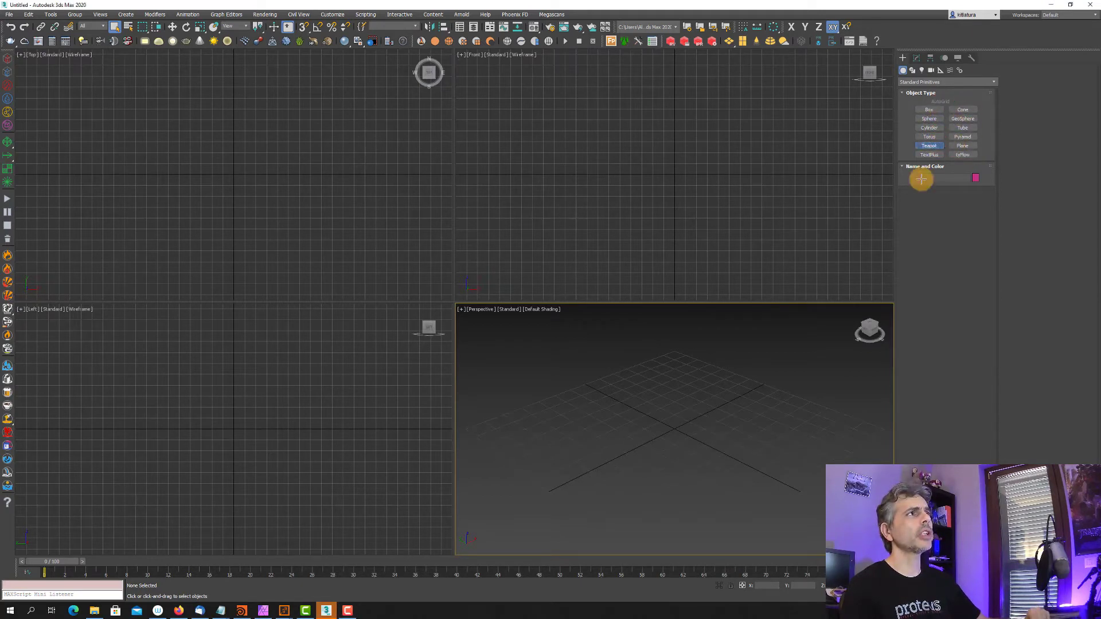
- In 3ds Max, create a teapot at the grid centre and start exporting the selected object as OBJ
{"action": "left_click_drag", "start_coordinate": [670, 430], "coordinate": [684, 400]}
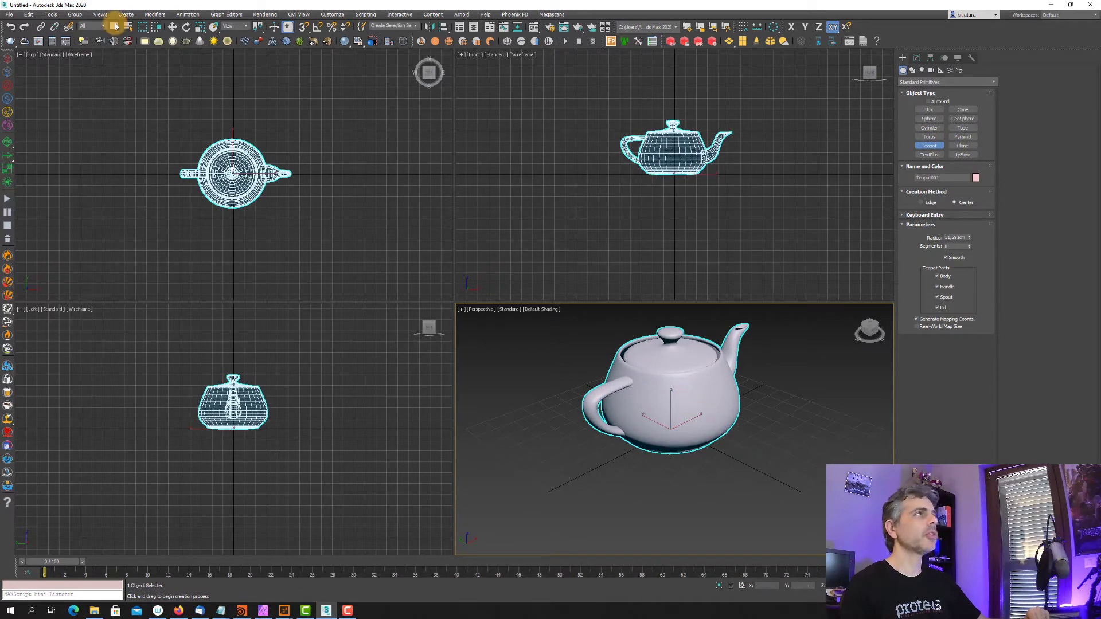
{"action": "left_click", "coordinate": [10, 14]}
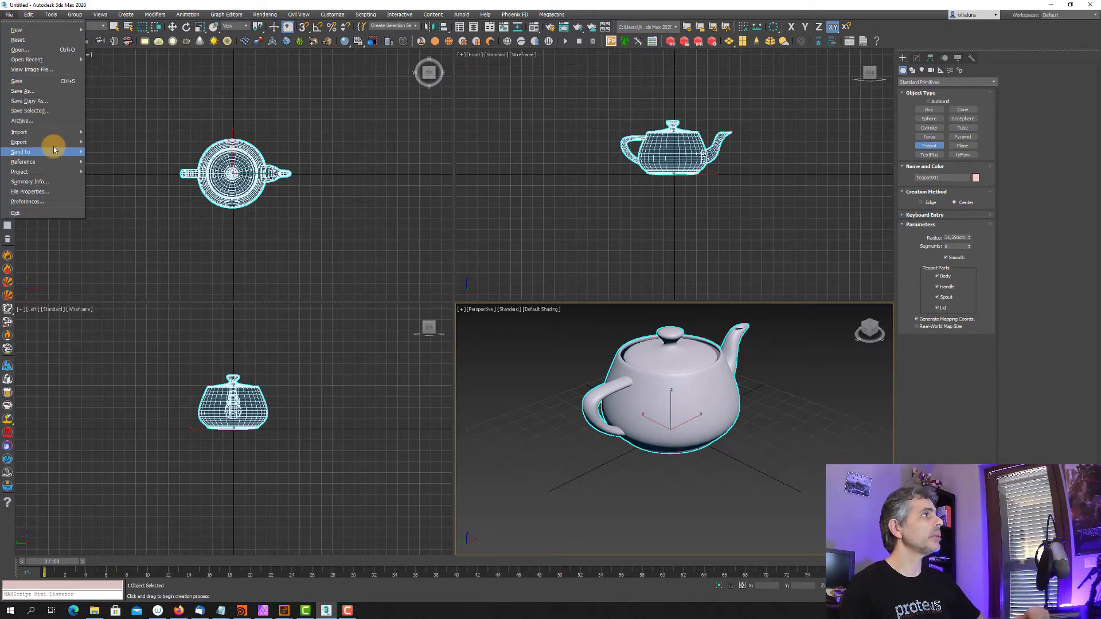
{"action": "mouse_move", "coordinate": [56, 145]}
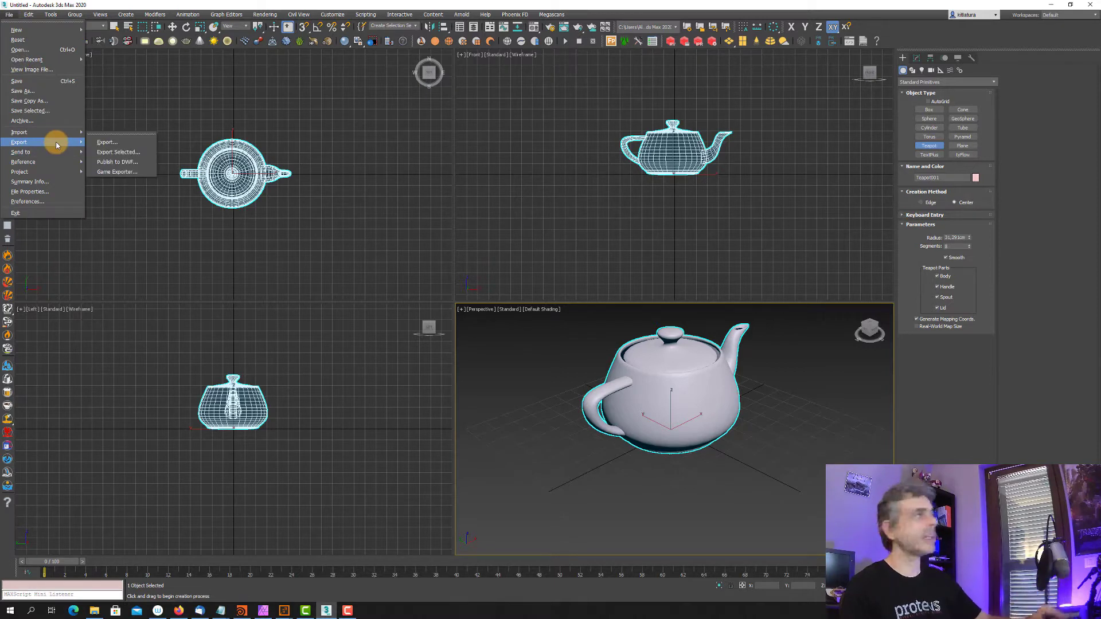
{"action": "left_click", "coordinate": [111, 154]}
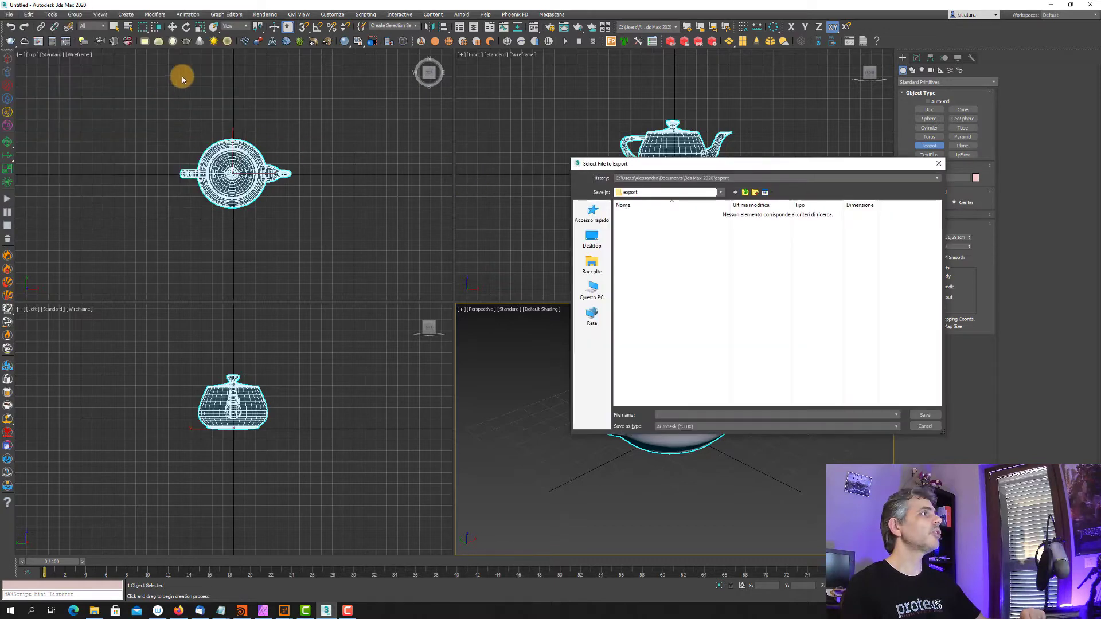
{"action": "left_click", "coordinate": [674, 427]}
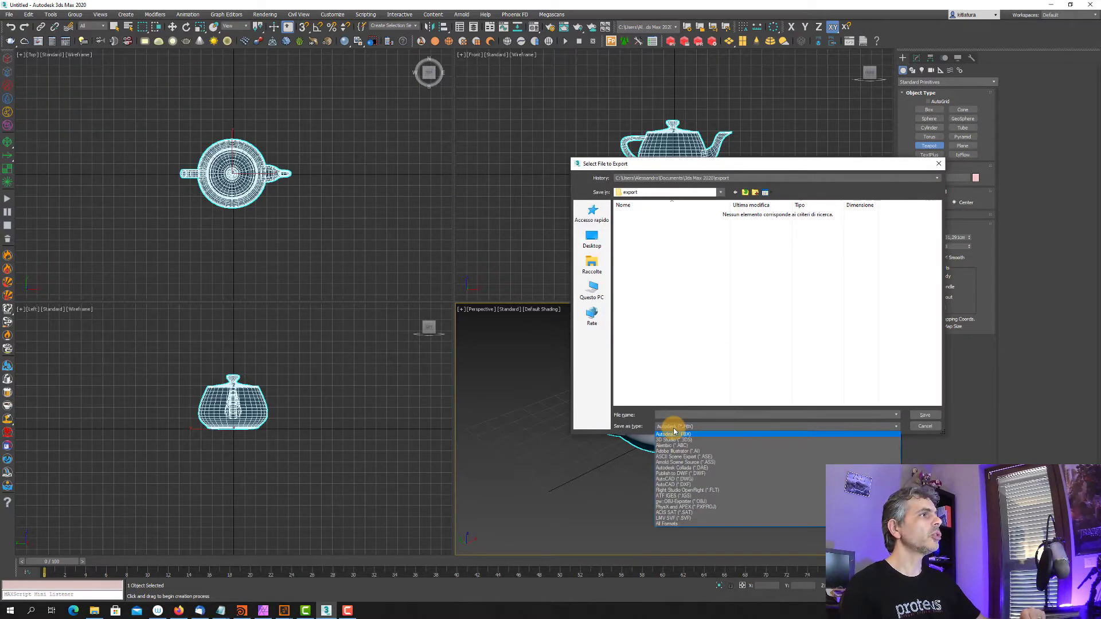
{"action": "left_click", "coordinate": [700, 502]}
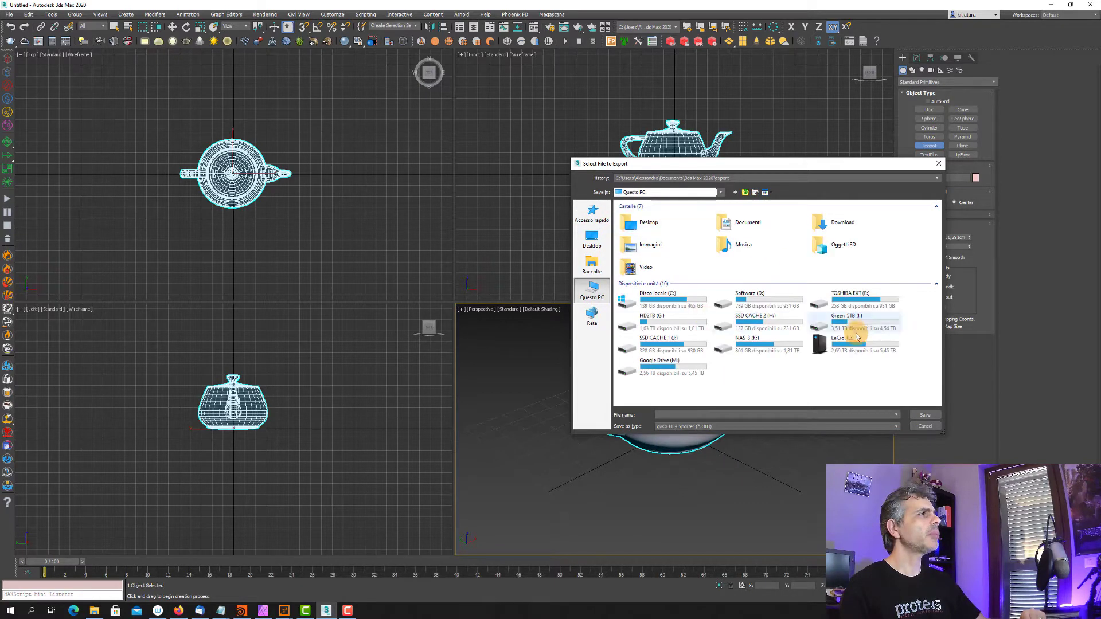
- Save the exported file as Teapot in Corsi 2020 > Free Tutorials > Embergen Intro > Lezione_02 on the LaCie drive
{"action": "double_click", "coordinate": [847, 344]}
{"action": "double_click", "coordinate": [635, 214]}
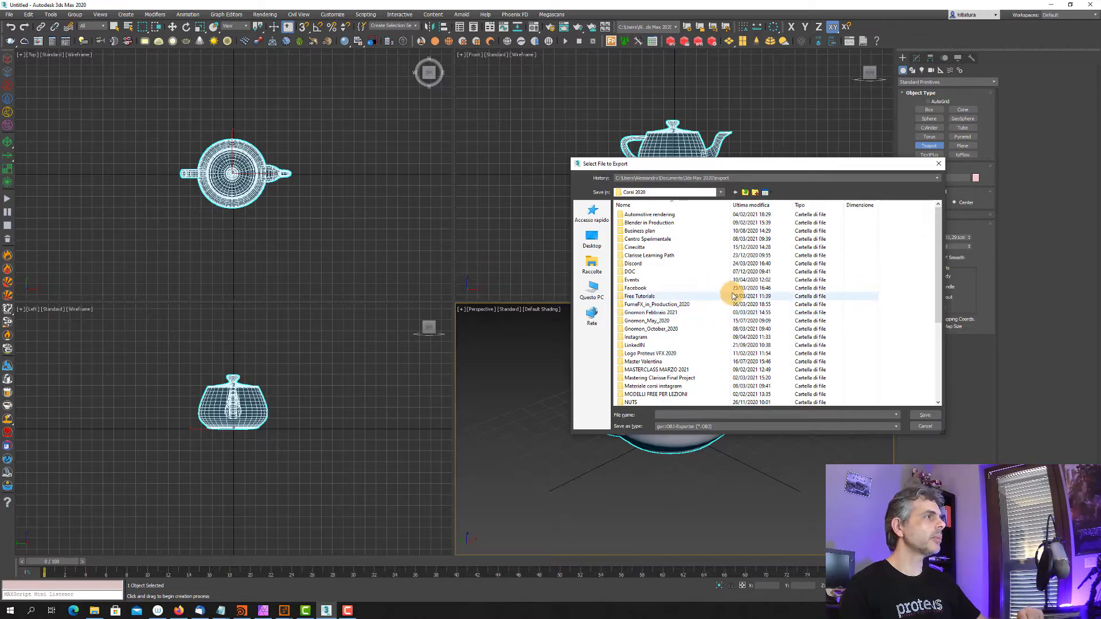
{"action": "double_click", "coordinate": [641, 296]}
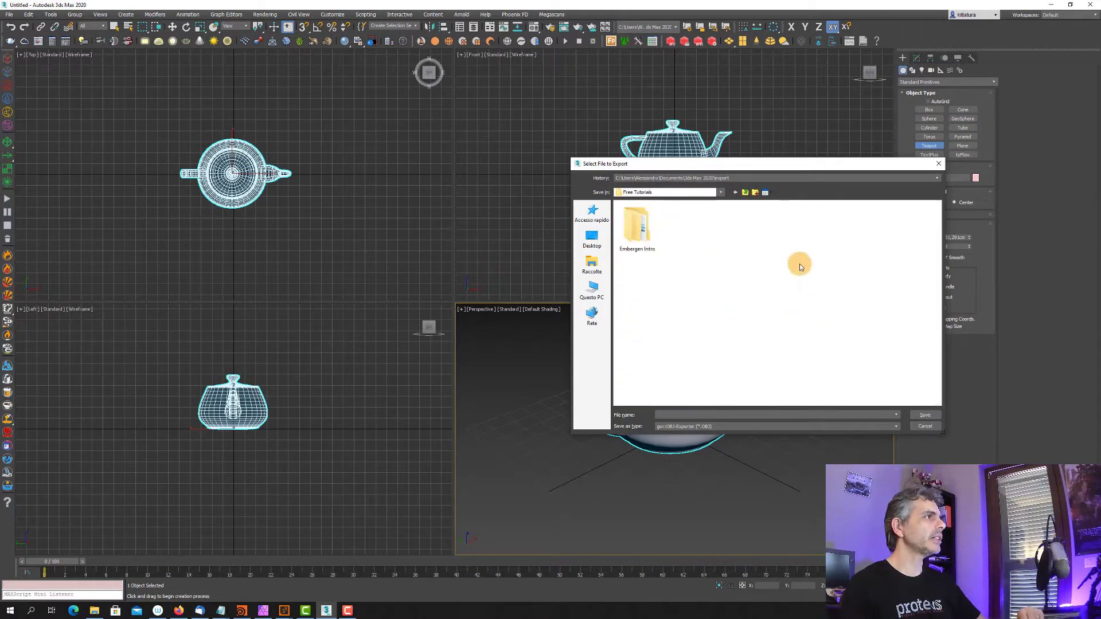
{"action": "double_click", "coordinate": [645, 234]}
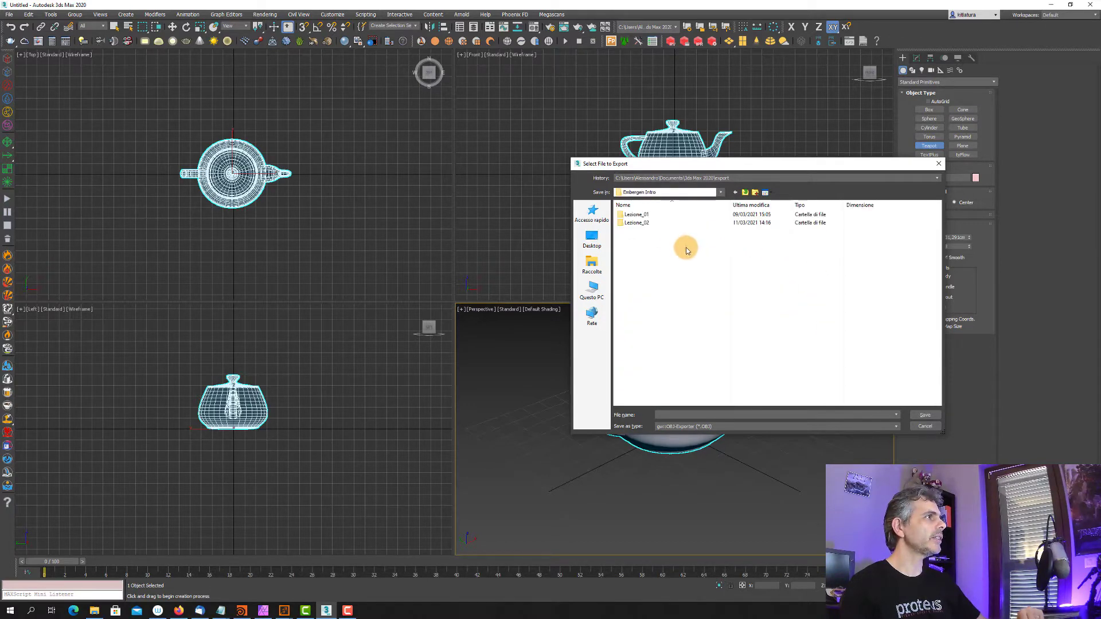
{"action": "double_click", "coordinate": [634, 223]}
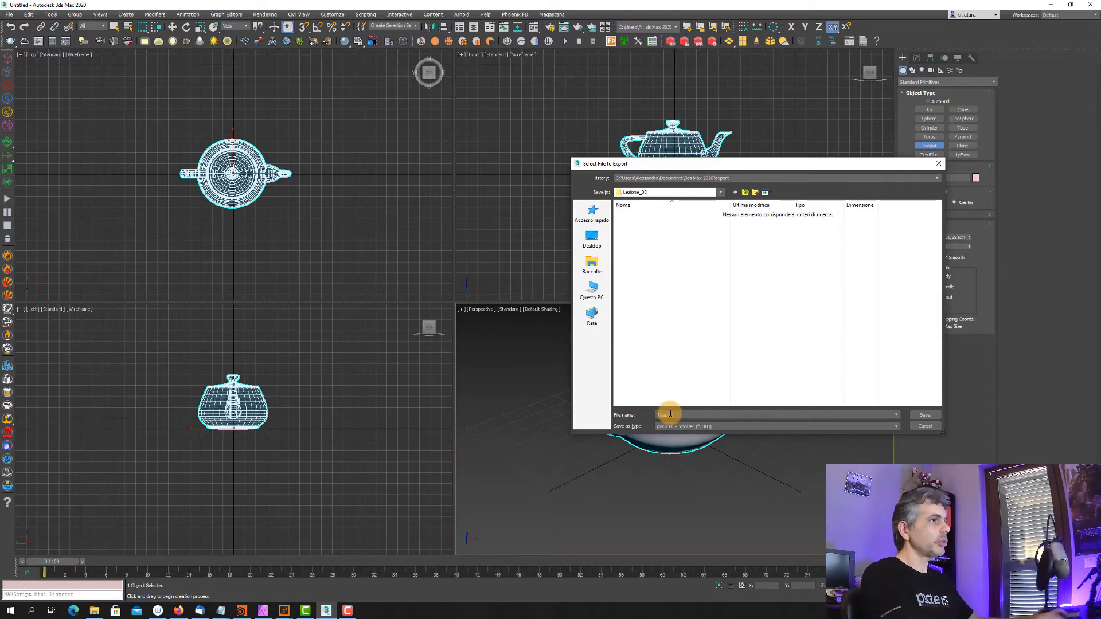
{"action": "key", "text": "Return"}
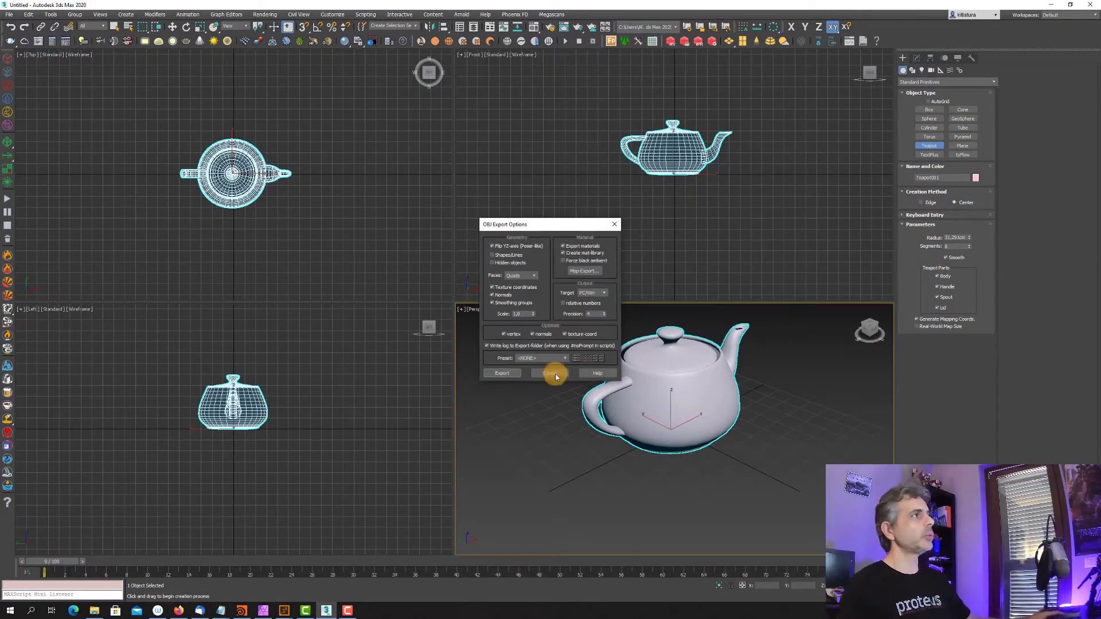
- Export the teapot OBJ with the Maya preset and close 3ds Max without saving the scene
{"action": "left_click", "coordinate": [533, 361]}
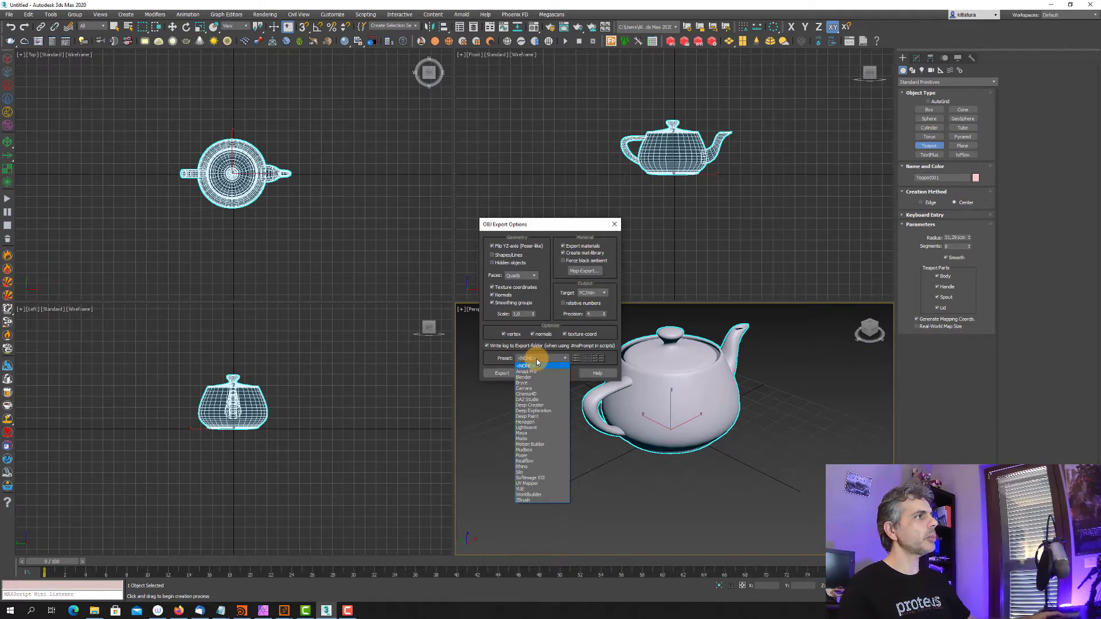
{"action": "left_click", "coordinate": [543, 434]}
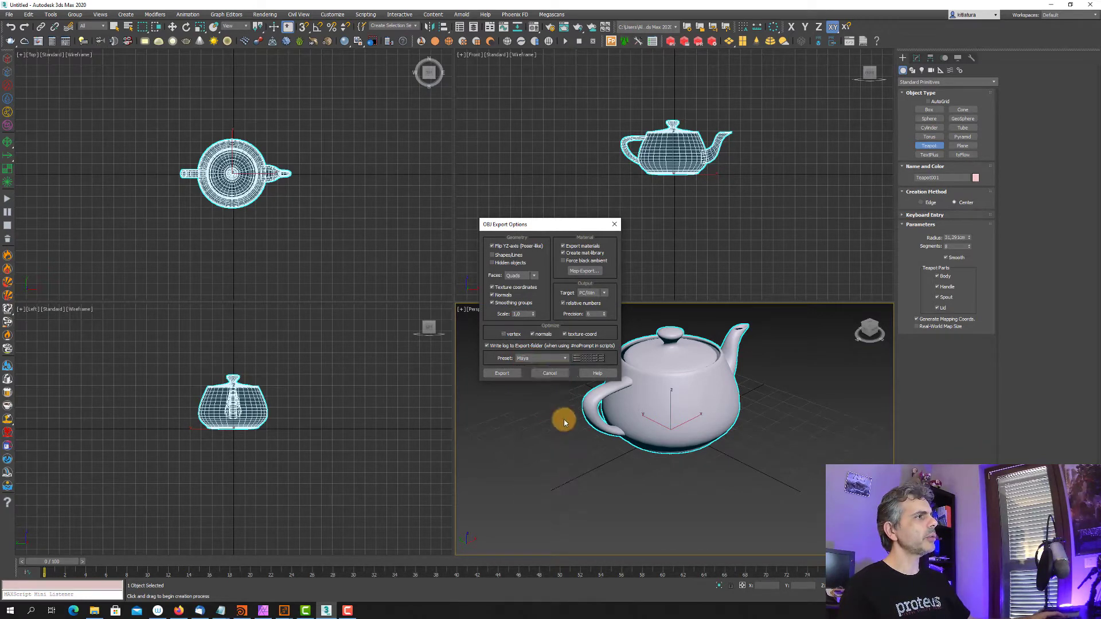
{"action": "left_click", "coordinate": [496, 374]}
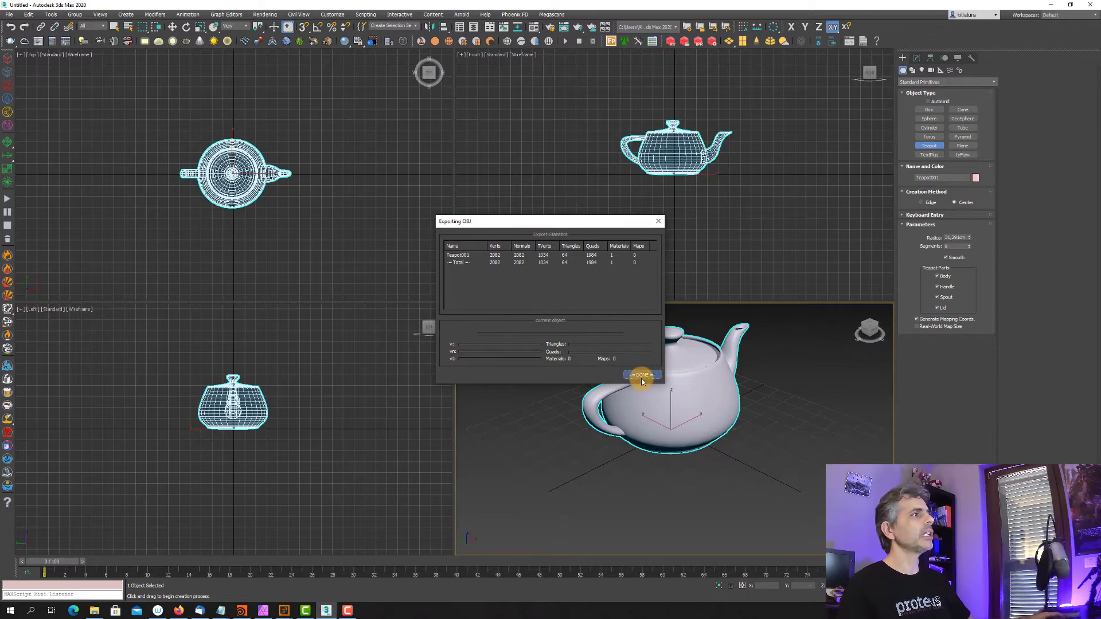
{"action": "left_click", "coordinate": [641, 375]}
{"action": "left_click", "coordinate": [1089, 5]}
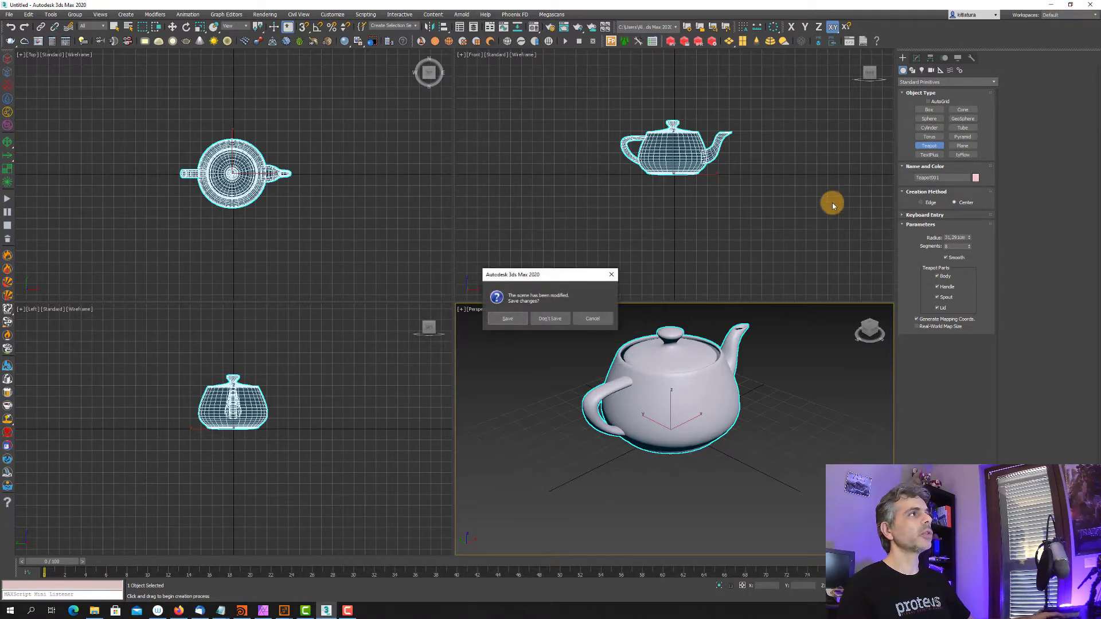
{"action": "left_click", "coordinate": [550, 319]}
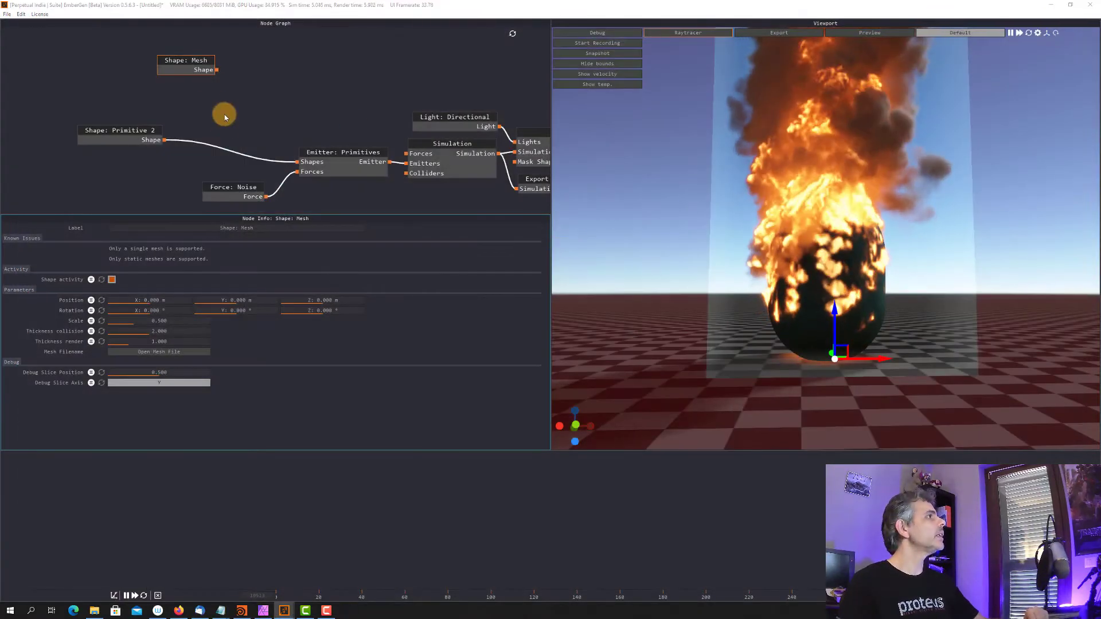
- Connect the mesh shape to the emitter's Shapes input and disconnect the capsule primitive from it
{"action": "left_click_drag", "start_coordinate": [252, 60], "coordinate": [296, 165]}
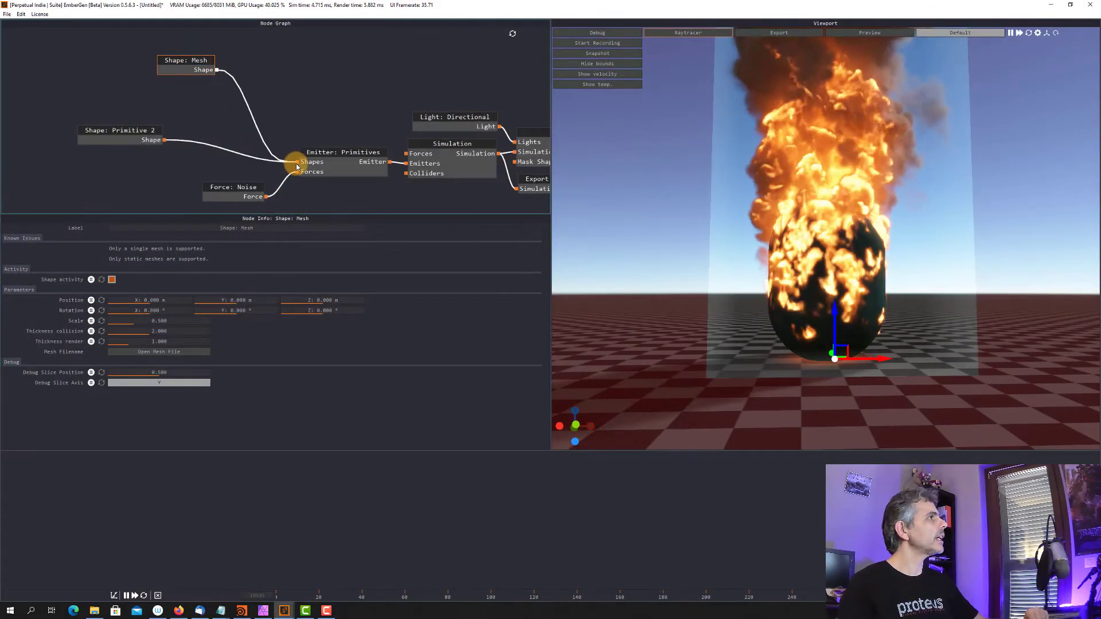
{"action": "left_click_drag", "start_coordinate": [201, 58], "coordinate": [207, 89]}
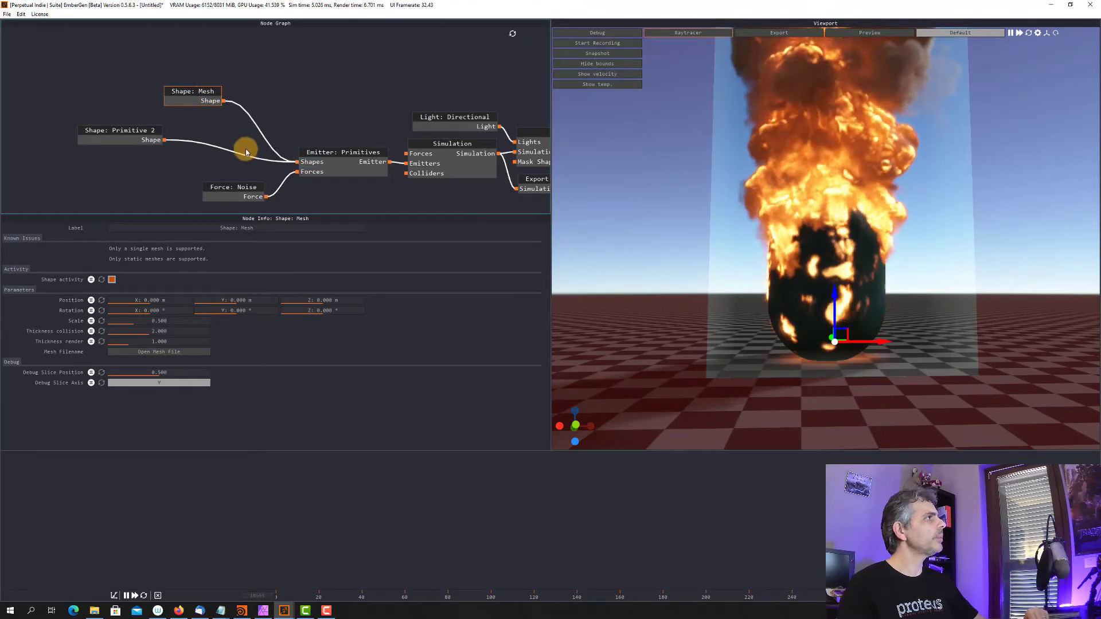
{"action": "left_click", "coordinate": [213, 146]}
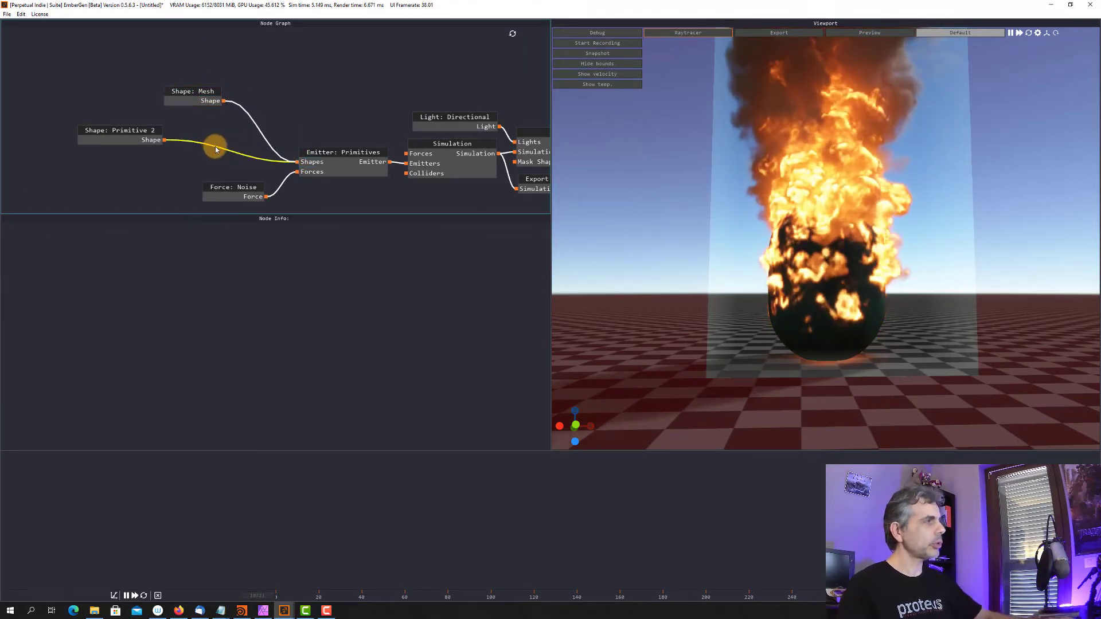
{"action": "key", "text": "Delete"}
- Load Teapot.obj from the Lezione_02 folder into the mesh shape and voxelize it
{"action": "left_click", "coordinate": [198, 91]}
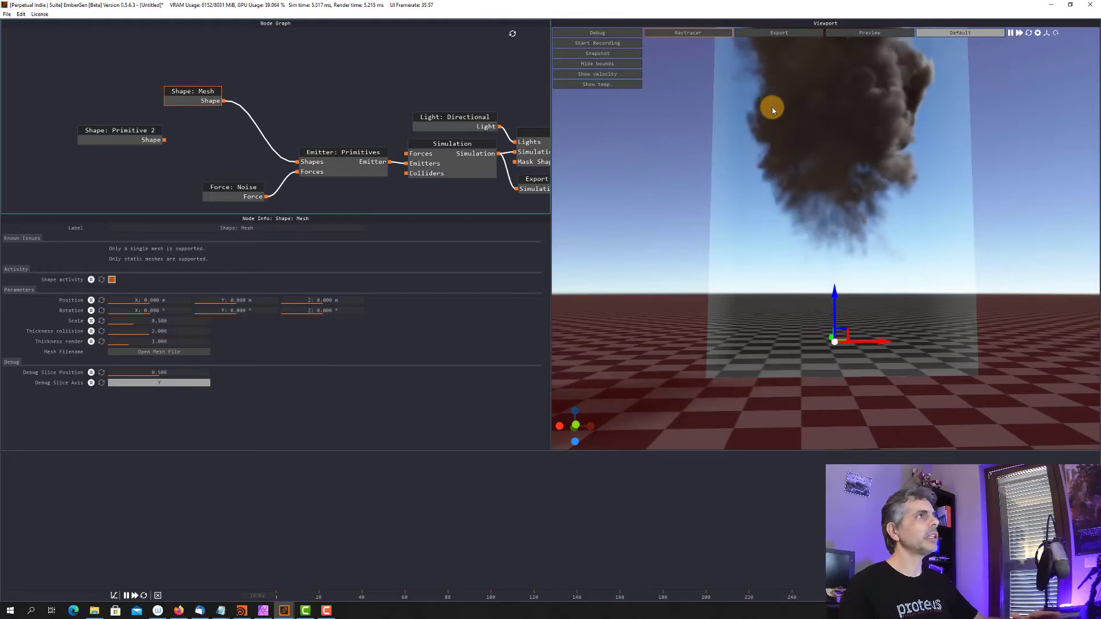
{"action": "left_click", "coordinate": [180, 352]}
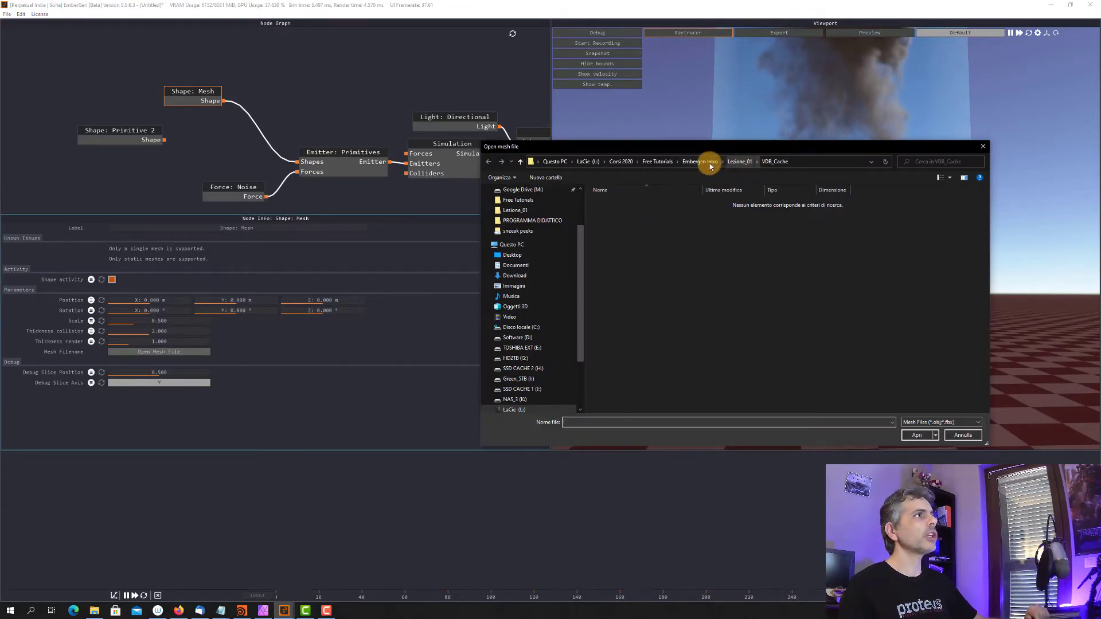
{"action": "left_click", "coordinate": [710, 166]}
{"action": "double_click", "coordinate": [636, 212]}
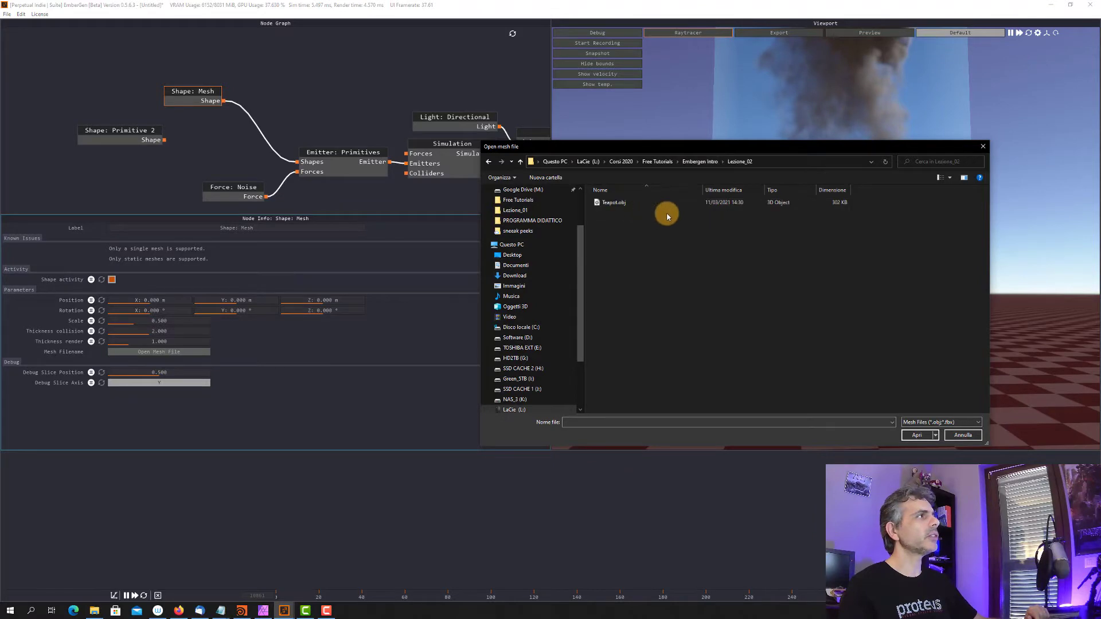
{"action": "double_click", "coordinate": [611, 203]}
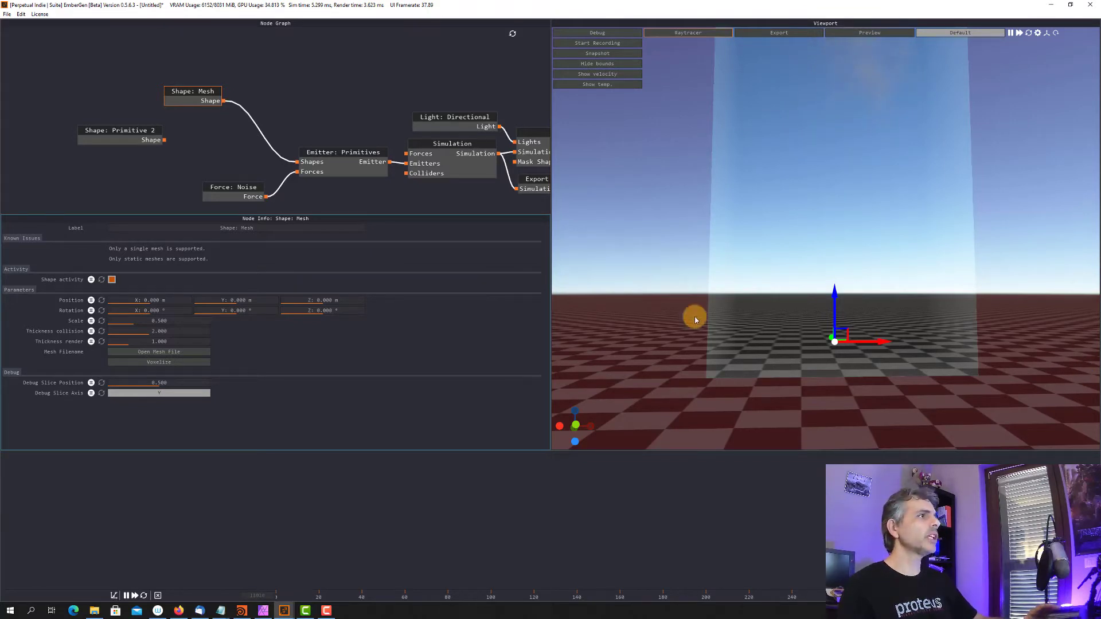
{"action": "left_click", "coordinate": [171, 363]}
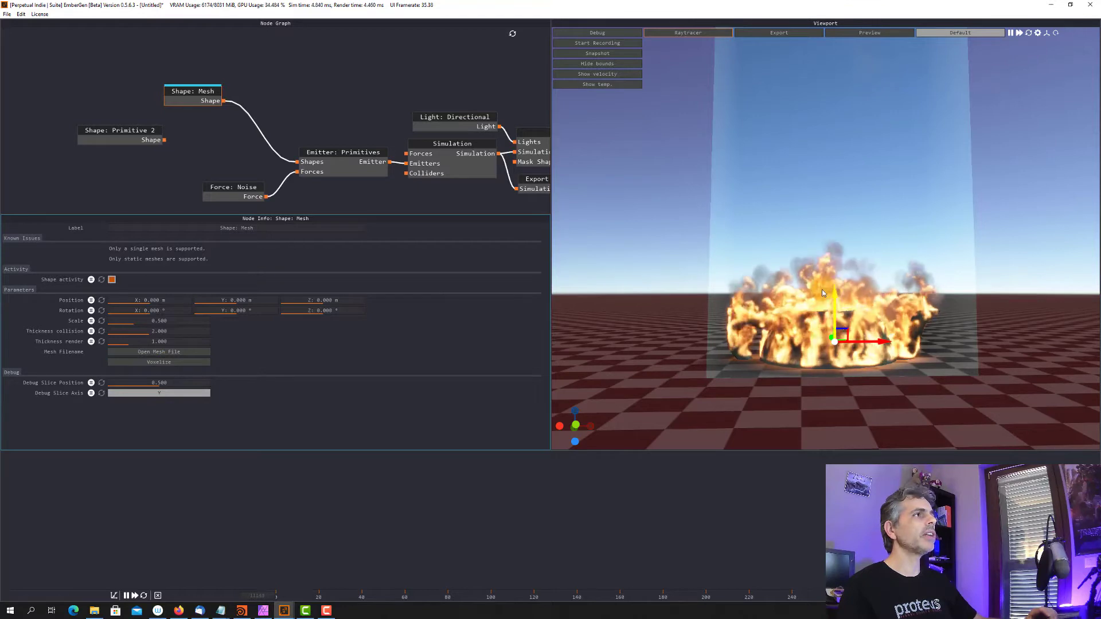
- Raise the teapot mesh to about 2.77 m in Z and rotate it about 10.7° around Y
{"action": "left_click_drag", "start_coordinate": [832, 302], "coordinate": [839, 260]}
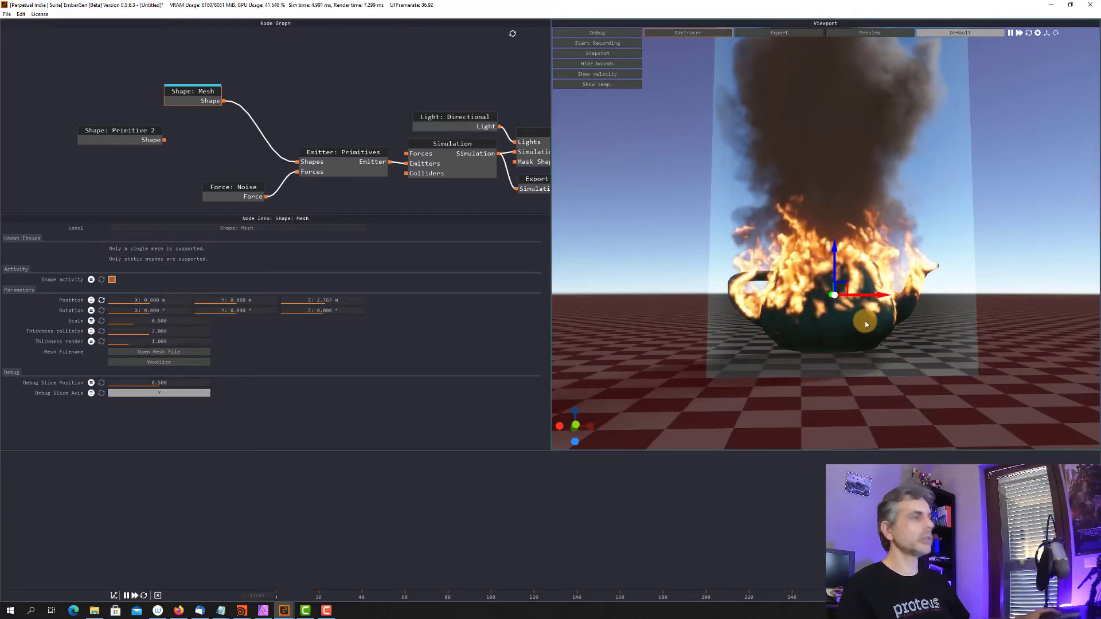
{"action": "mouse_move", "coordinate": [865, 322]}
{"action": "left_mouse_down"}
{"action": "mouse_move", "coordinate": [770, 336]}
{"action": "mouse_move", "coordinate": [866, 339]}
{"action": "mouse_move", "coordinate": [878, 322]}
{"action": "mouse_move", "coordinate": [861, 321]}
{"action": "mouse_move", "coordinate": [867, 307]}
{"action": "left_mouse_up"}
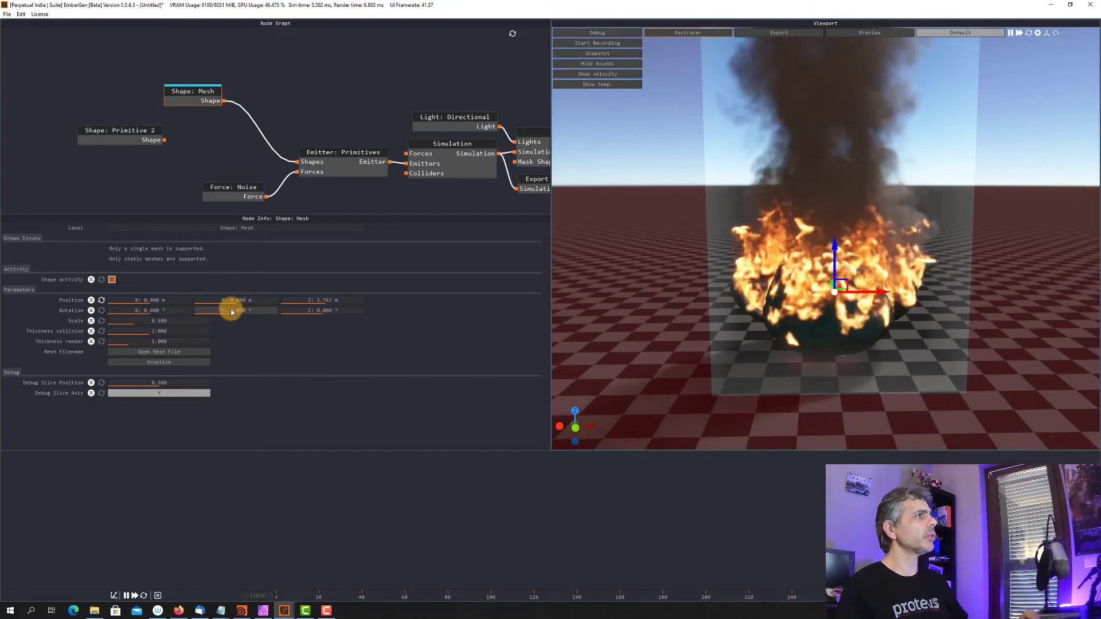
{"action": "left_click_drag", "start_coordinate": [231, 311], "coordinate": [204, 308]}
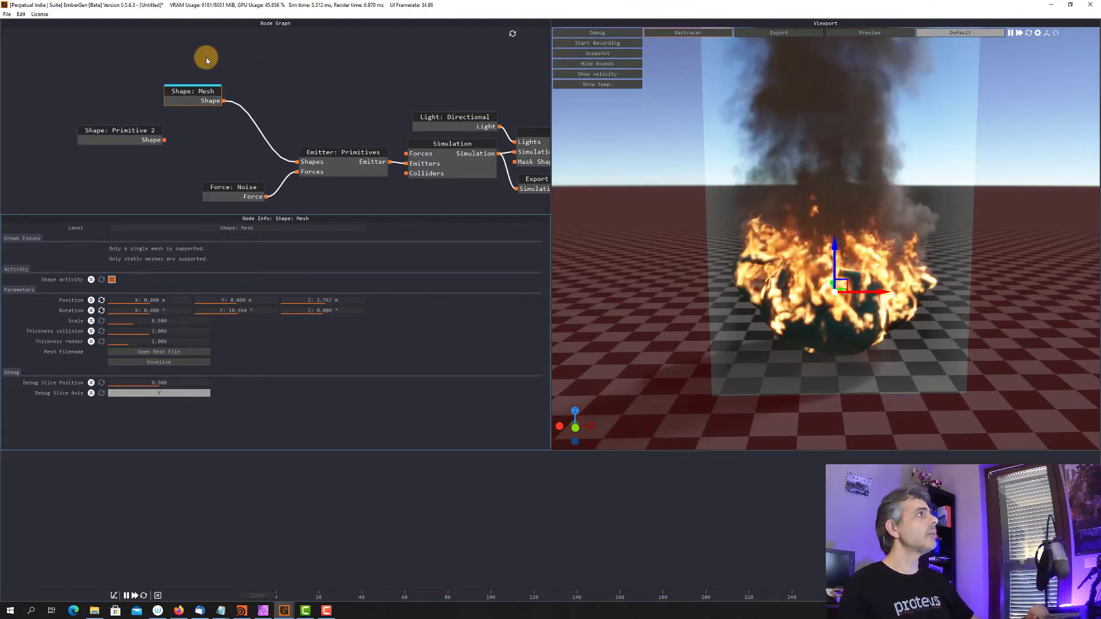
- Add a noise shape node above the mesh shape and connect it to the emitter's Shapes input
{"action": "right_click", "coordinate": [154, 60]}
{"action": "mouse_move", "coordinate": [205, 68]}
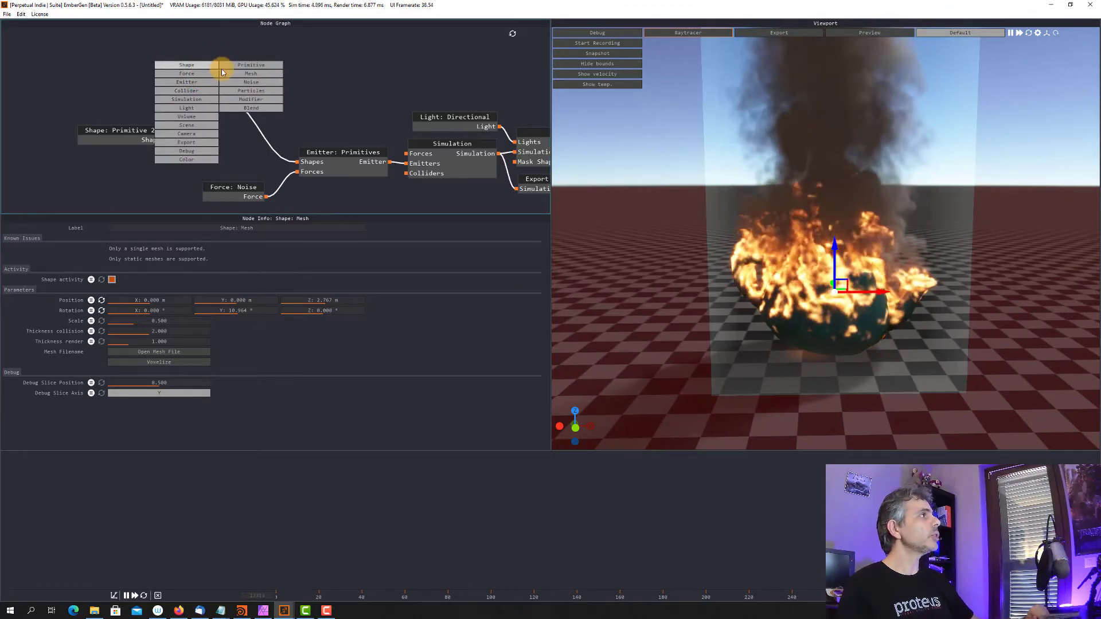
{"action": "left_click", "coordinate": [256, 81]}
{"action": "left_click_drag", "start_coordinate": [239, 63], "coordinate": [310, 161]}
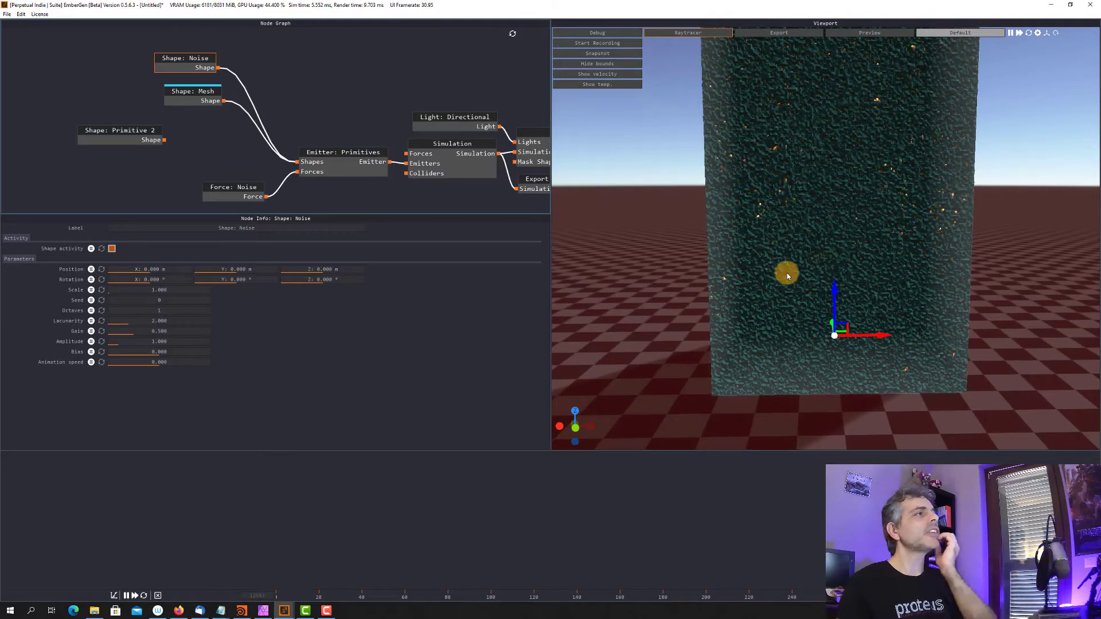
- Turn off Show emitter for the primitives emitter and disconnect the mesh shape from it, leaving only the noise shape connected
{"action": "left_click", "coordinate": [347, 152]}
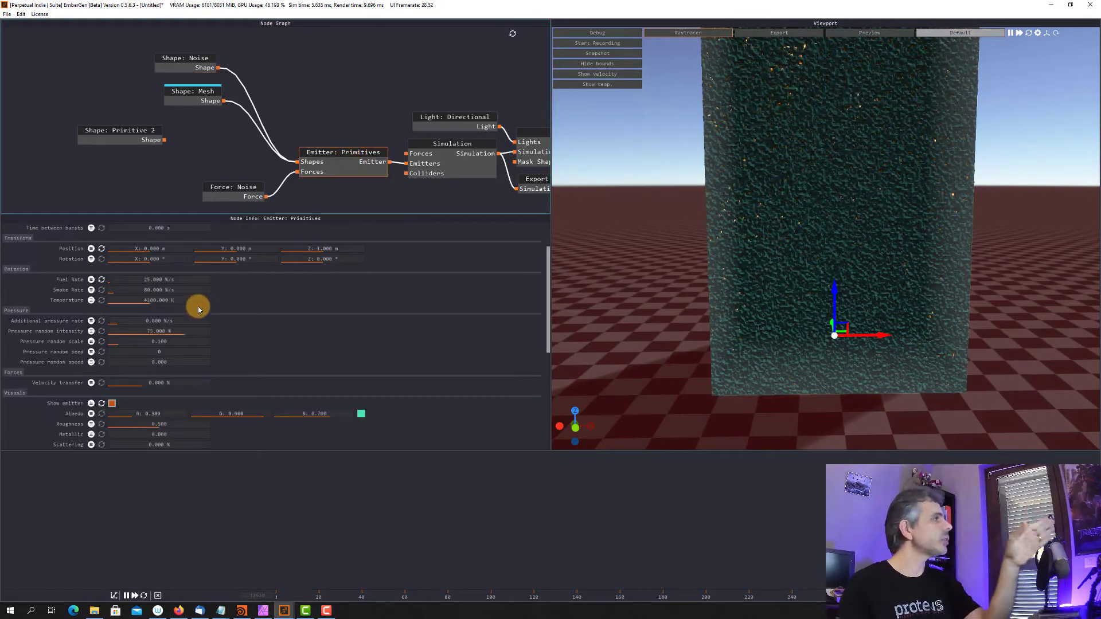
{"action": "left_click", "coordinate": [113, 403]}
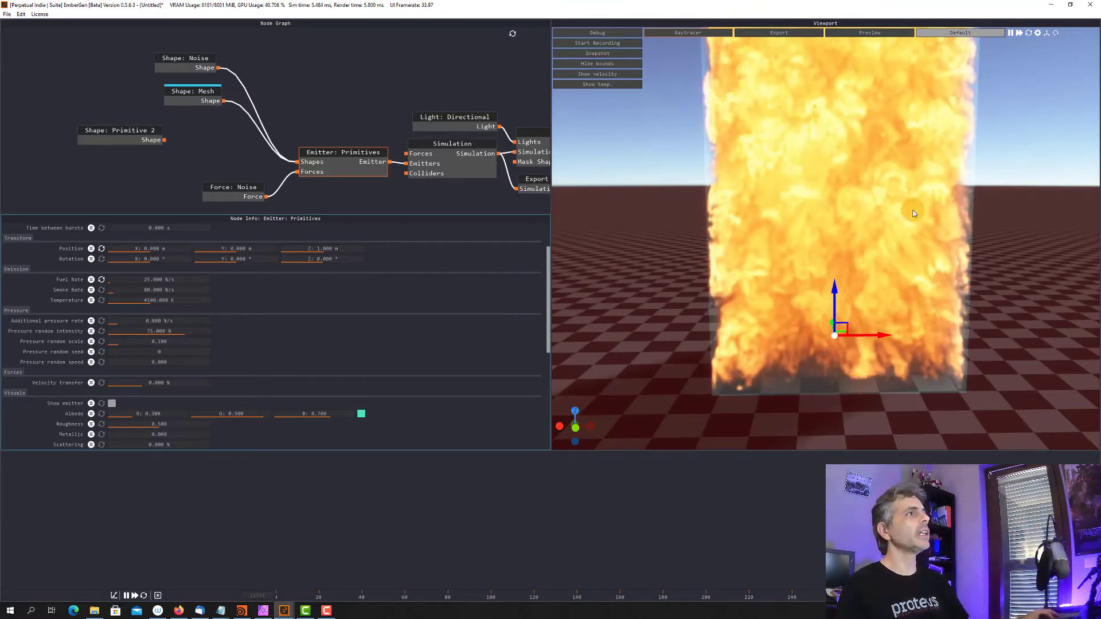
{"action": "left_click_drag", "start_coordinate": [781, 220], "coordinate": [861, 212]}
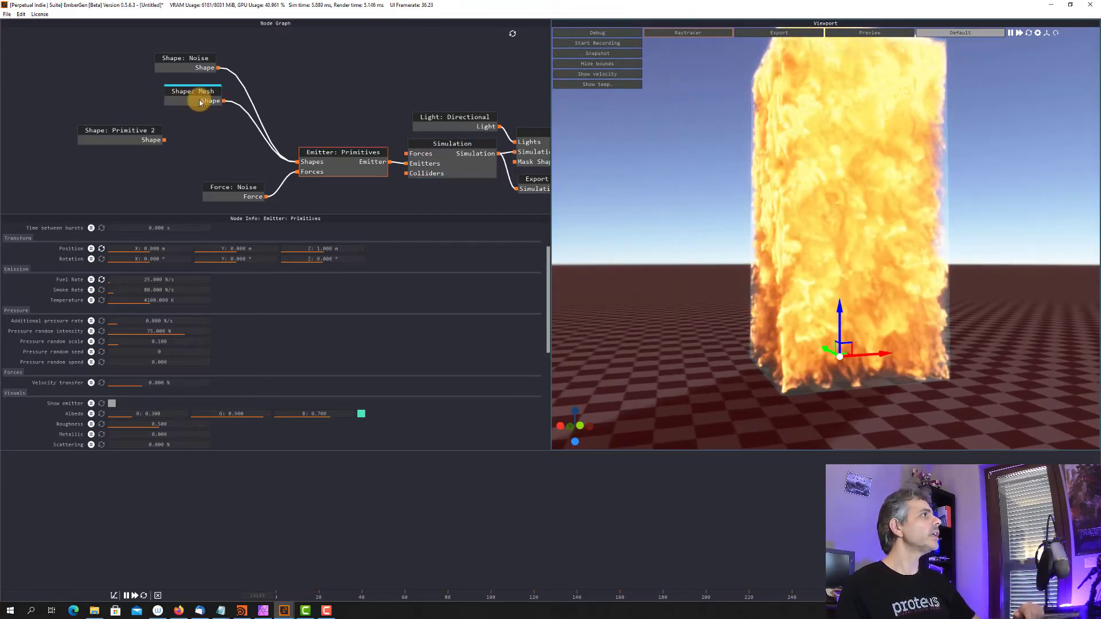
{"action": "left_click", "coordinate": [238, 108]}
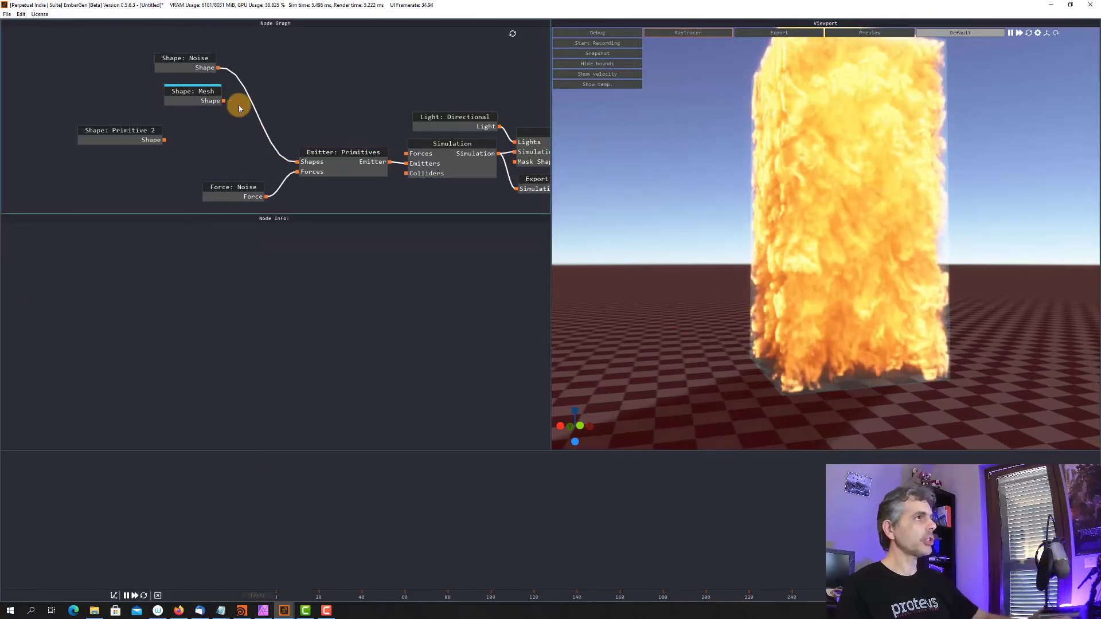
- Move the noise shape to about -11.7 m in X with a scale of about 24 and restart the simulation
{"action": "key", "text": "Delete"}
{"action": "left_click", "coordinate": [194, 63]}
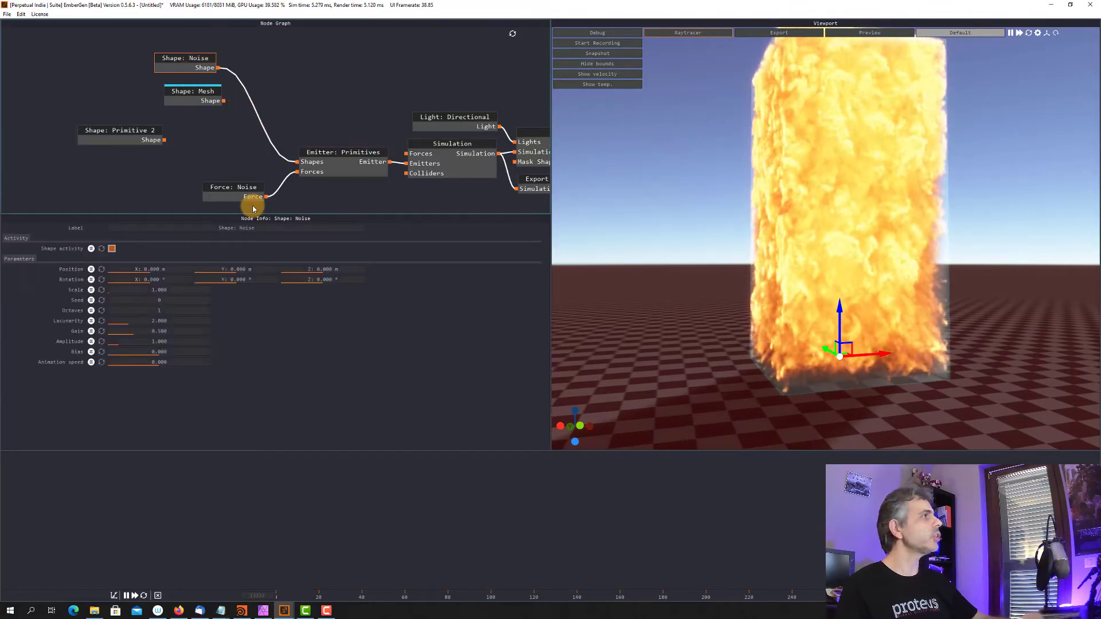
{"action": "left_click_drag", "start_coordinate": [165, 270], "coordinate": [155, 269]}
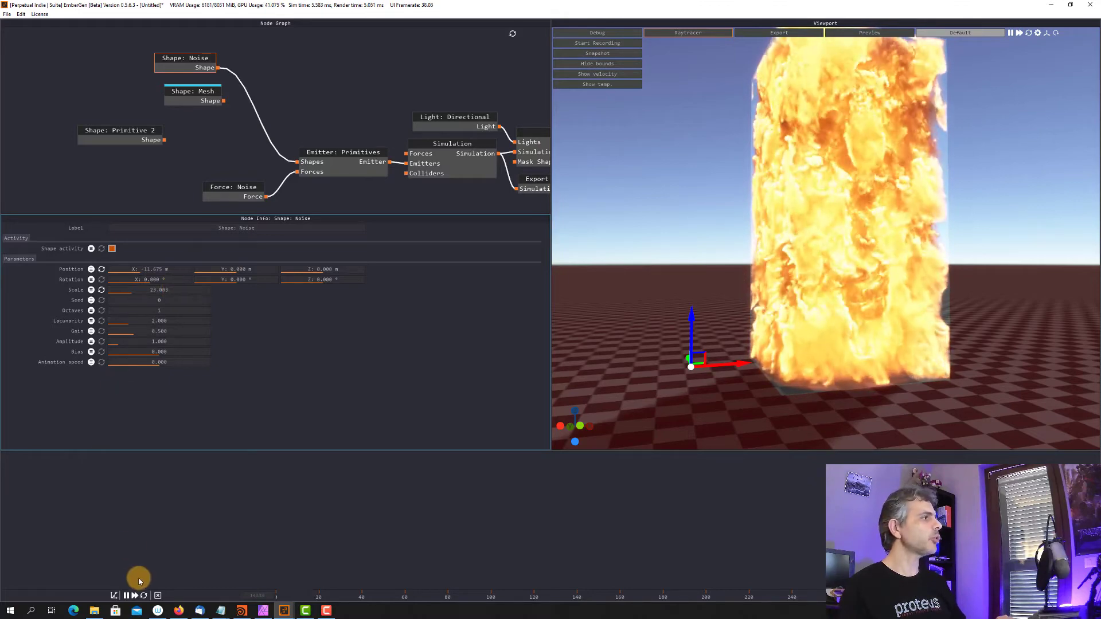
{"action": "left_click", "coordinate": [127, 596]}
{"action": "left_click", "coordinate": [145, 595]}
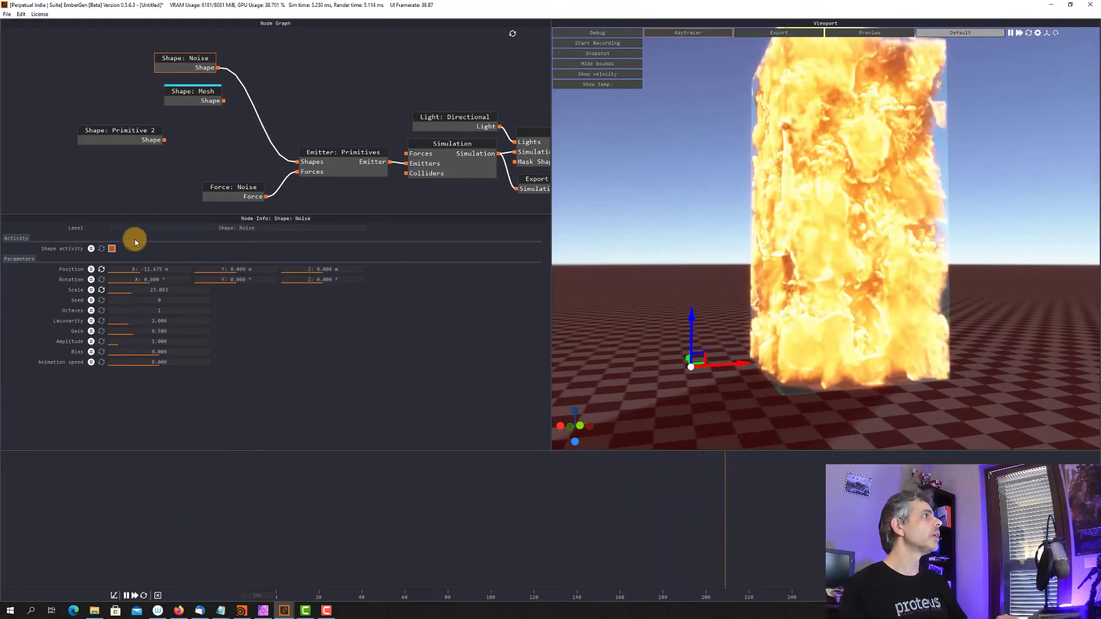
- Try the noise shape at a scale of 2 and at a scale of 50
{"action": "left_click", "coordinate": [168, 295]}
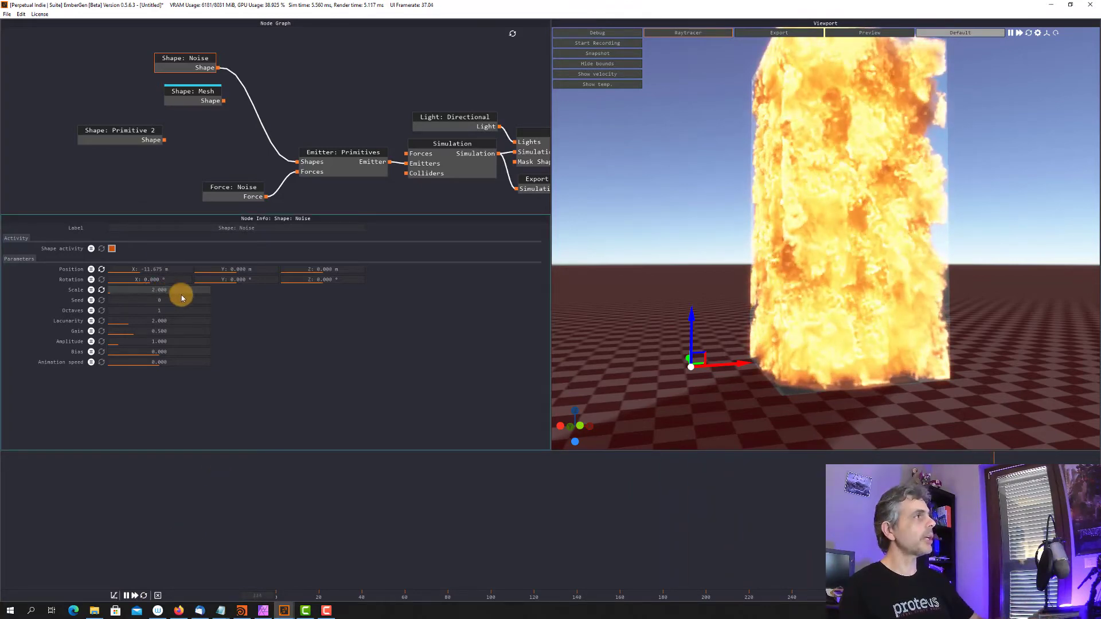
{"action": "type", "text": "2"}
{"action": "key", "text": "Return"}
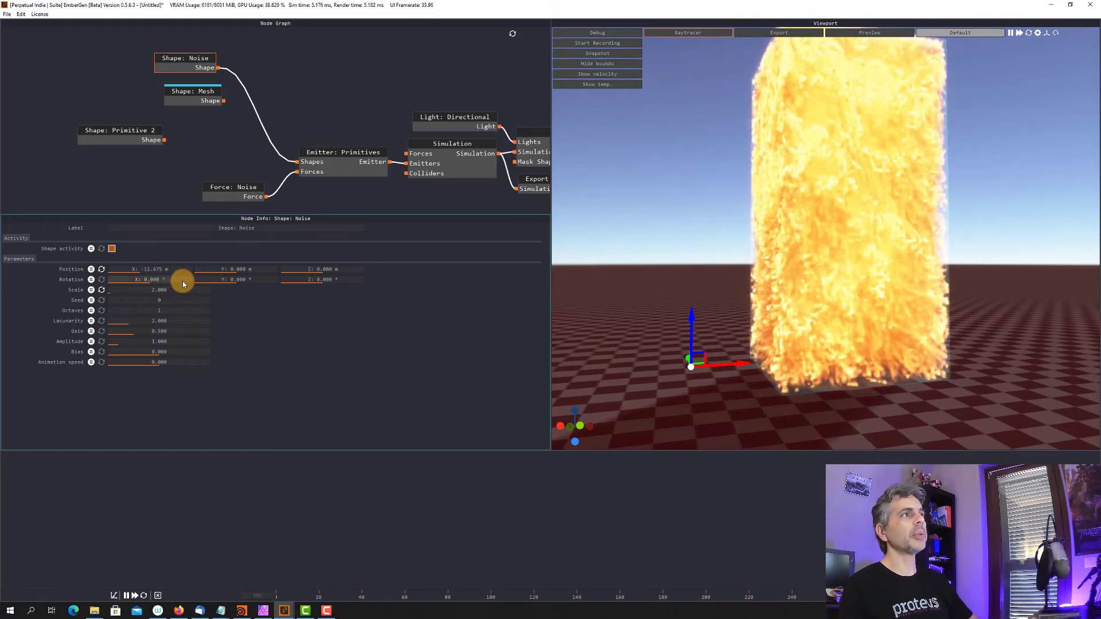
{"action": "left_click_drag", "start_coordinate": [161, 288], "coordinate": [165, 292]}
{"action": "double_click", "coordinate": [163, 290]}
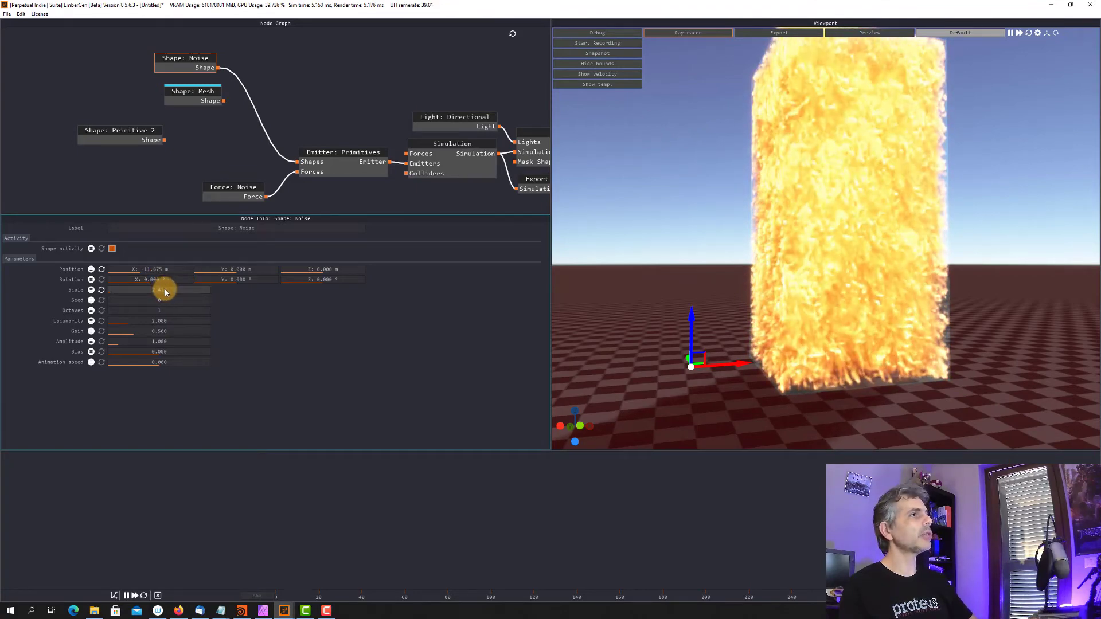
{"action": "type", "text": "50"}
{"action": "key", "text": "Return"}
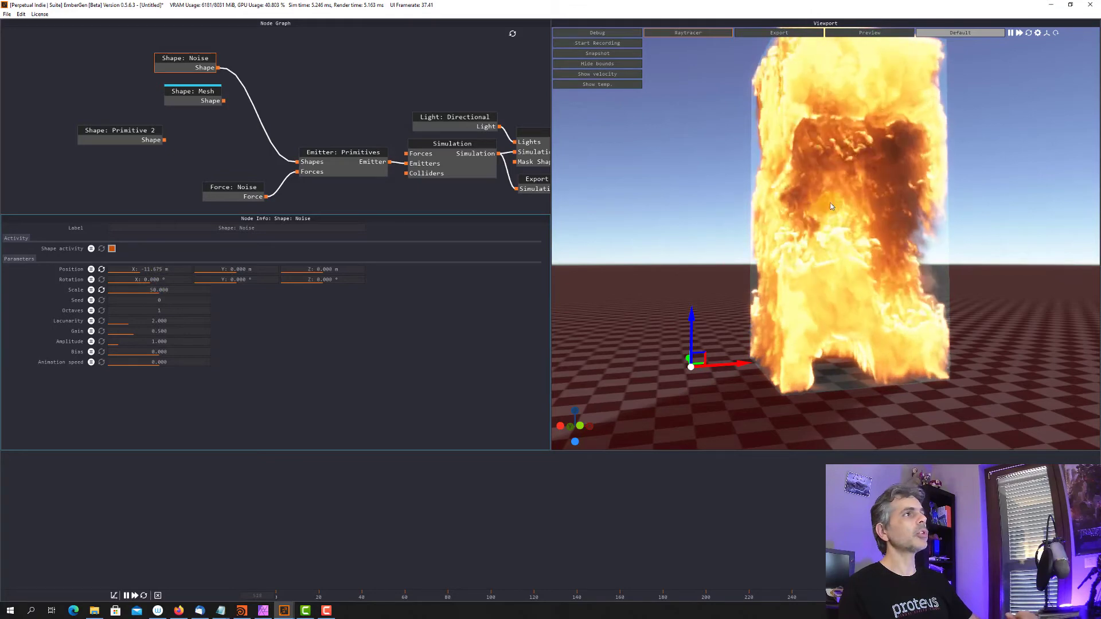
- Raise the noise shape's octaves to 3 and on to 6, adjust lacunarity to about 2.0 and lower the gain to 0.1
{"action": "double_click", "coordinate": [174, 310]}
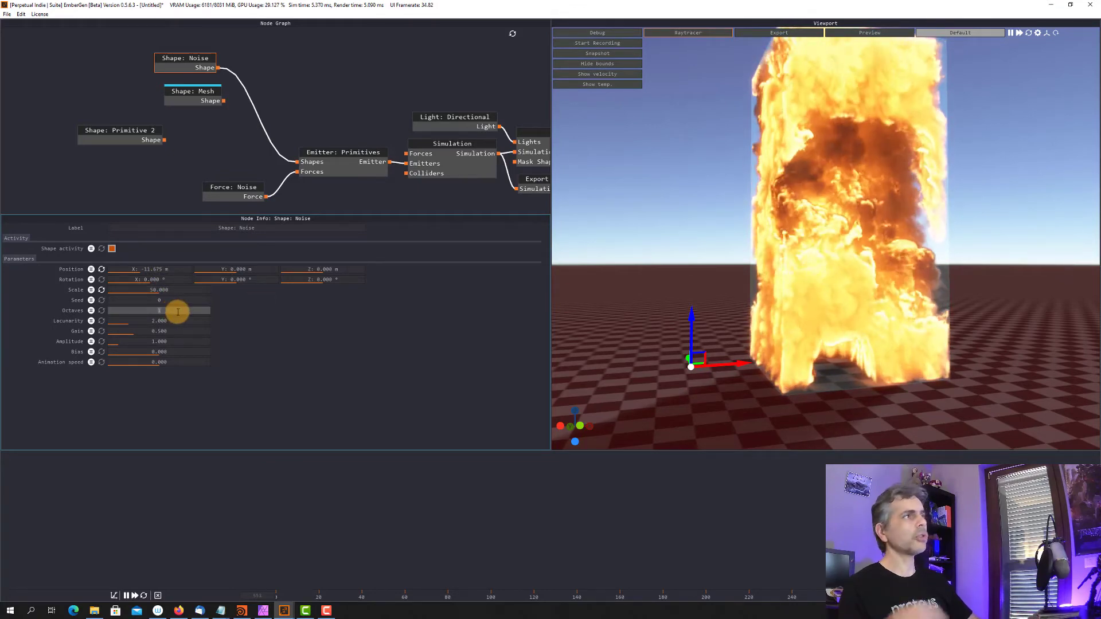
{"action": "type", "text": "3"}
{"action": "key", "text": "Return"}
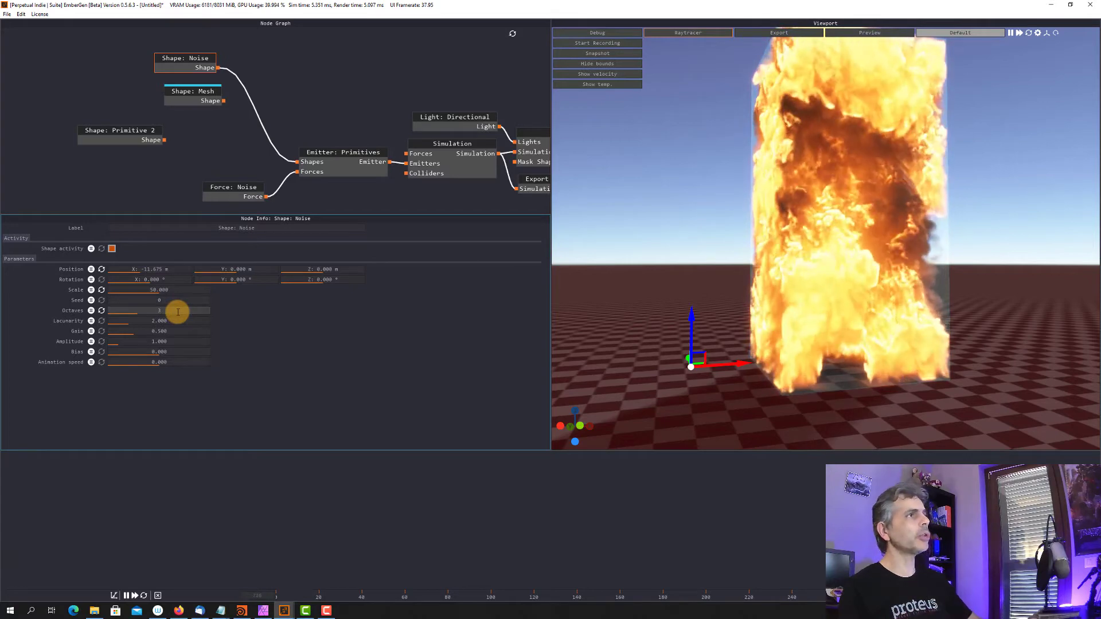
{"action": "left_click", "coordinate": [177, 312]}
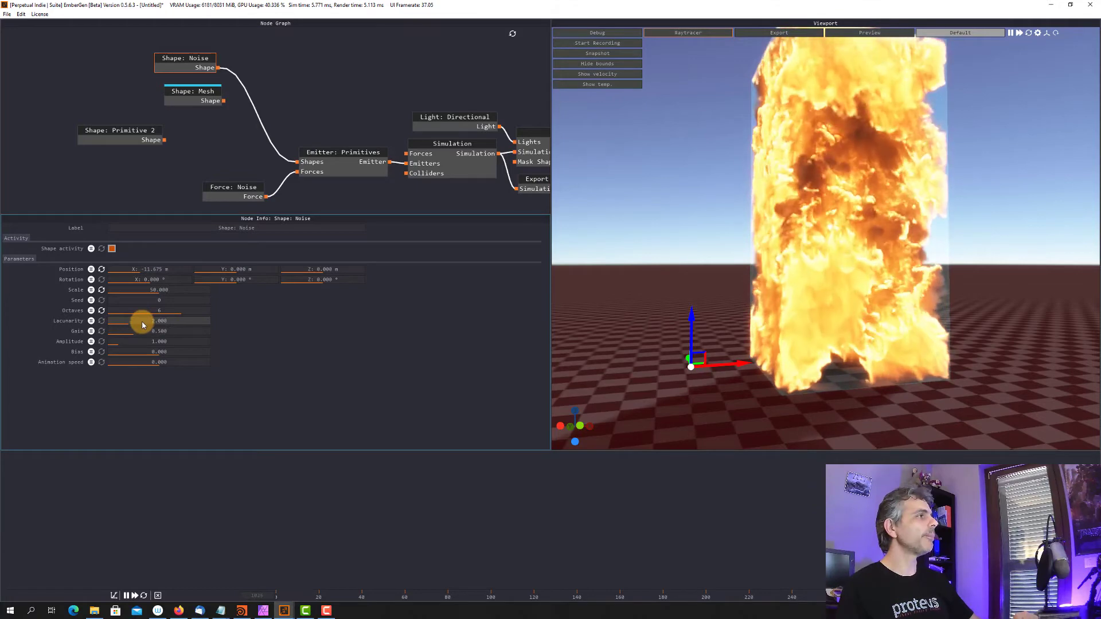
{"action": "left_click_drag", "start_coordinate": [143, 325], "coordinate": [237, 318]}
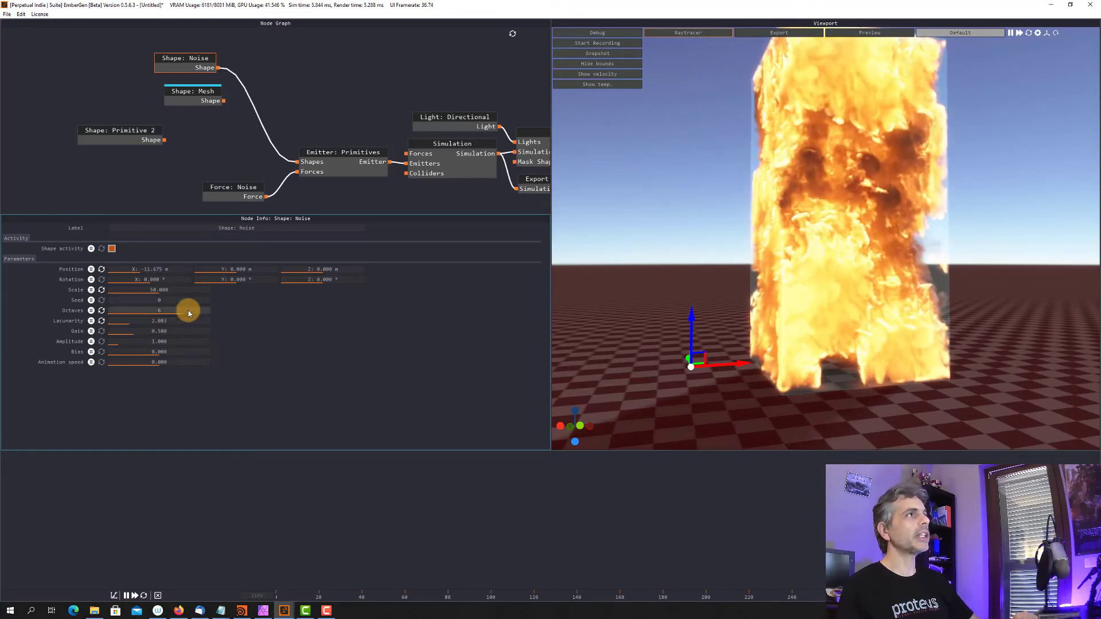
{"action": "left_click_drag", "start_coordinate": [169, 335], "coordinate": [147, 326]}
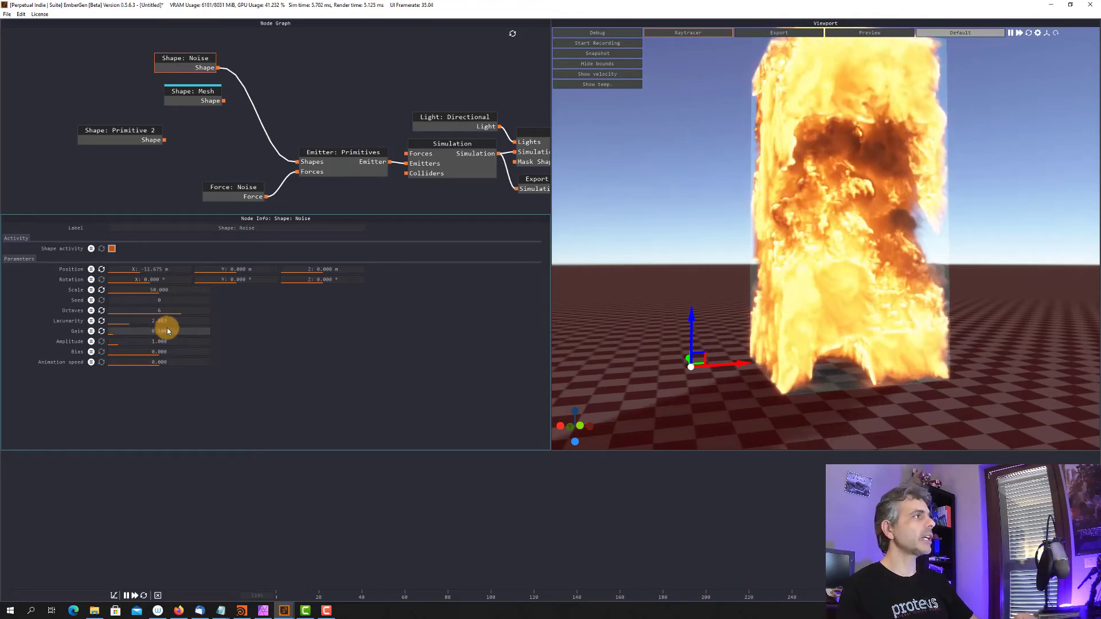
- Try lower amplitudes down to 0 on the noise shape, finishing with an amplitude of 5
{"action": "left_click_drag", "start_coordinate": [162, 342], "coordinate": [138, 335]}
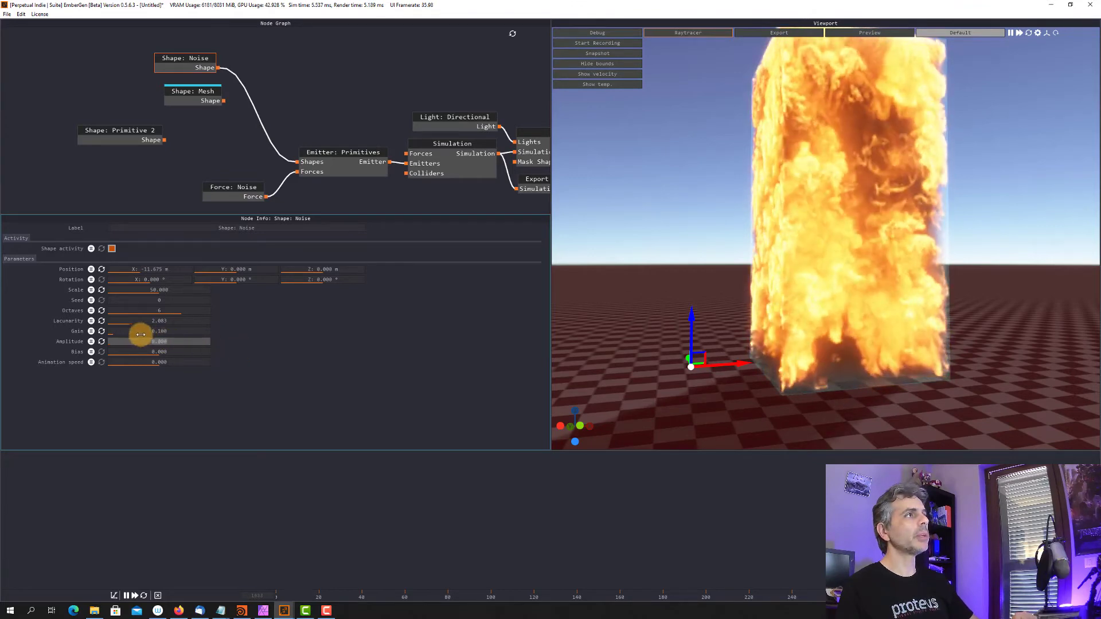
{"action": "left_click_drag", "start_coordinate": [228, 347], "coordinate": [153, 341]}
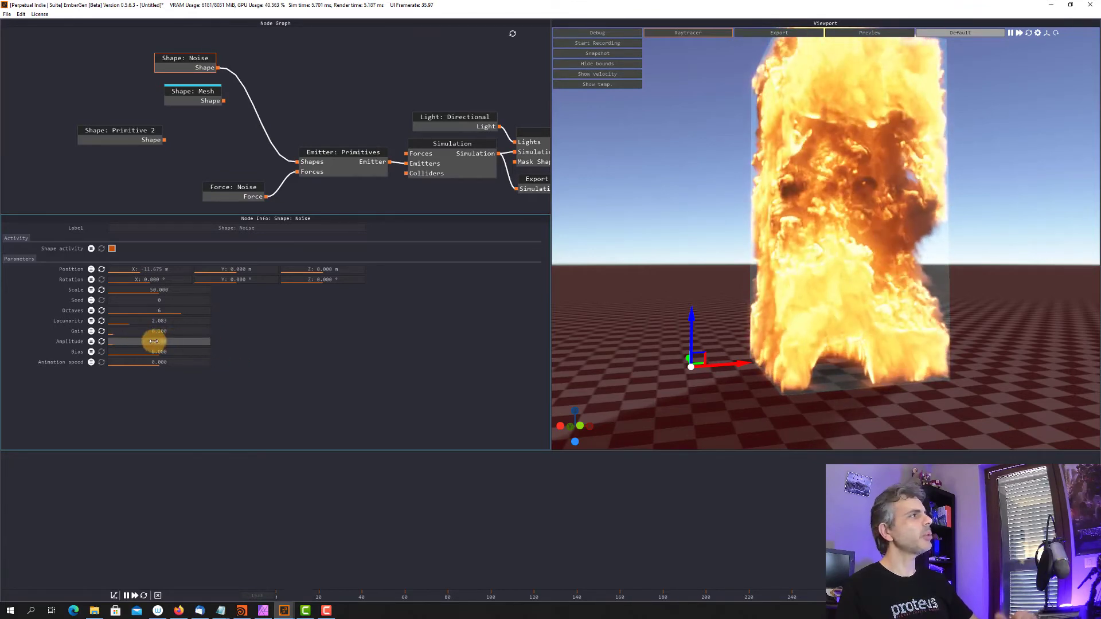
{"action": "double_click", "coordinate": [205, 346]}
{"action": "type", "text": "5"}
{"action": "key", "text": "Return"}
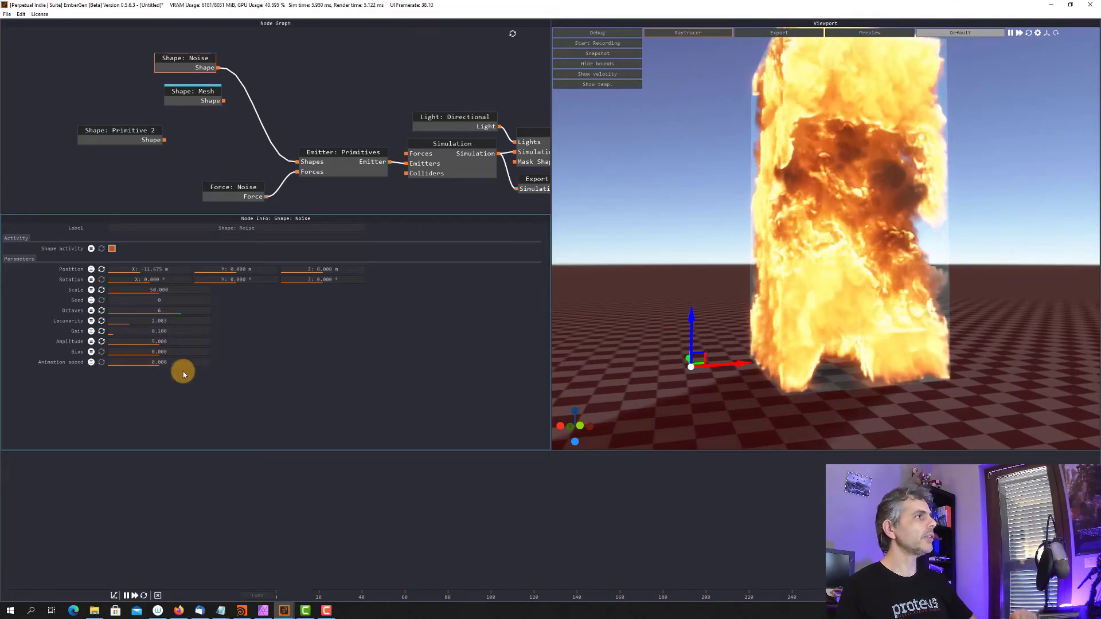
- Try an animation speed of about 0.5 on the noise shape, raise it to 5, and reduce the scale to 10
{"action": "double_click", "coordinate": [166, 363]}
{"action": "type", "text": "0.5"}
{"action": "key", "text": "Return"}
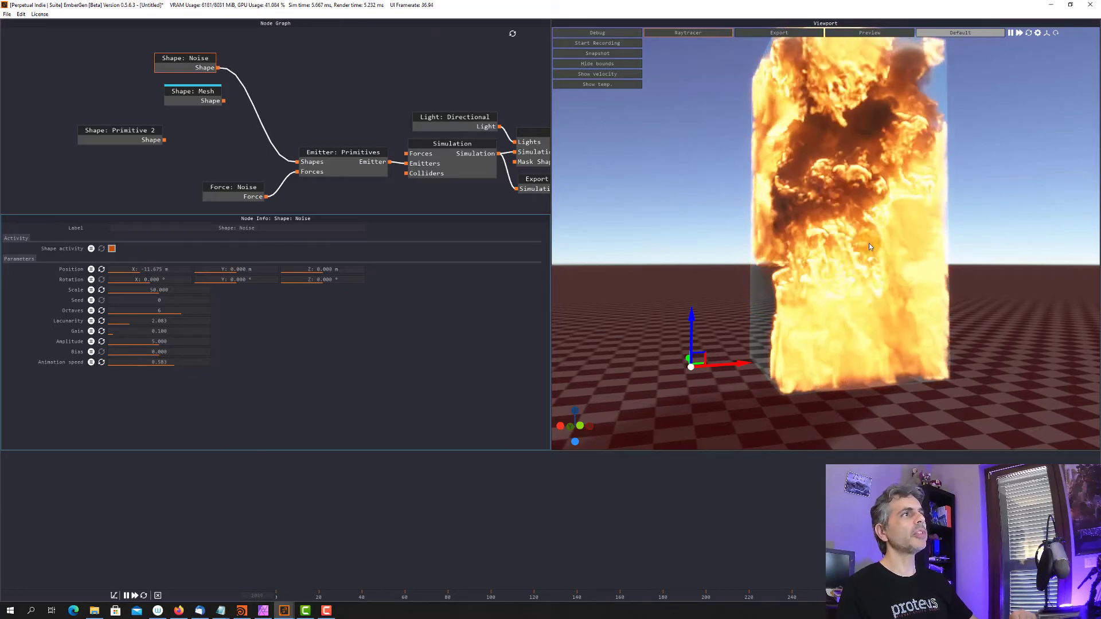
{"action": "double_click", "coordinate": [146, 363]}
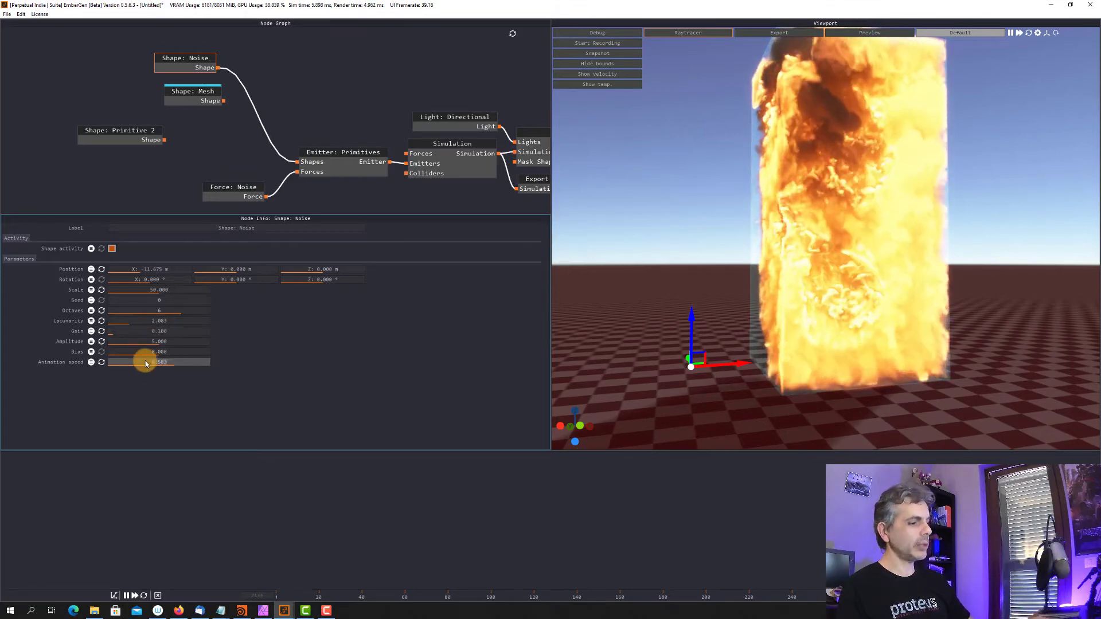
{"action": "type", "text": "5"}
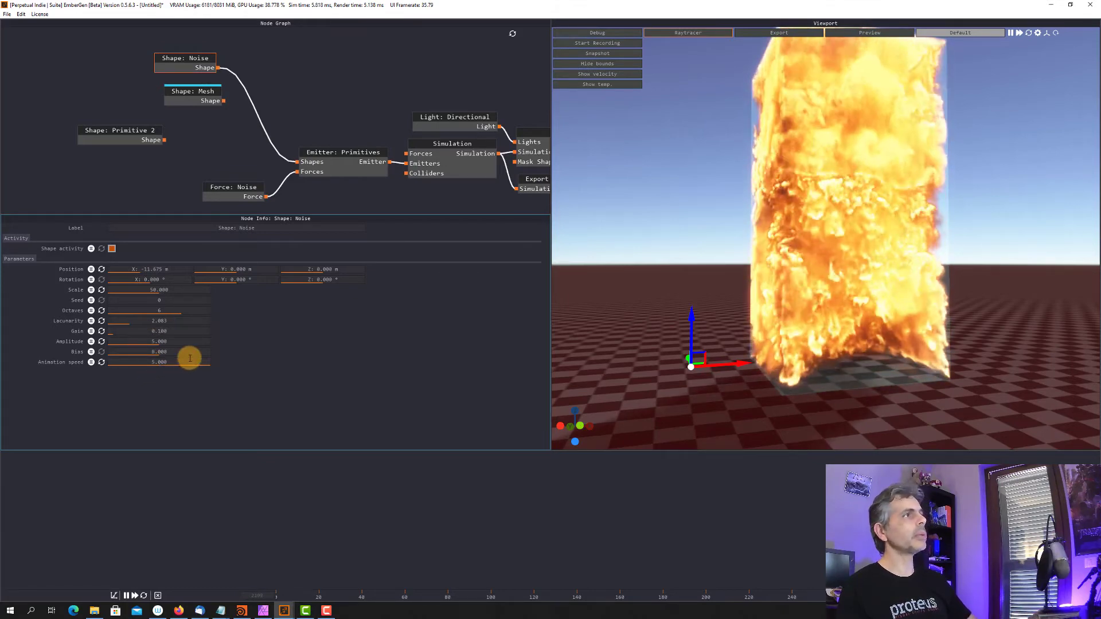
{"action": "key", "text": "Return"}
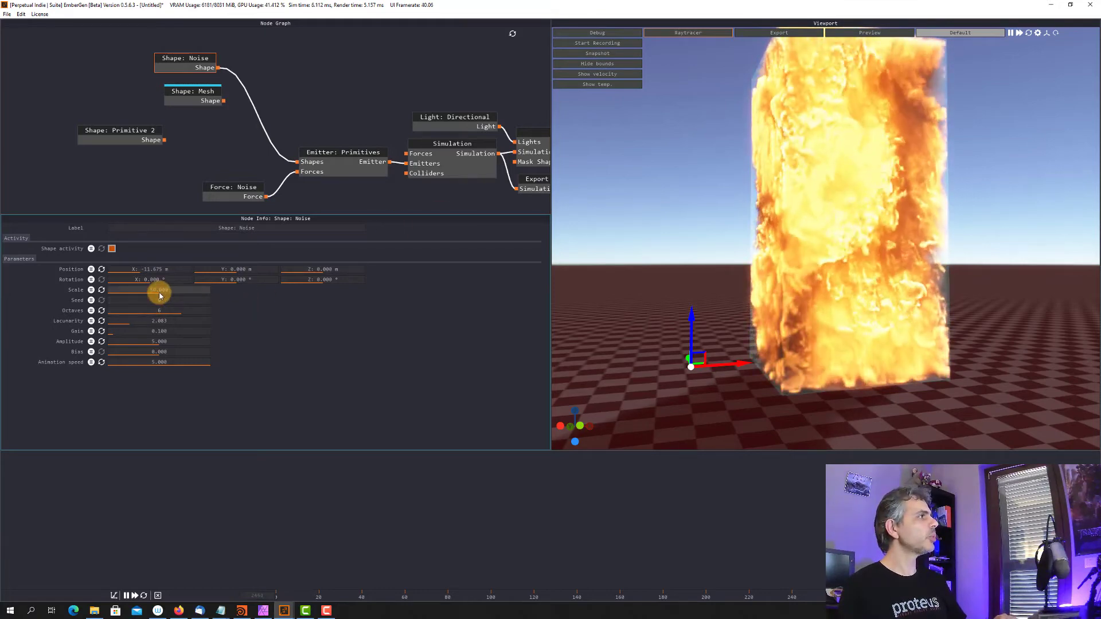
{"action": "left_click_drag", "start_coordinate": [160, 296], "coordinate": [172, 292]}
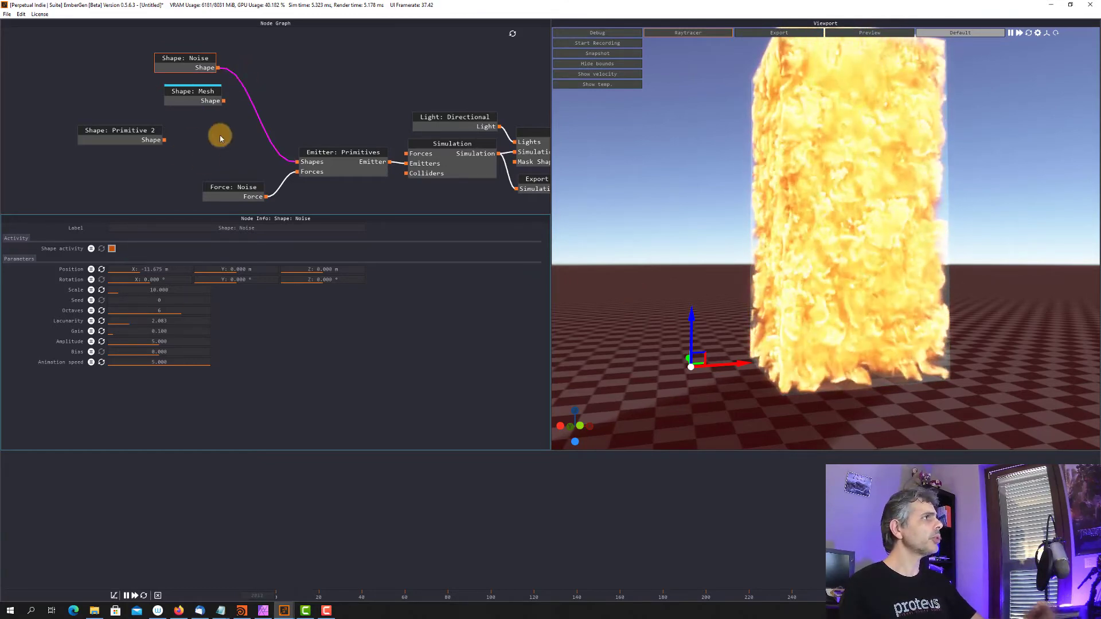
- Toggle the noise shape's activity off and back on twice to compare how the fire stops and restarts
{"action": "left_click", "coordinate": [112, 249]}
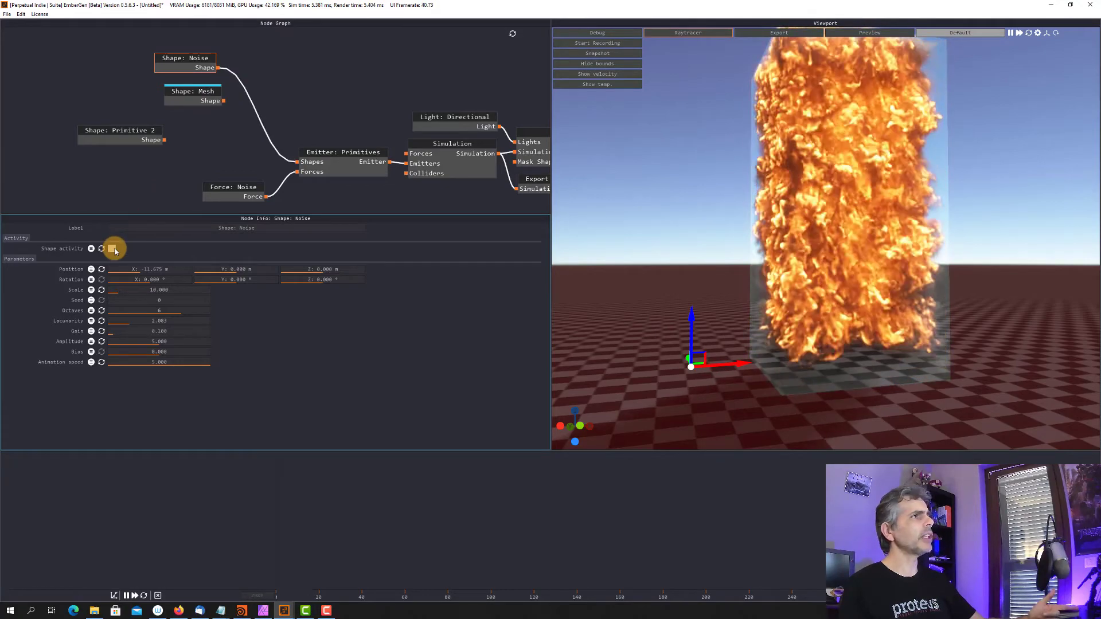
{"action": "left_click", "coordinate": [112, 249]}
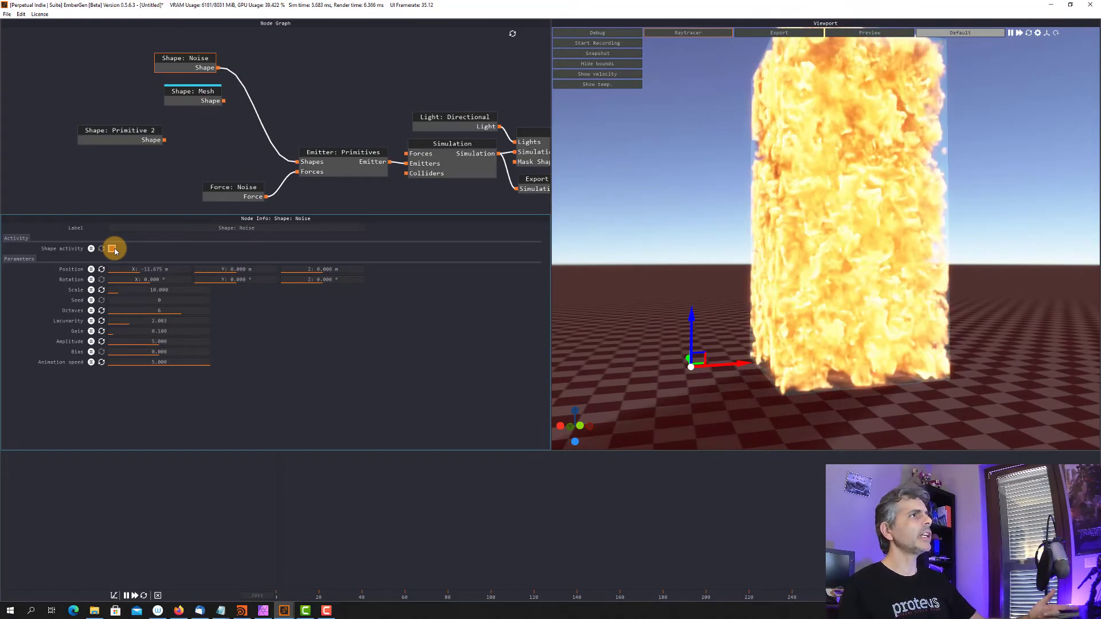
{"action": "left_click", "coordinate": [112, 249]}
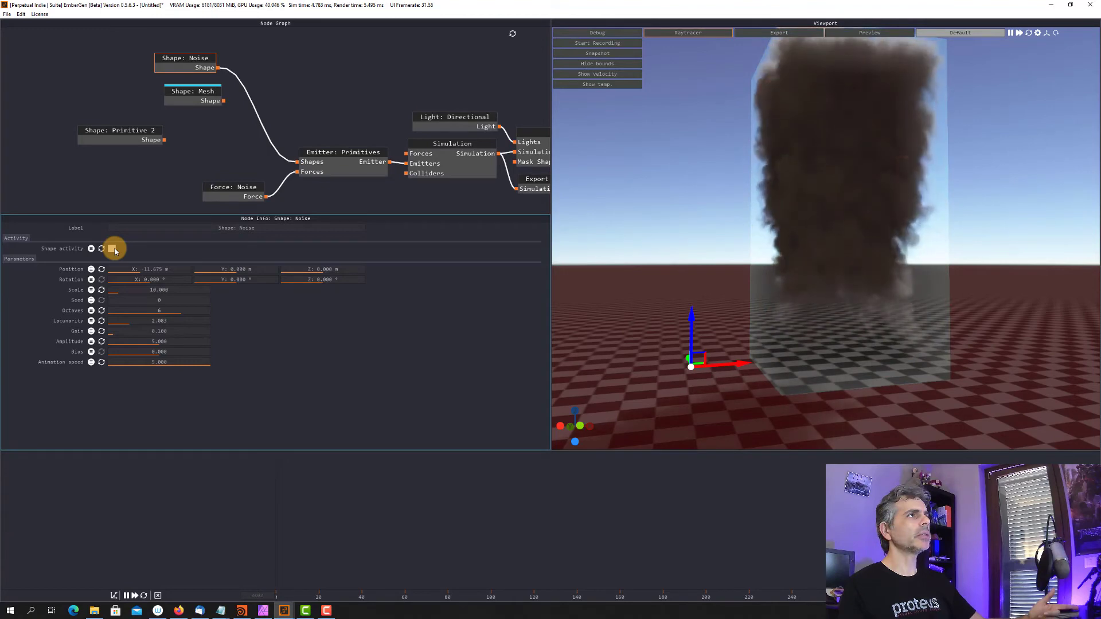
{"action": "left_click", "coordinate": [113, 249]}
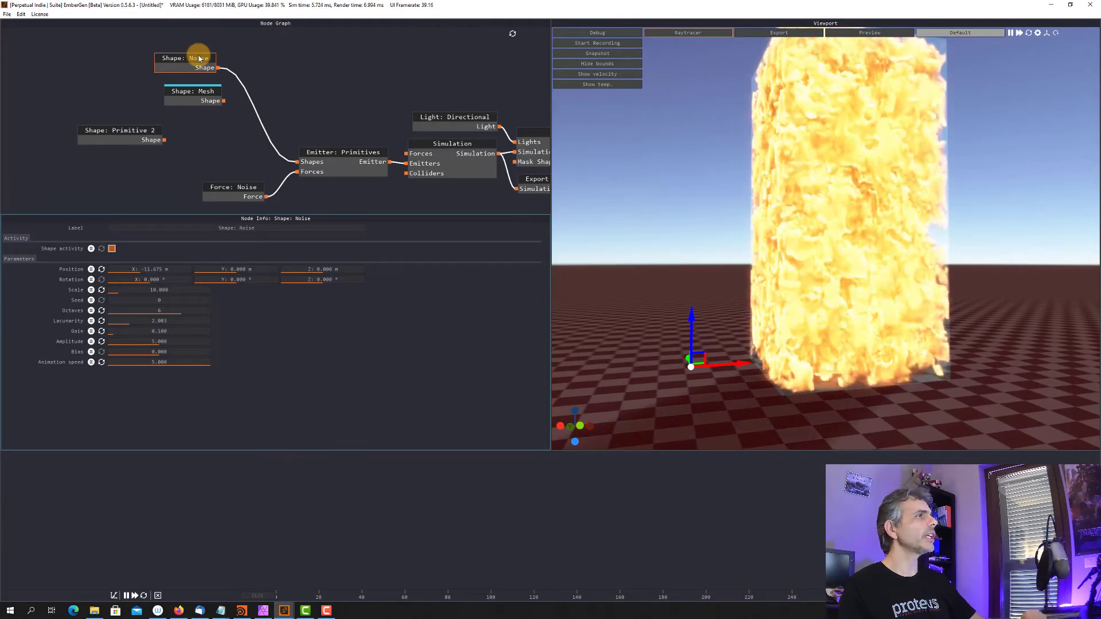
- Add a particles shape, connect it to the emitter's Shapes input in place of the noise shape, and move the noise and mesh nodes clear of the link
{"action": "right_click", "coordinate": [267, 52]}
{"action": "mouse_move", "coordinate": [293, 56]}
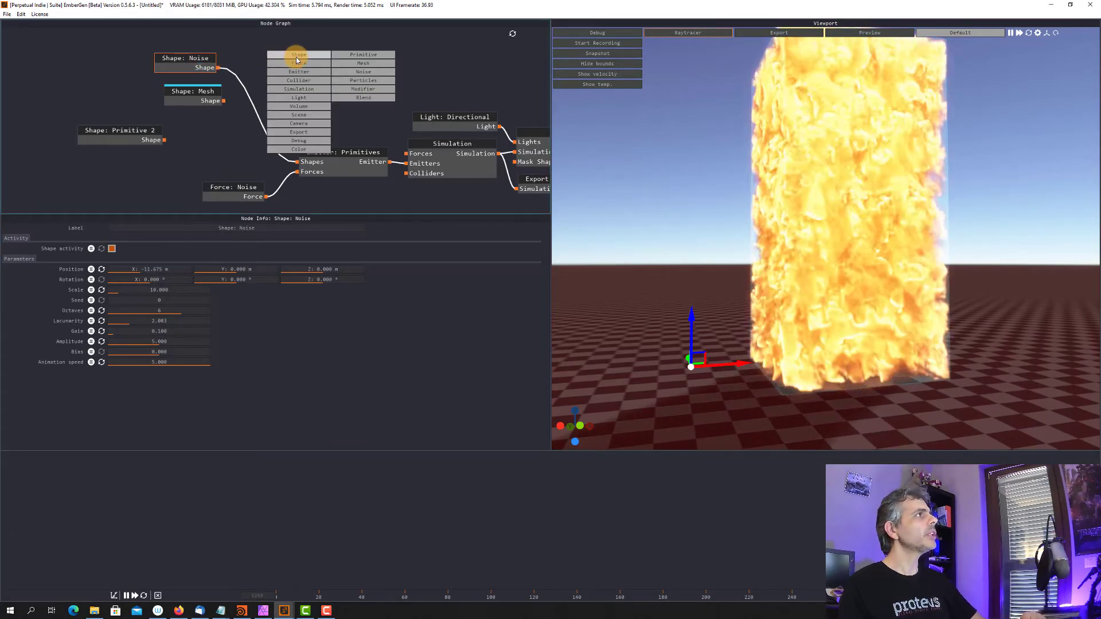
{"action": "left_click", "coordinate": [384, 80]}
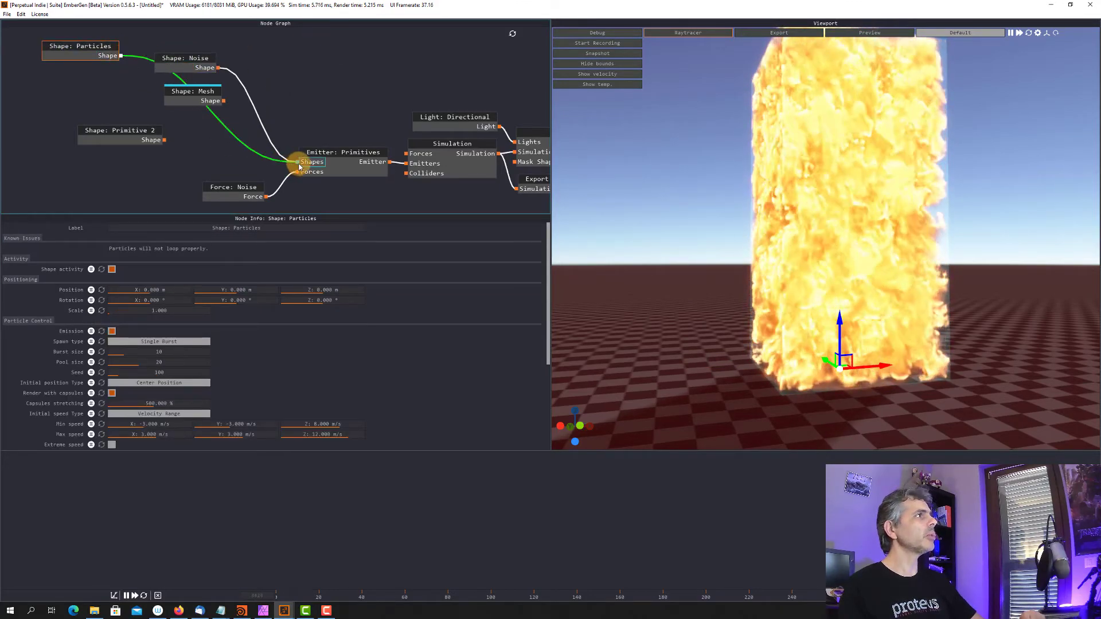
{"action": "left_click", "coordinate": [256, 112]}
{"action": "key", "text": "Delete"}
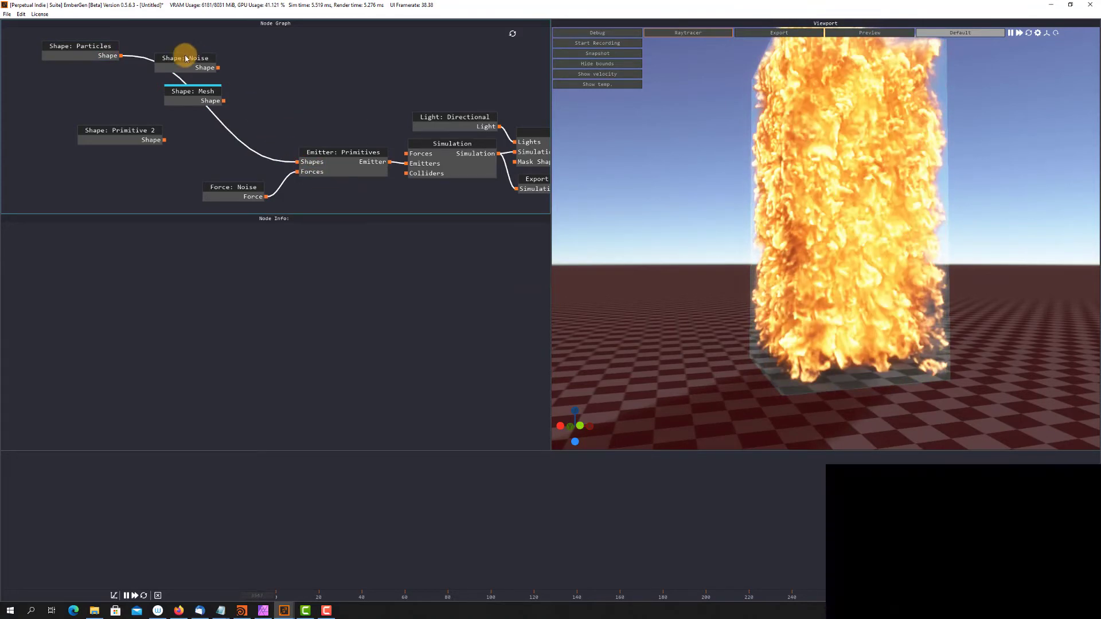
{"action": "left_click_drag", "start_coordinate": [185, 58], "coordinate": [335, 54]}
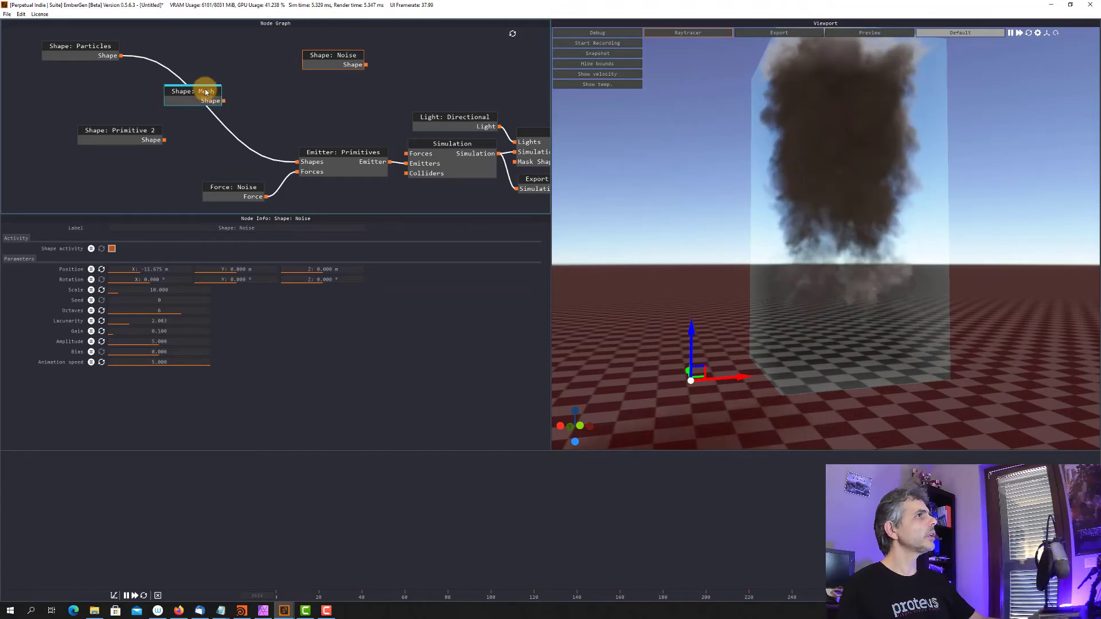
{"action": "left_click_drag", "start_coordinate": [169, 95], "coordinate": [79, 104]}
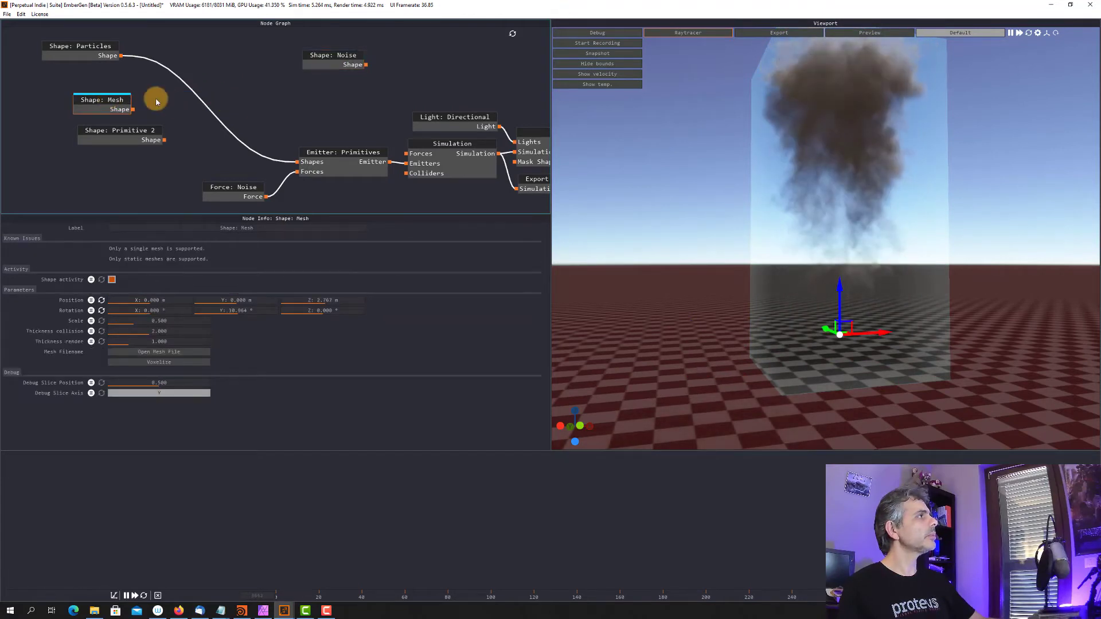
- Restart the simulation, raise the particles shape to about 1.15 m in Z and set its scale to 2
{"action": "left_click", "coordinate": [90, 49]}
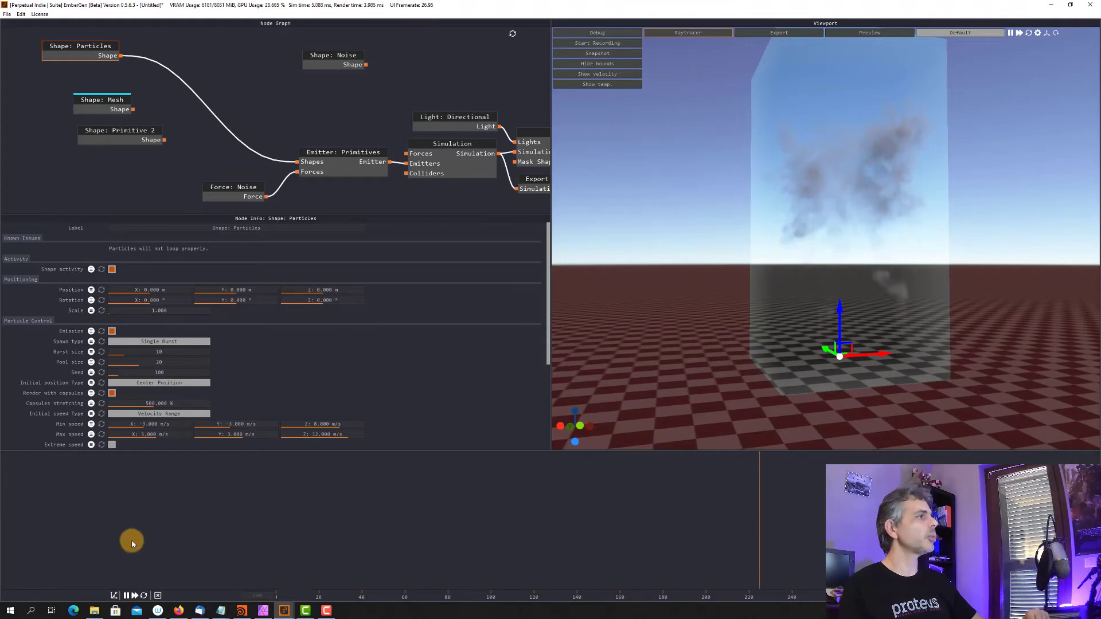
{"action": "left_click", "coordinate": [144, 596]}
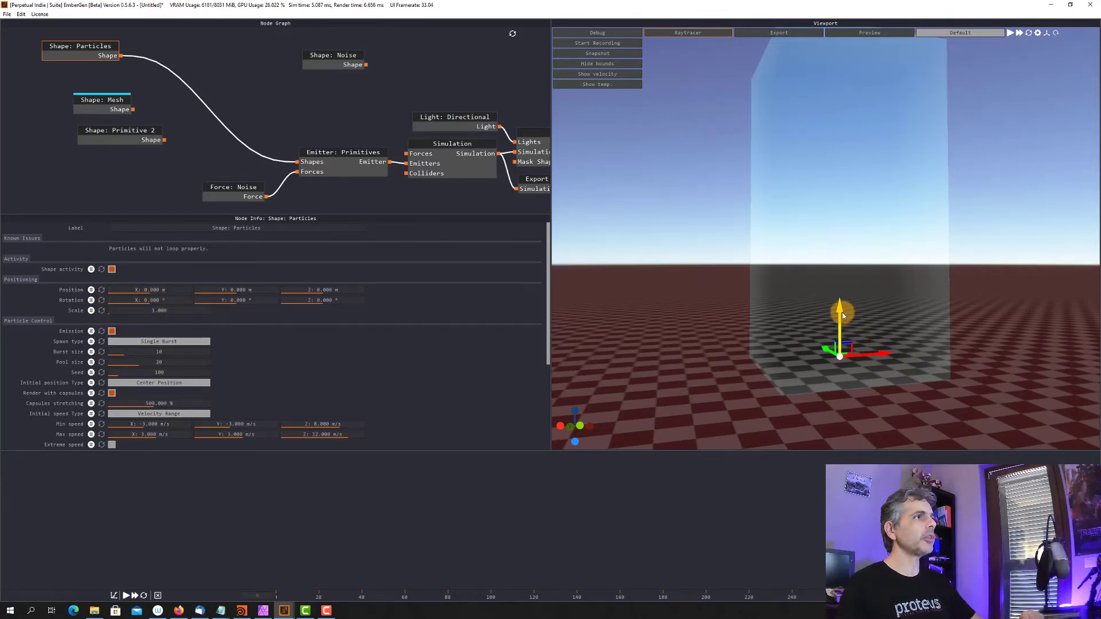
{"action": "left_click_drag", "start_coordinate": [843, 316], "coordinate": [842, 307]}
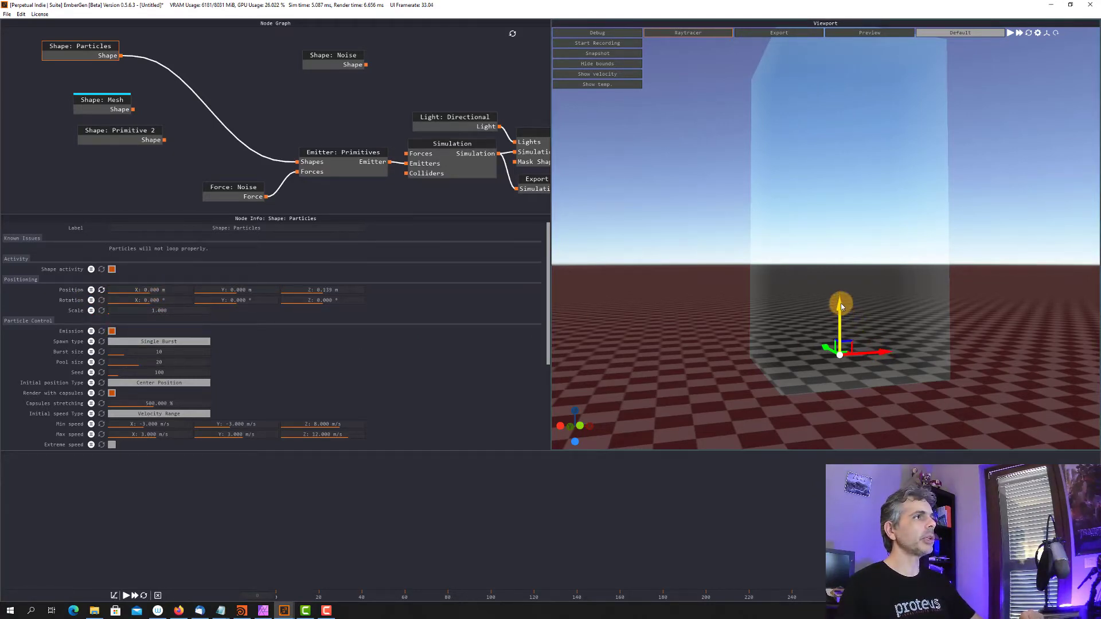
{"action": "left_click", "coordinate": [164, 314]}
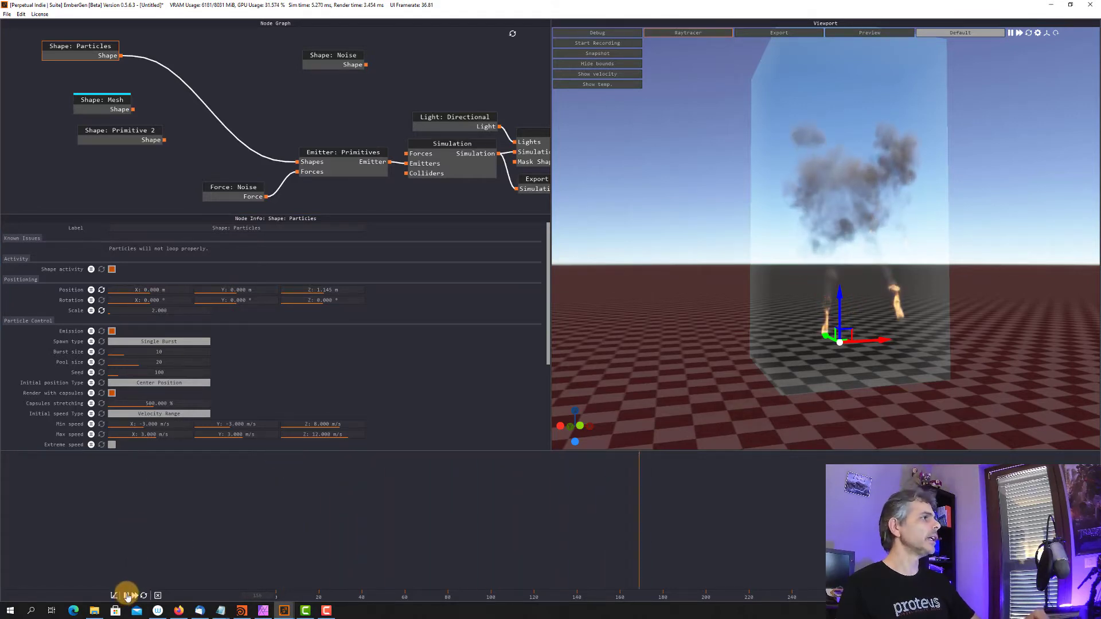
- Pause the simulation, set the Simulation node's voxel size to 0.05 m and apply the new resolution
{"action": "left_click", "coordinate": [126, 596]}
{"action": "left_click", "coordinate": [440, 148]}
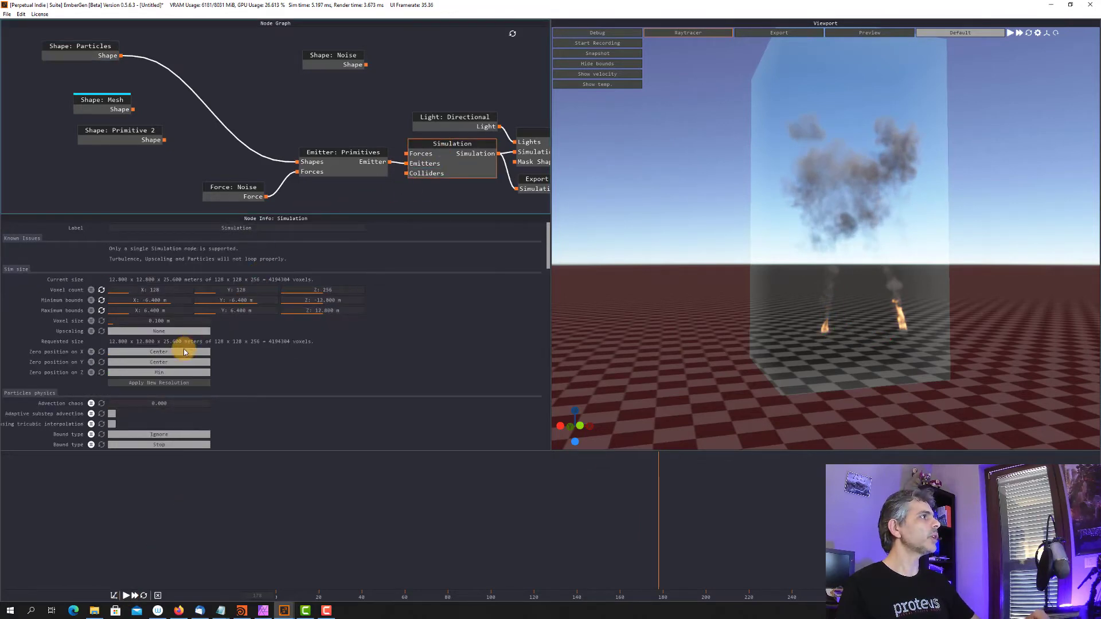
{"action": "double_click", "coordinate": [169, 320]}
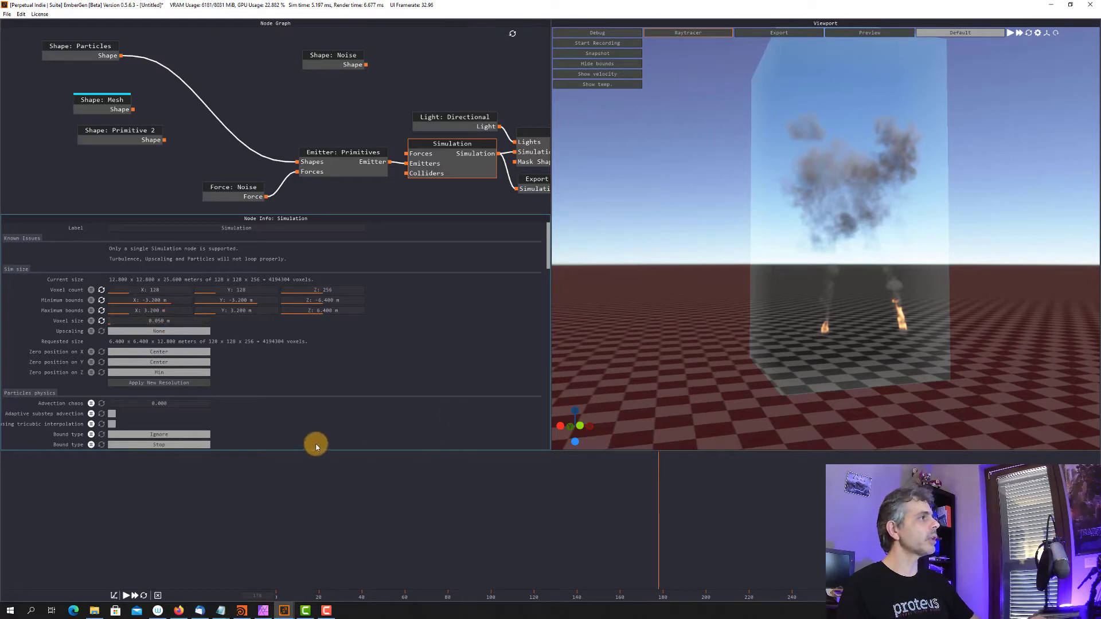
{"action": "left_click", "coordinate": [178, 384]}
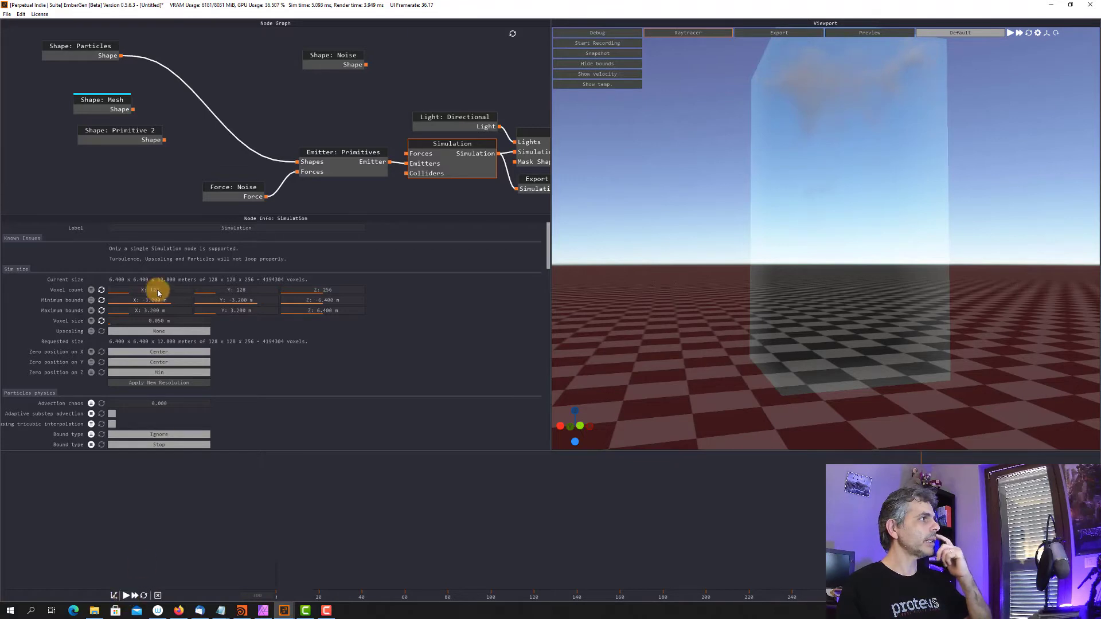
- Try a 0.03 m voxel size with ±5.76 m X and Y bounds, and settle on 0.05 m with ±6.4 m bounds
{"action": "left_click", "coordinate": [168, 322]}
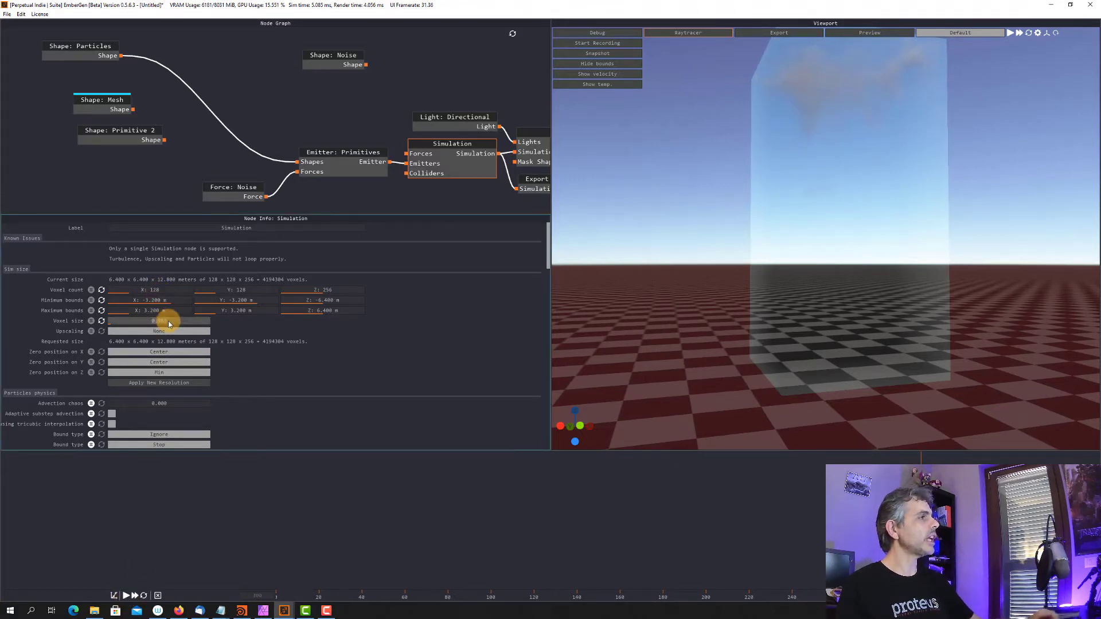
{"action": "double_click", "coordinate": [168, 322]}
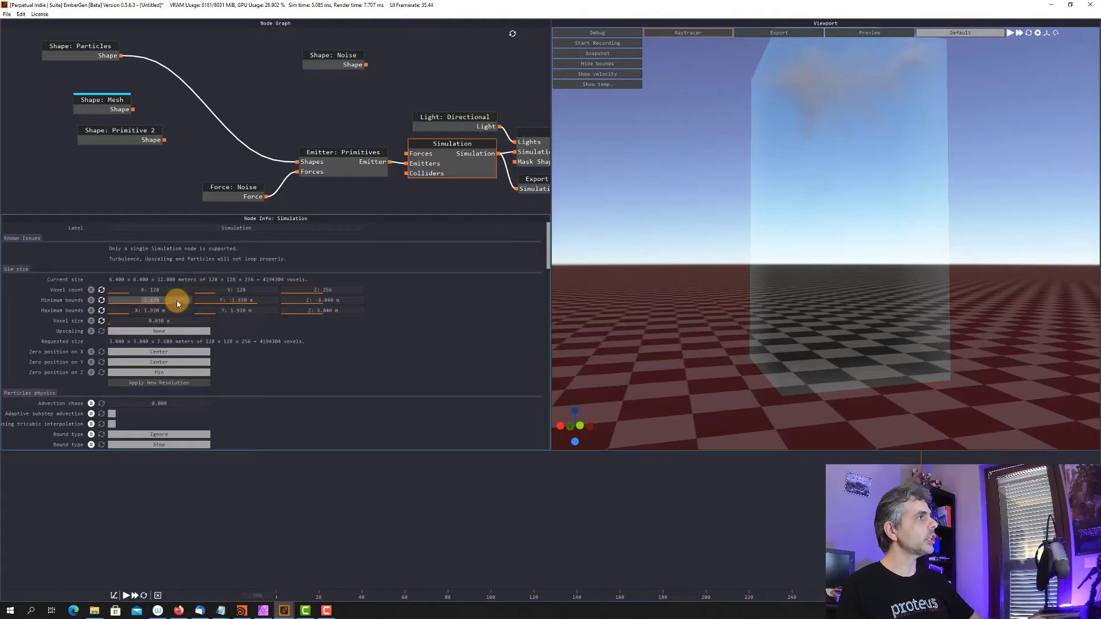
{"action": "type", "text": "-5.76"}
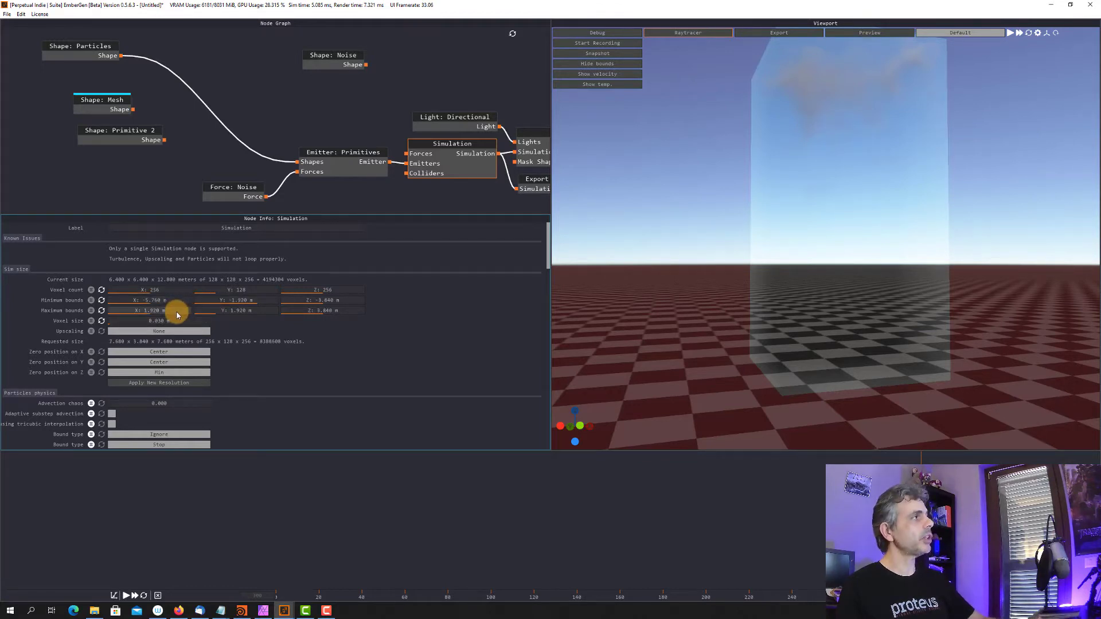
{"action": "key", "text": "Return"}
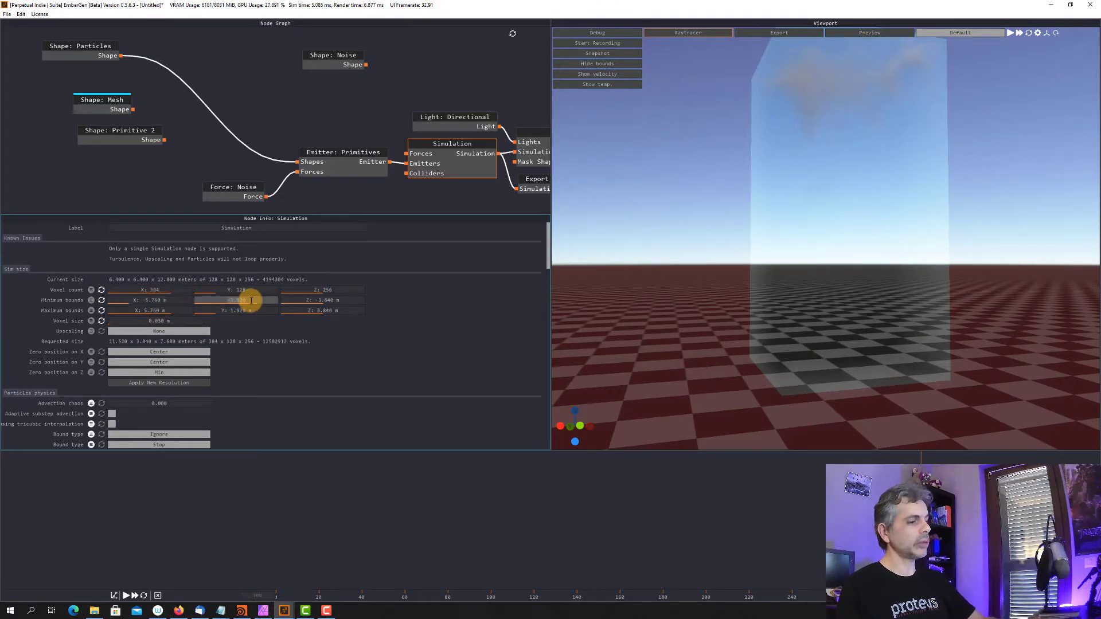
{"action": "double_click", "coordinate": [250, 310]}
{"action": "type", "text": "5.76"}
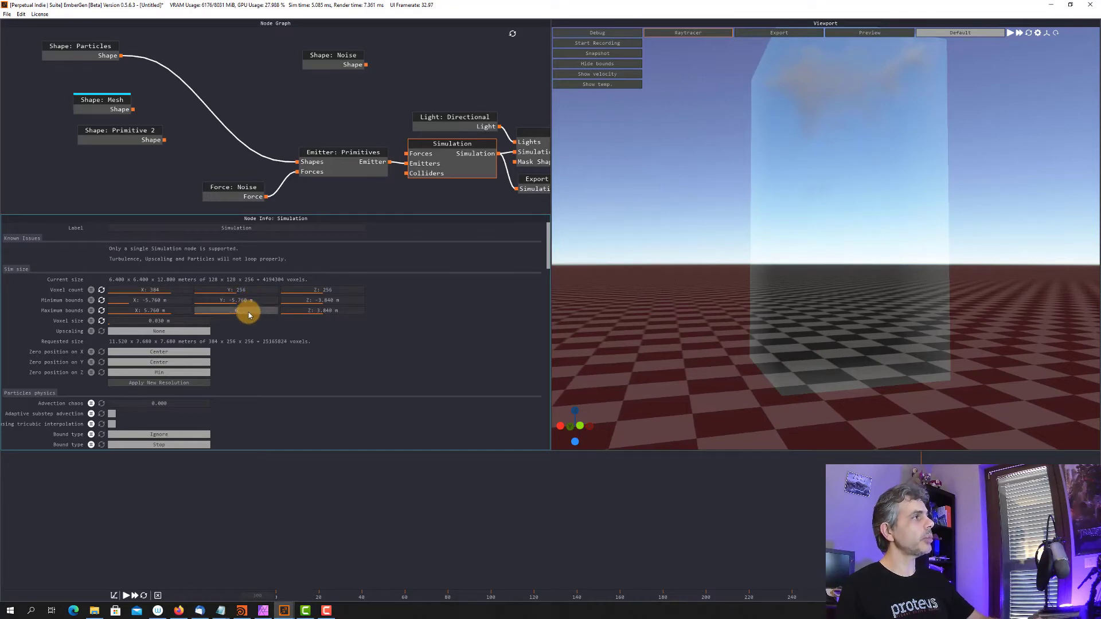
{"action": "key", "text": "Return"}
{"action": "double_click", "coordinate": [346, 302]}
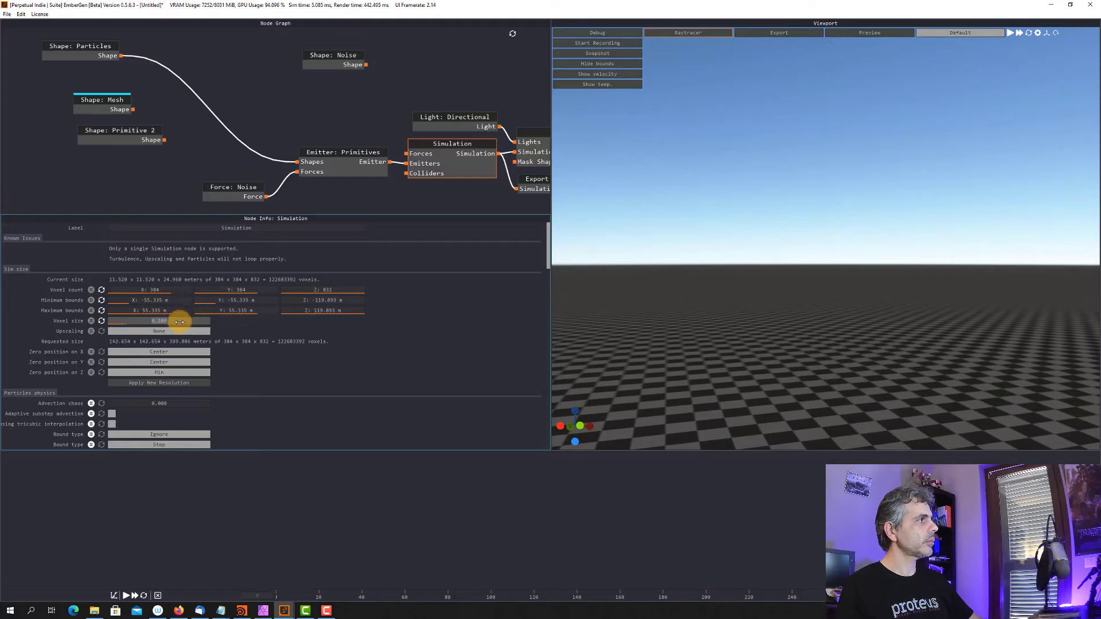
{"action": "left_click", "coordinate": [205, 359]}
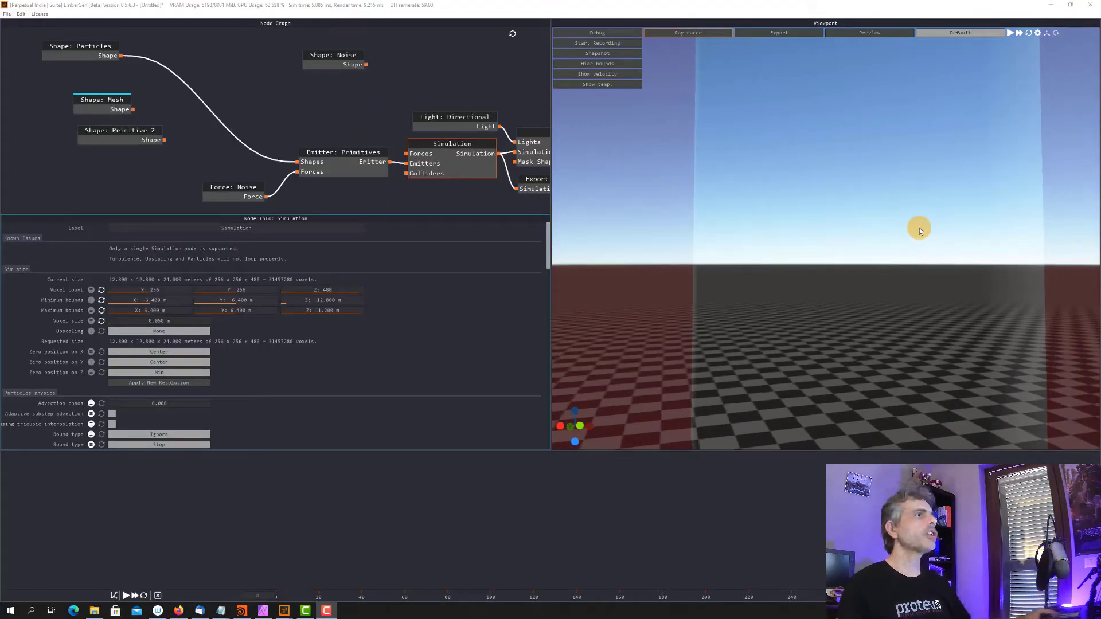
- Play the particle burst at the new resolution, inspect it from another angle and pause it
{"action": "scroll", "coordinate": [918, 225], "scroll_direction": "down", "scroll_amount": 3}
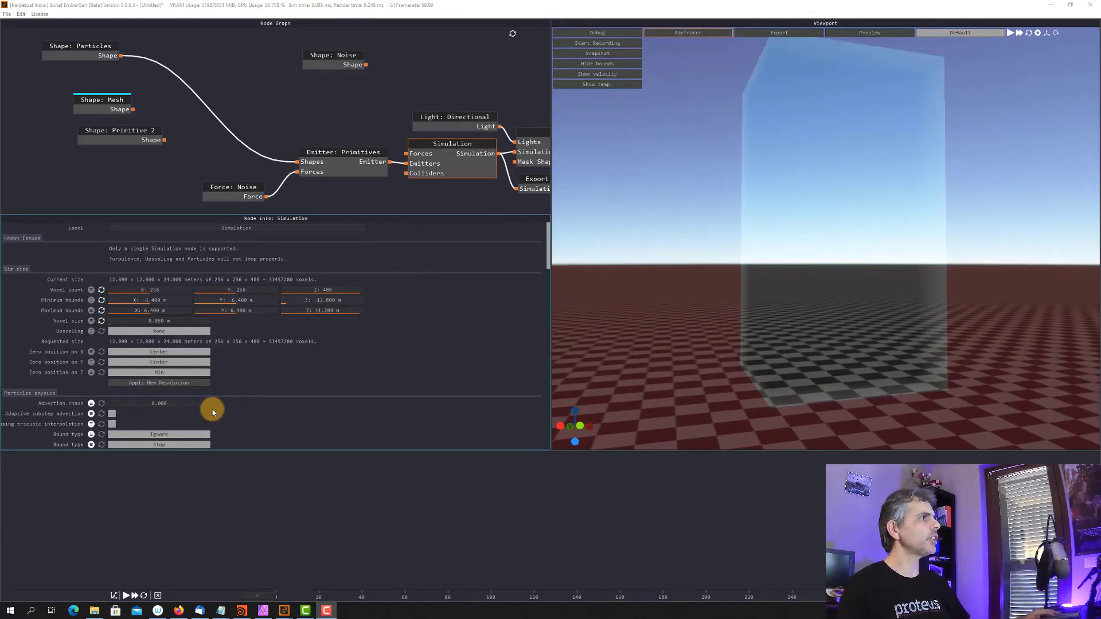
{"action": "left_click", "coordinate": [125, 597]}
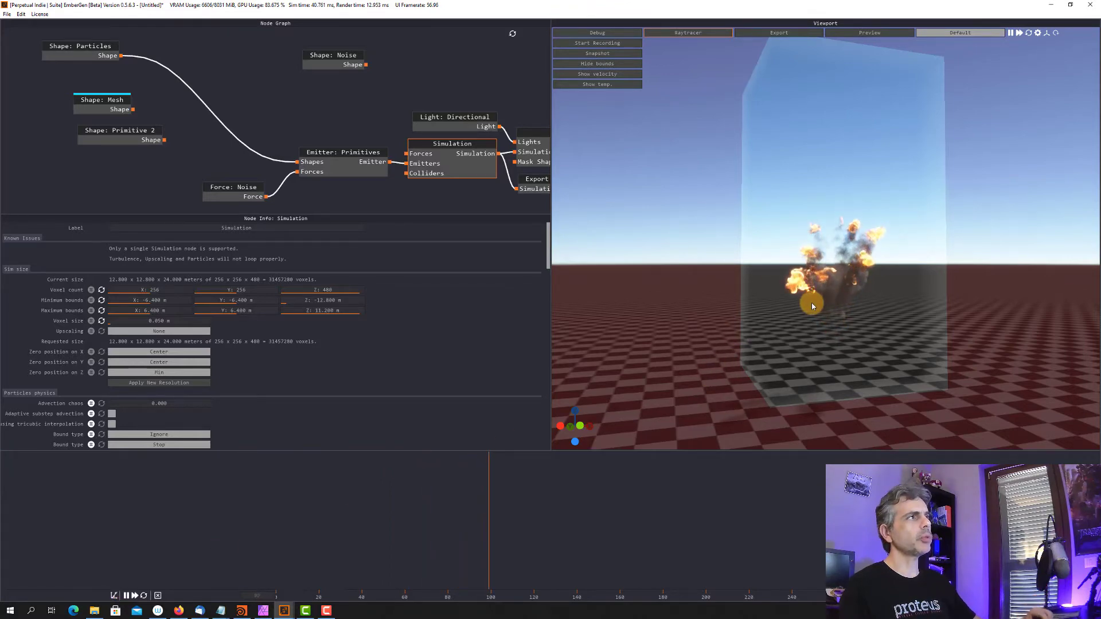
{"action": "left_click_drag", "start_coordinate": [914, 238], "coordinate": [703, 363]}
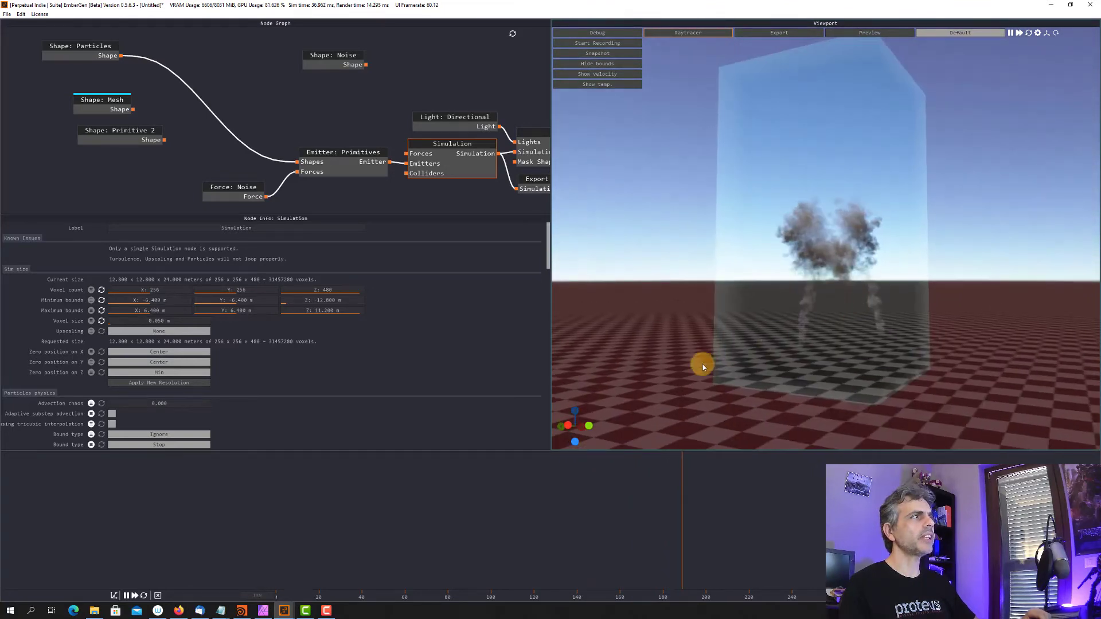
{"action": "left_click", "coordinate": [126, 596]}
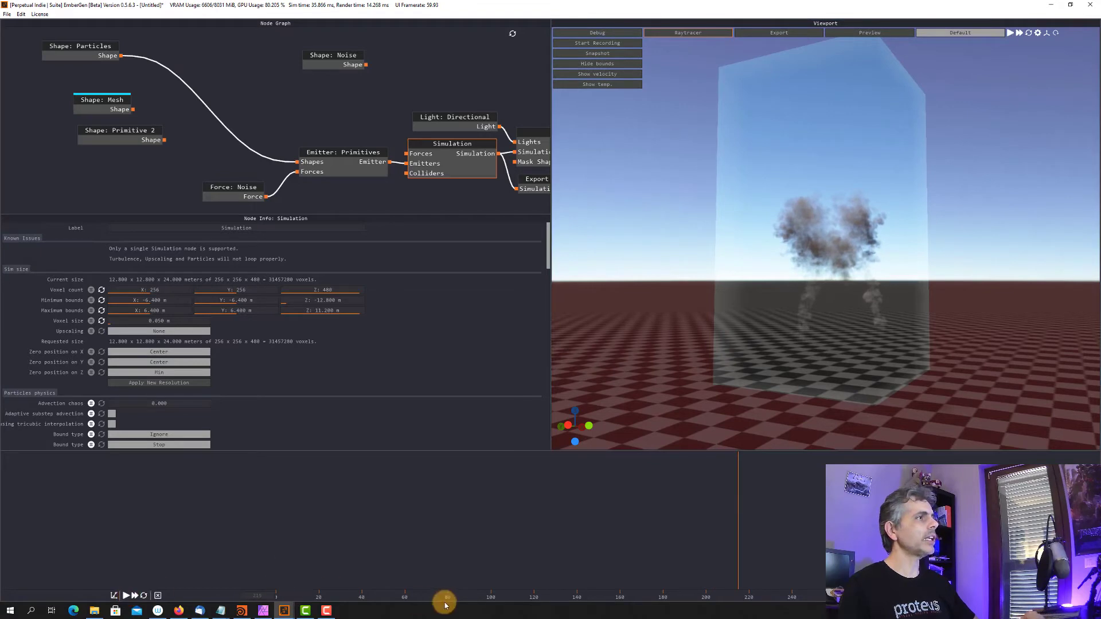
- Reset the simulation, connect the Primitive 2 shape to the emitter's Shapes input alongside the particles, and preview the combined fire
{"action": "left_click", "coordinate": [144, 596]}
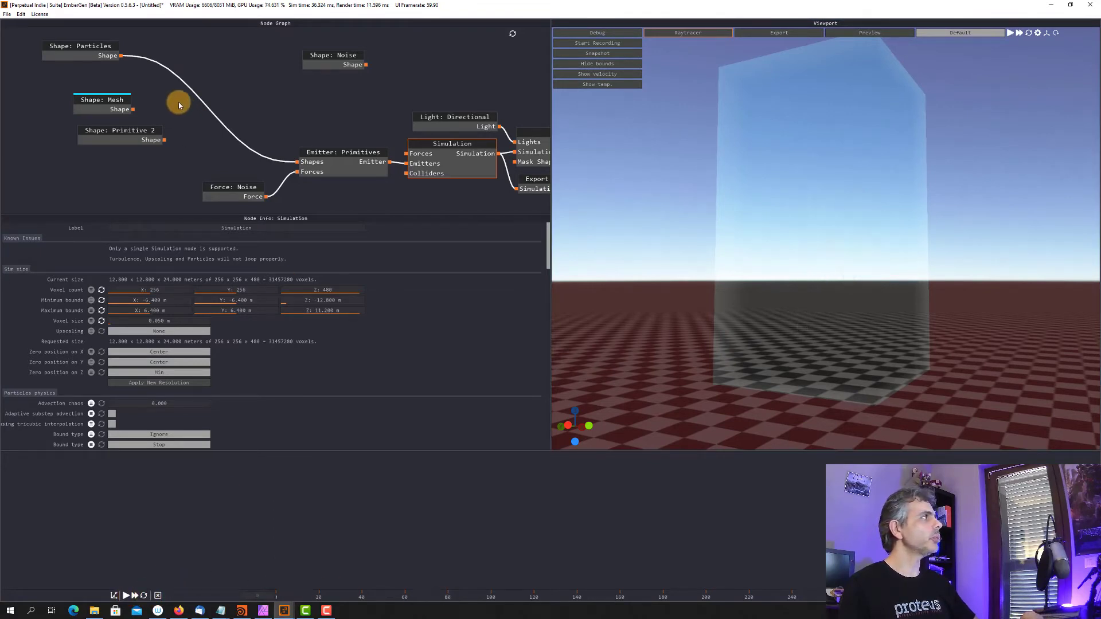
{"action": "left_click_drag", "start_coordinate": [164, 141], "coordinate": [297, 162]}
{"action": "left_click", "coordinate": [127, 596]}
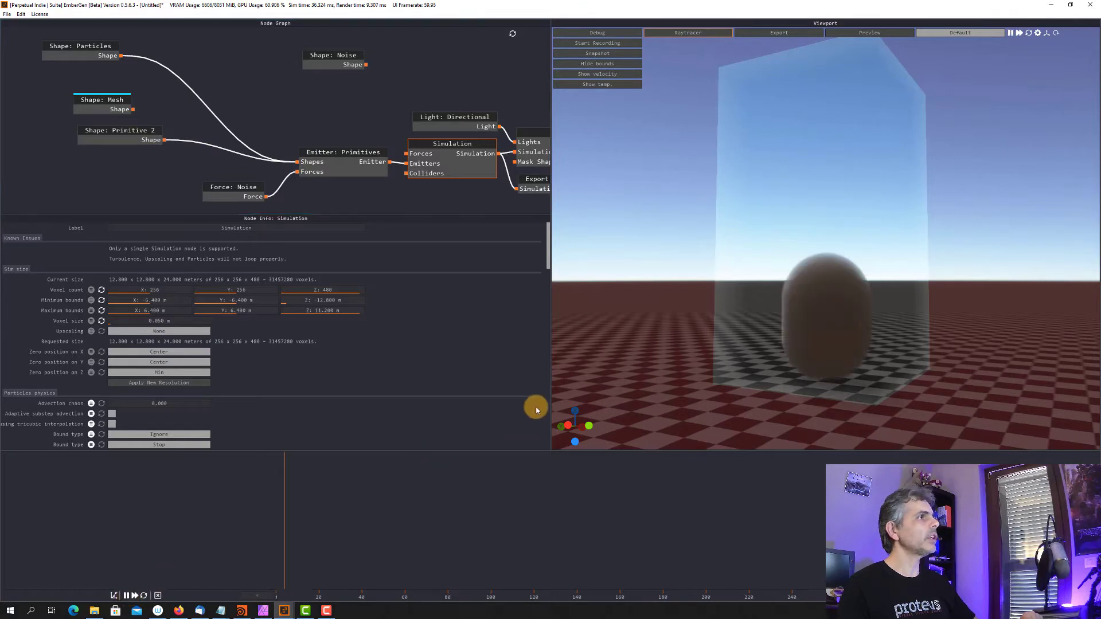
{"action": "left_click", "coordinate": [127, 595]}
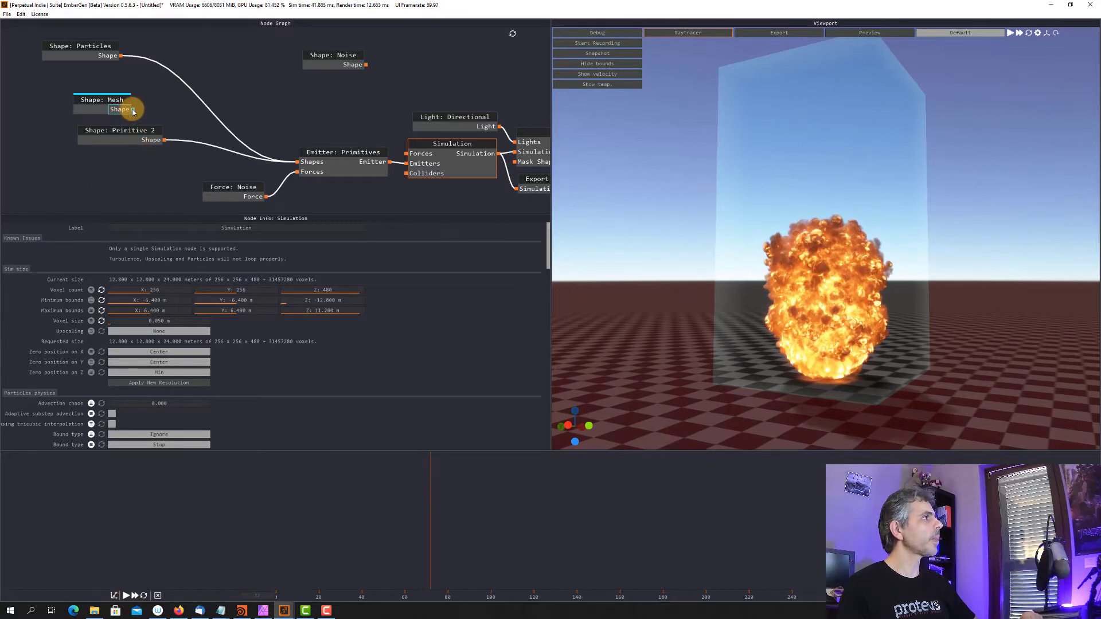
- Replace Primitive 2 with the mesh shape on the emitter's Shapes input, deleting the primitive node, and replay the simulation to inspect the fire
{"action": "left_click_drag", "start_coordinate": [132, 109], "coordinate": [297, 163]}
{"action": "left_click", "coordinate": [110, 135]}
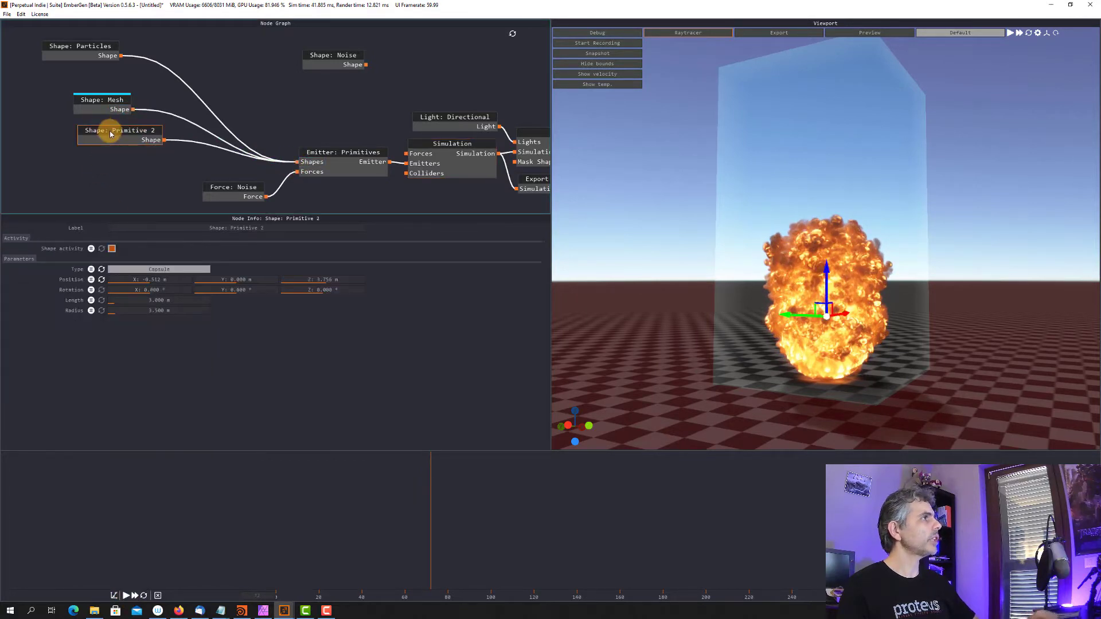
{"action": "key", "text": "Delete"}
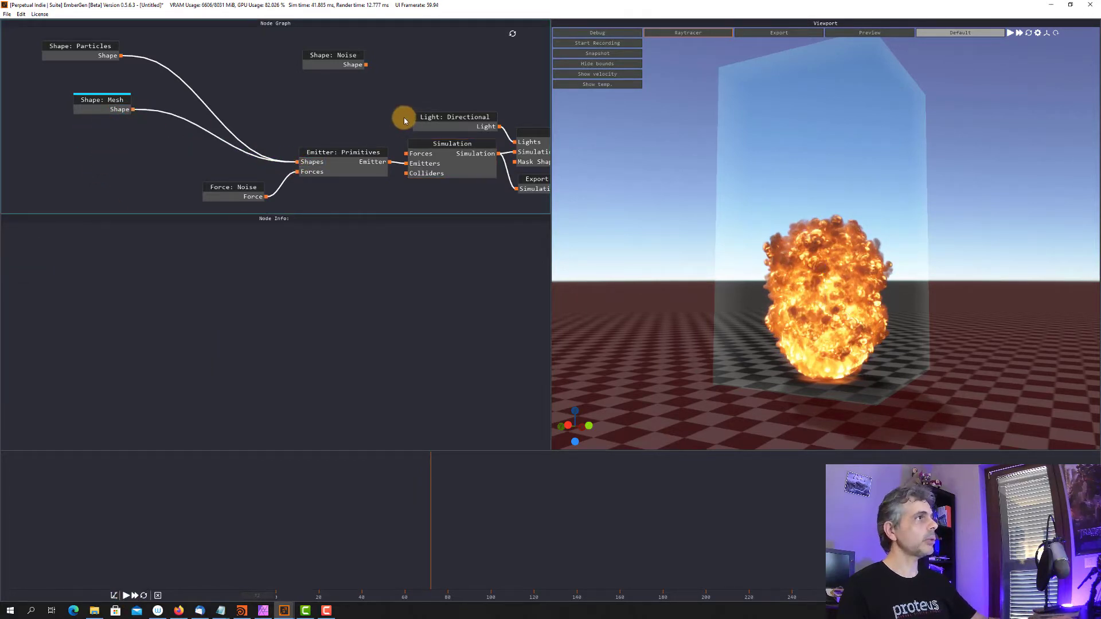
{"action": "left_click", "coordinate": [144, 596]}
{"action": "left_click", "coordinate": [128, 596]}
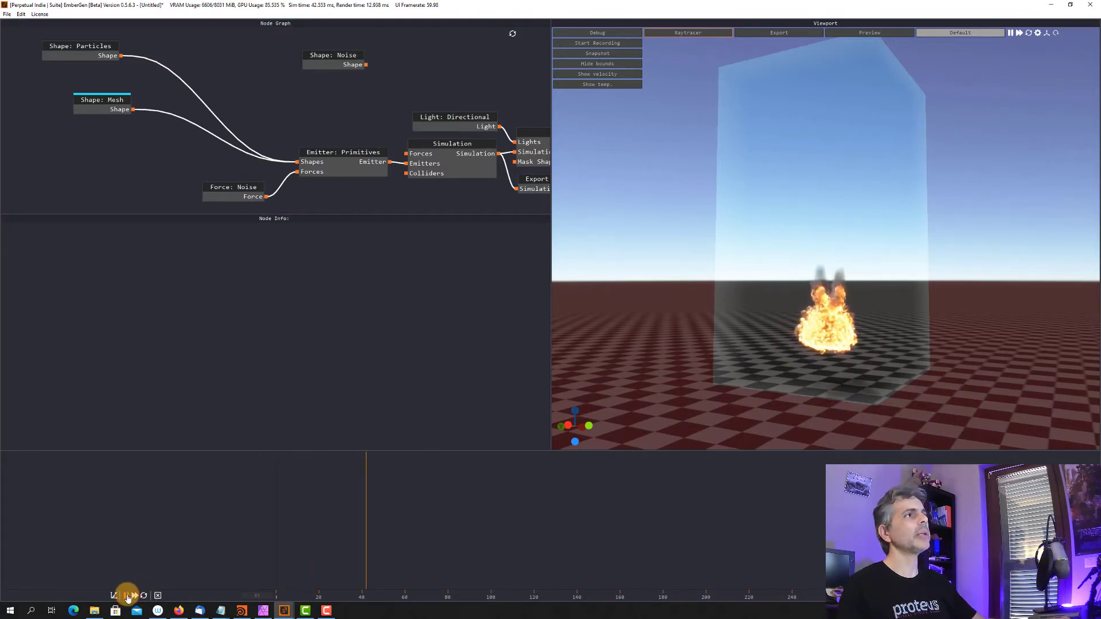
{"action": "left_click_drag", "start_coordinate": [843, 311], "coordinate": [891, 312]}
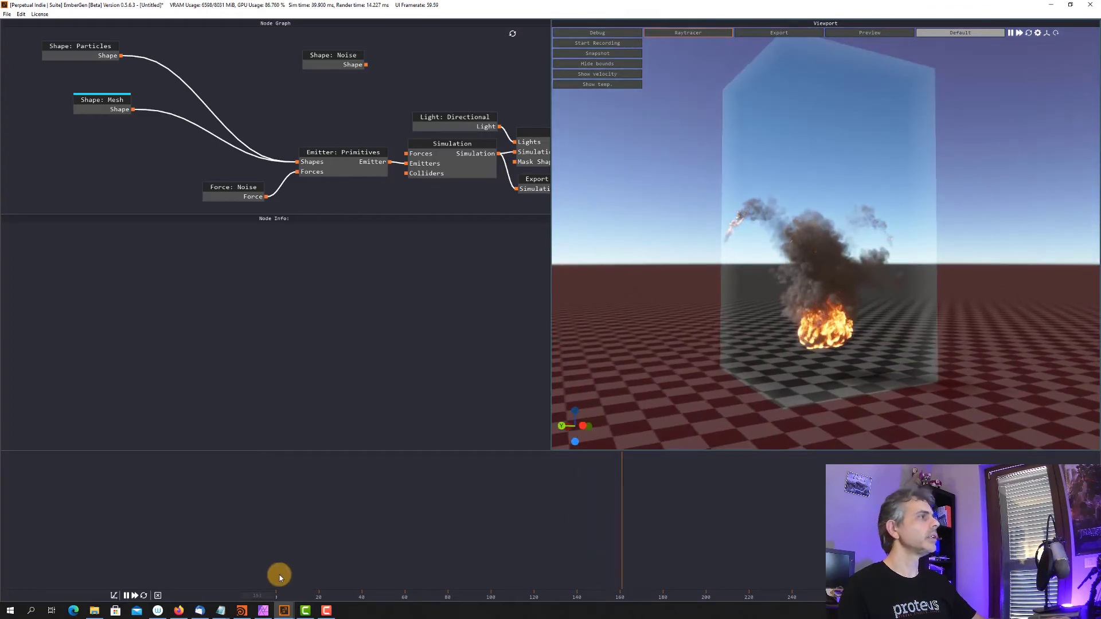
{"action": "left_click", "coordinate": [127, 596]}
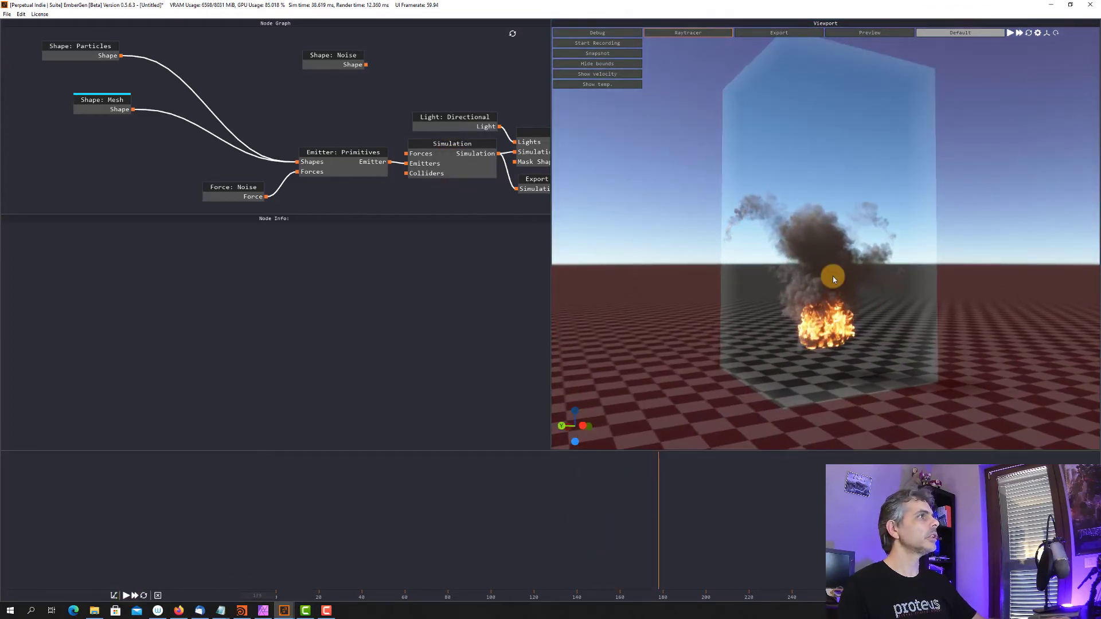
{"action": "left_click_drag", "start_coordinate": [833, 279], "coordinate": [803, 275]}
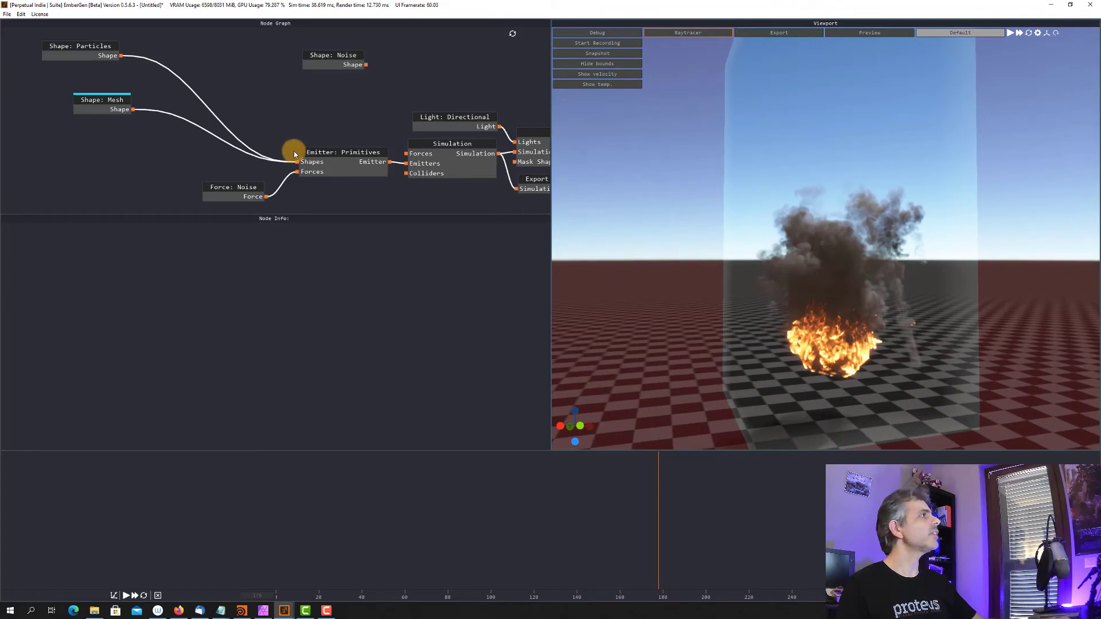
- Switch the particles shape's spawn type to Multi Burst and replay the simulation to examine the repeated bursts
{"action": "left_click", "coordinate": [89, 51]}
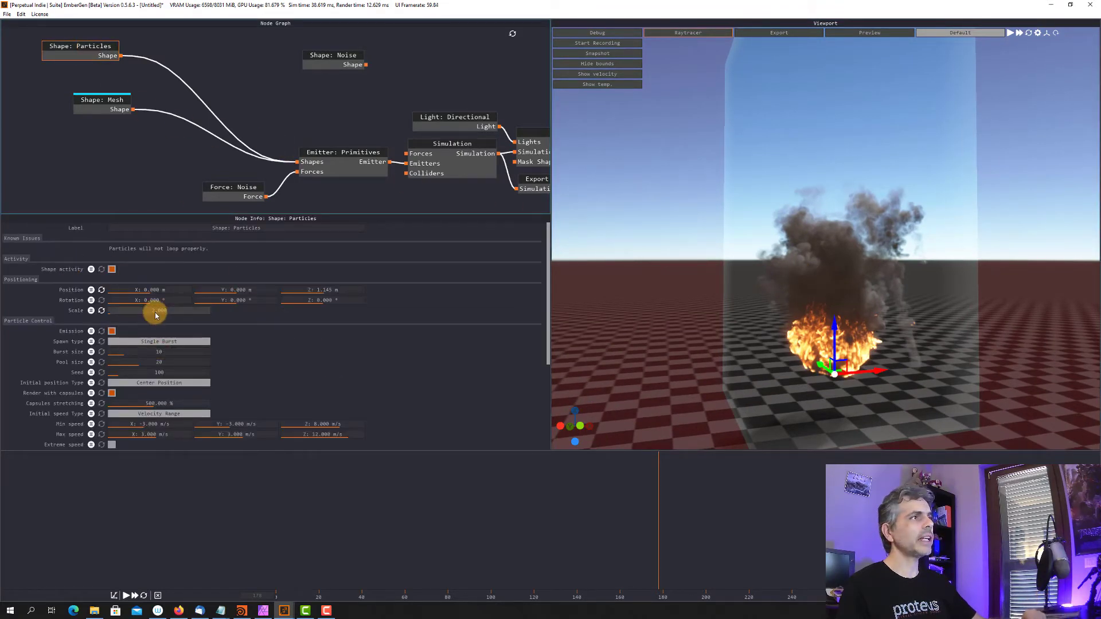
{"action": "left_click", "coordinate": [166, 343]}
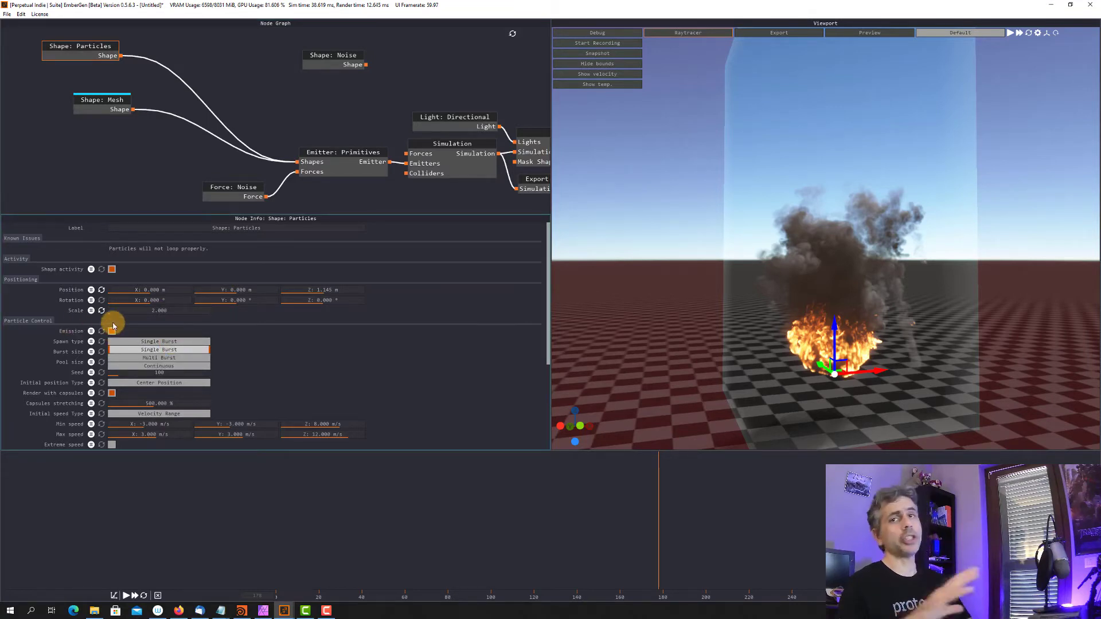
{"action": "left_click", "coordinate": [172, 358]}
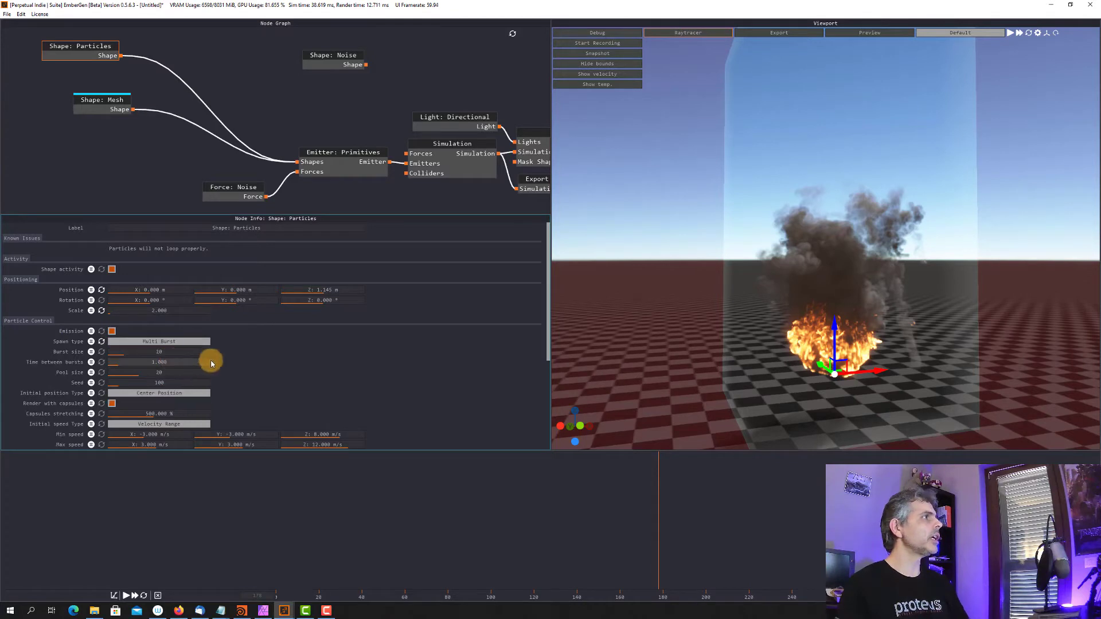
{"action": "left_click", "coordinate": [144, 596]}
{"action": "left_click", "coordinate": [128, 597]}
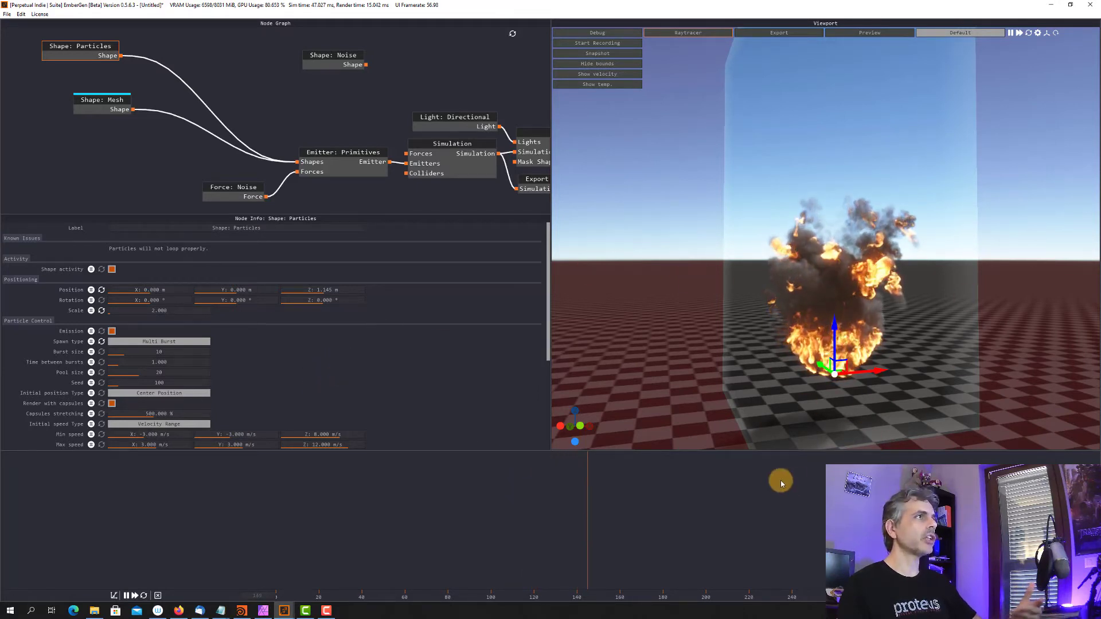
{"action": "left_click", "coordinate": [126, 596]}
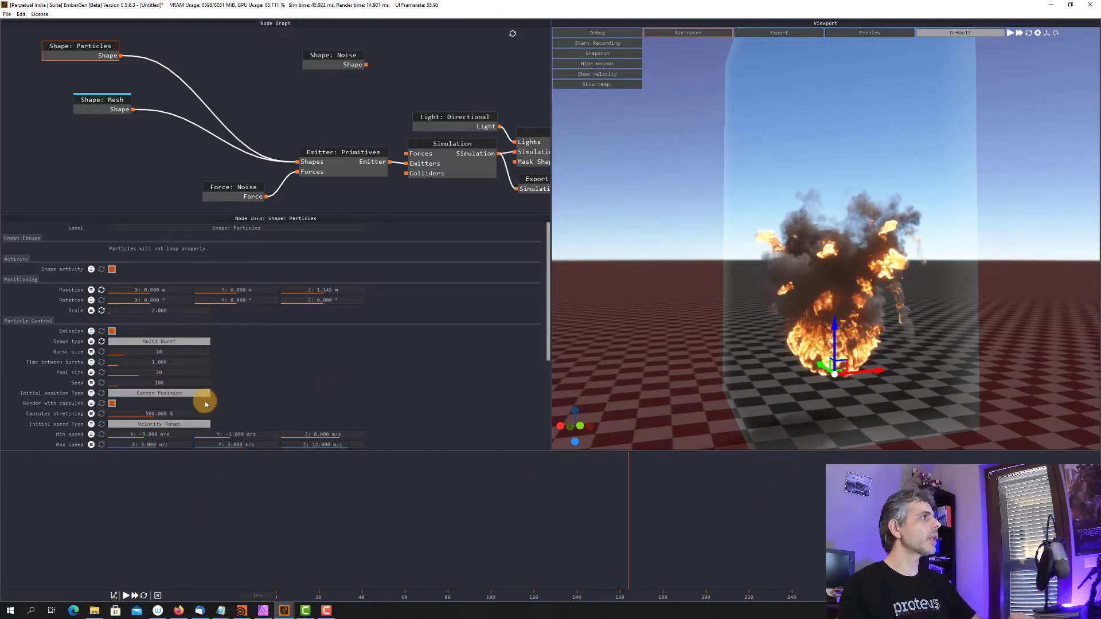
- Change the particles shape's spawn type to Continuous and replay the simulation, viewing the plume from another angle
{"action": "left_click", "coordinate": [161, 342]}
{"action": "left_click", "coordinate": [166, 366]}
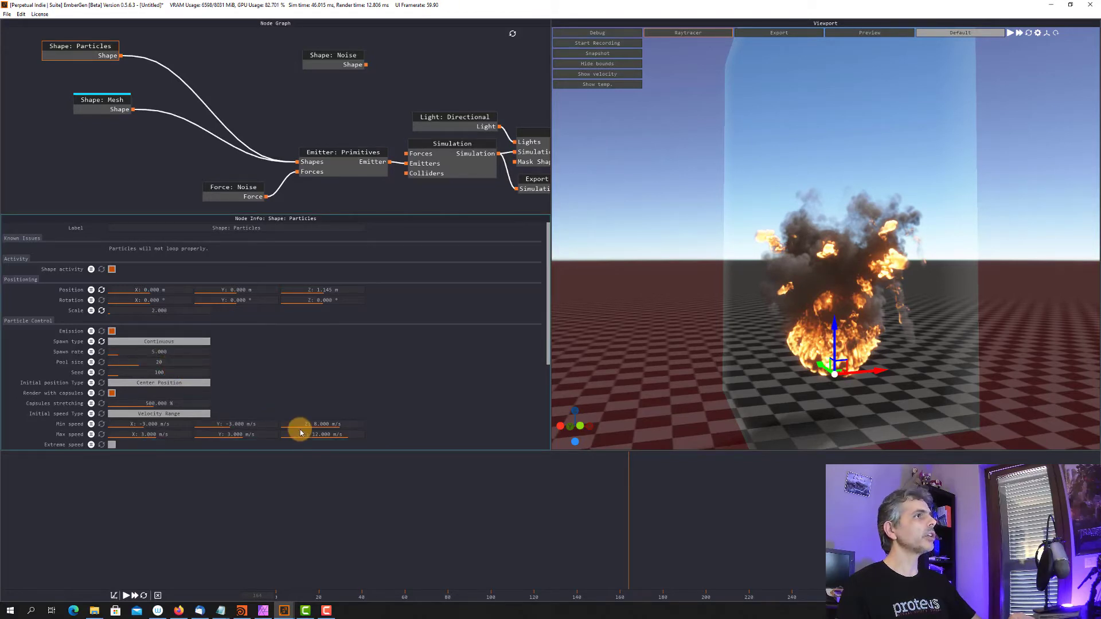
{"action": "left_click", "coordinate": [144, 596]}
{"action": "left_click", "coordinate": [126, 596]}
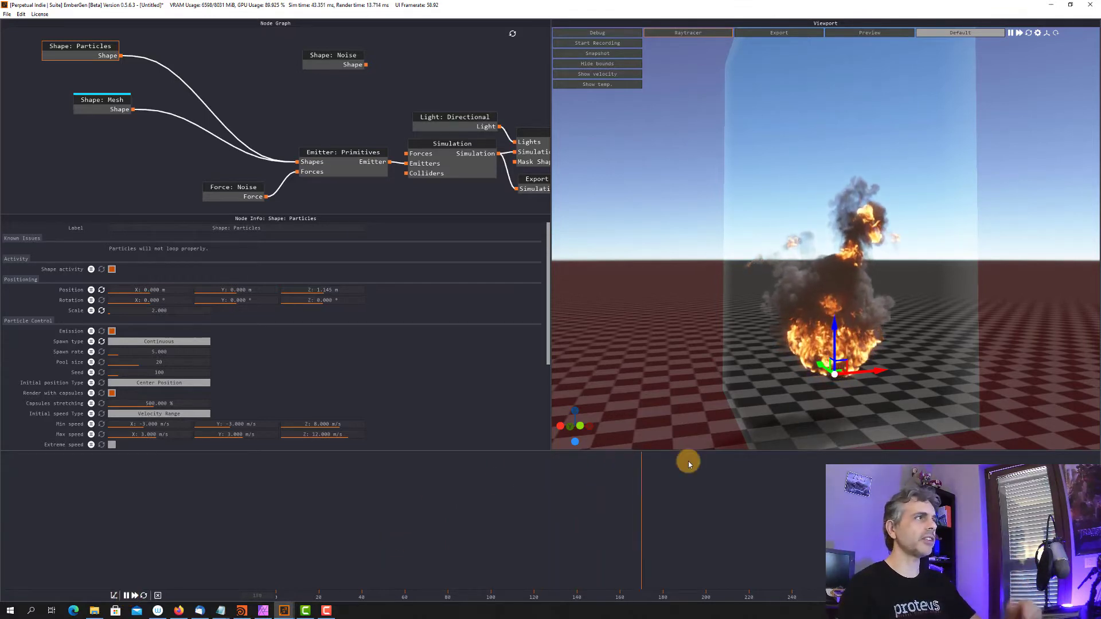
{"action": "left_click_drag", "start_coordinate": [790, 329], "coordinate": [734, 328]}
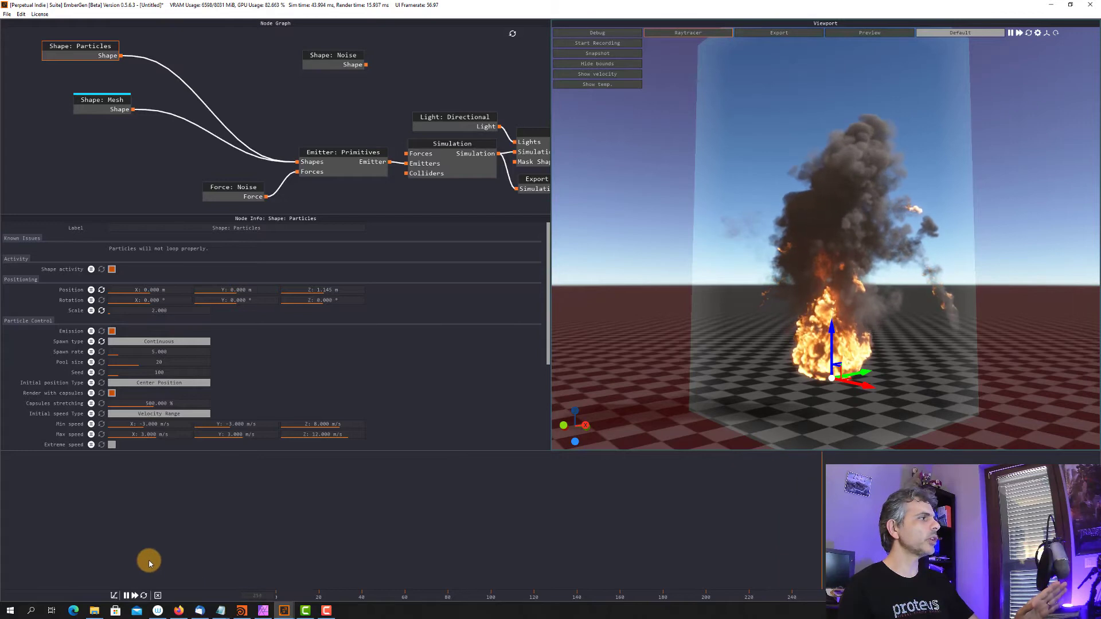
{"action": "left_click", "coordinate": [127, 596]}
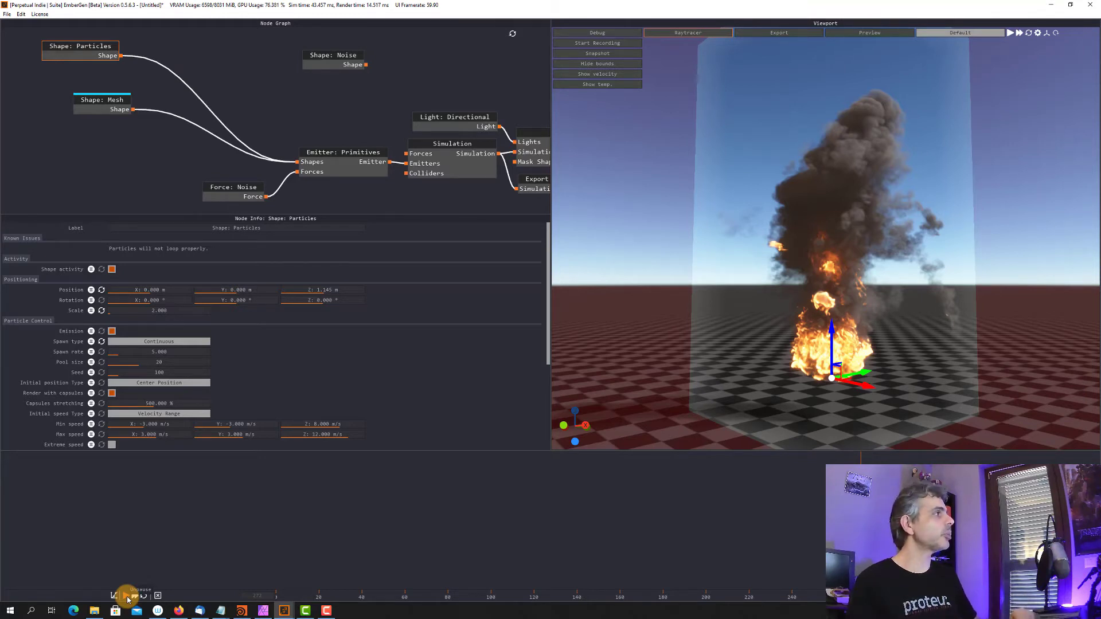
- Look through the remaining particle control settings and set the spawn type back to Single Burst
{"action": "scroll", "coordinate": [179, 380], "scroll_direction": "down", "scroll_amount": 2}
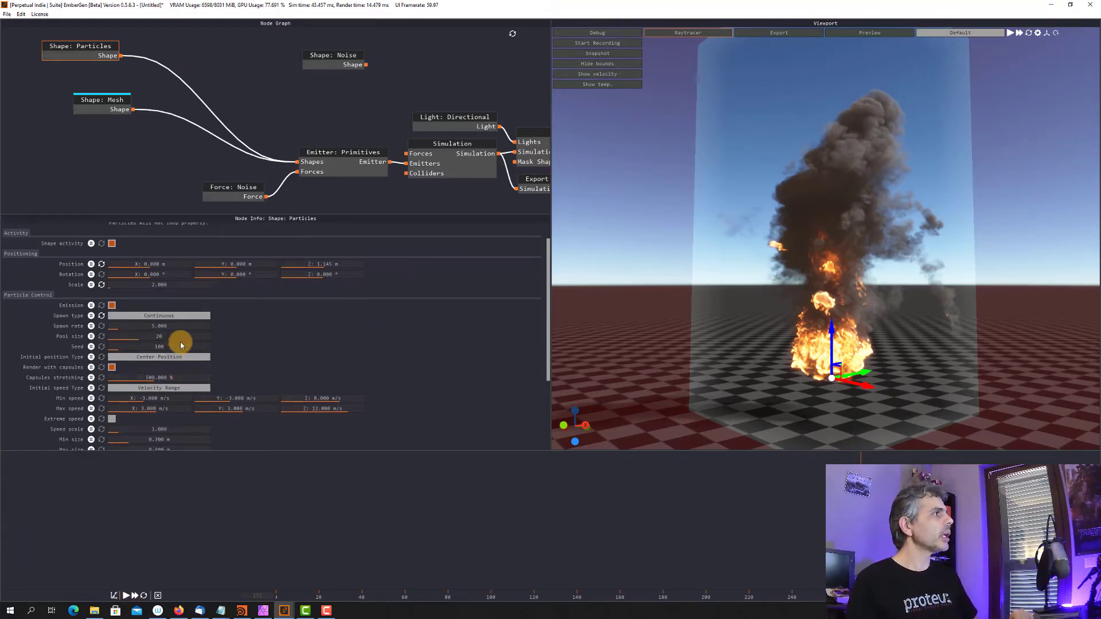
{"action": "scroll", "coordinate": [169, 396], "scroll_direction": "down", "scroll_amount": 1}
{"action": "scroll", "coordinate": [174, 344], "scroll_direction": "down", "scroll_amount": 1}
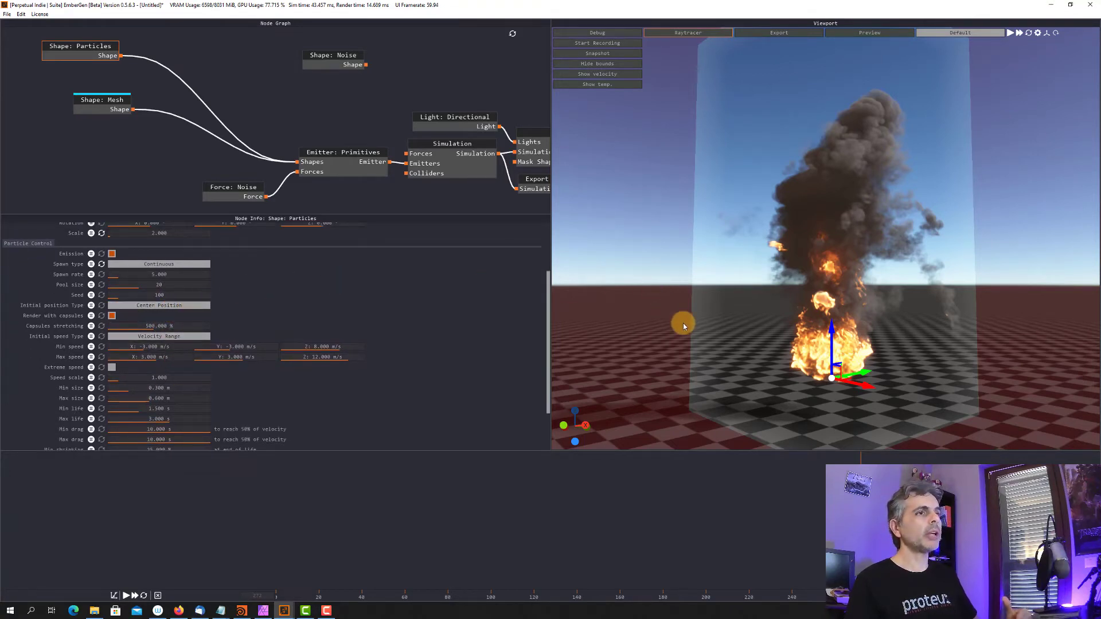
{"action": "left_click", "coordinate": [160, 264]}
{"action": "left_click", "coordinate": [160, 277]}
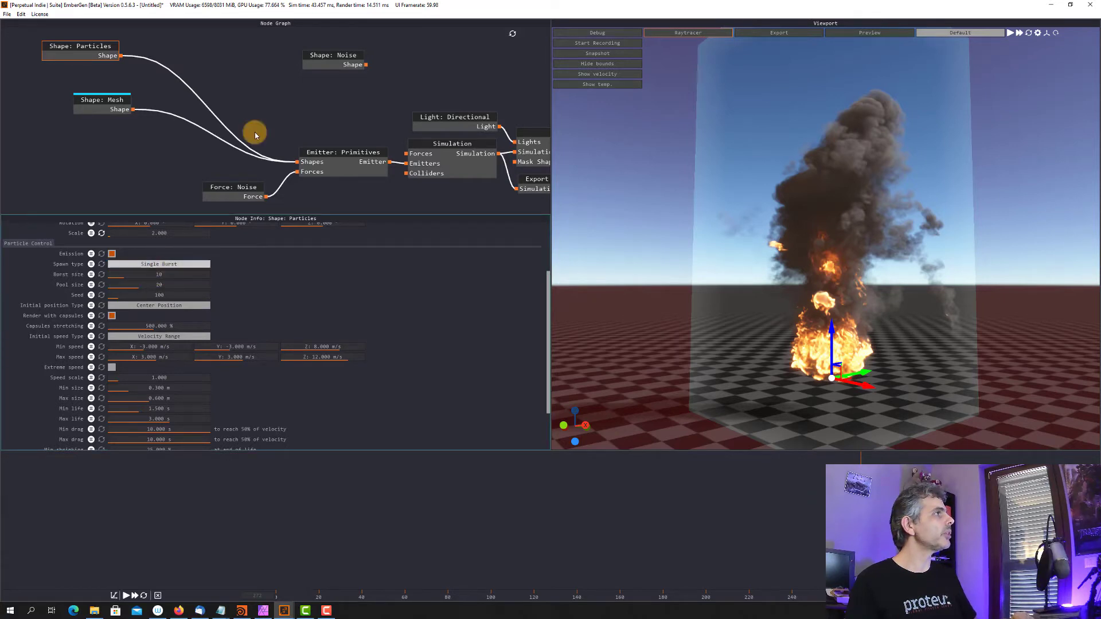
- Deactivate the mesh shape and replay the simulation with only the particles shape emitting
{"action": "left_click", "coordinate": [106, 103]}
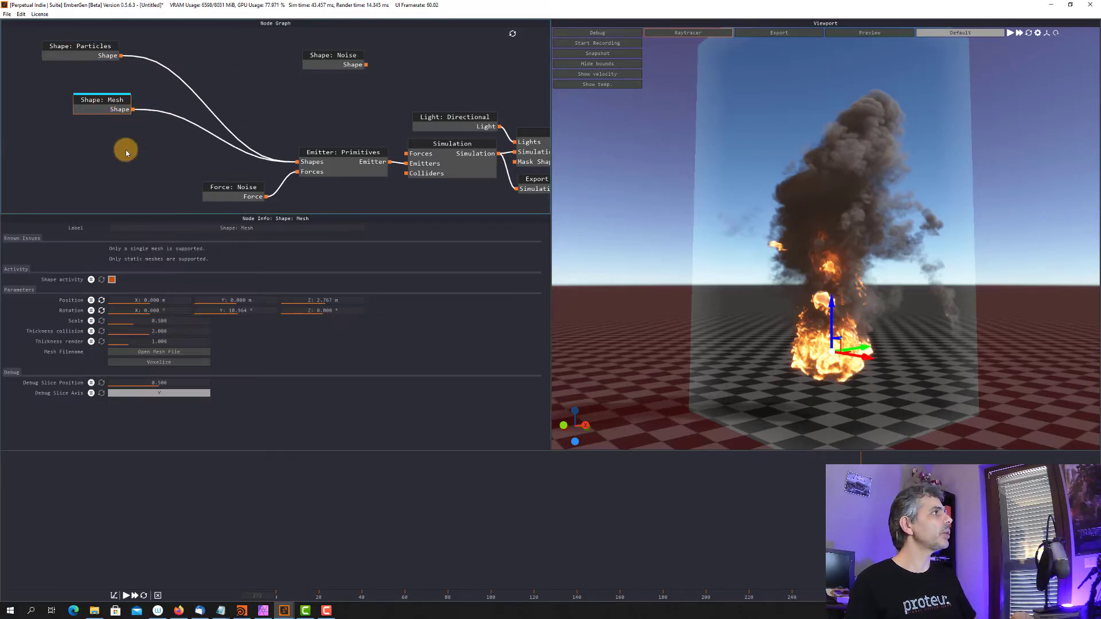
{"action": "left_click", "coordinate": [112, 279]}
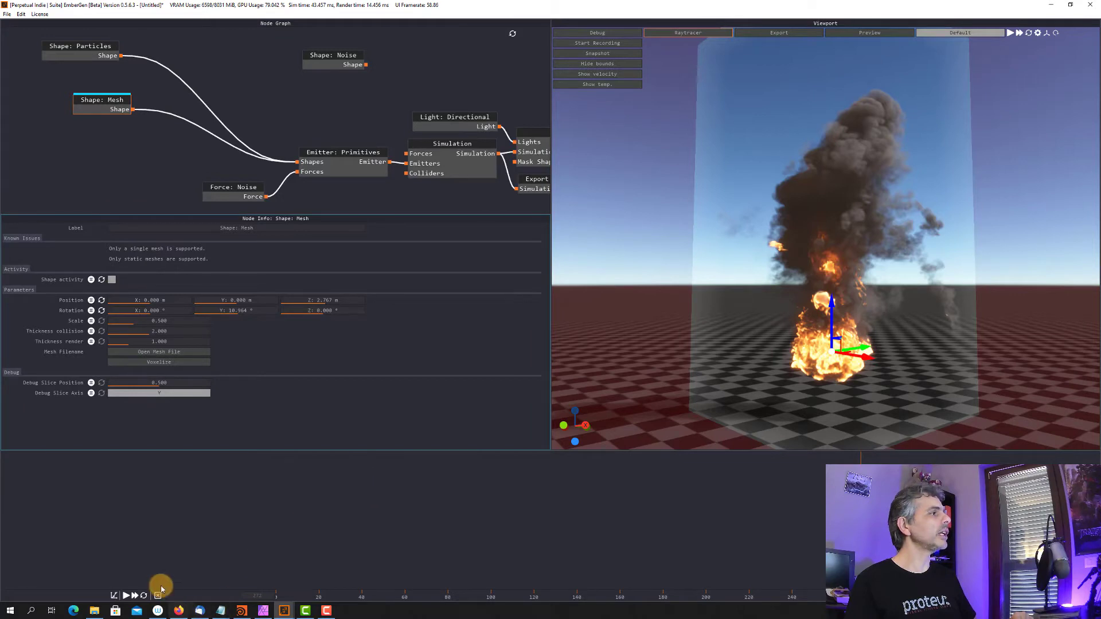
{"action": "left_click", "coordinate": [143, 595]}
{"action": "left_click", "coordinate": [127, 595]}
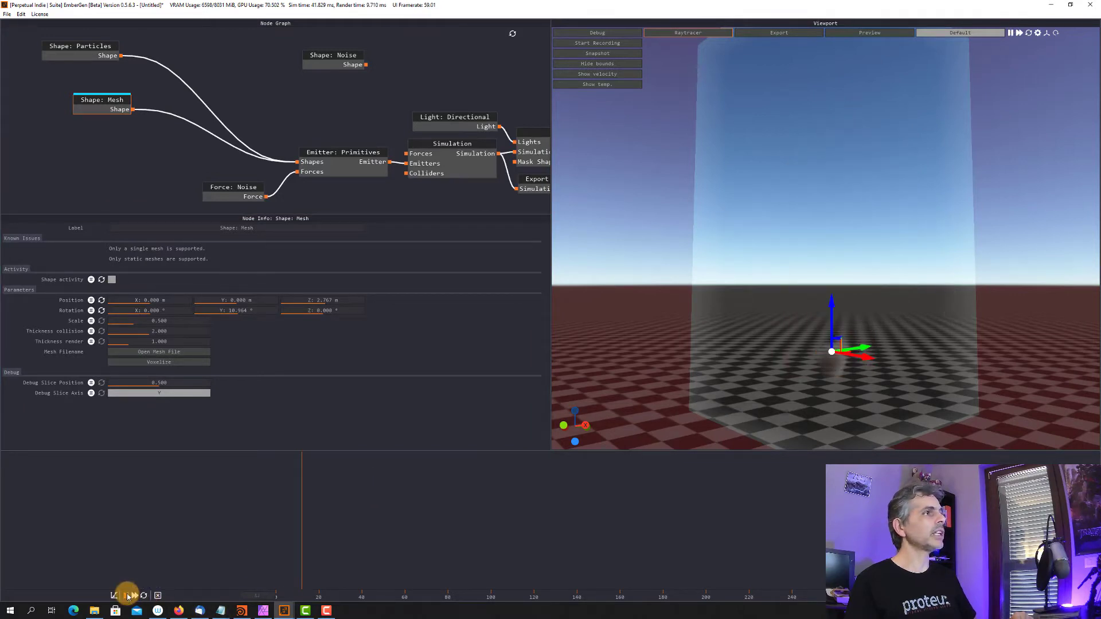
{"action": "left_click", "coordinate": [127, 595]}
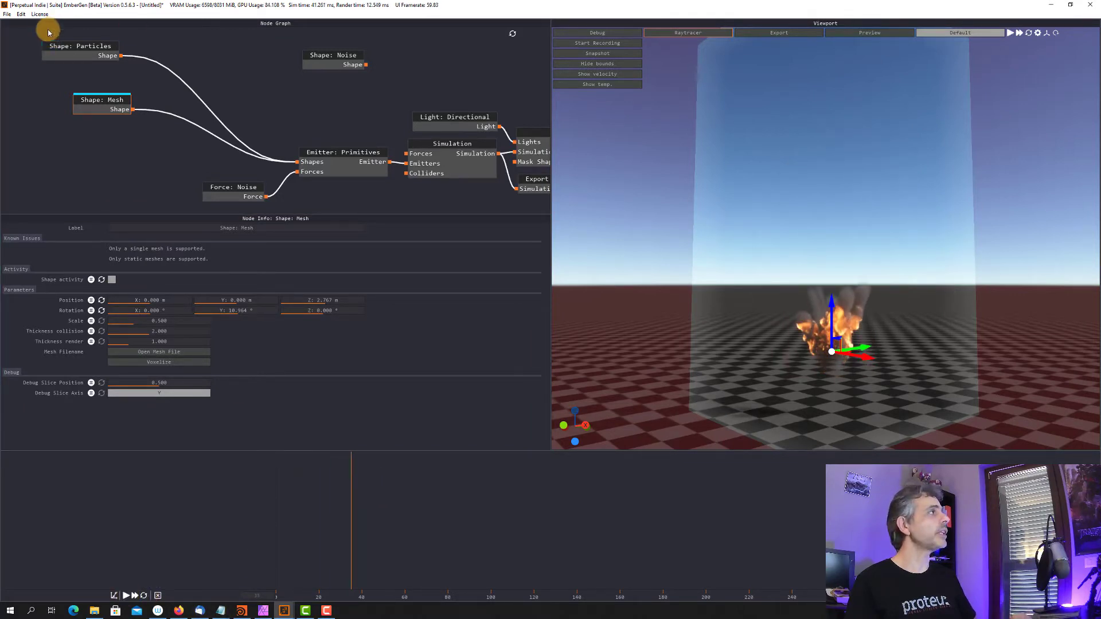
- Set the particles shape's capsules stretching to 1500% and replay the simulation to inspect the burst
{"action": "left_click", "coordinate": [65, 46]}
{"action": "scroll", "coordinate": [308, 377], "scroll_direction": "down", "scroll_amount": 3}
{"action": "scroll", "coordinate": [246, 378], "scroll_direction": "down", "scroll_amount": 1}
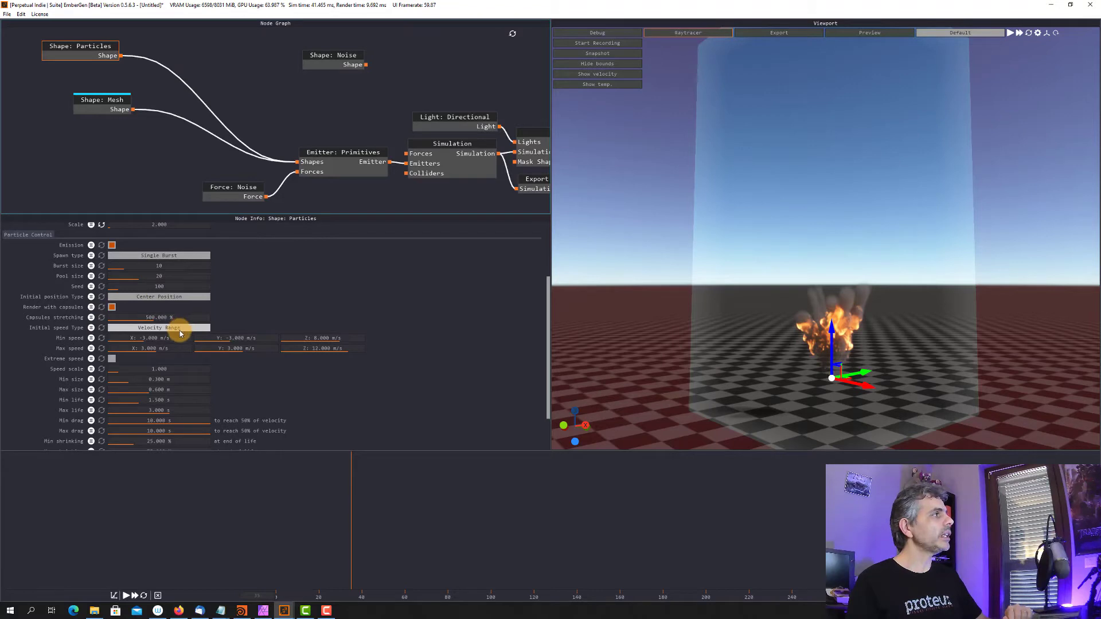
{"action": "left_click", "coordinate": [159, 317]}
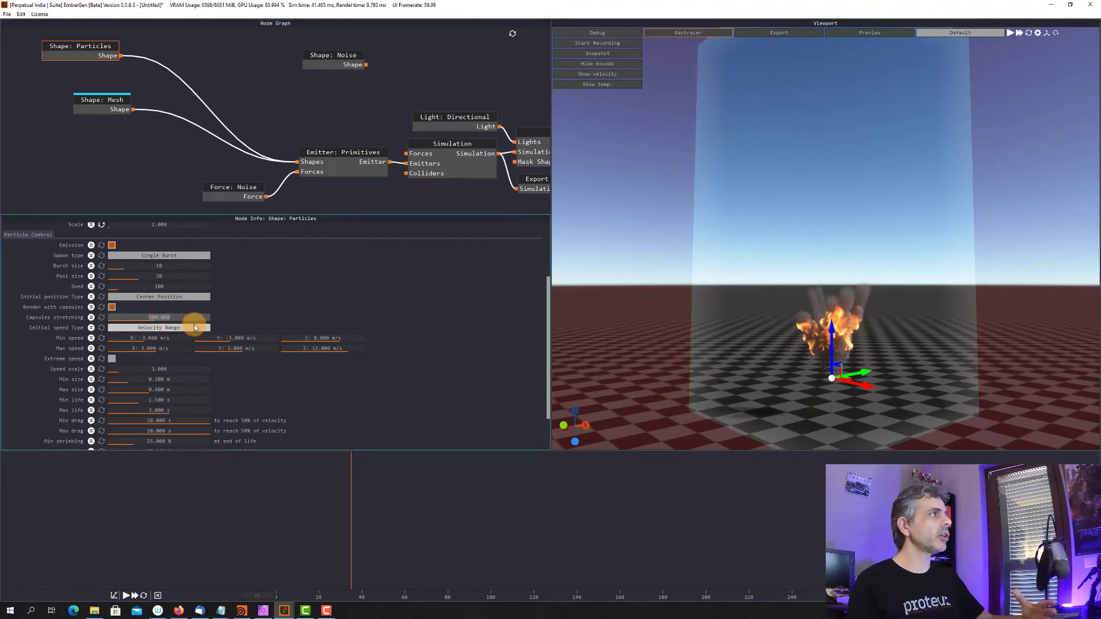
{"action": "type", "text": "1500"}
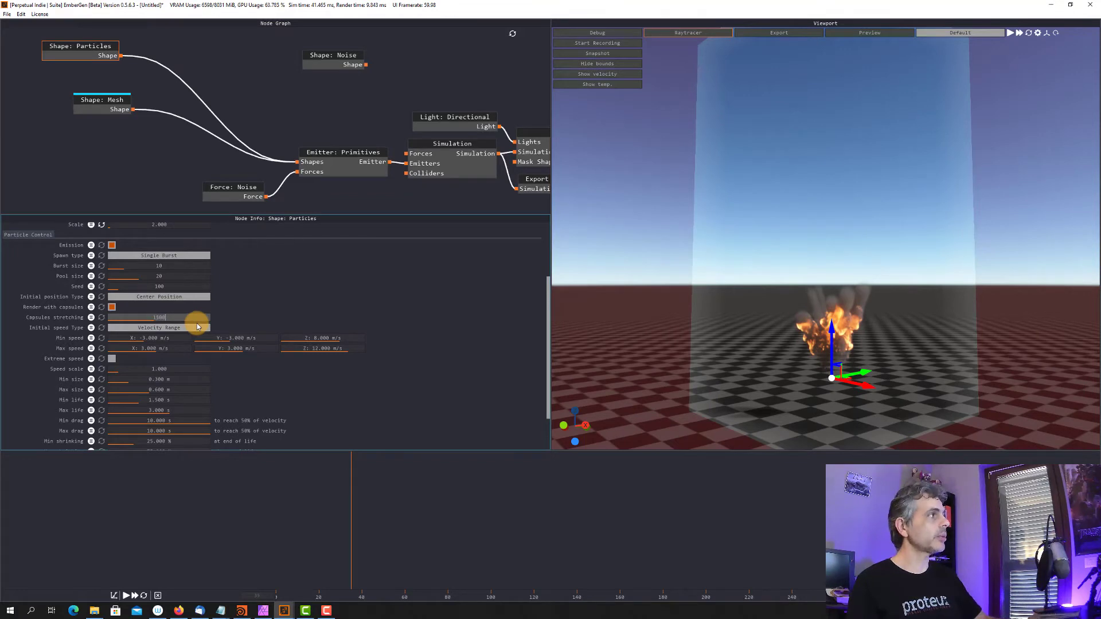
{"action": "key", "text": "Return"}
{"action": "left_click", "coordinate": [144, 596]}
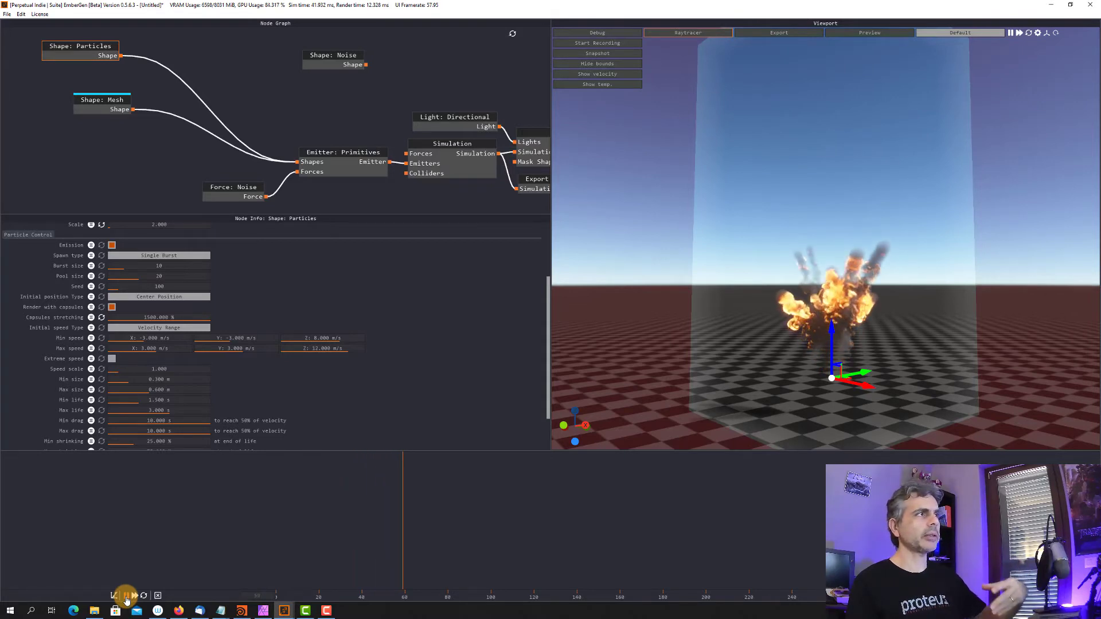
{"action": "left_click", "coordinate": [127, 596]}
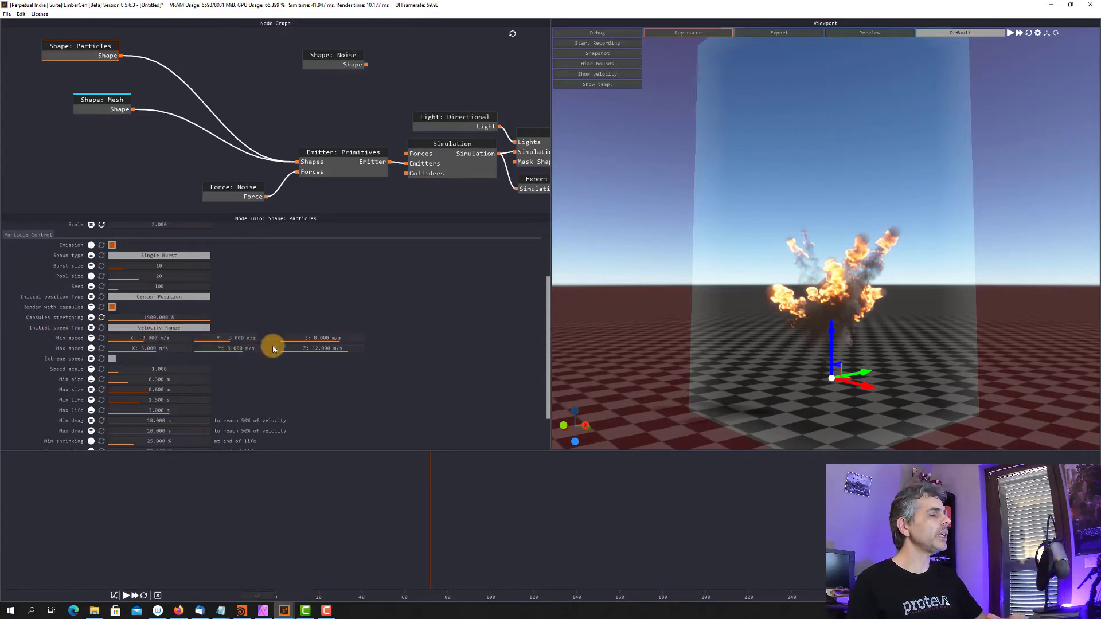
- Set the particles shape's maximum Z speed to 25 m/s and replay the simulation to examine the trails
{"action": "left_click", "coordinate": [184, 328]}
{"action": "left_click", "coordinate": [184, 335]}
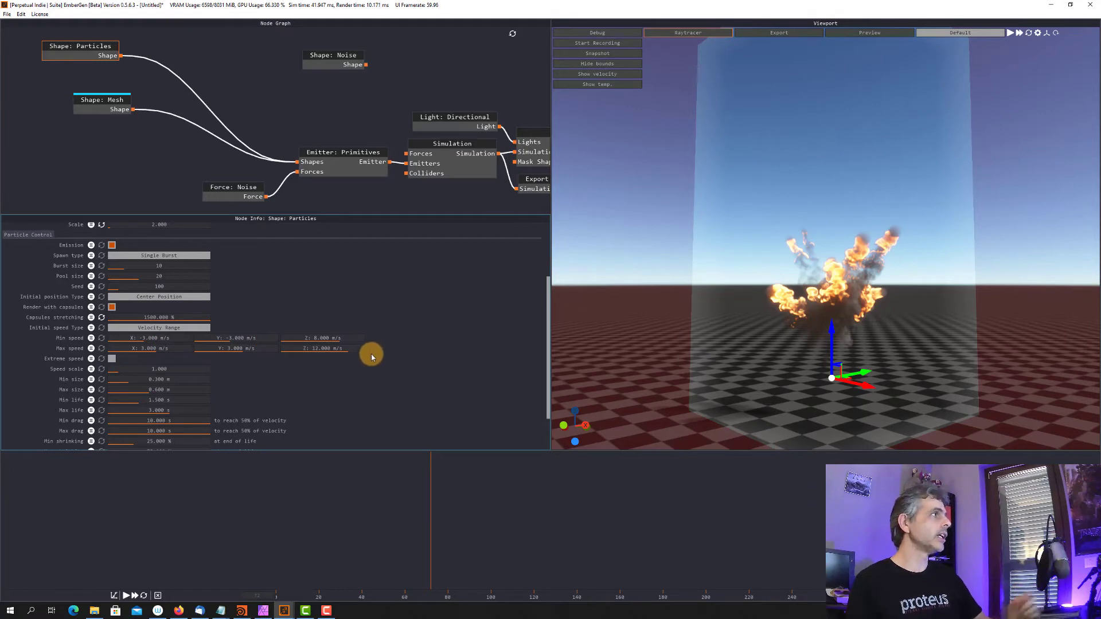
{"action": "type", "text": "25"}
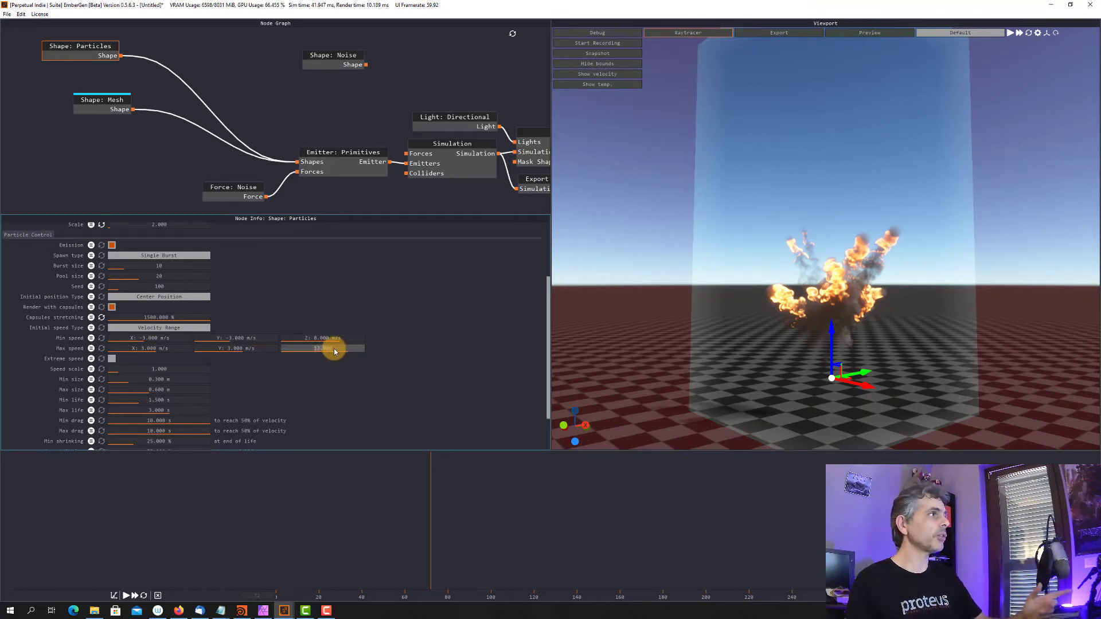
{"action": "key", "text": "Return"}
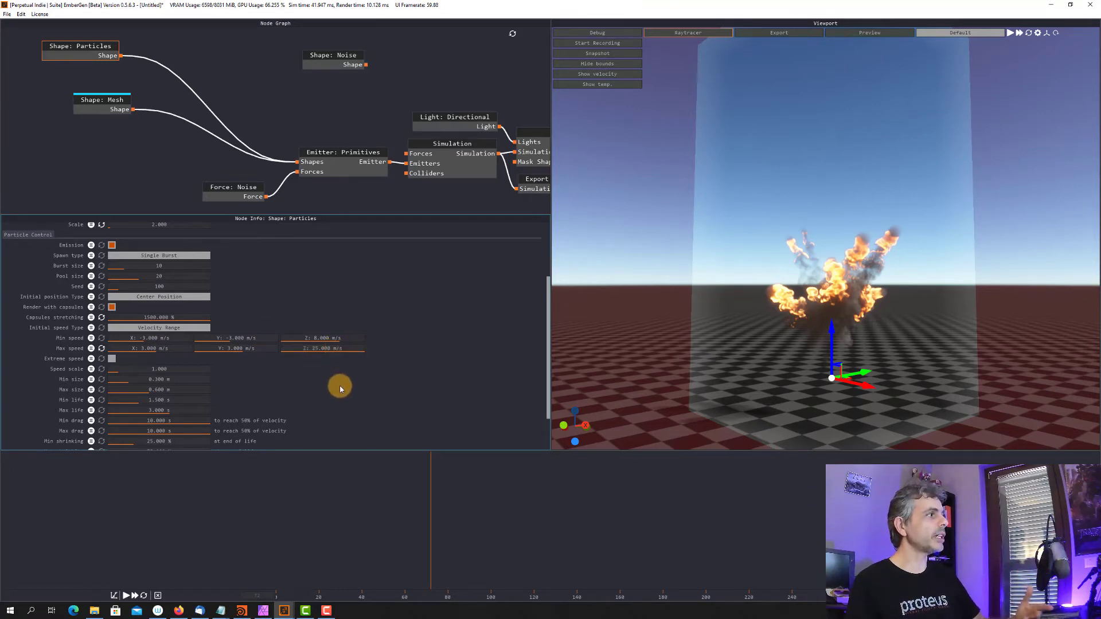
{"action": "left_click", "coordinate": [143, 596]}
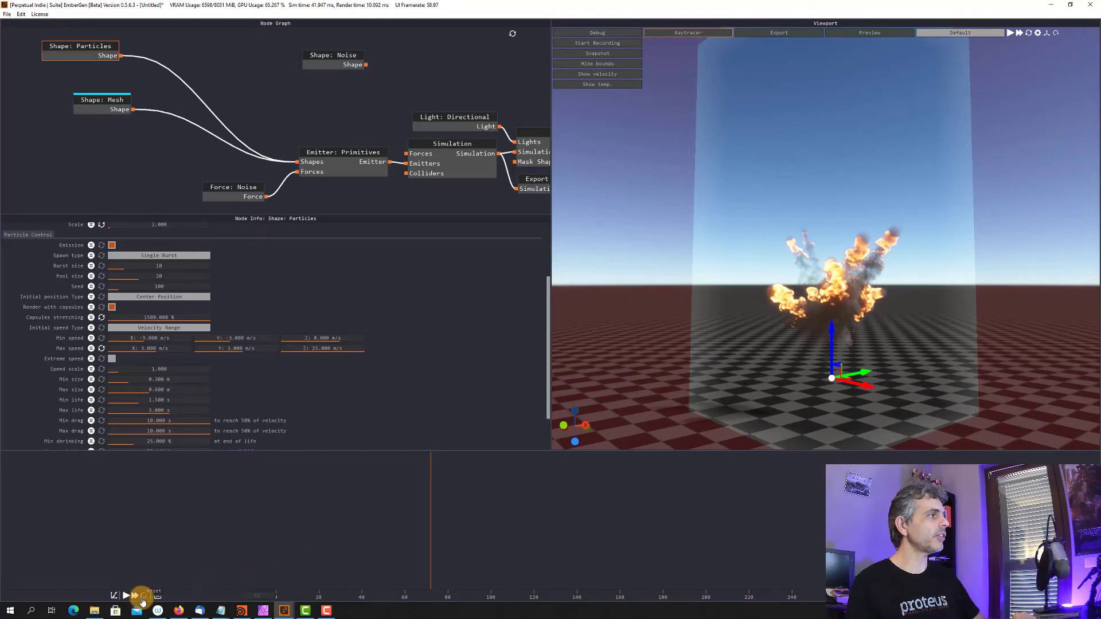
{"action": "left_click", "coordinate": [126, 596]}
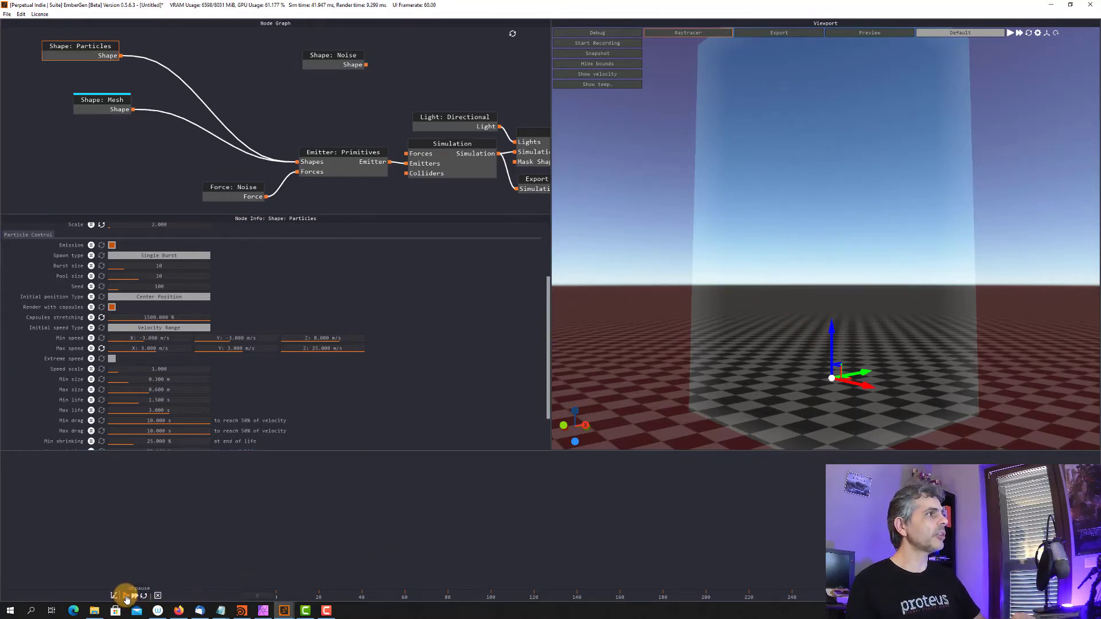
{"action": "left_click", "coordinate": [126, 597]}
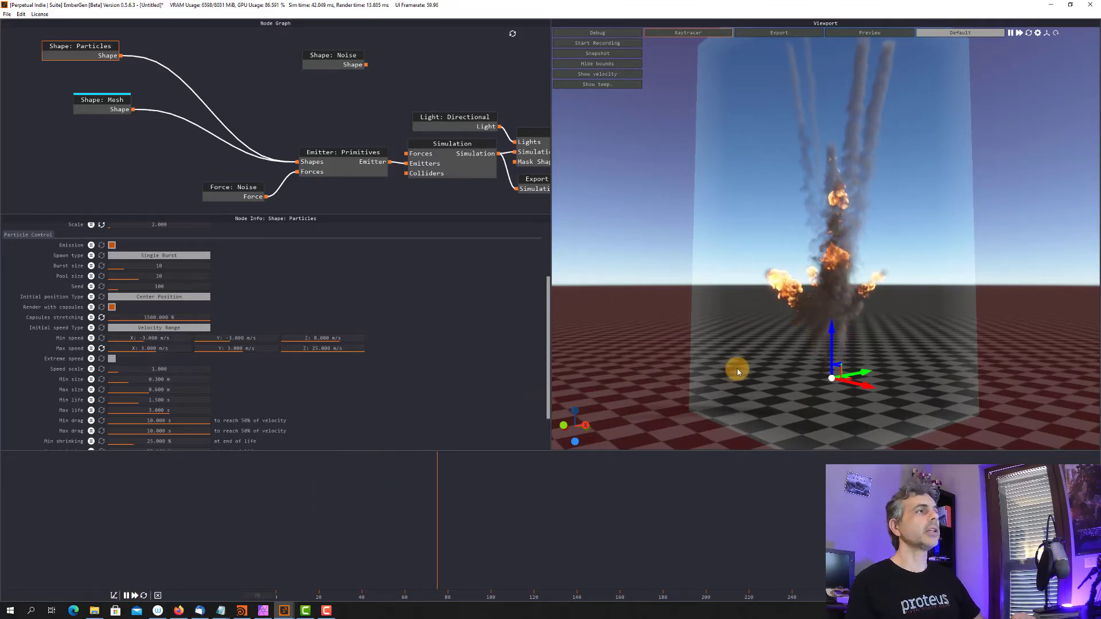
{"action": "left_click", "coordinate": [126, 596]}
- Set the particles' minimum Z speed to 2 m/s and maximum Z speed to 10 m/s, then replay and reset the simulation
{"action": "double_click", "coordinate": [332, 347]}
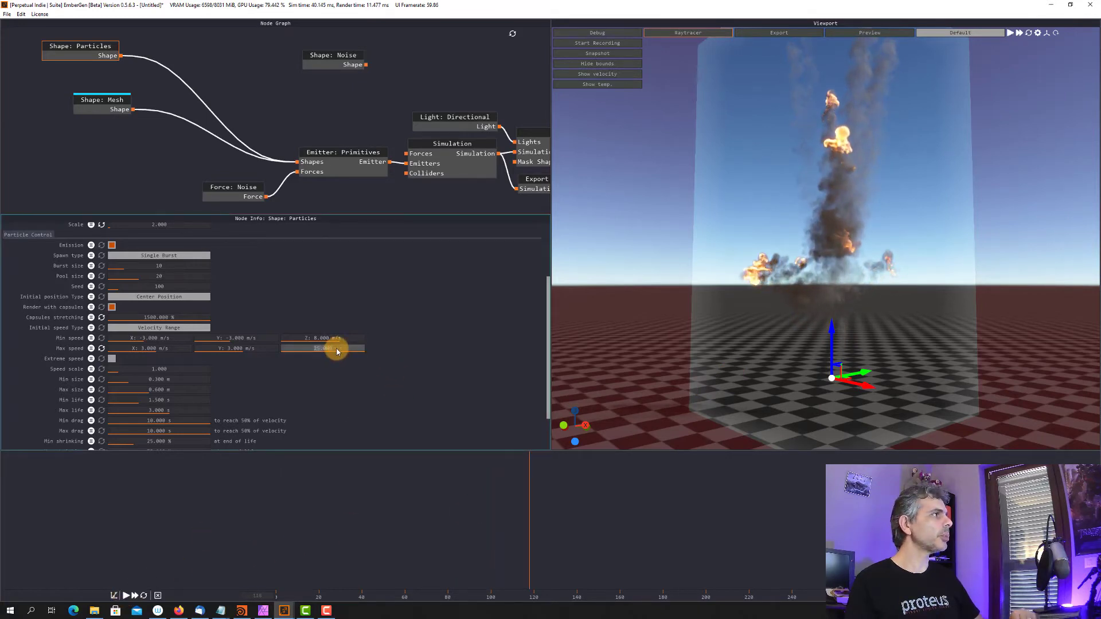
{"action": "double_click", "coordinate": [337, 337]}
{"action": "type", "text": "2"}
{"action": "key", "text": "Return"}
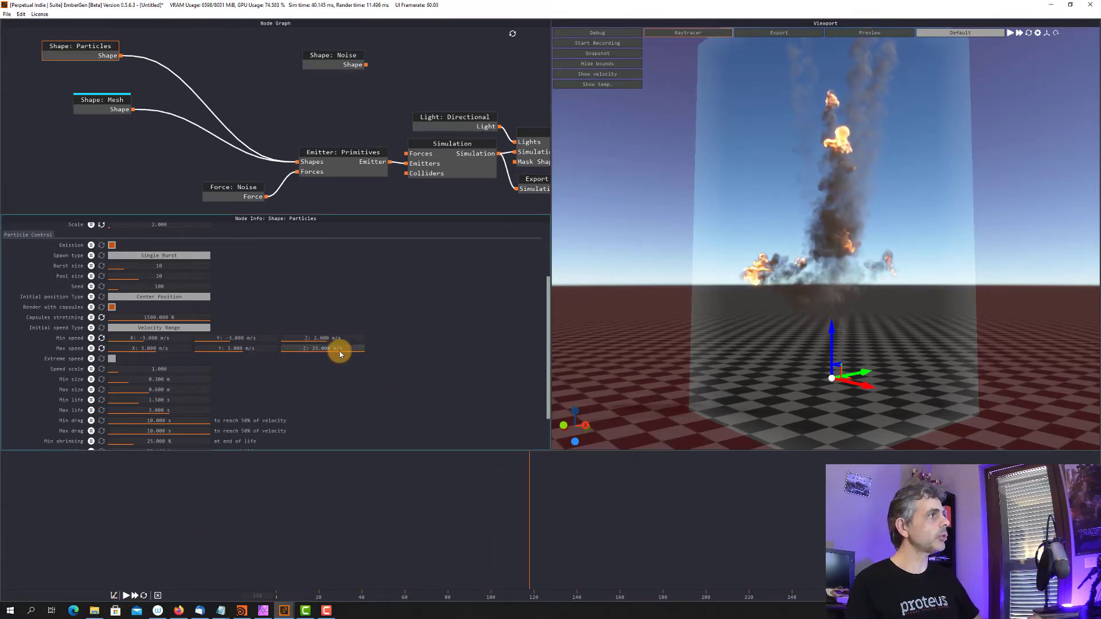
{"action": "double_click", "coordinate": [339, 349]}
{"action": "type", "text": "10"}
{"action": "key", "text": "Return"}
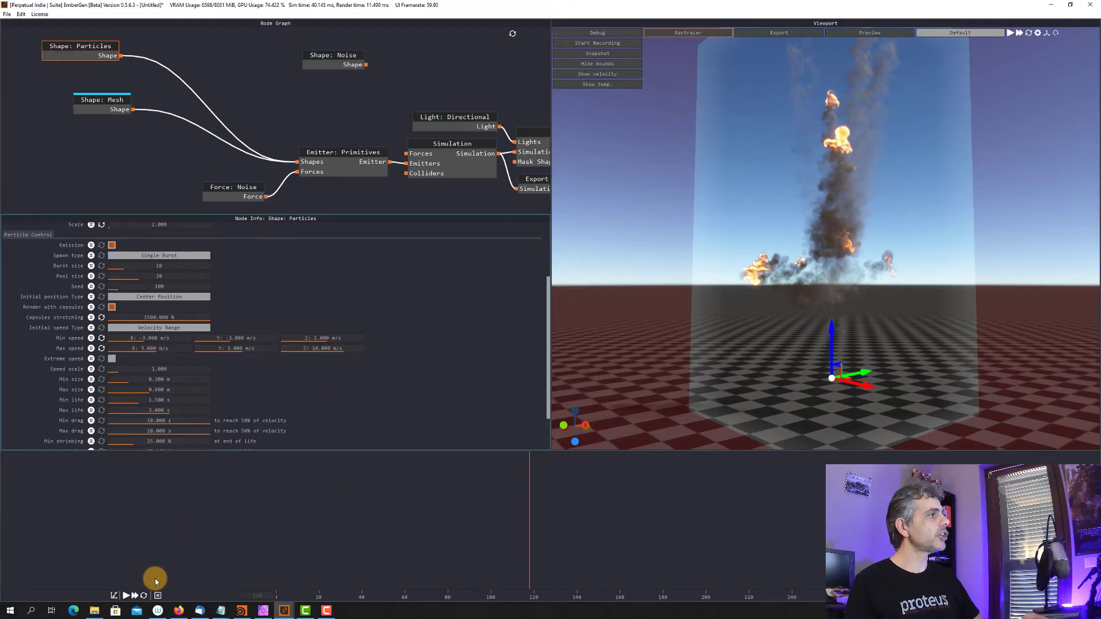
{"action": "left_click", "coordinate": [144, 596]}
{"action": "left_click", "coordinate": [127, 595]}
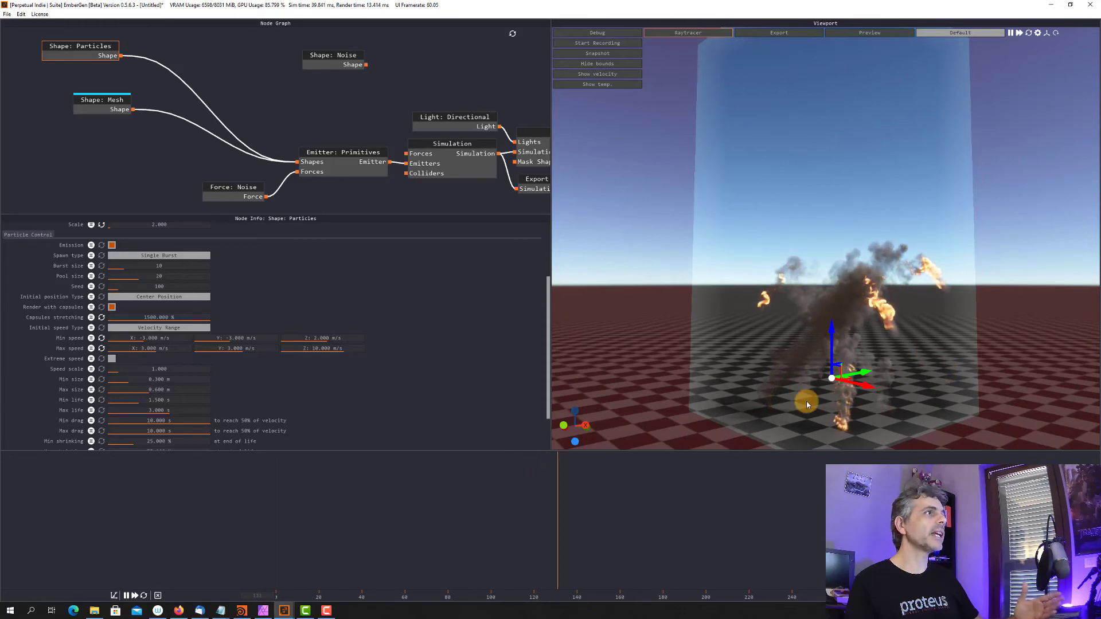
{"action": "left_click", "coordinate": [127, 596]}
{"action": "left_click", "coordinate": [144, 596]}
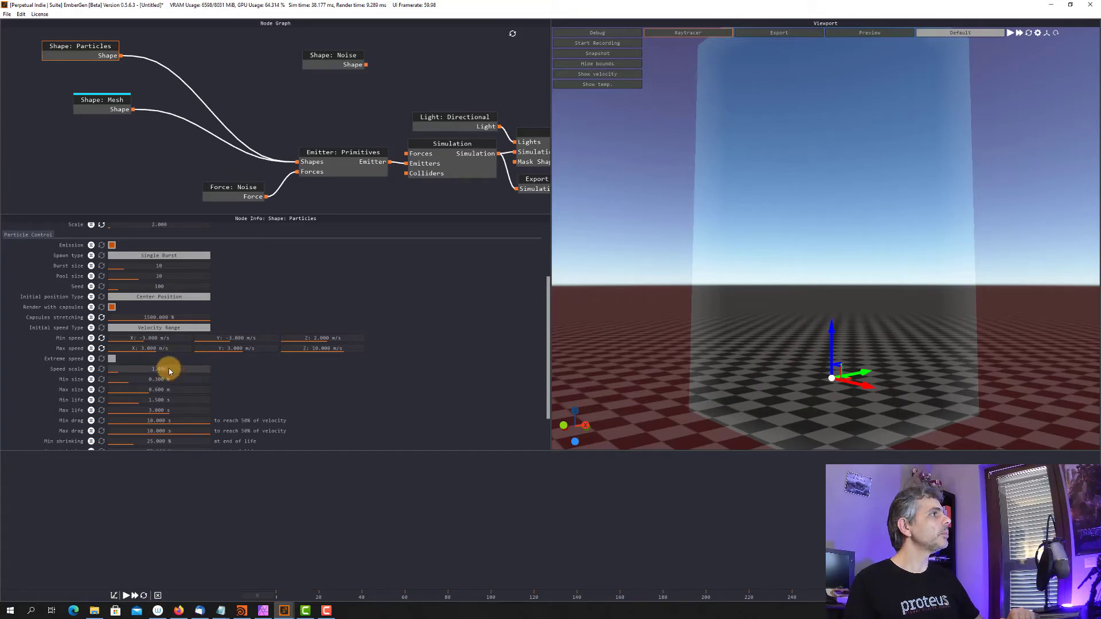
- Try a particle speed scale of 2 in a simulation run and restore the speed scale to its default
{"action": "left_click", "coordinate": [112, 359]}
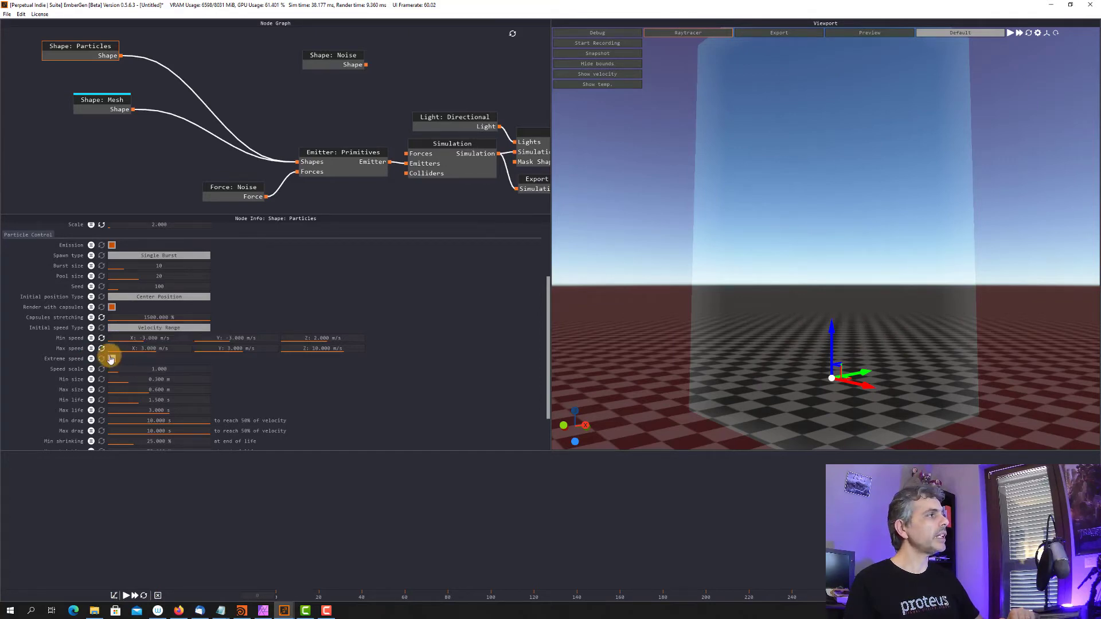
{"action": "mouse_move", "coordinate": [77, 362]}
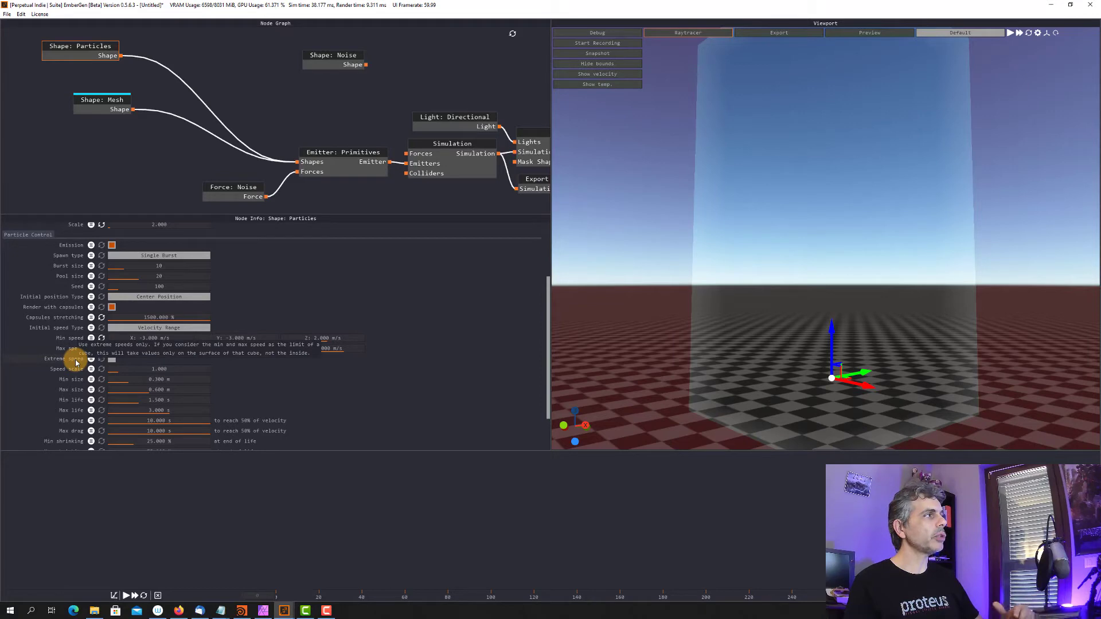
{"action": "left_click", "coordinate": [175, 374]}
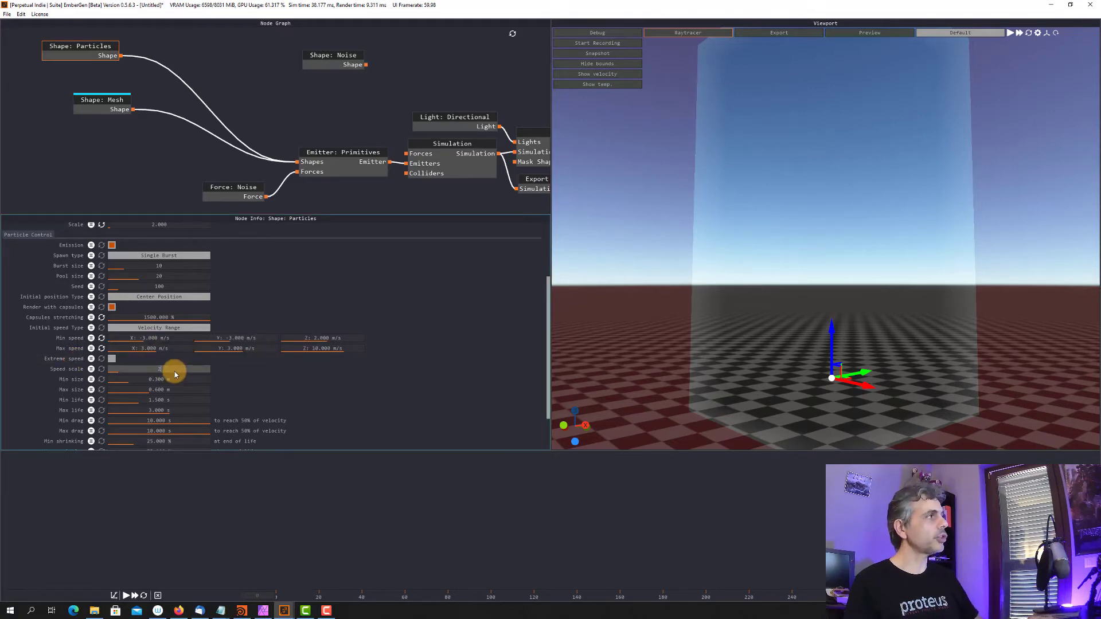
{"action": "left_click", "coordinate": [126, 596]}
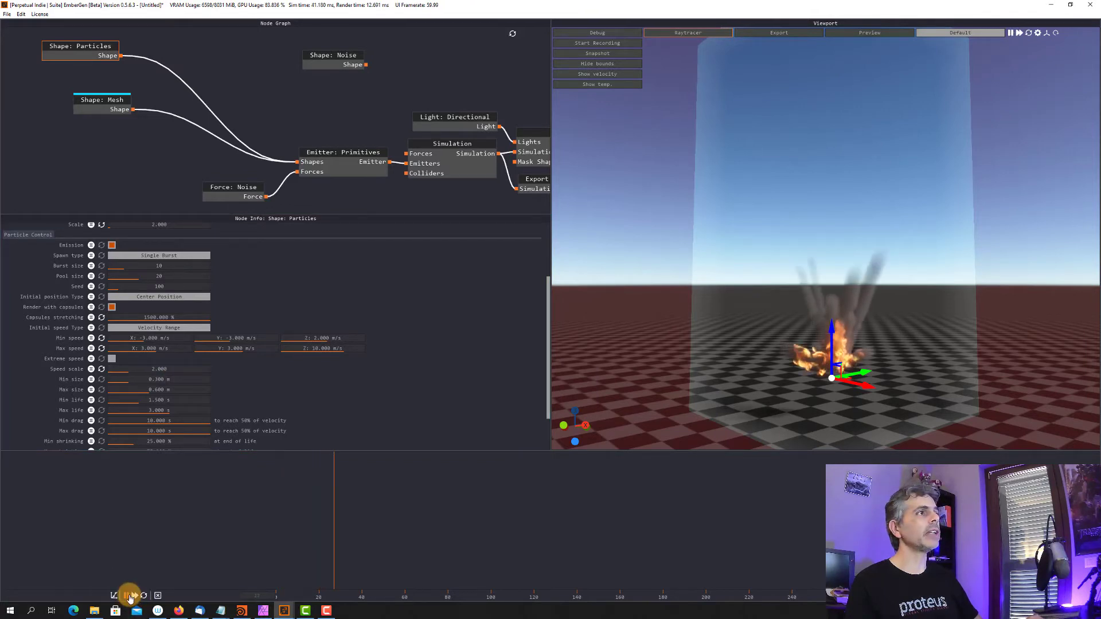
{"action": "left_click", "coordinate": [126, 597]}
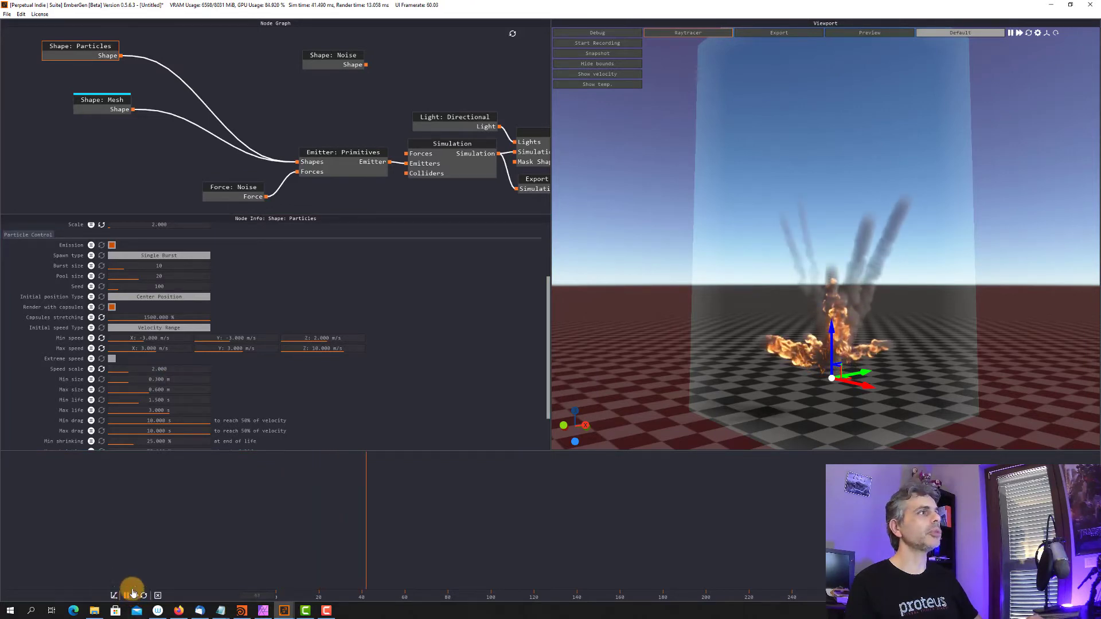
{"action": "left_click", "coordinate": [154, 373]}
{"action": "left_click", "coordinate": [102, 370]}
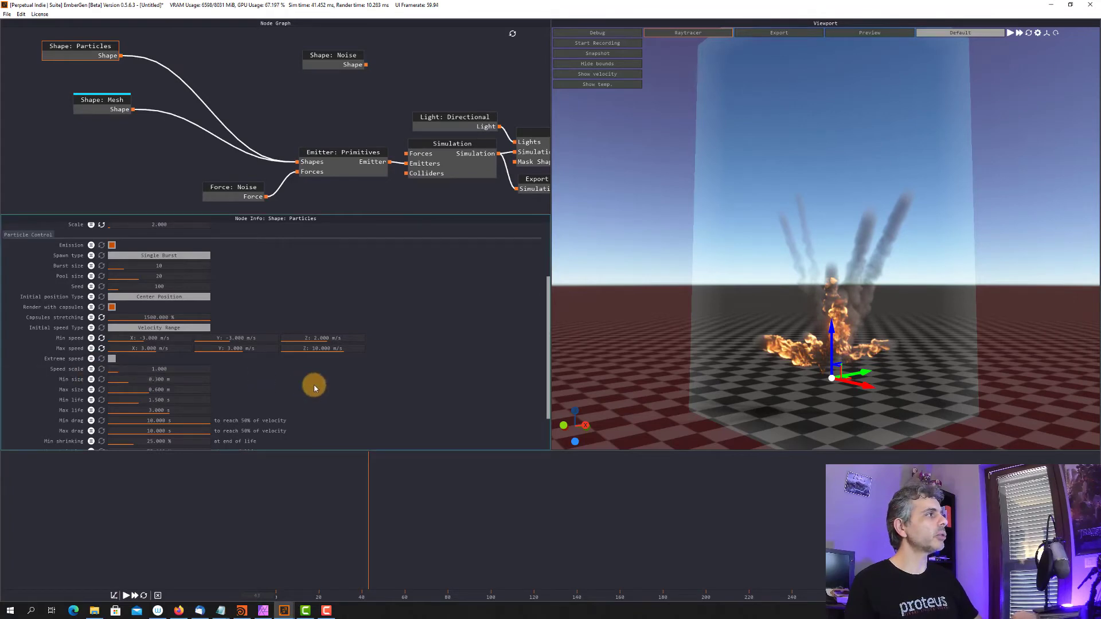
- Set the particles' minimum size to 0.1 m and maximum size to 1 m, and replay the simulation to inspect the size variation
{"action": "double_click", "coordinate": [180, 380]}
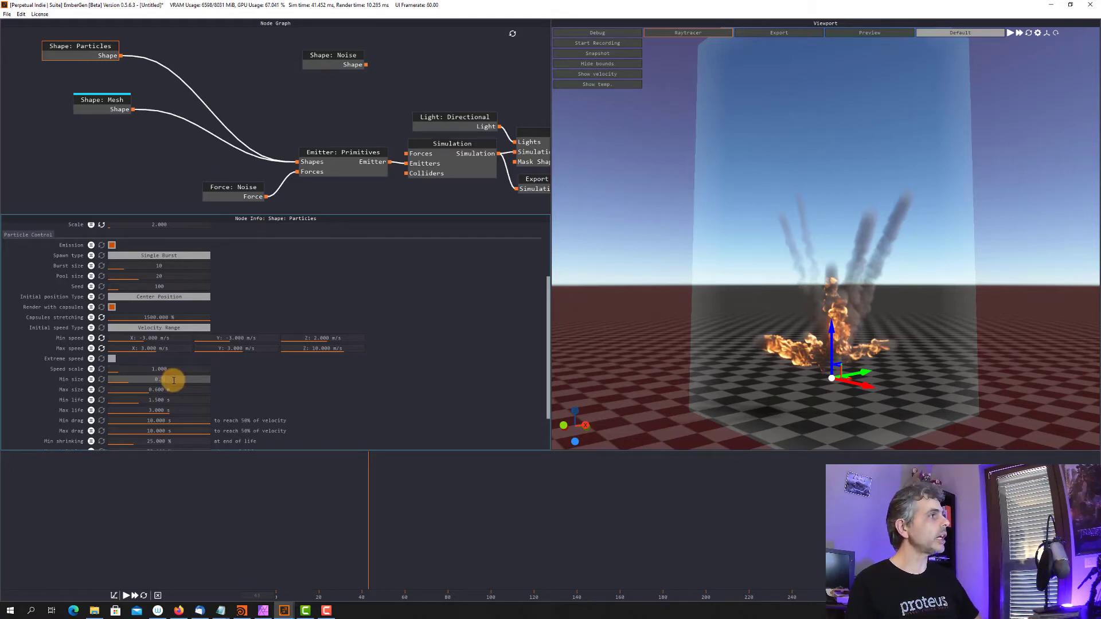
{"action": "type", "text": "0.1"}
{"action": "double_click", "coordinate": [171, 390]}
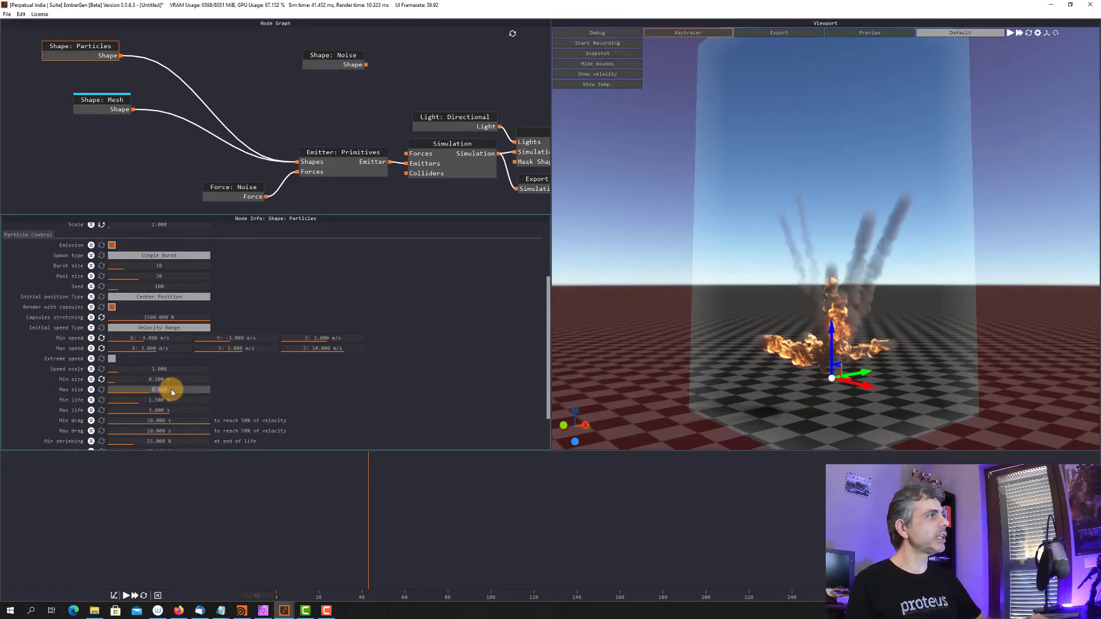
{"action": "type", "text": "1."}
{"action": "key", "text": "Return"}
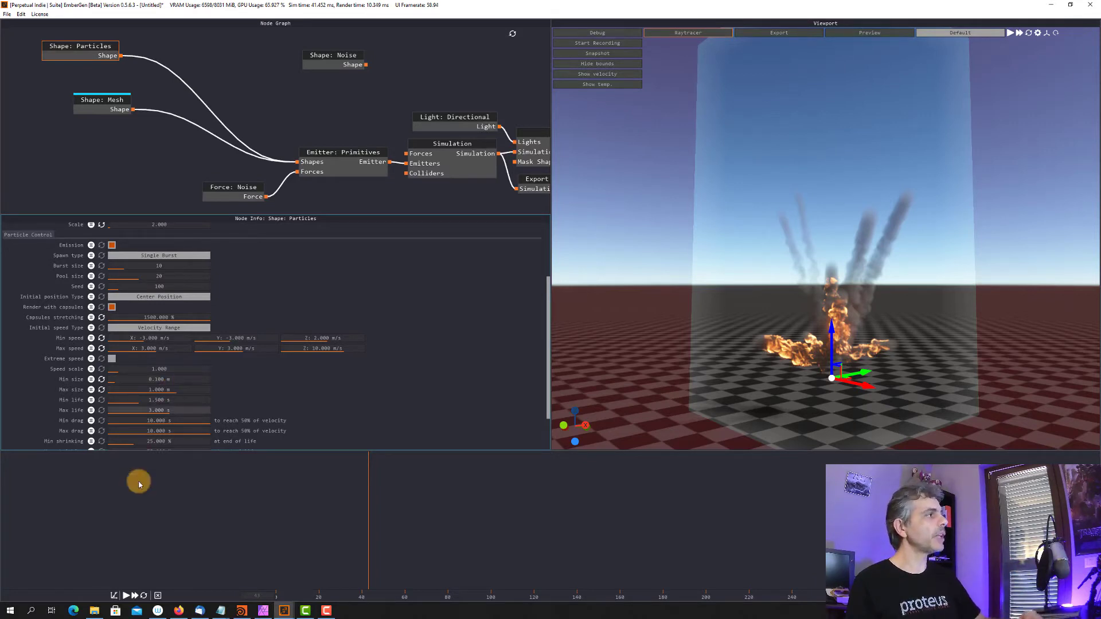
{"action": "left_click", "coordinate": [123, 594]}
{"action": "left_click", "coordinate": [126, 597]}
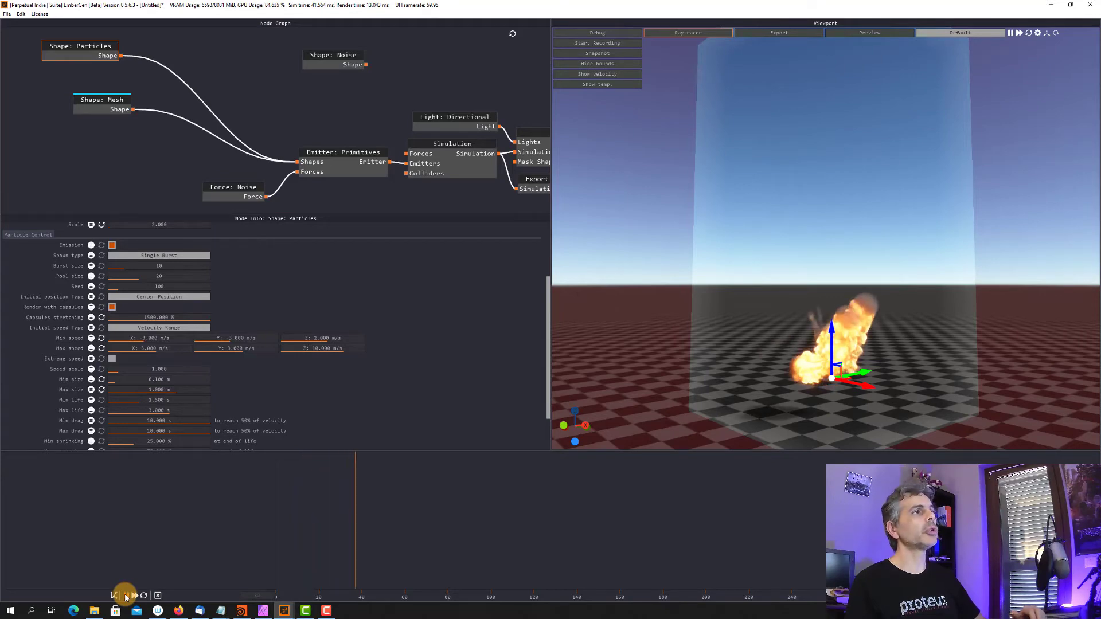
{"action": "mouse_move", "coordinate": [765, 350]}
{"action": "left_mouse_down"}
{"action": "mouse_move", "coordinate": [821, 353]}
{"action": "mouse_move", "coordinate": [751, 351]}
{"action": "mouse_move", "coordinate": [802, 349]}
{"action": "mouse_move", "coordinate": [770, 353]}
{"action": "left_mouse_up"}
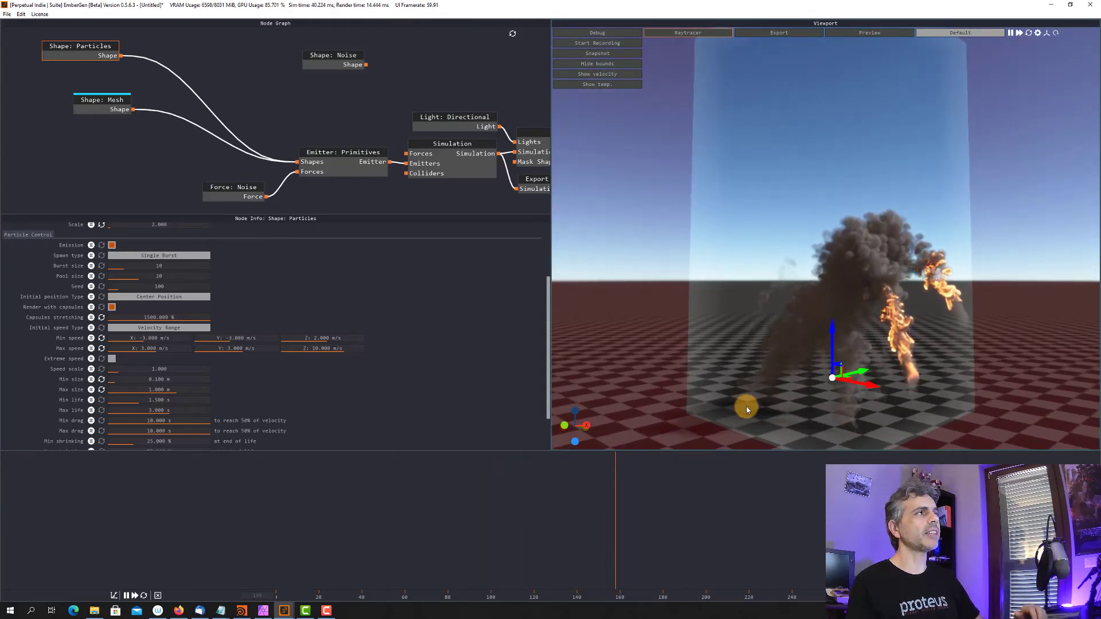
{"action": "left_click", "coordinate": [126, 595]}
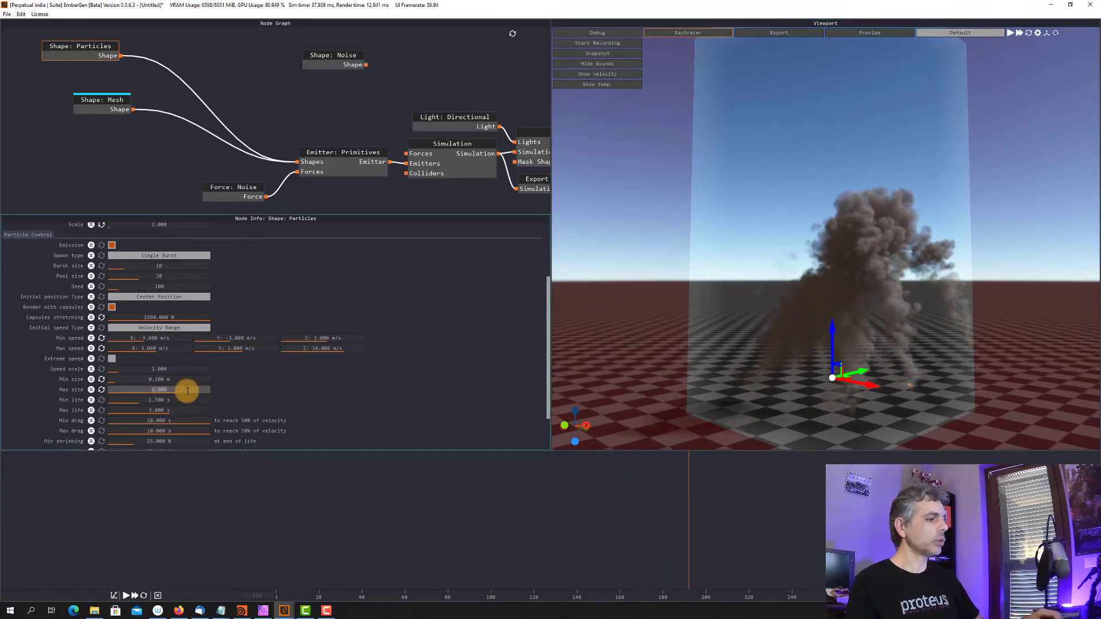
- Set the particles' maximum size back to 0.6 m and their maximum life to 6 s
{"action": "key", "text": "Return"}
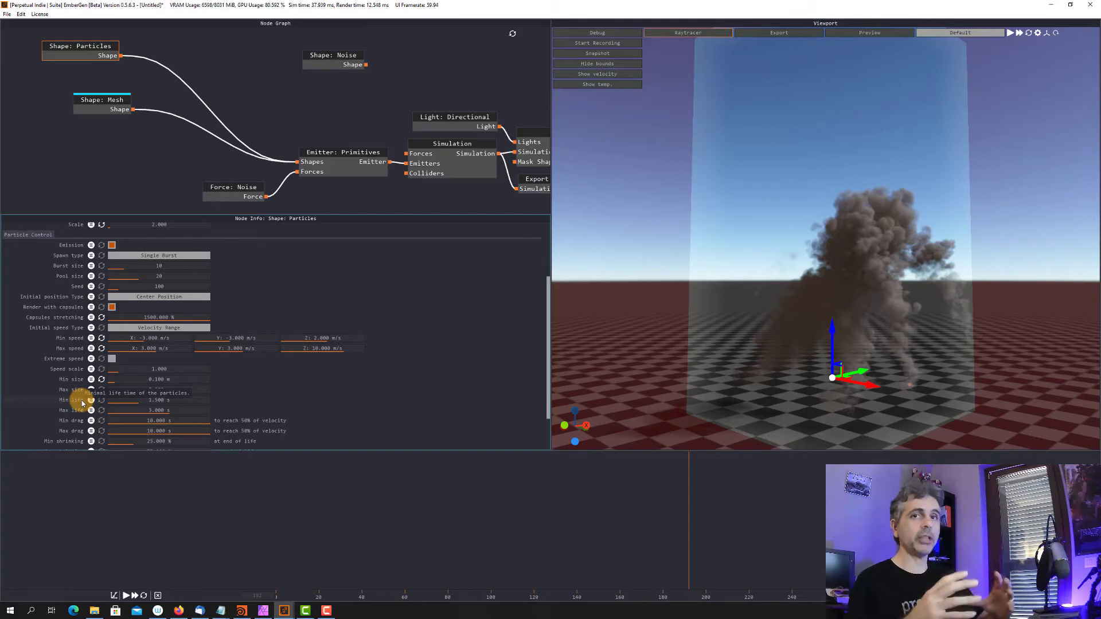
{"action": "double_click", "coordinate": [175, 410]}
{"action": "type", "text": "6"}
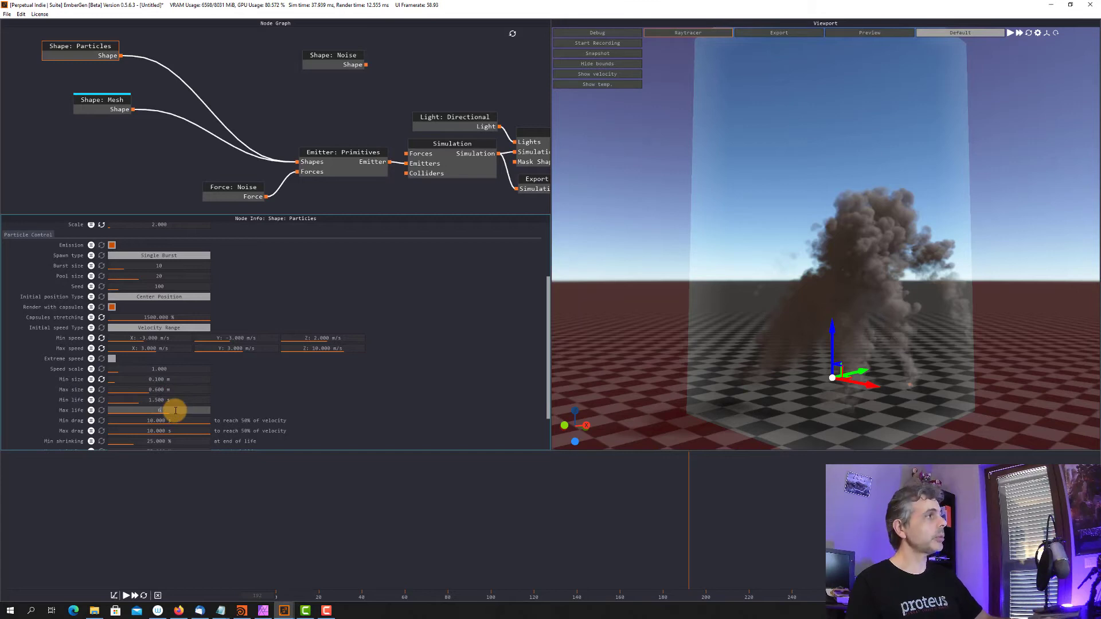
{"action": "key", "text": "Return"}
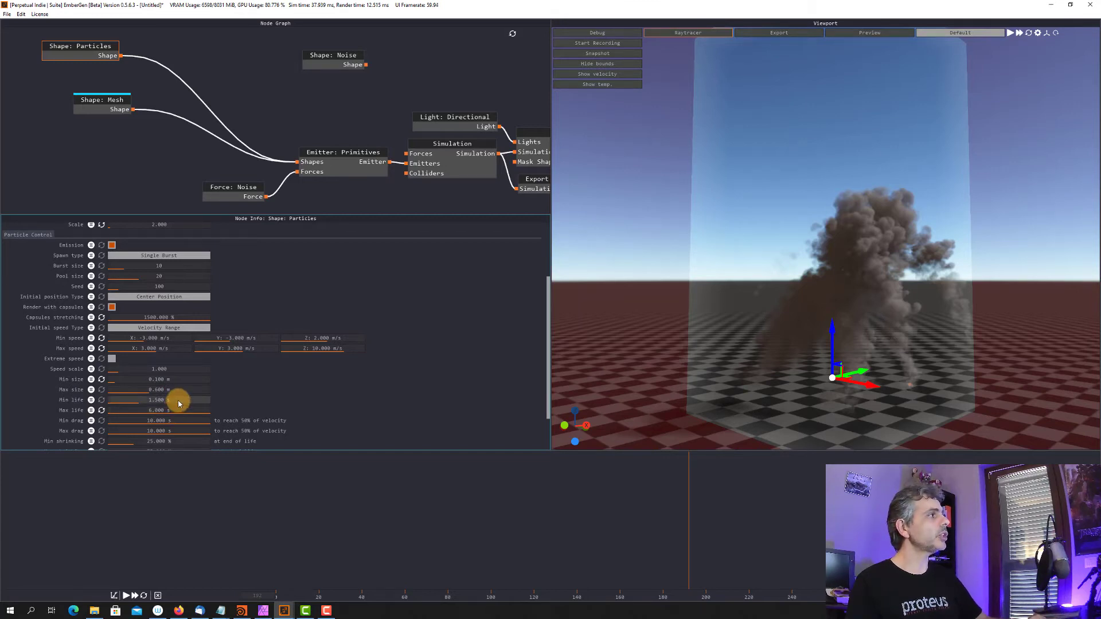
- Set the particles' minimum life to 0.75 s, run the simulation to inspect the varied lifetimes, and reset it
{"action": "double_click", "coordinate": [179, 401]}
{"action": "type", "text": "0."}
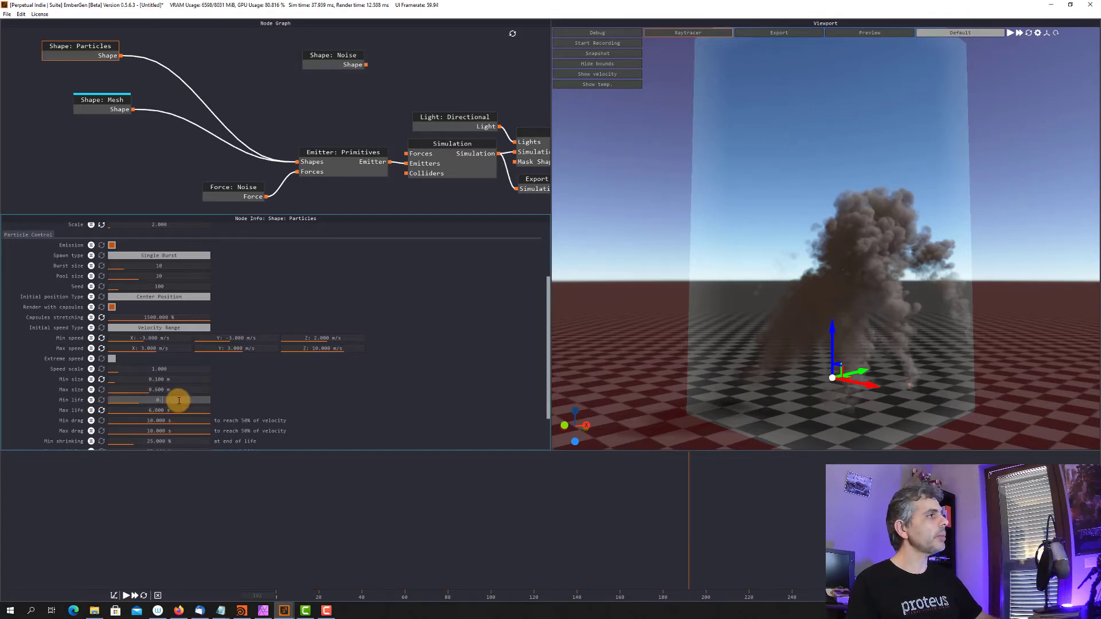
{"action": "type", "text": "75"}
{"action": "key", "text": "Return"}
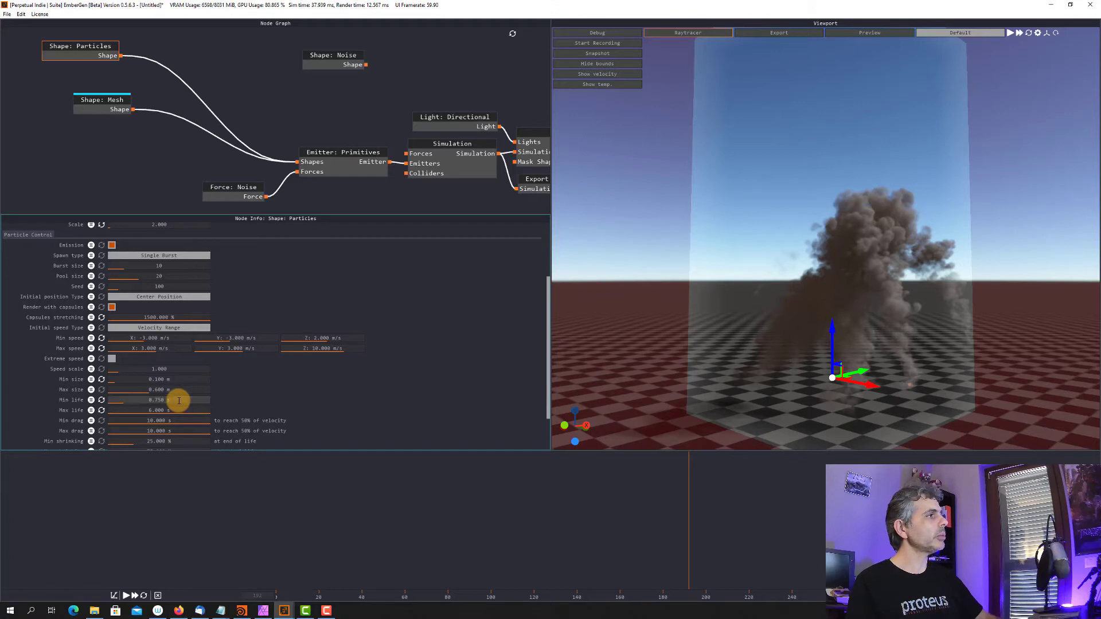
{"action": "left_click", "coordinate": [127, 597]}
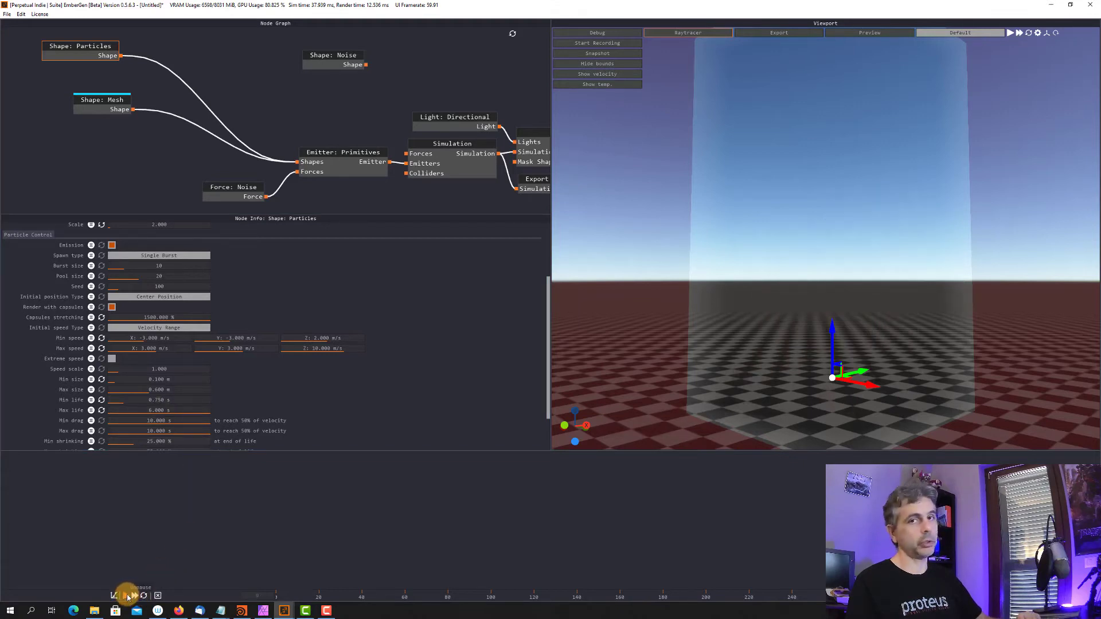
{"action": "left_click", "coordinate": [126, 597]}
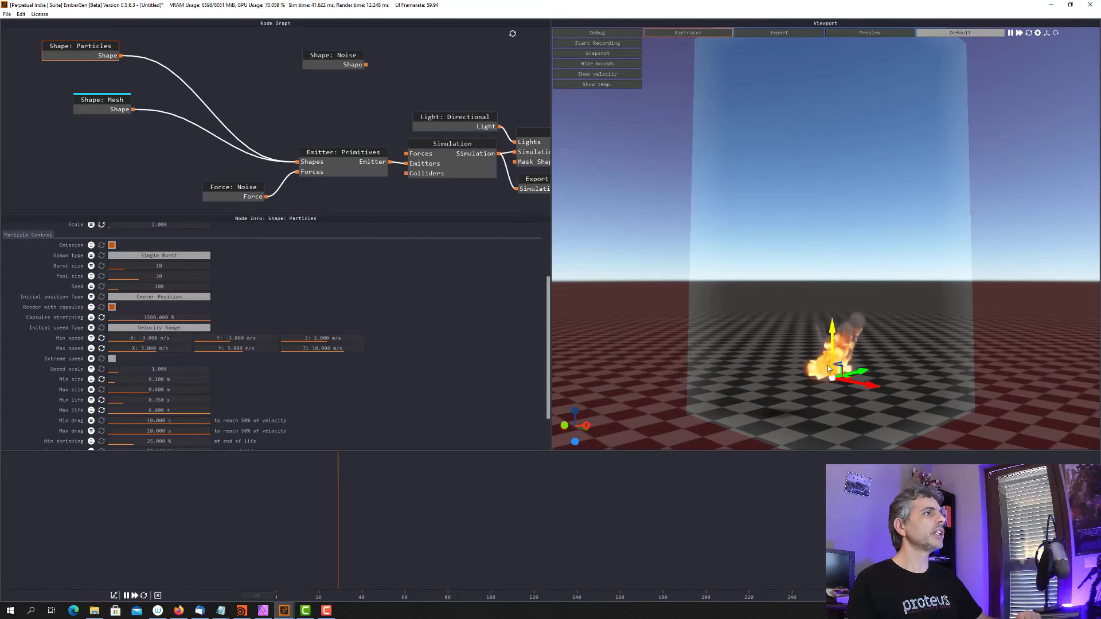
{"action": "mouse_move", "coordinate": [827, 366]}
{"action": "left_mouse_down"}
{"action": "mouse_move", "coordinate": [799, 326]}
{"action": "mouse_move", "coordinate": [797, 270]}
{"action": "mouse_move", "coordinate": [843, 367]}
{"action": "mouse_move", "coordinate": [890, 401]}
{"action": "mouse_move", "coordinate": [851, 232]}
{"action": "mouse_move", "coordinate": [873, 236]}
{"action": "mouse_move", "coordinate": [952, 306]}
{"action": "mouse_move", "coordinate": [923, 275]}
{"action": "mouse_move", "coordinate": [935, 304]}
{"action": "mouse_move", "coordinate": [898, 333]}
{"action": "mouse_move", "coordinate": [914, 378]}
{"action": "mouse_move", "coordinate": [352, 511]}
{"action": "left_mouse_up"}
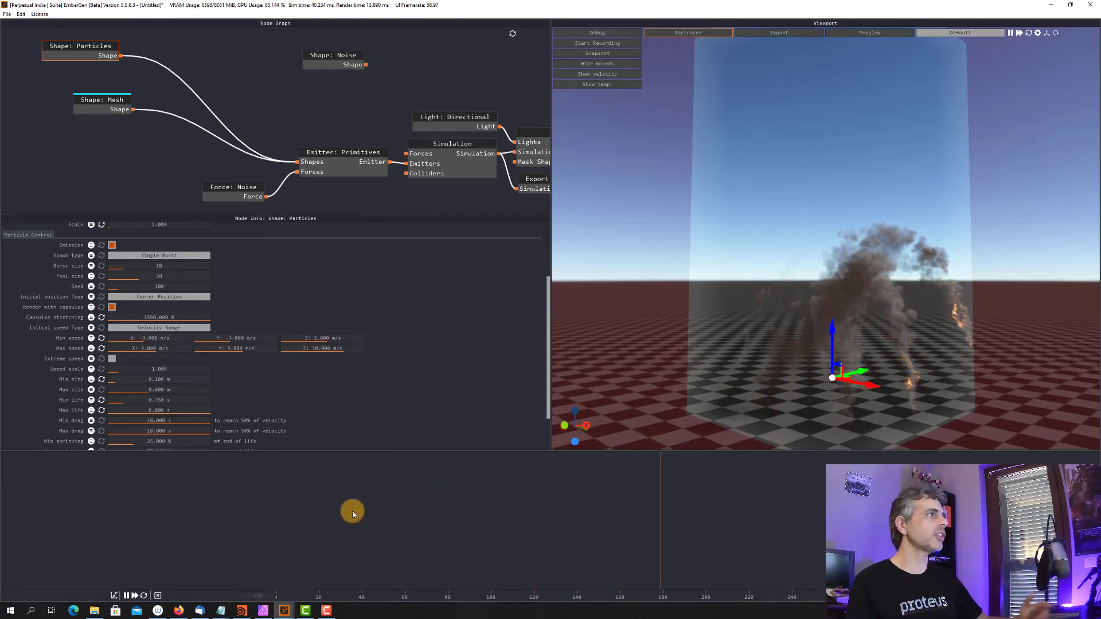
{"action": "left_click", "coordinate": [127, 596]}
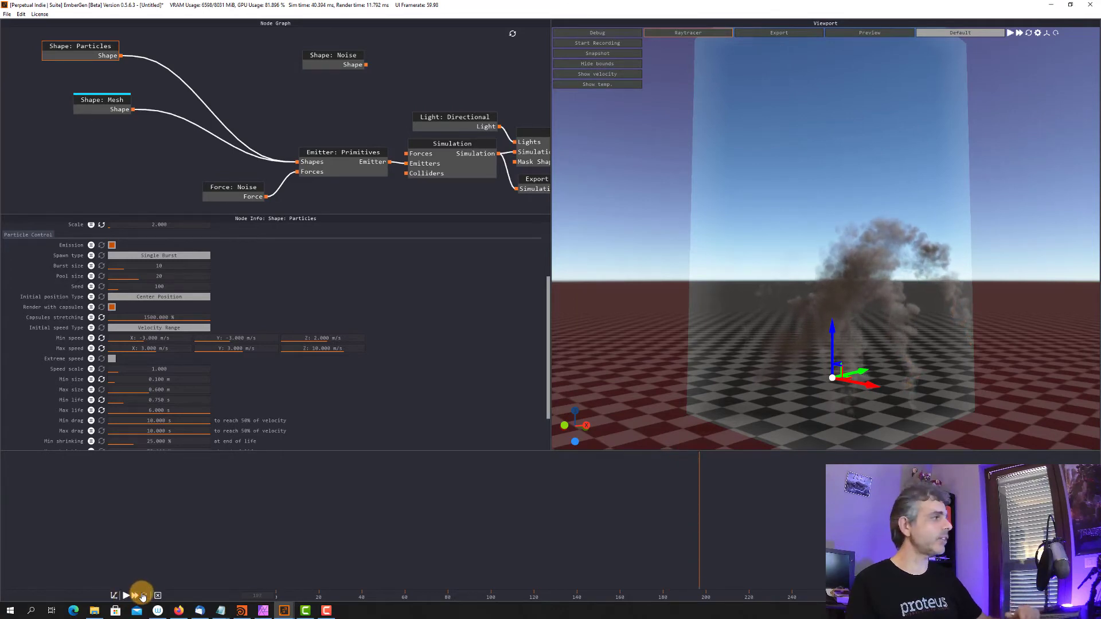
{"action": "left_click", "coordinate": [144, 596]}
- Set the particles' minimum drag to 5 s and maximum drag to 15 s, then run and reset the simulation
{"action": "scroll", "coordinate": [192, 373], "scroll_direction": "down", "scroll_amount": 1}
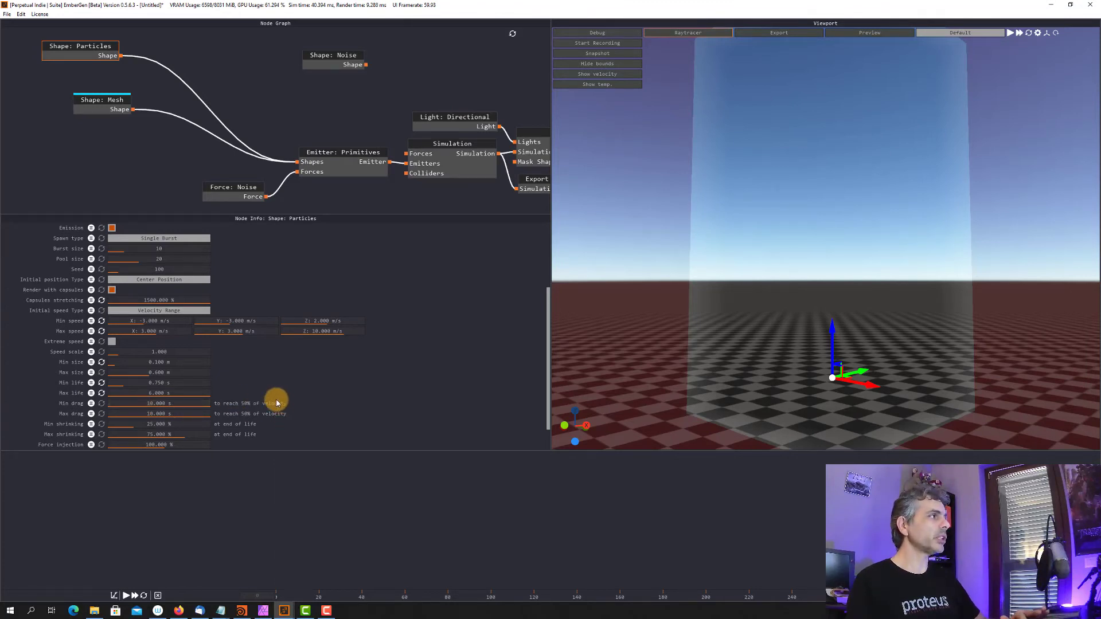
{"action": "double_click", "coordinate": [177, 404]}
{"action": "type", "text": "5"}
{"action": "key", "text": "Return"}
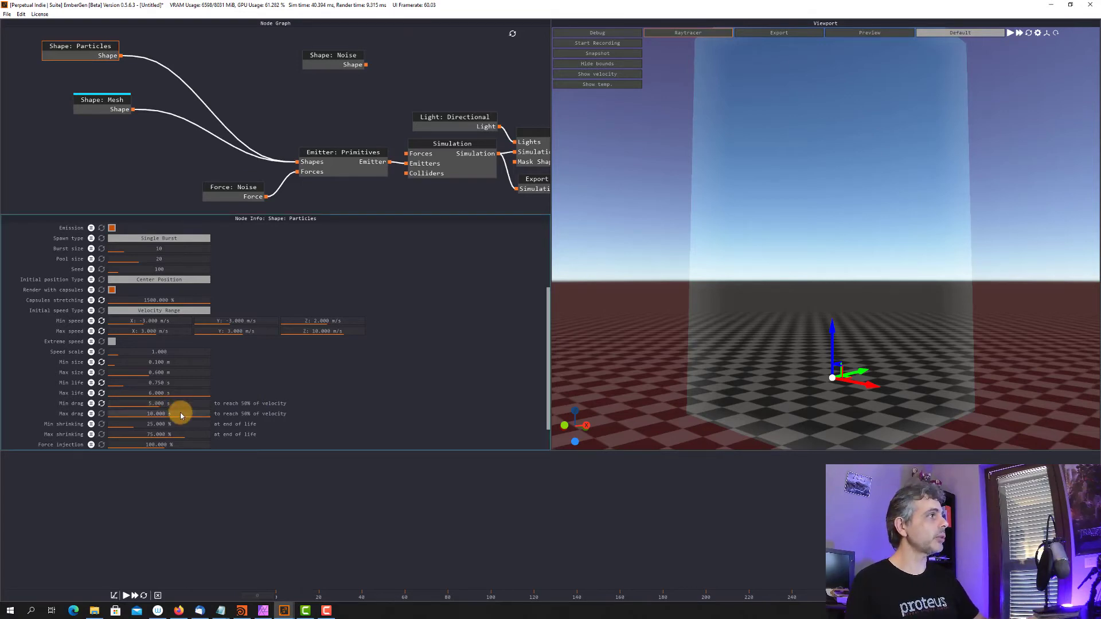
{"action": "double_click", "coordinate": [180, 412]}
{"action": "type", "text": "15"}
{"action": "key", "text": "Return"}
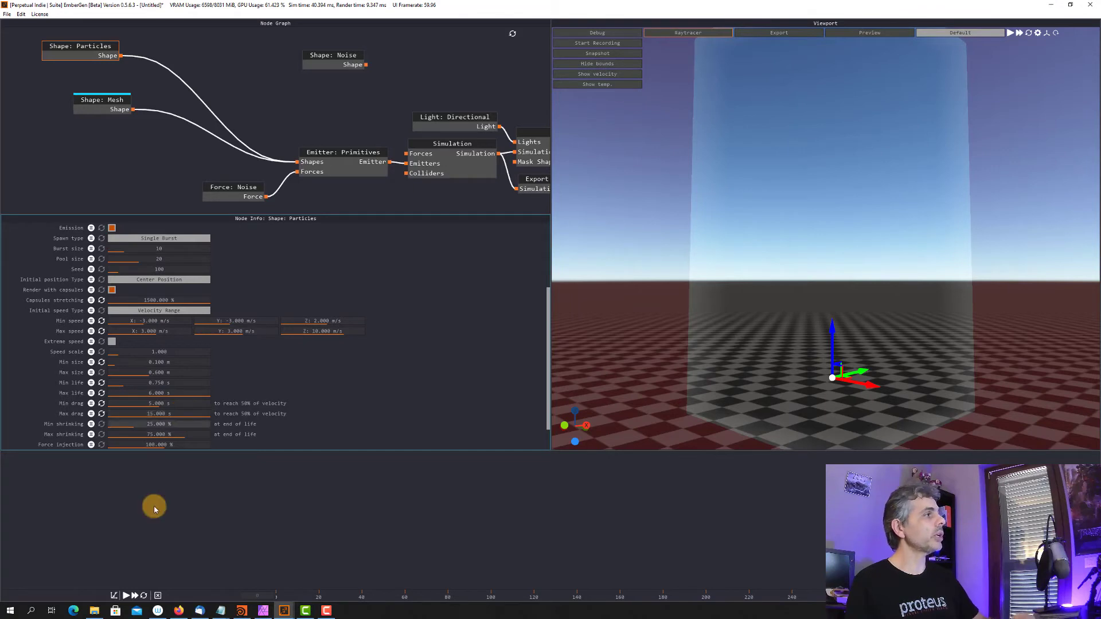
{"action": "left_click", "coordinate": [127, 596]}
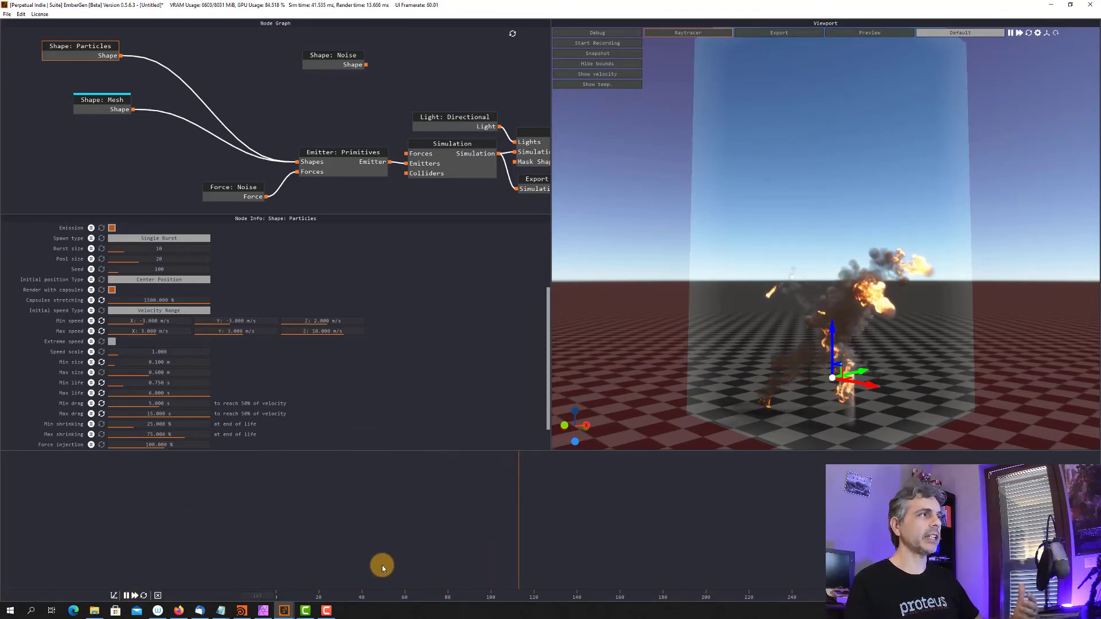
{"action": "left_click", "coordinate": [128, 595]}
{"action": "left_click", "coordinate": [144, 595]}
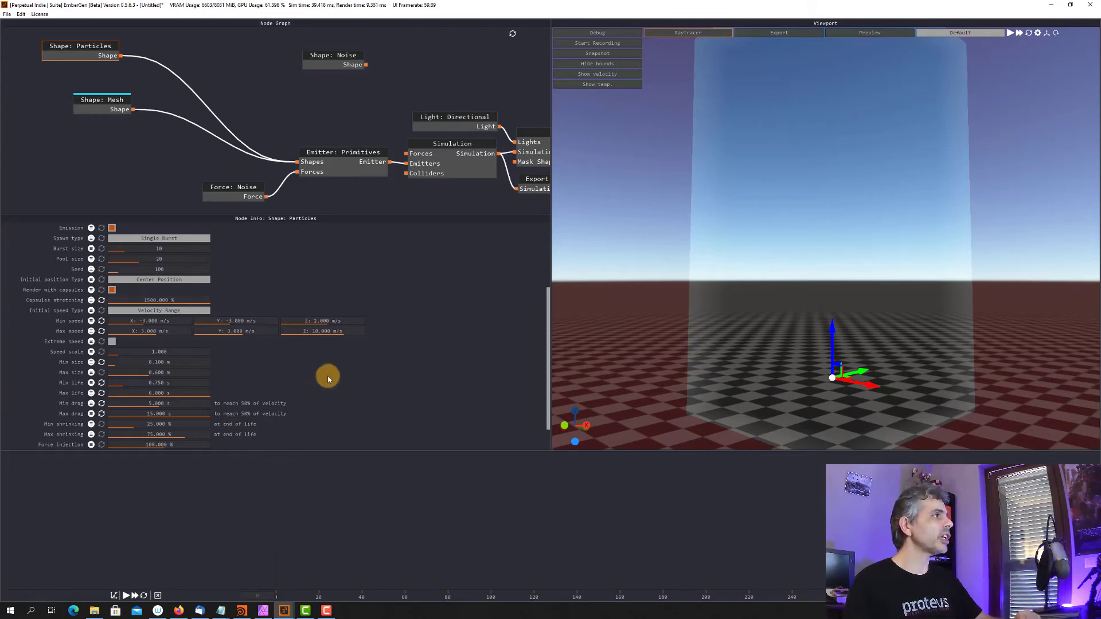
- Try a particle force injection of 0 % in a simulation run and reset the simulation
{"action": "scroll", "coordinate": [357, 371], "scroll_direction": "down", "scroll_amount": 1}
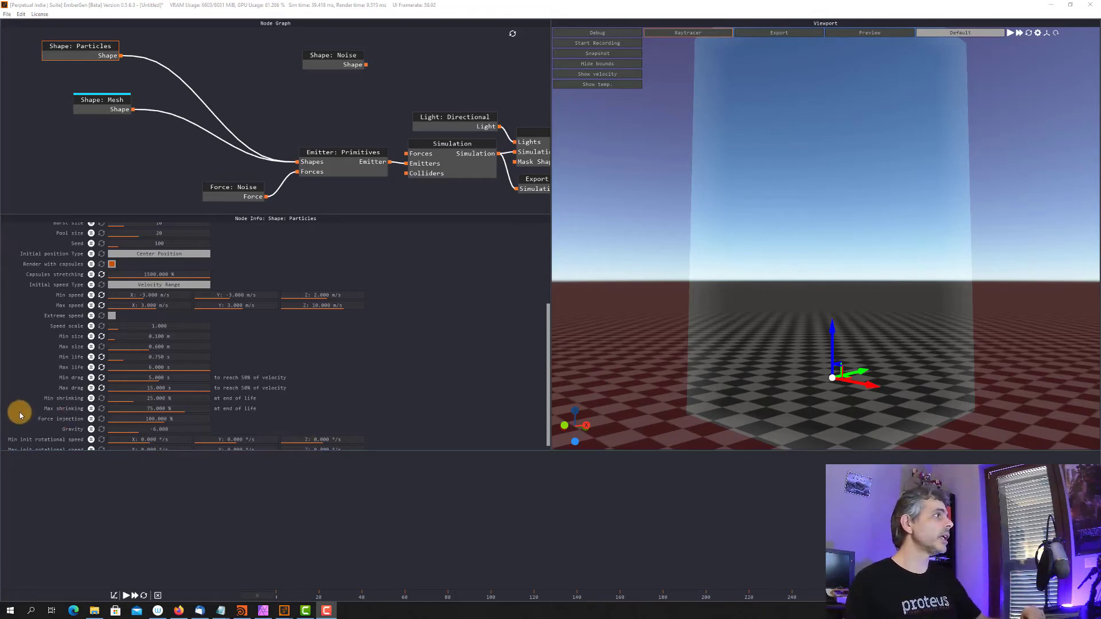
{"action": "mouse_move", "coordinate": [75, 400]}
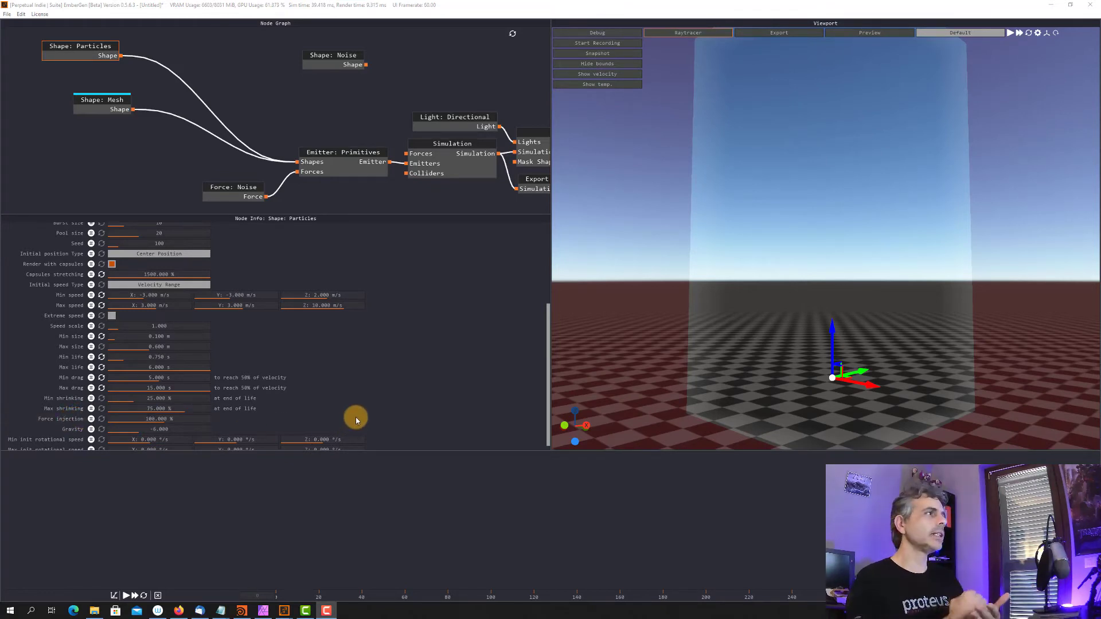
{"action": "double_click", "coordinate": [185, 421]}
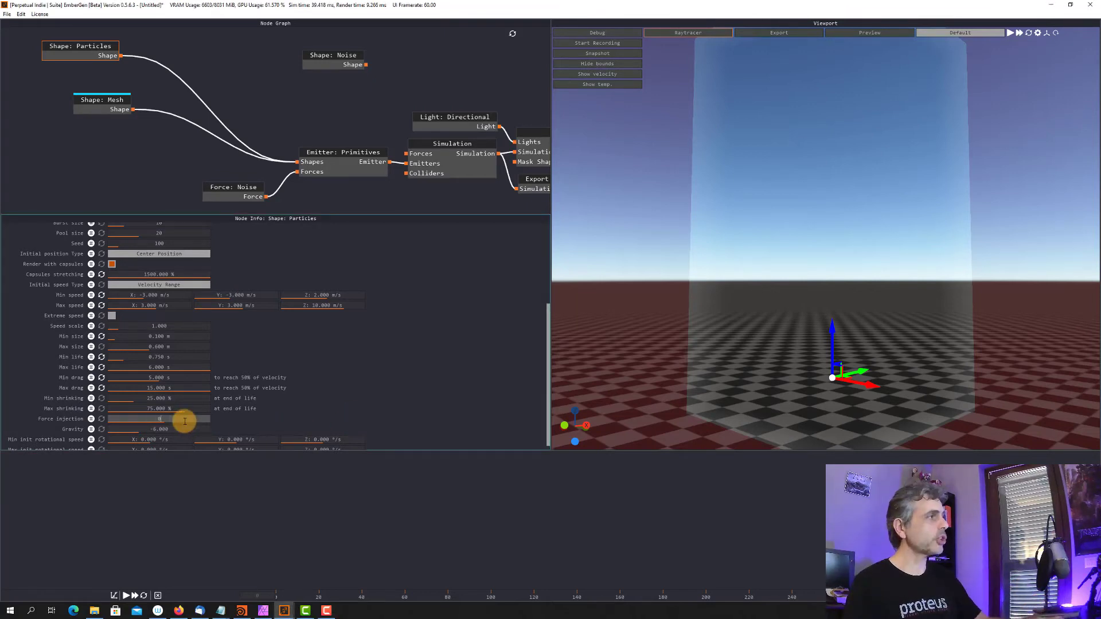
{"action": "type", "text": "000"}
{"action": "key", "text": "Return"}
{"action": "left_click", "coordinate": [126, 597]}
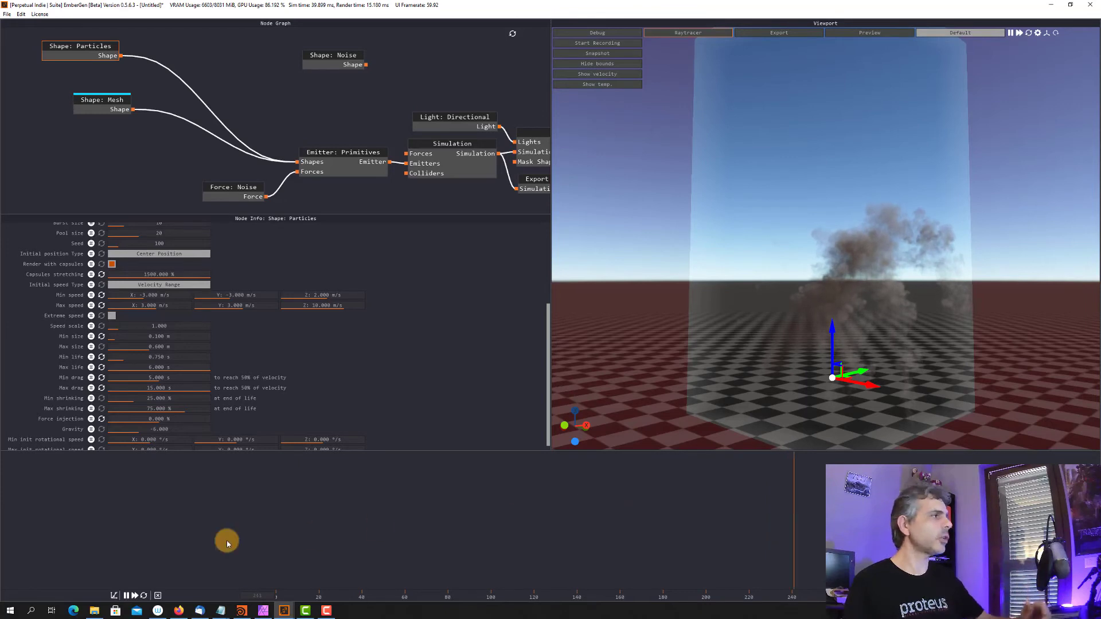
{"action": "left_click", "coordinate": [144, 597]}
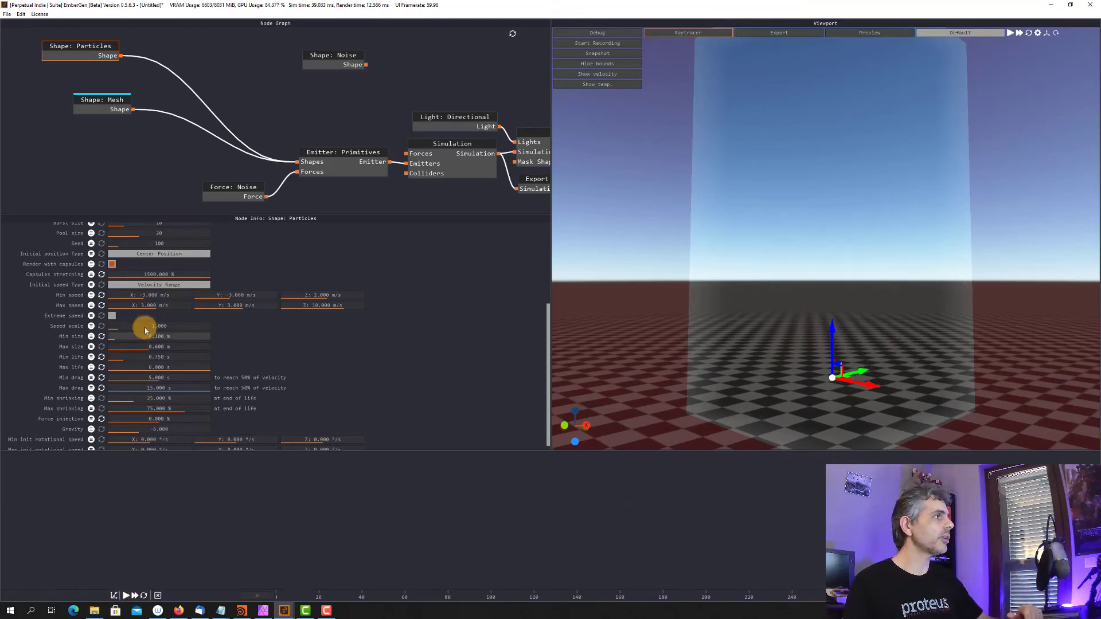
- Set the particles' force injection to 400 %, run the simulation, and pause it
{"action": "double_click", "coordinate": [179, 422]}
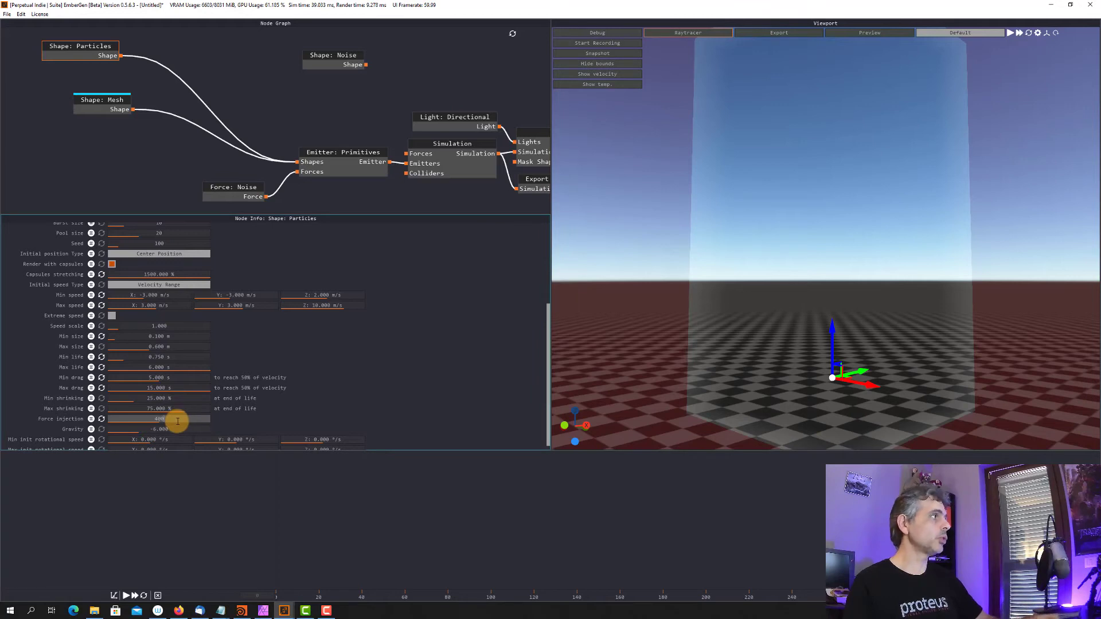
{"action": "key", "text": "Return"}
{"action": "left_click", "coordinate": [127, 599]}
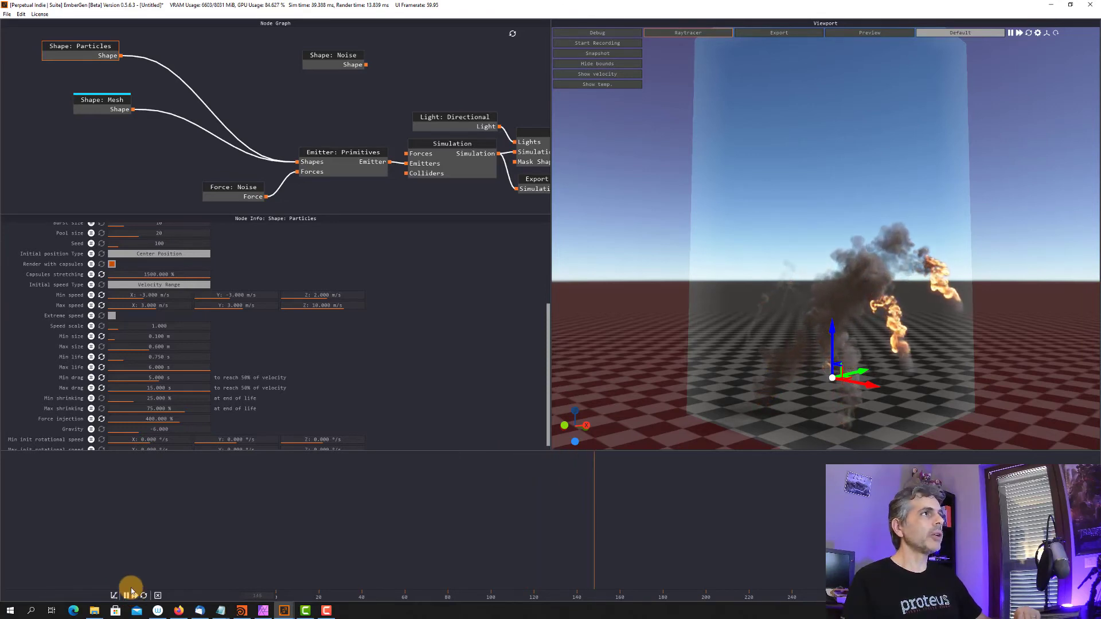
{"action": "left_click", "coordinate": [126, 596]}
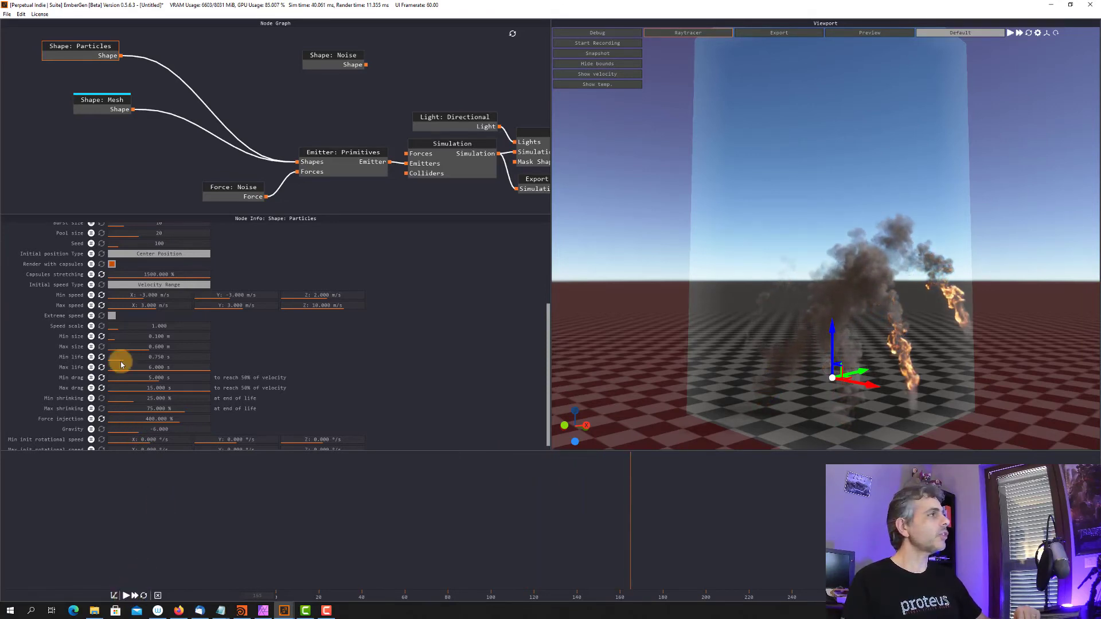
- Activate the mesh shape and run the simulation from the start, pausing it once the mesh fire is burning
{"action": "left_click", "coordinate": [97, 101]}
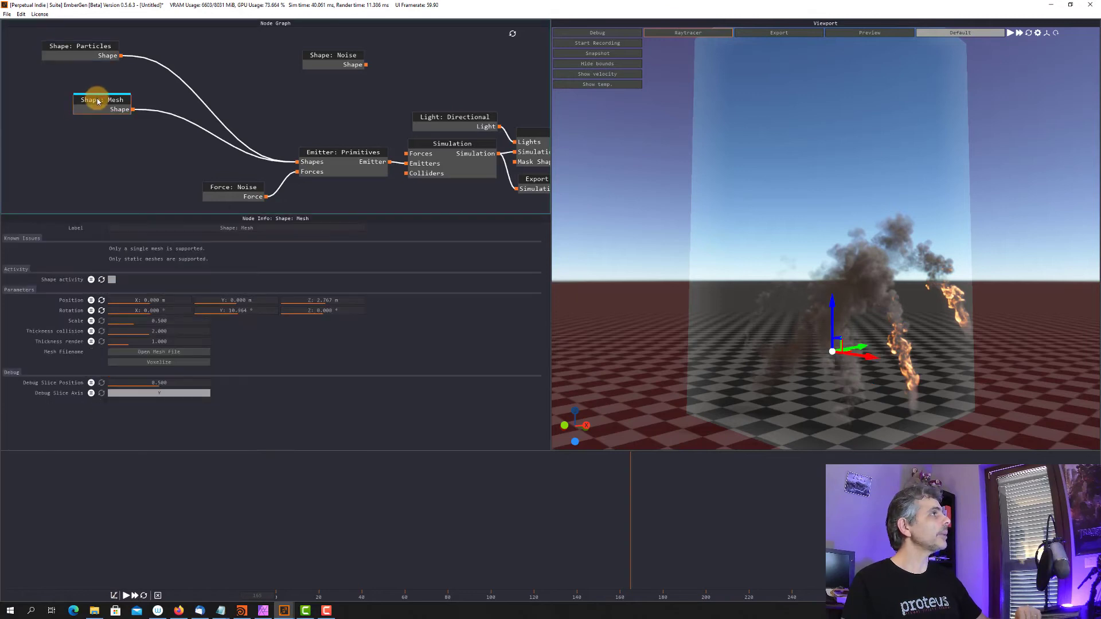
{"action": "left_click", "coordinate": [144, 596]}
{"action": "left_click", "coordinate": [128, 597]}
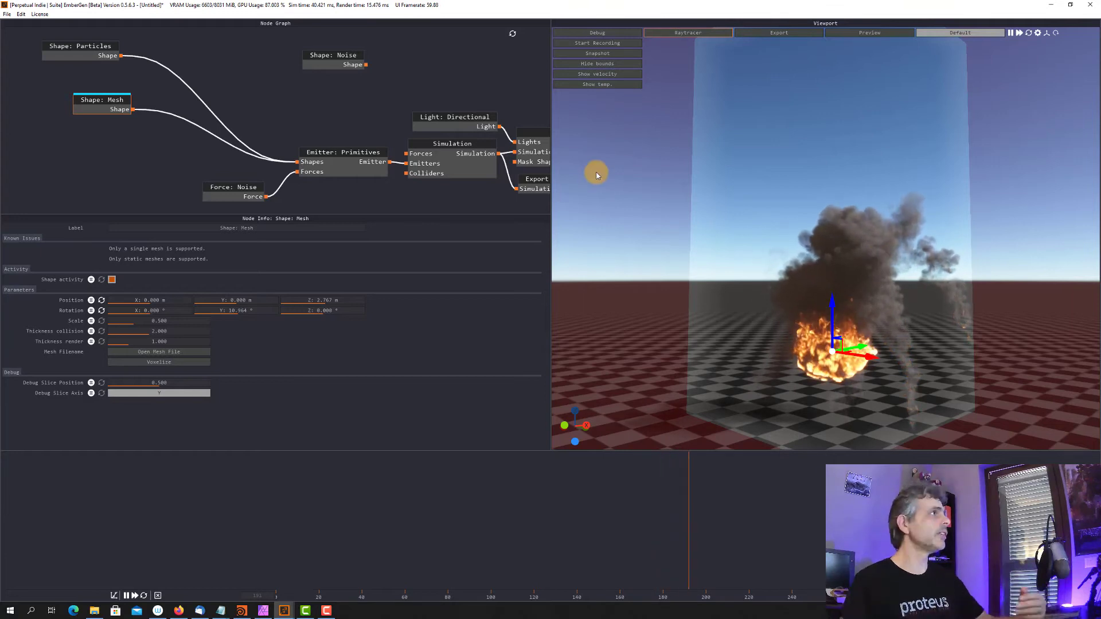
{"action": "left_click", "coordinate": [126, 595]}
- Show the velocity vectors in the viewport, replay the simulation to examine them up close, and hide them again
{"action": "left_click", "coordinate": [601, 74]}
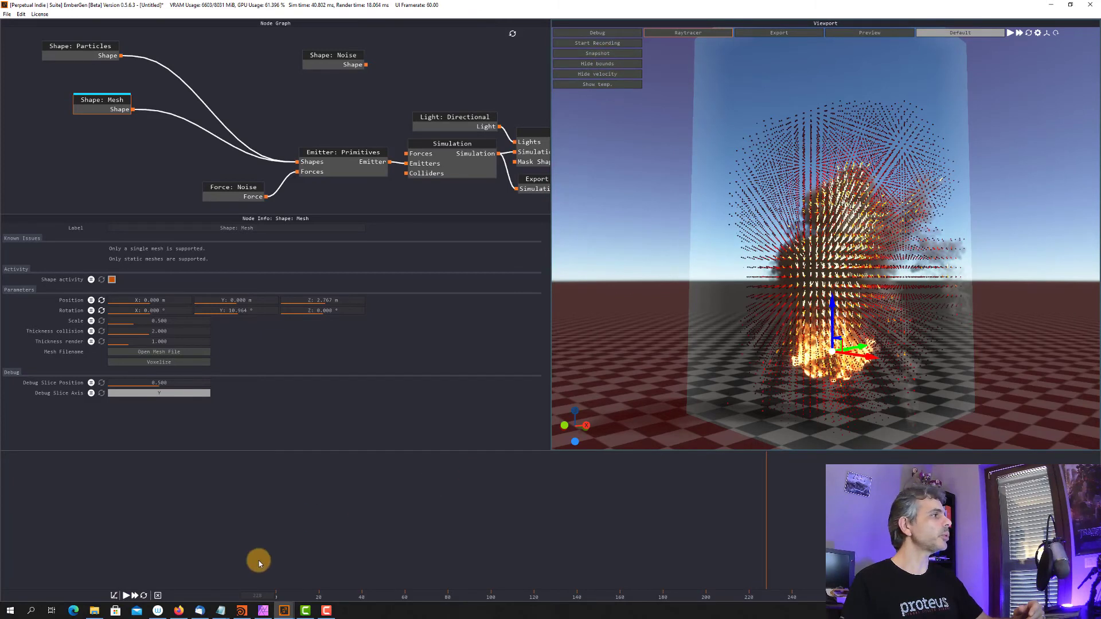
{"action": "left_click", "coordinate": [144, 595]}
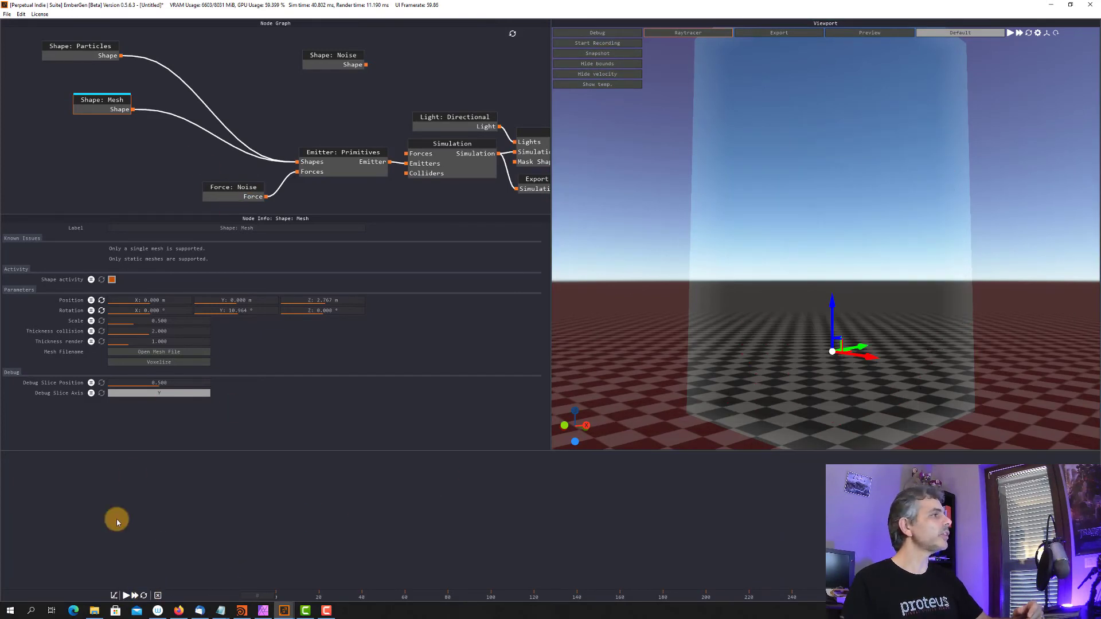
{"action": "left_click", "coordinate": [126, 597]}
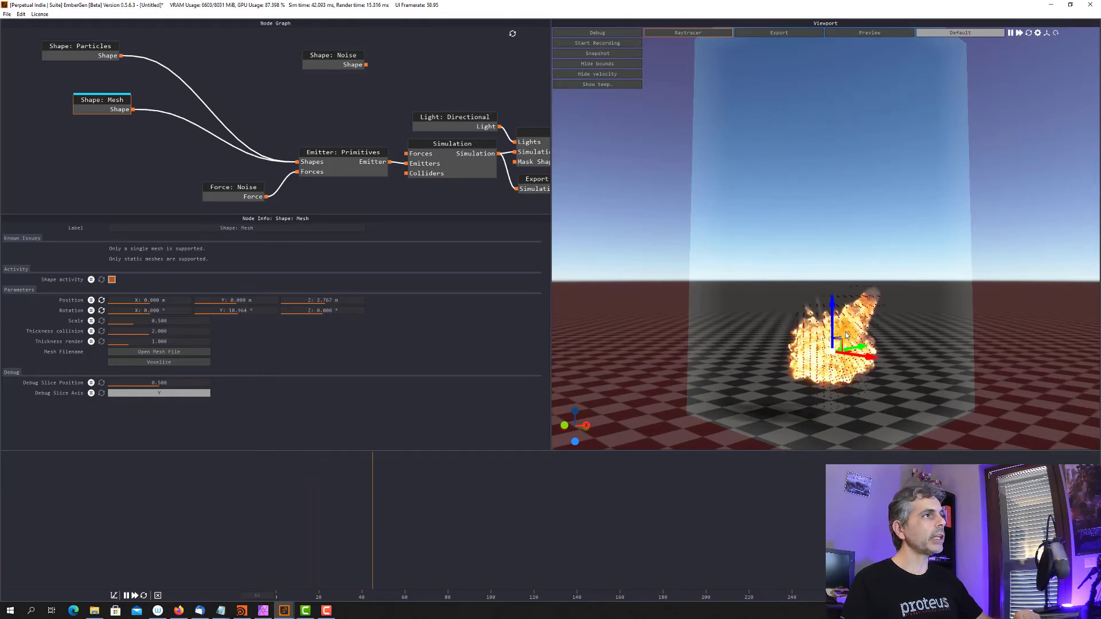
{"action": "scroll", "coordinate": [855, 319], "scroll_direction": "up", "scroll_amount": 5}
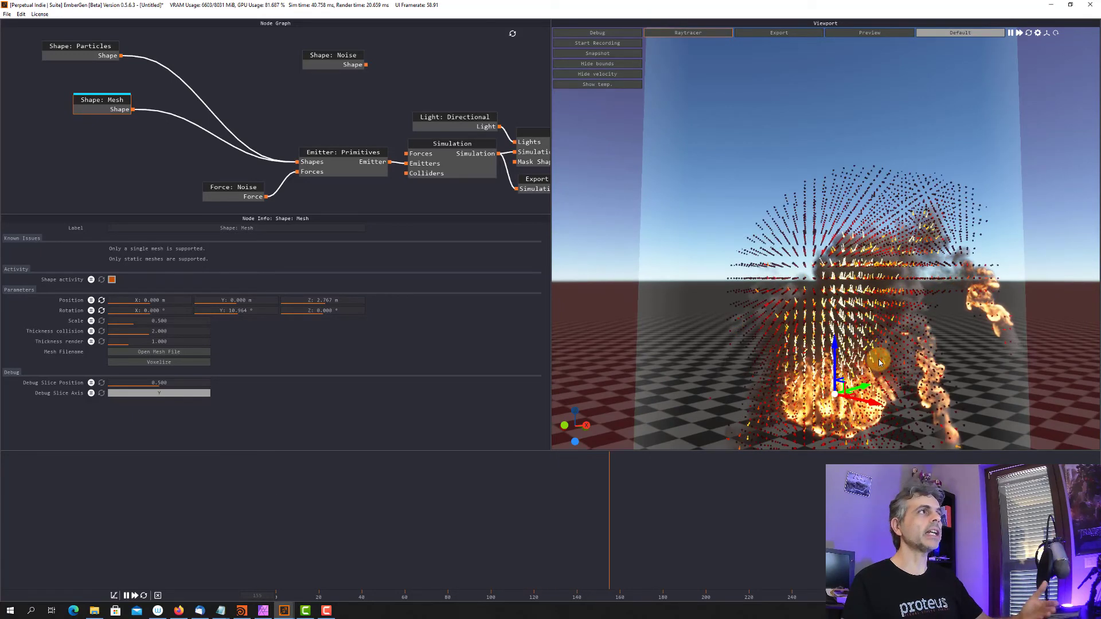
{"action": "left_click", "coordinate": [599, 74]}
{"action": "scroll", "coordinate": [769, 324], "scroll_direction": "down", "scroll_amount": 3}
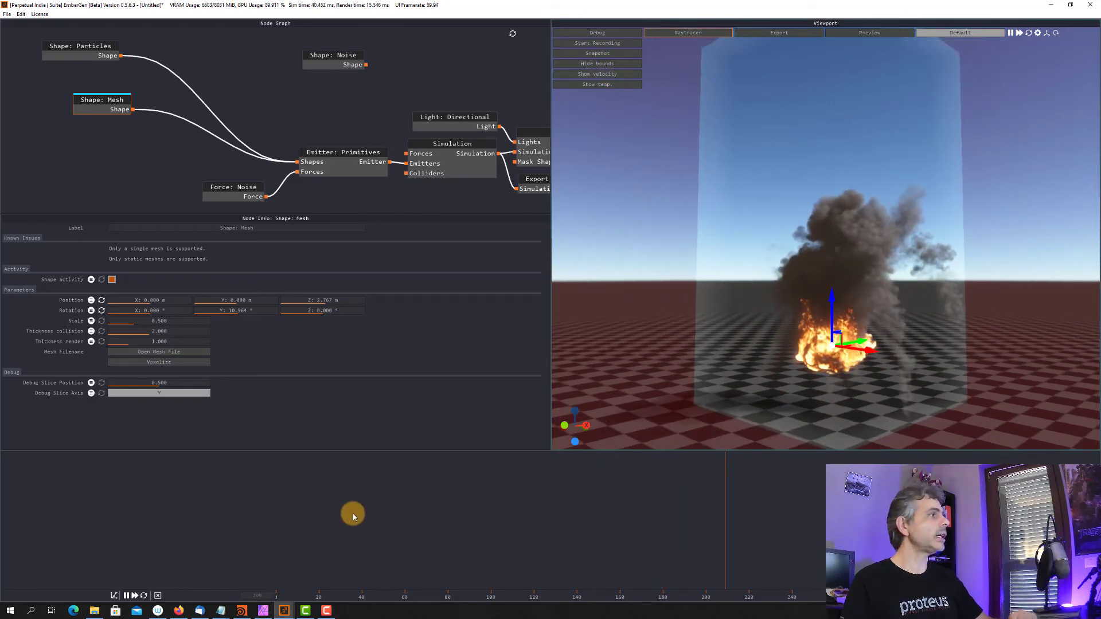
- Pause the simulation, deactivate the mesh shape, and reset the simulation with the particles shape selected
{"action": "left_click", "coordinate": [126, 597]}
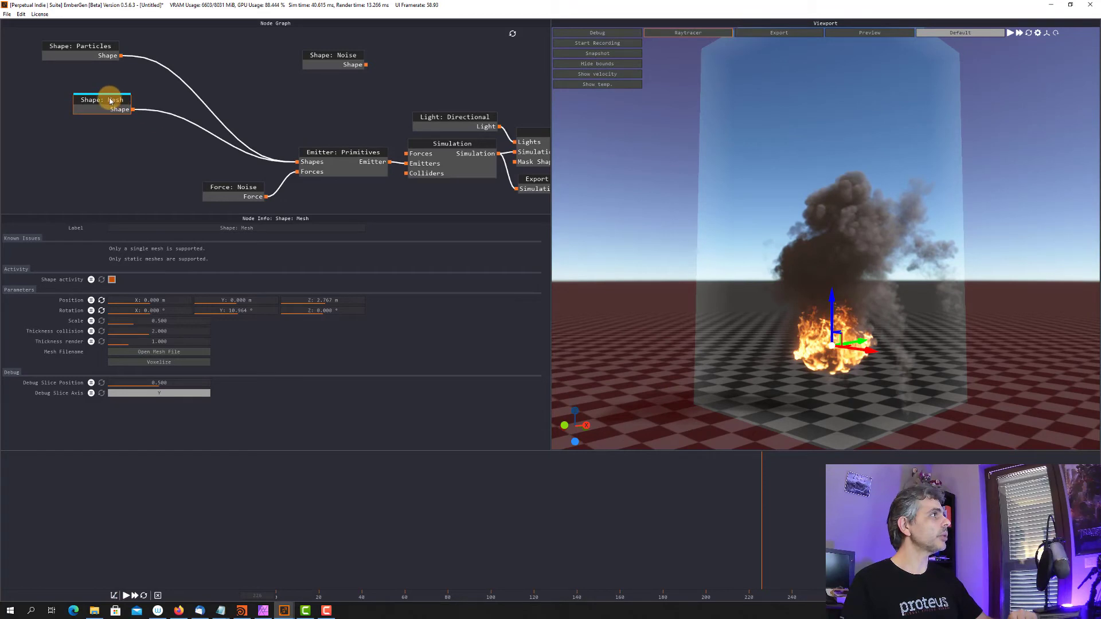
{"action": "left_click", "coordinate": [112, 280]}
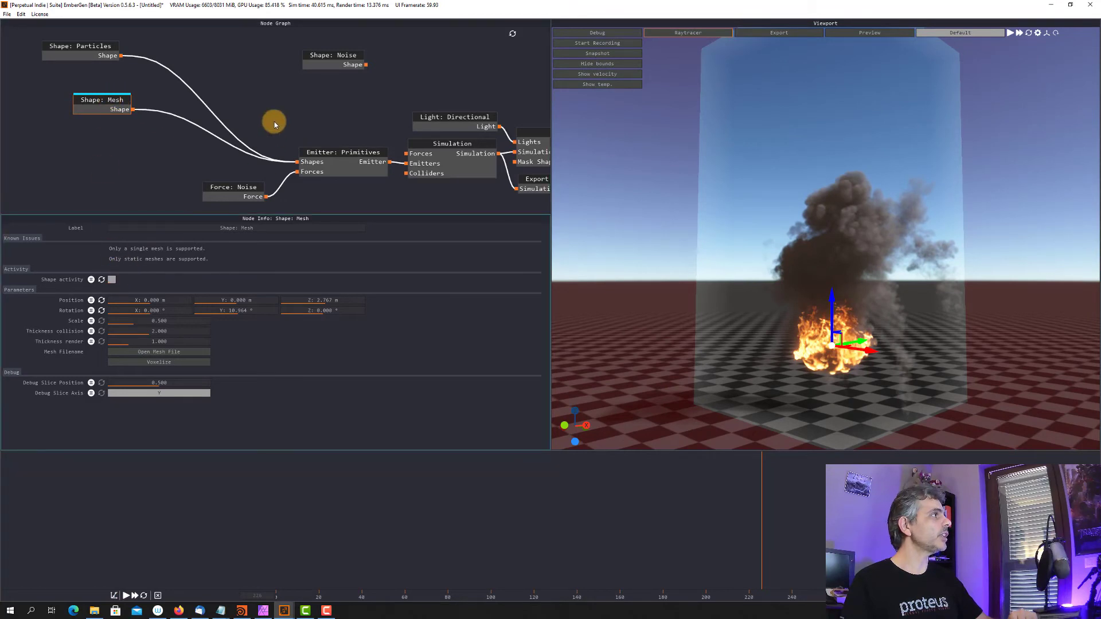
{"action": "left_click", "coordinate": [79, 47]}
{"action": "left_click", "coordinate": [144, 596]}
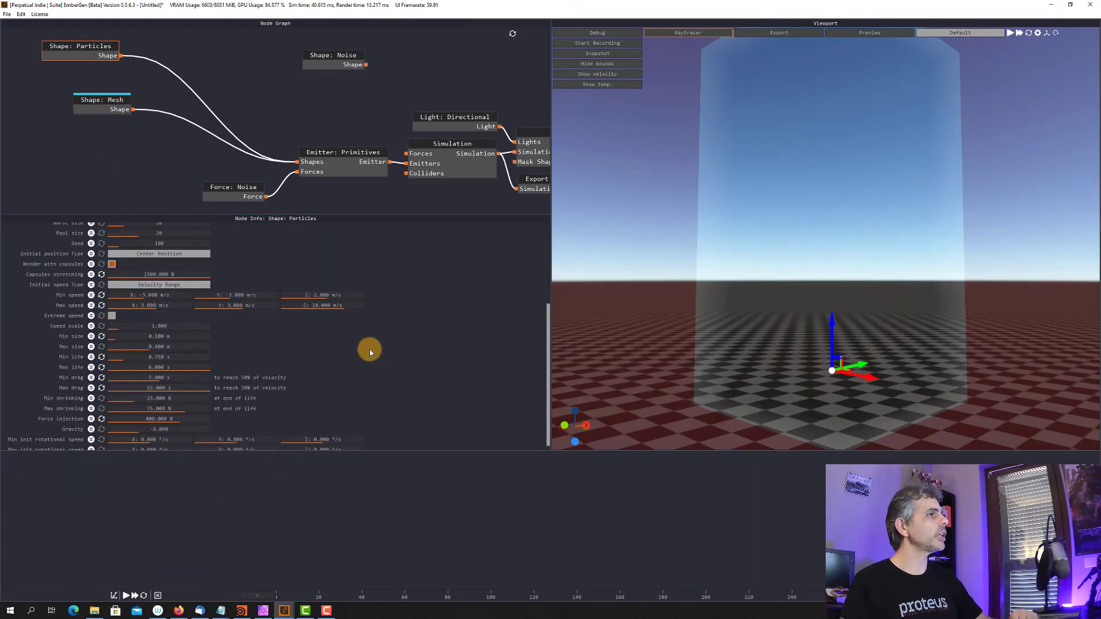
- Try a particle gravity of -20 in a simulation run, pause it, and restore the gravity to -6
{"action": "scroll", "coordinate": [370, 343], "scroll_direction": "down", "scroll_amount": 1}
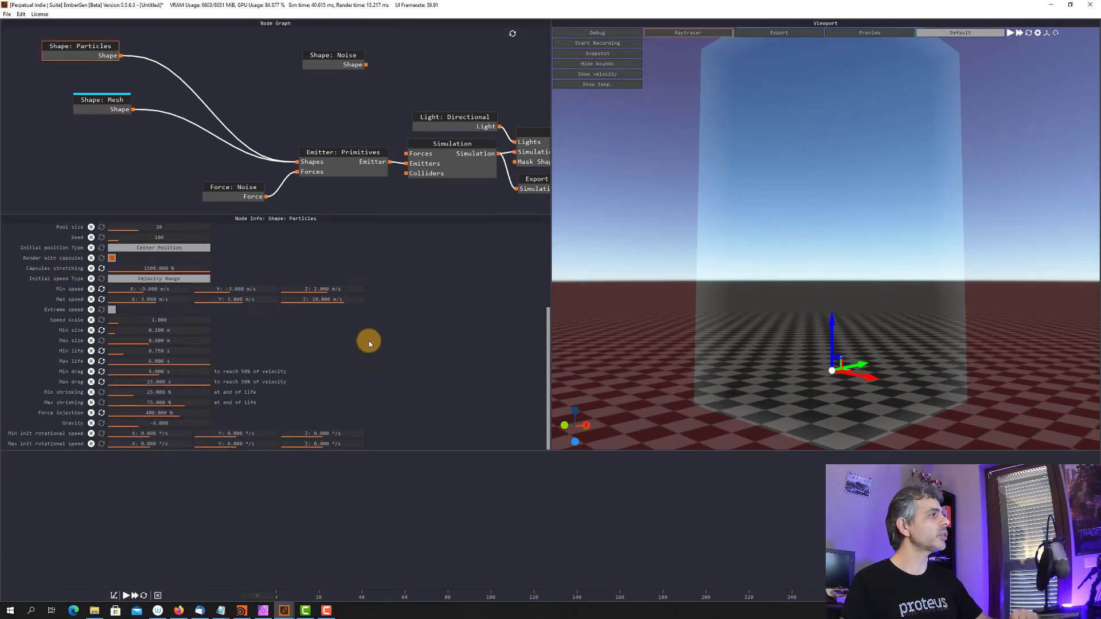
{"action": "double_click", "coordinate": [183, 423]}
{"action": "type", "text": "-20"}
{"action": "key", "text": "Return"}
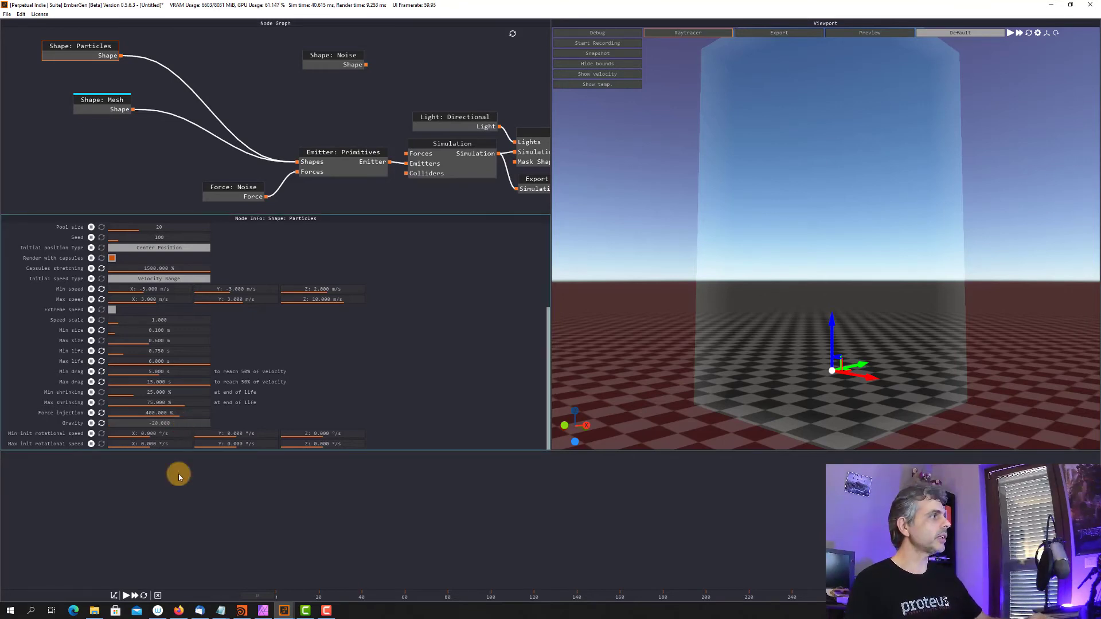
{"action": "left_click", "coordinate": [127, 595]}
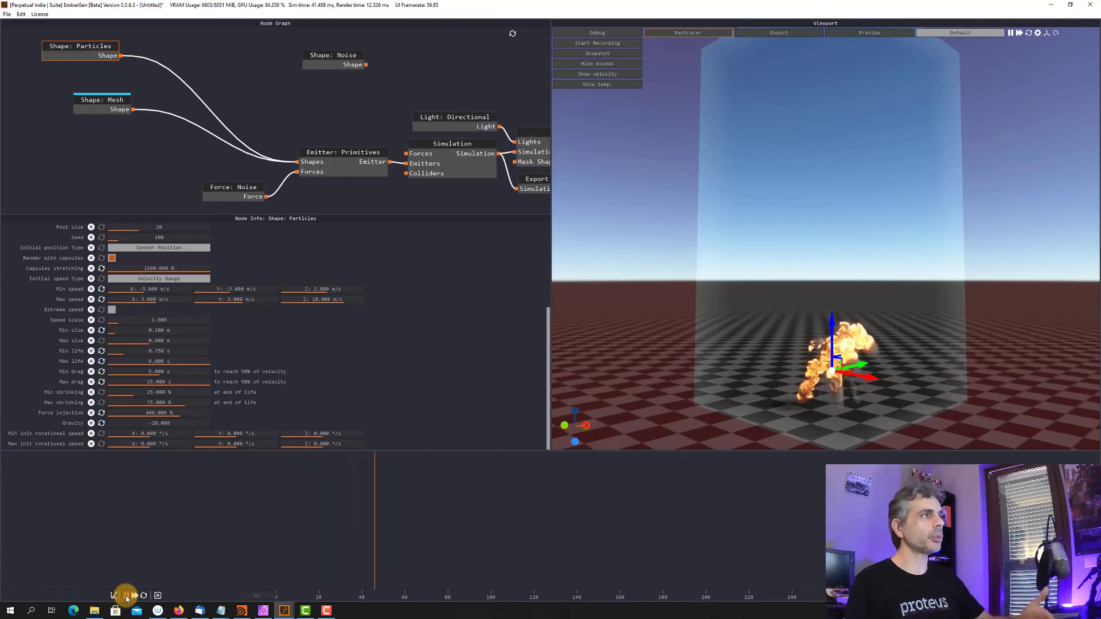
{"action": "left_click", "coordinate": [127, 595]}
{"action": "left_click", "coordinate": [150, 426]}
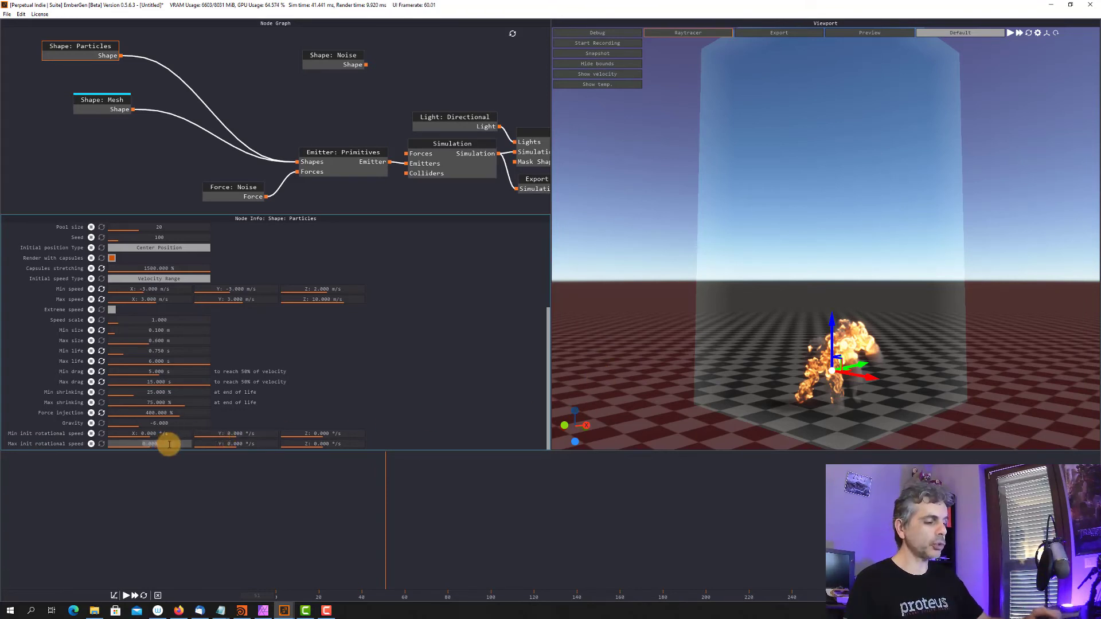
- Set the particles' maximum initial rotational speed to 5 °/s on the X, Y and Z axes
{"action": "type", "text": "5"}
{"action": "double_click", "coordinate": [227, 443]}
{"action": "type", "text": "5"}
{"action": "key", "text": "Return"}
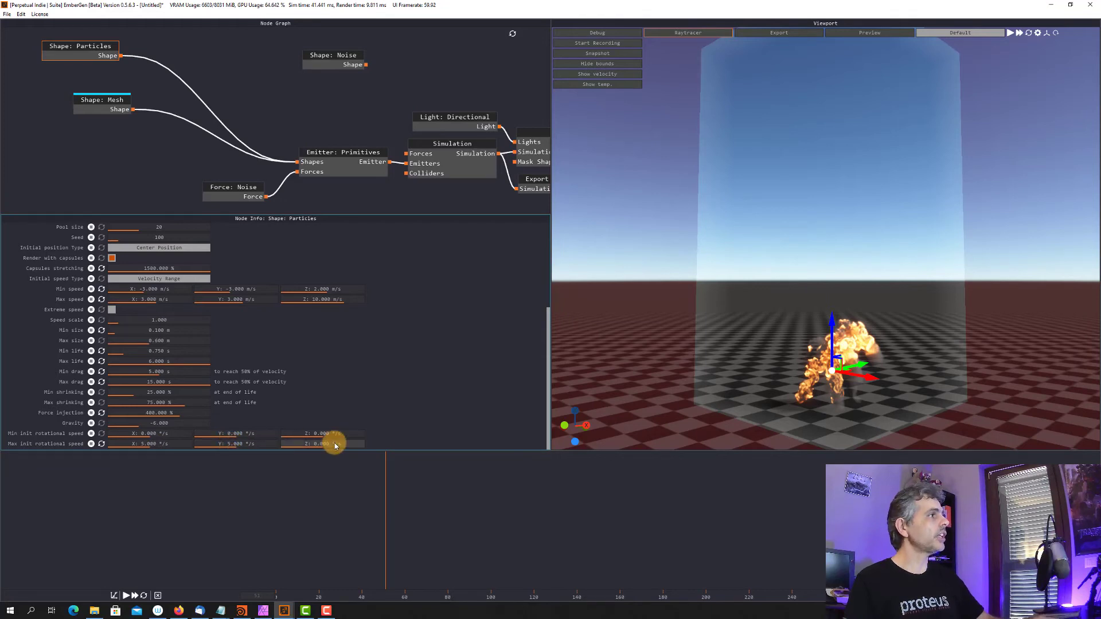
{"action": "type", "text": "5"}
{"action": "key", "text": "Return"}
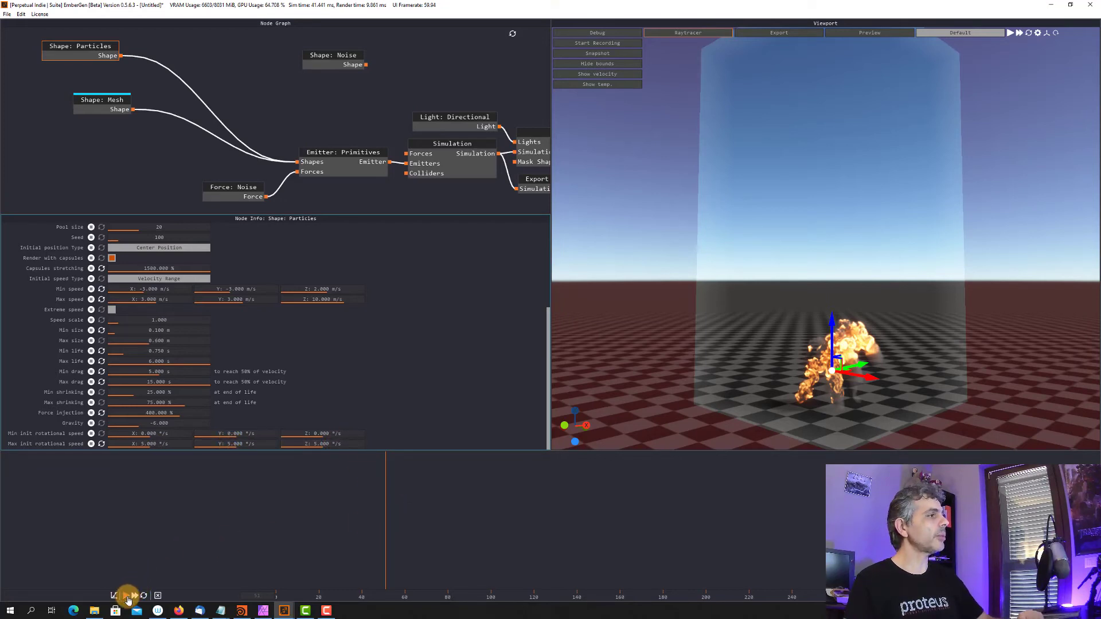
- Restart the simulation with the 5 °/s maximum rotational speed to examine the particle motion, and pause it
{"action": "left_click", "coordinate": [144, 596]}
{"action": "left_click", "coordinate": [125, 596]}
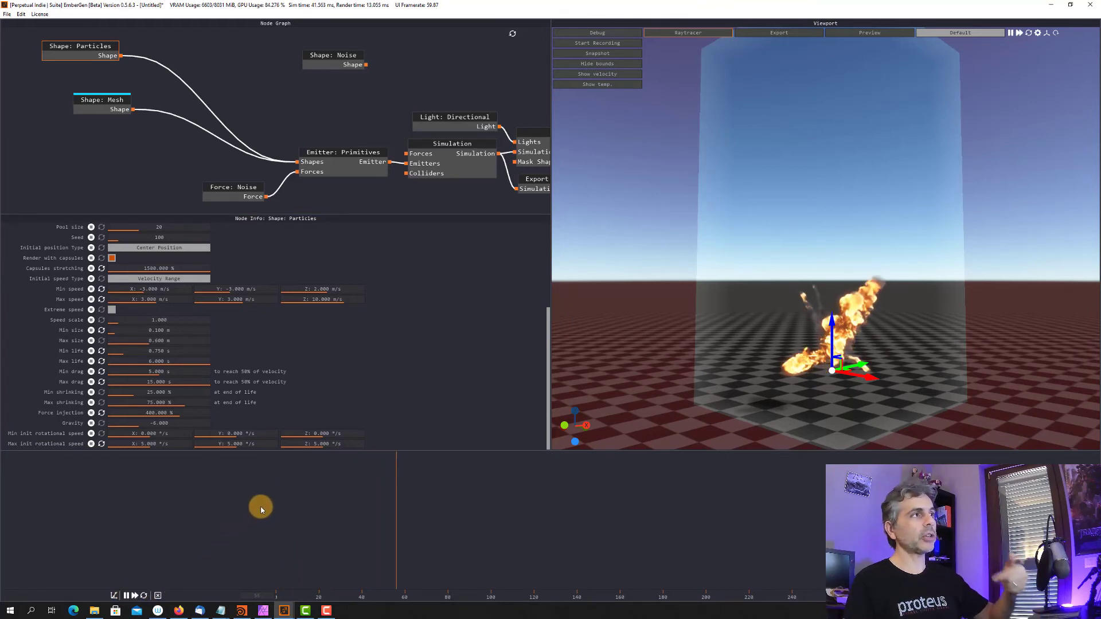
{"action": "left_click", "coordinate": [126, 596]}
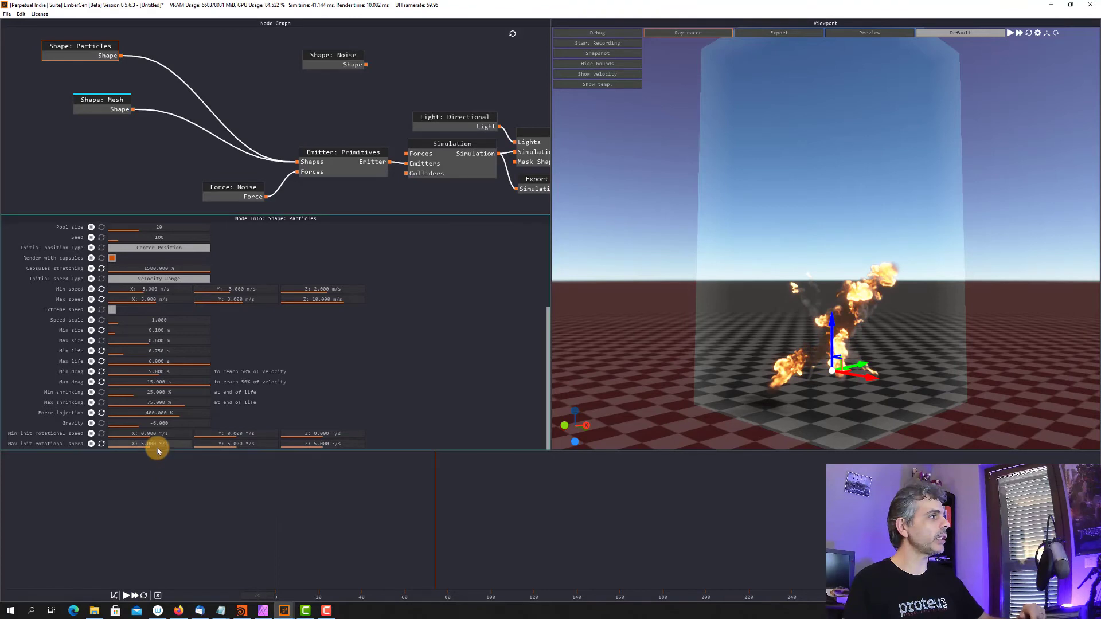
- Set the particles' maximum initial rotational speed to 360 °/s on the X, Y and Z axes
{"action": "type", "text": "360"}
{"action": "key", "text": "Return"}
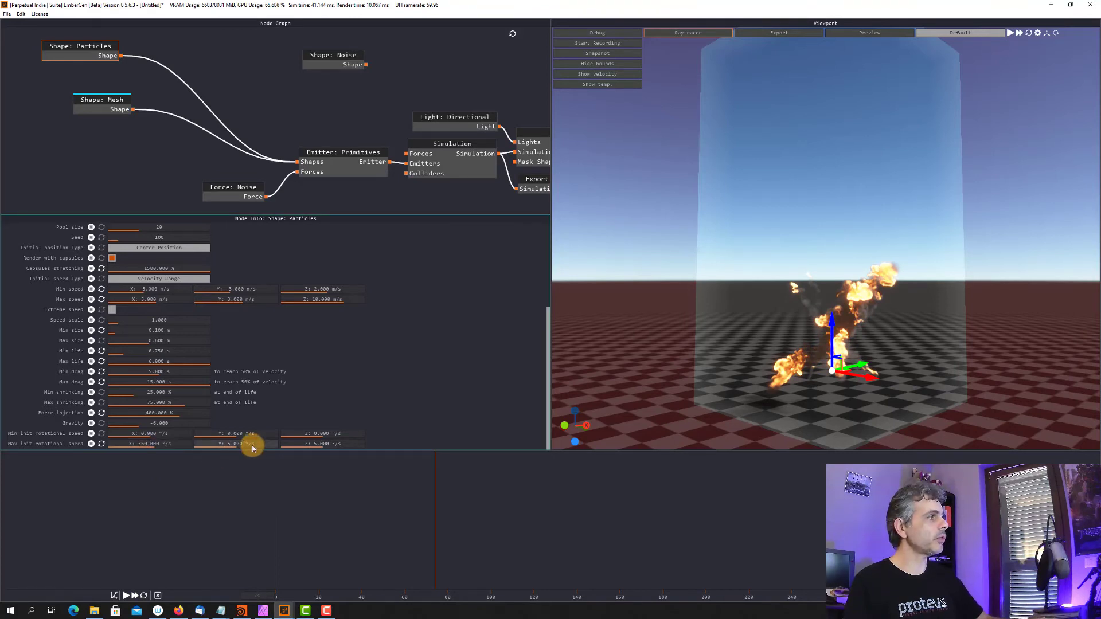
{"action": "left_click", "coordinate": [252, 445]}
{"action": "type", "text": "360"}
{"action": "key", "text": "Return"}
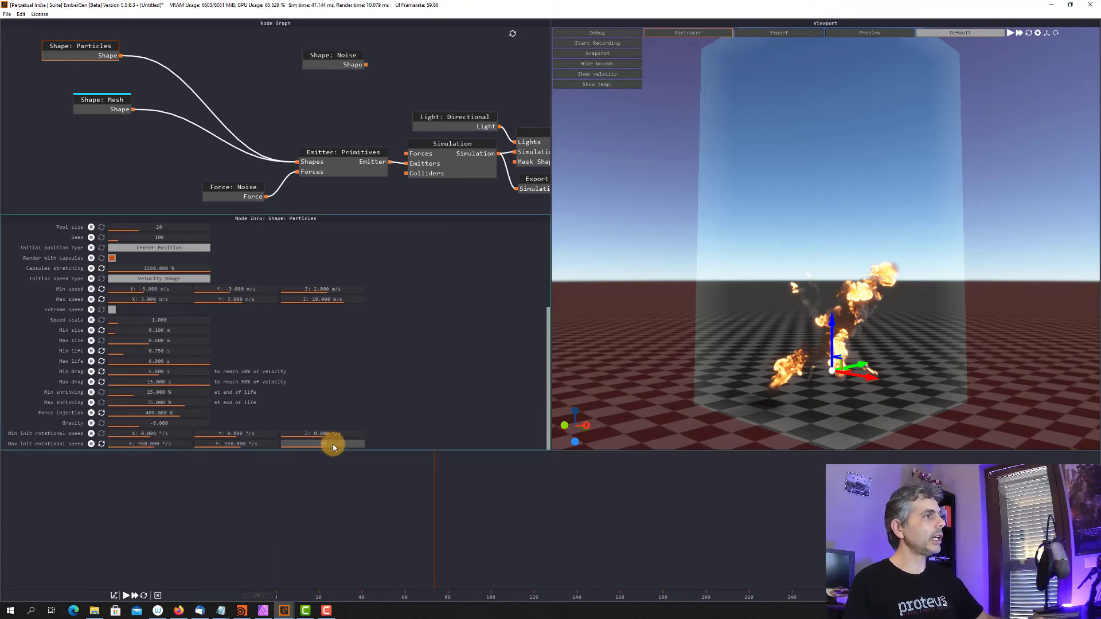
- Run the simulation from the start to examine the faster particle rotation, and reset it
{"action": "left_click", "coordinate": [145, 596]}
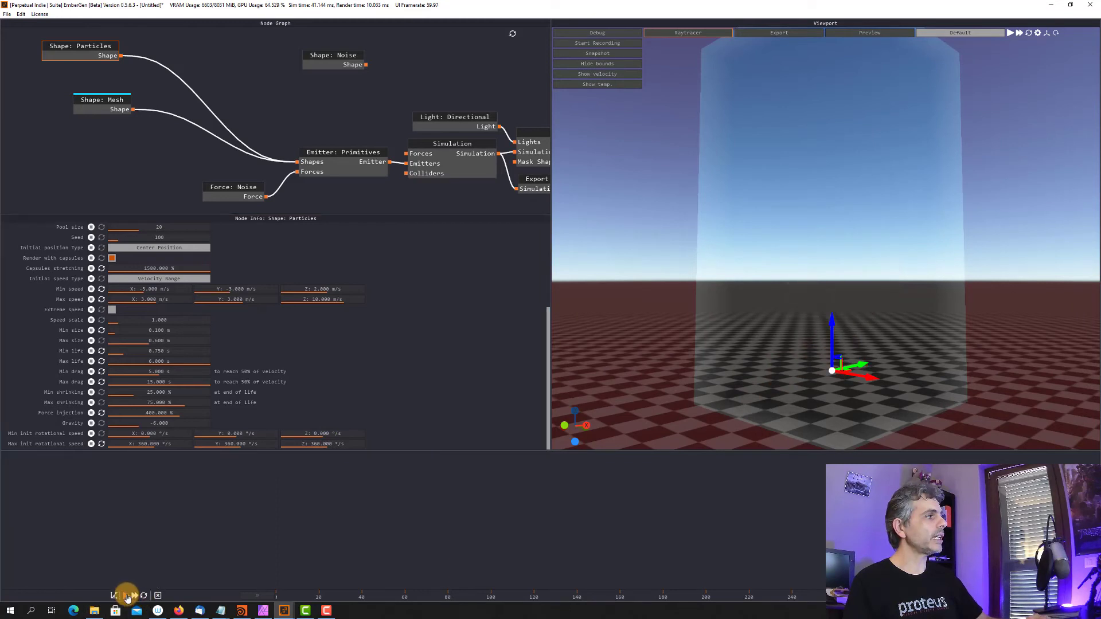
{"action": "left_click", "coordinate": [126, 596]}
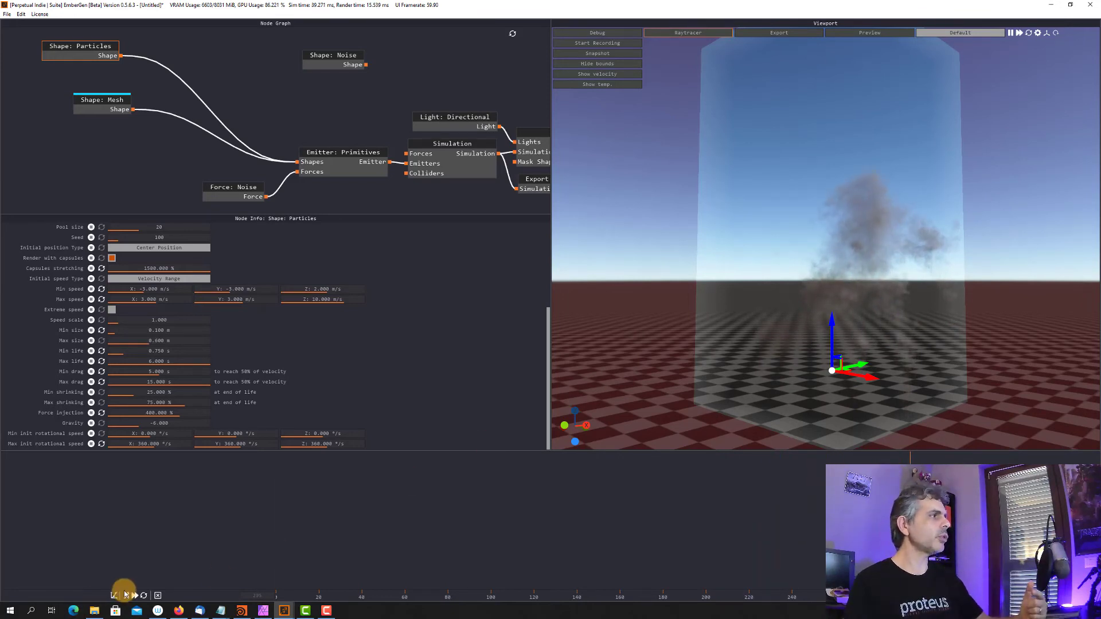
{"action": "left_click", "coordinate": [144, 597]}
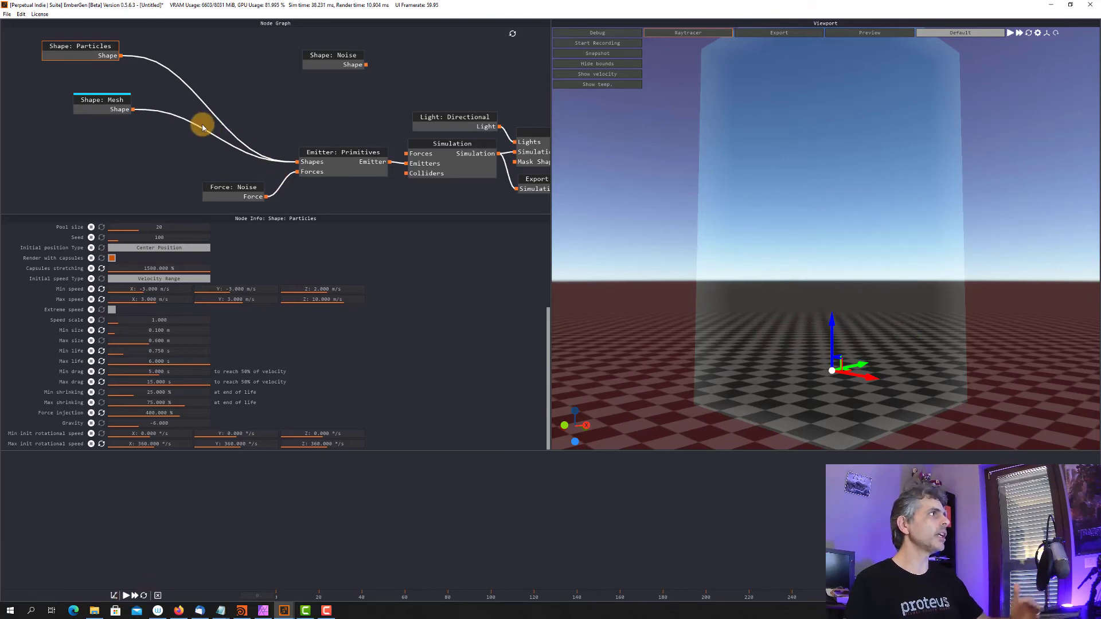
- Reactivate the mesh shape, run the simulation with the particles and mesh emitting together, and pause it
{"action": "left_click", "coordinate": [99, 101]}
{"action": "left_click", "coordinate": [112, 280]}
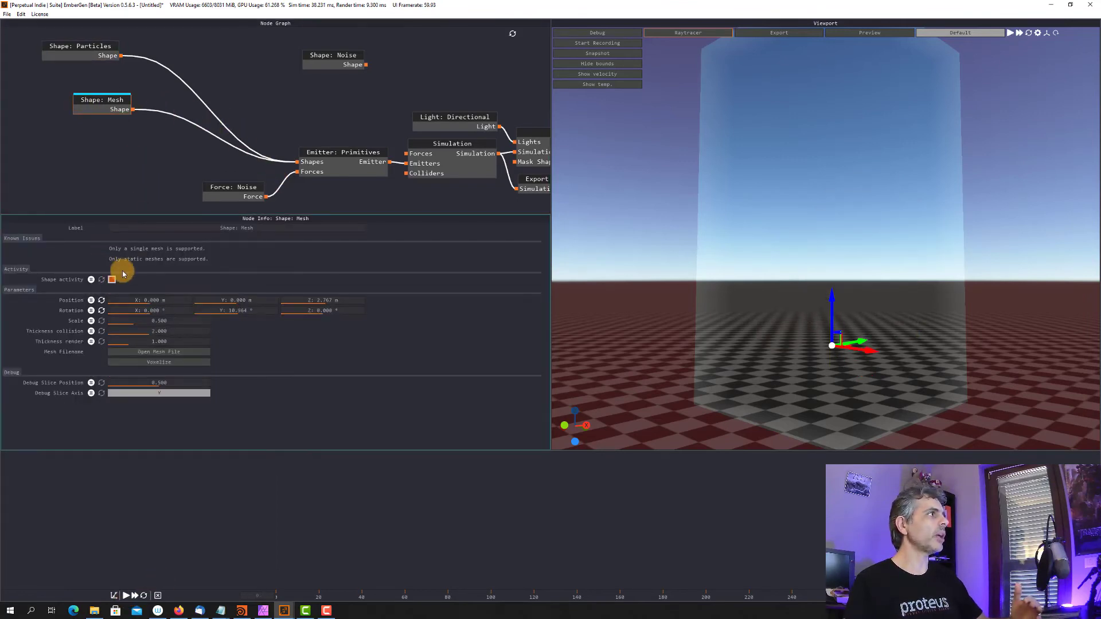
{"action": "left_click", "coordinate": [102, 55]}
{"action": "scroll", "coordinate": [297, 321], "scroll_direction": "down", "scroll_amount": 5}
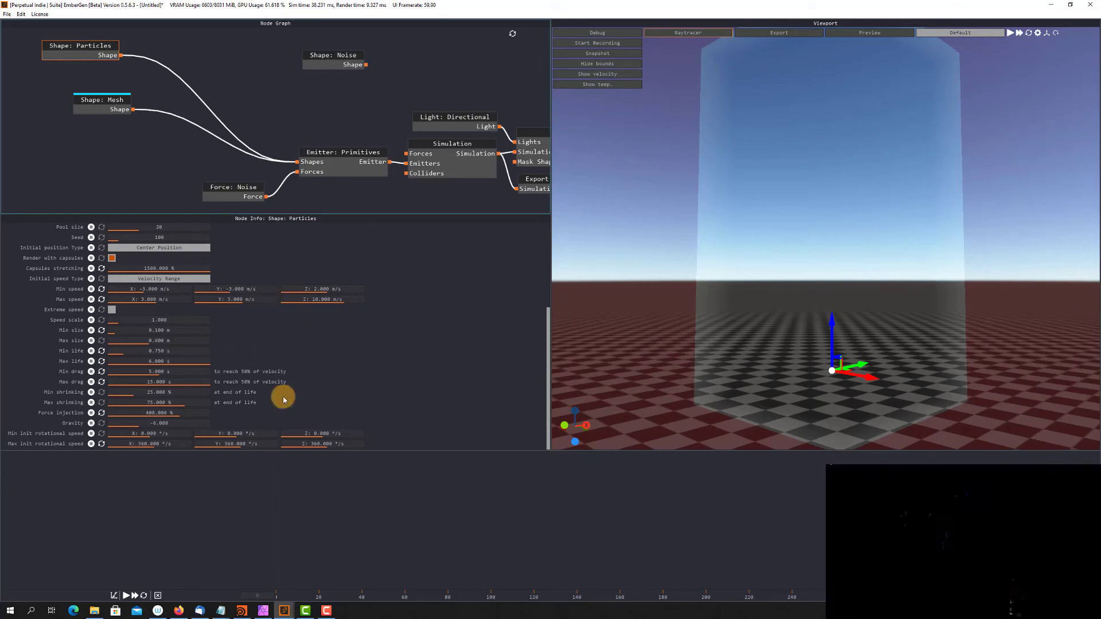
{"action": "left_click", "coordinate": [129, 597]}
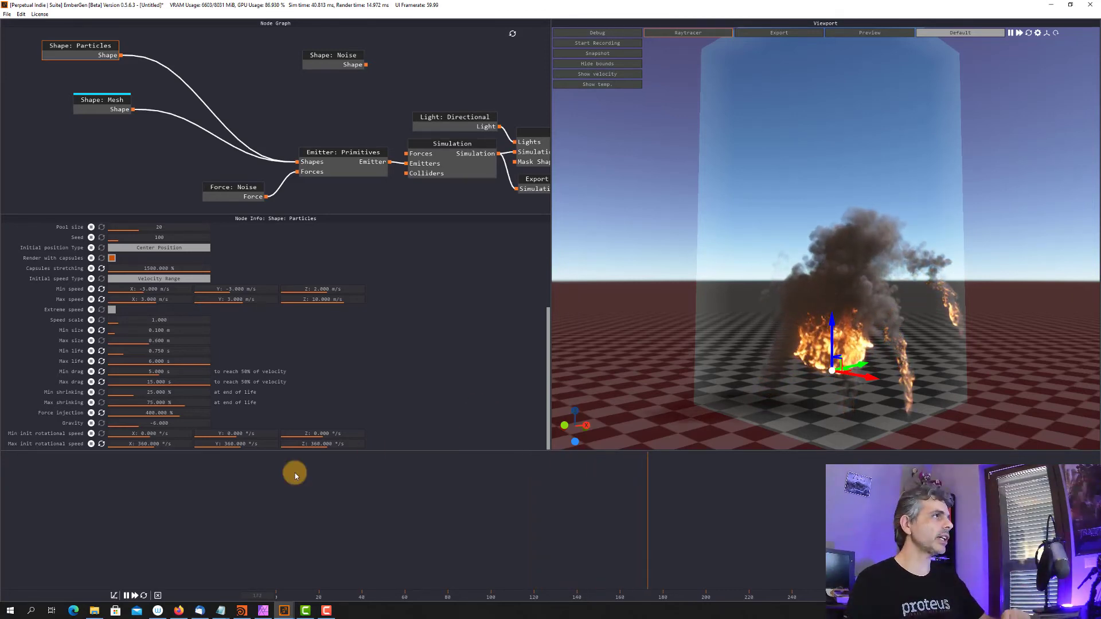
{"action": "left_click", "coordinate": [126, 595]}
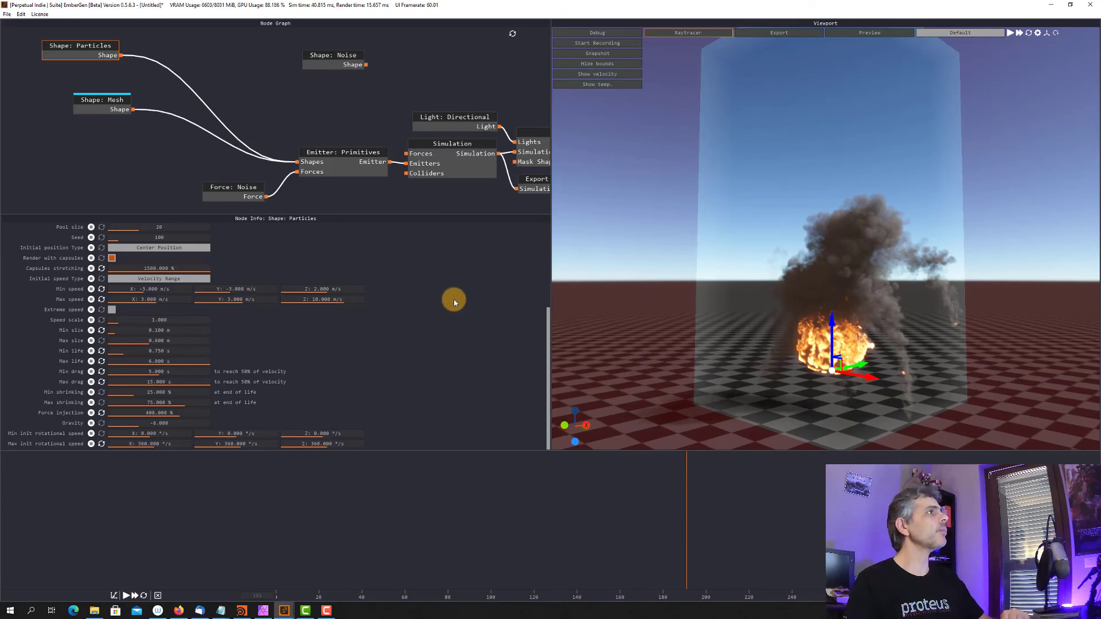
{"action": "right_click", "coordinate": [172, 36]}
{"action": "mouse_move", "coordinate": [204, 38]}
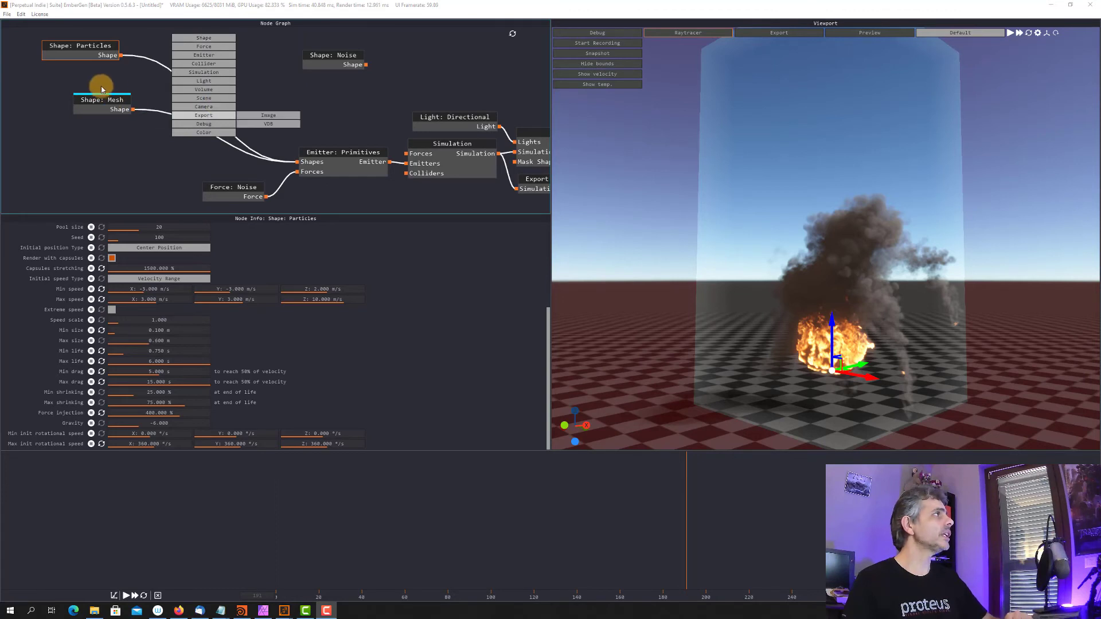
{"action": "left_click", "coordinate": [121, 78]}
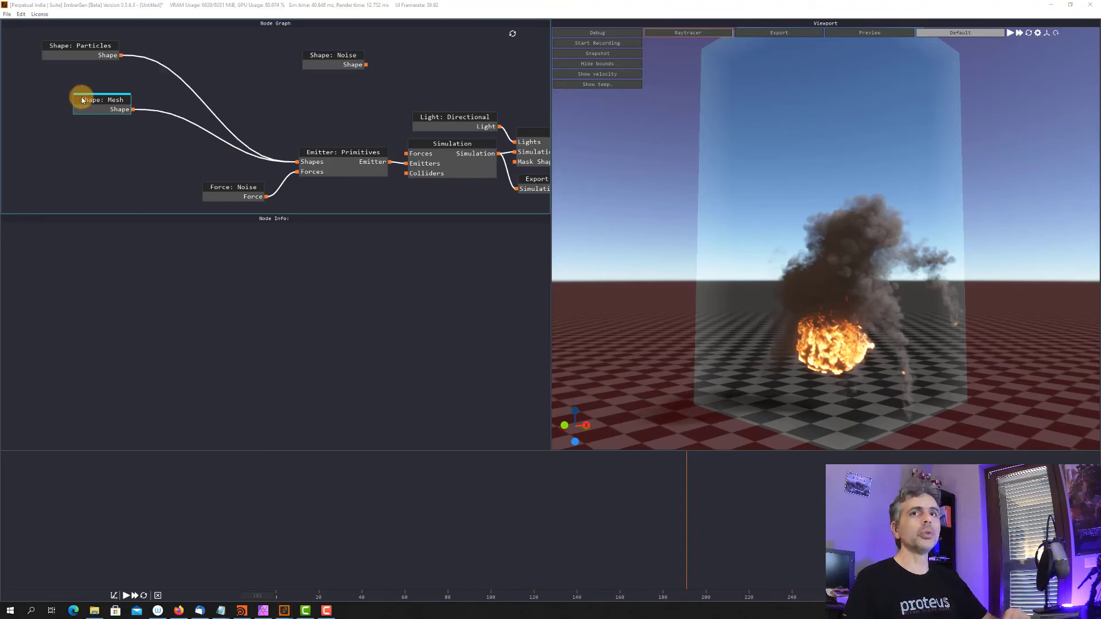
{"action": "left_click", "coordinate": [79, 45]}
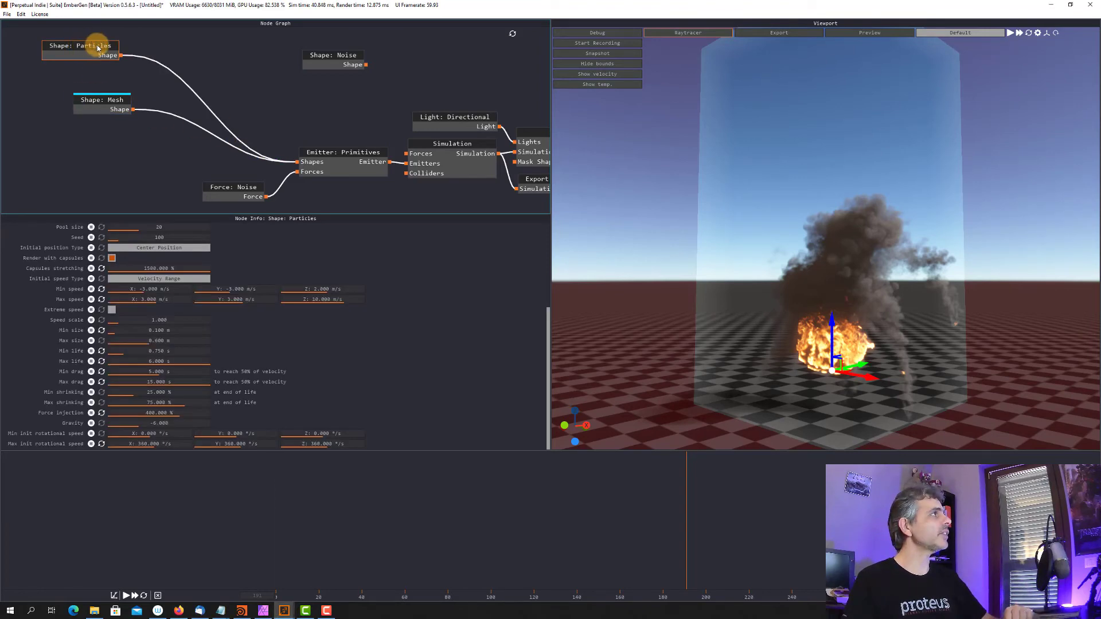
{"action": "scroll", "coordinate": [222, 338], "scroll_direction": "up", "scroll_amount": 5}
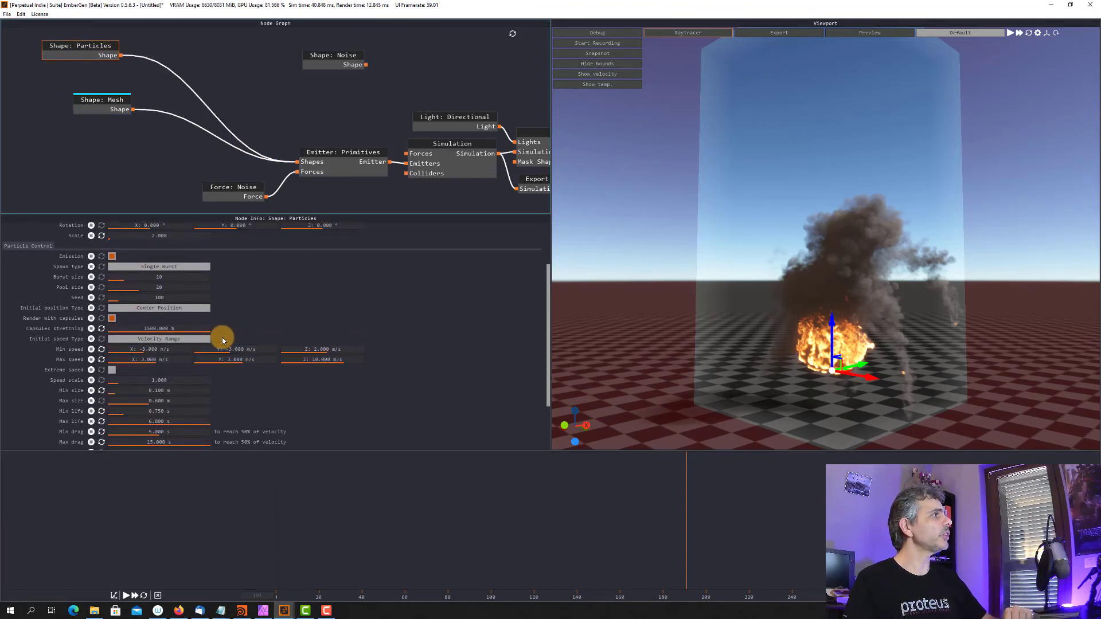
{"action": "left_click", "coordinate": [99, 105]}
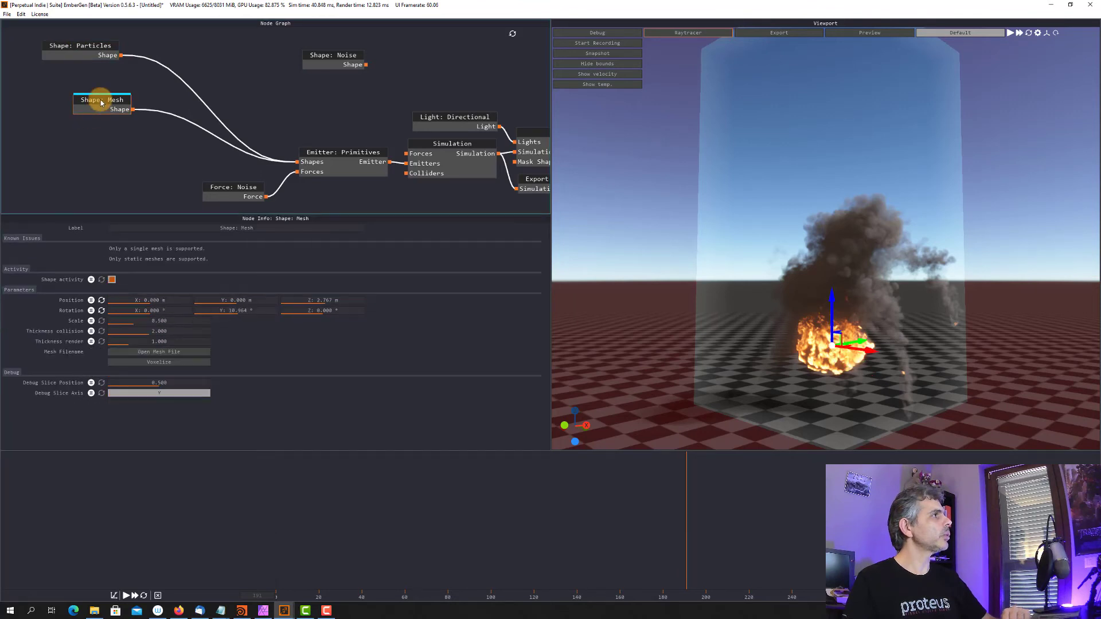
- Add a sphere primitive shape node, and make the emitter's geometry visible with the simulation reset
{"action": "right_click", "coordinate": [99, 140]}
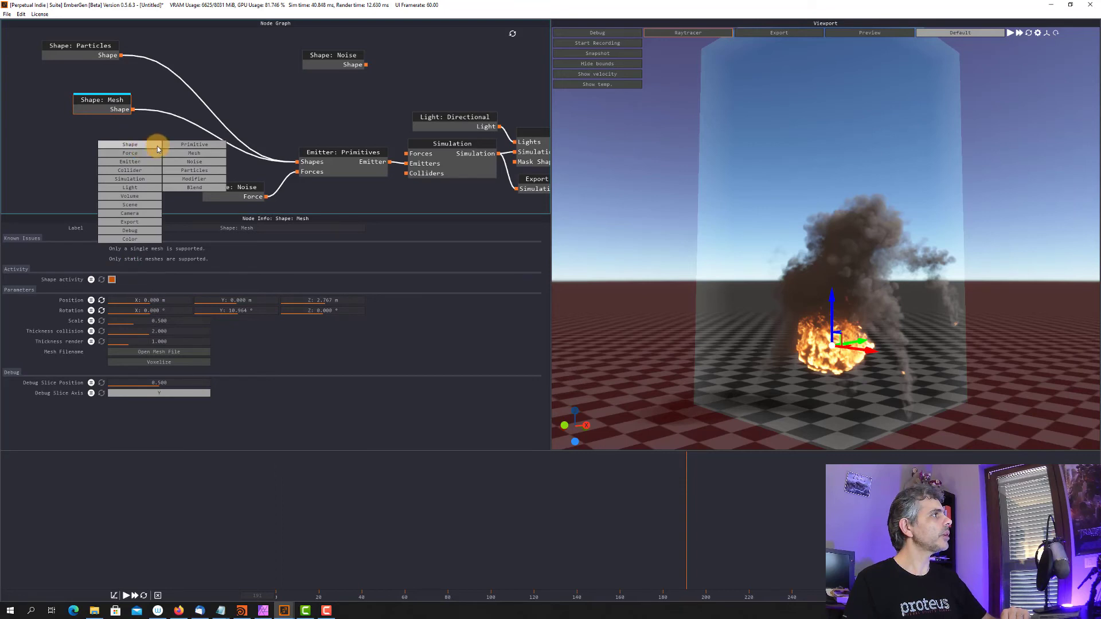
{"action": "left_click", "coordinate": [194, 146]}
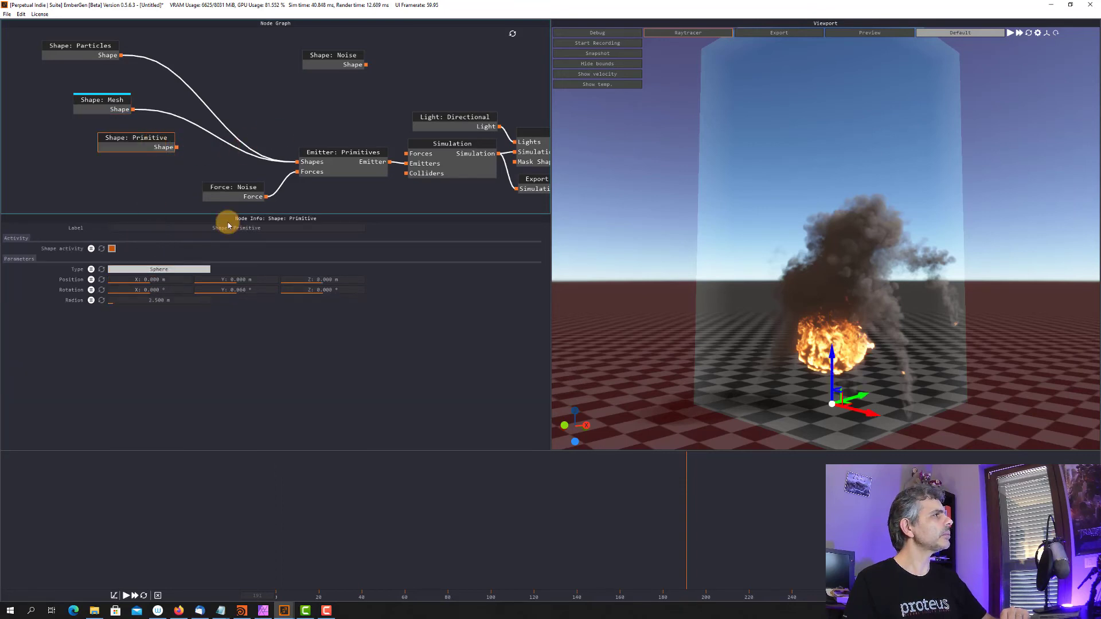
{"action": "left_click", "coordinate": [356, 157]}
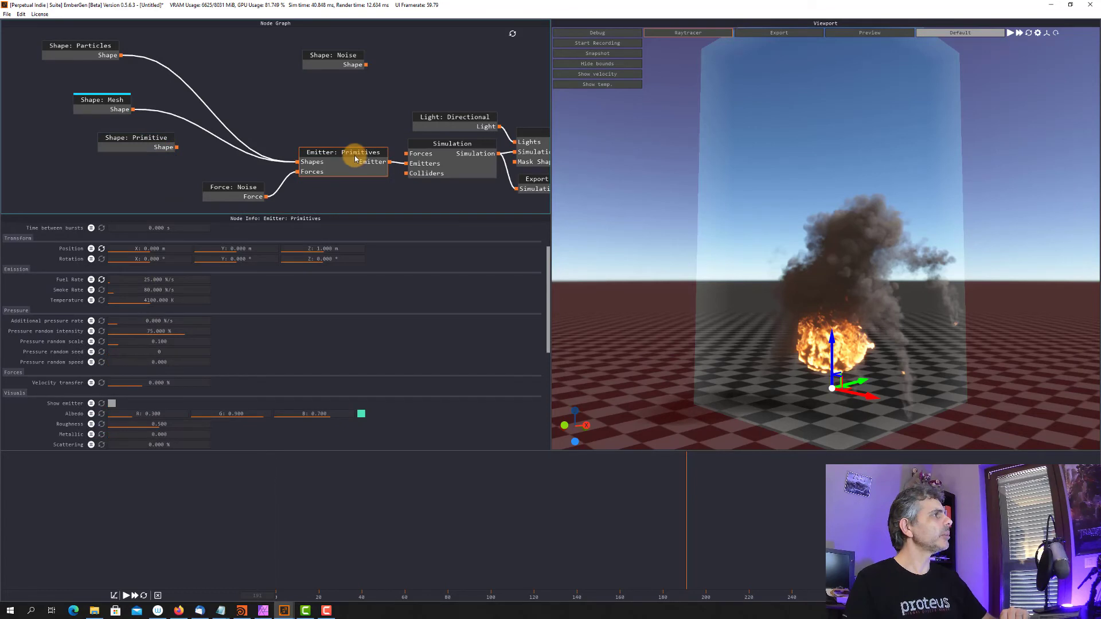
{"action": "left_click", "coordinate": [112, 404]}
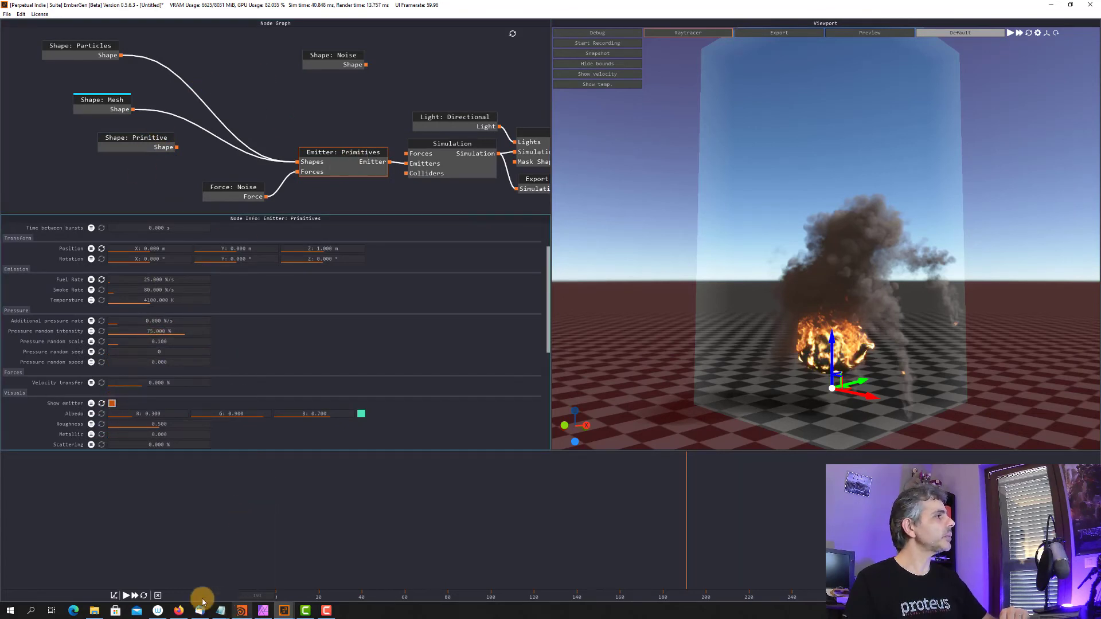
{"action": "left_click", "coordinate": [144, 596]}
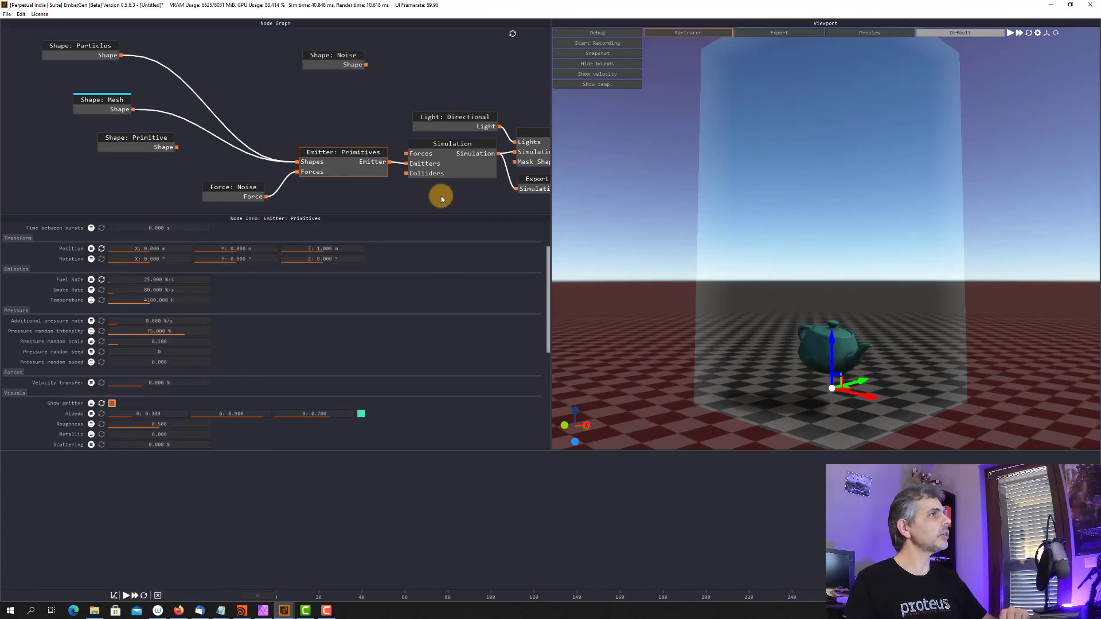
- Add a Blend shape node and connect the mesh to its Shape A and the primitive to its Shape B
{"action": "right_click", "coordinate": [150, 75]}
{"action": "mouse_move", "coordinate": [182, 87]}
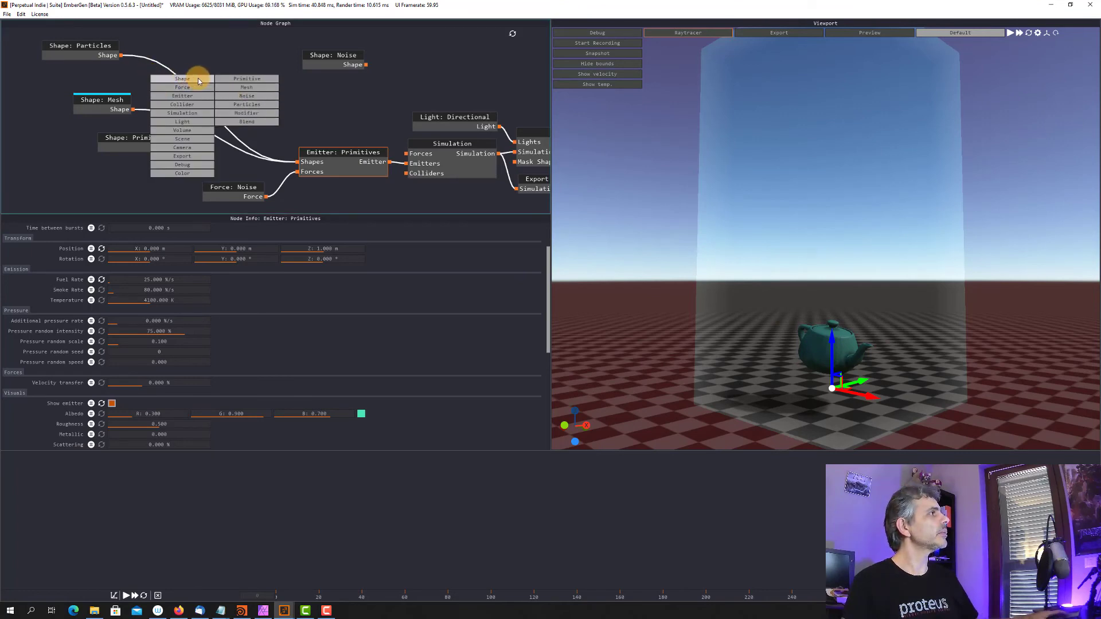
{"action": "left_click", "coordinate": [244, 117]}
{"action": "left_click_drag", "start_coordinate": [181, 72], "coordinate": [236, 74]}
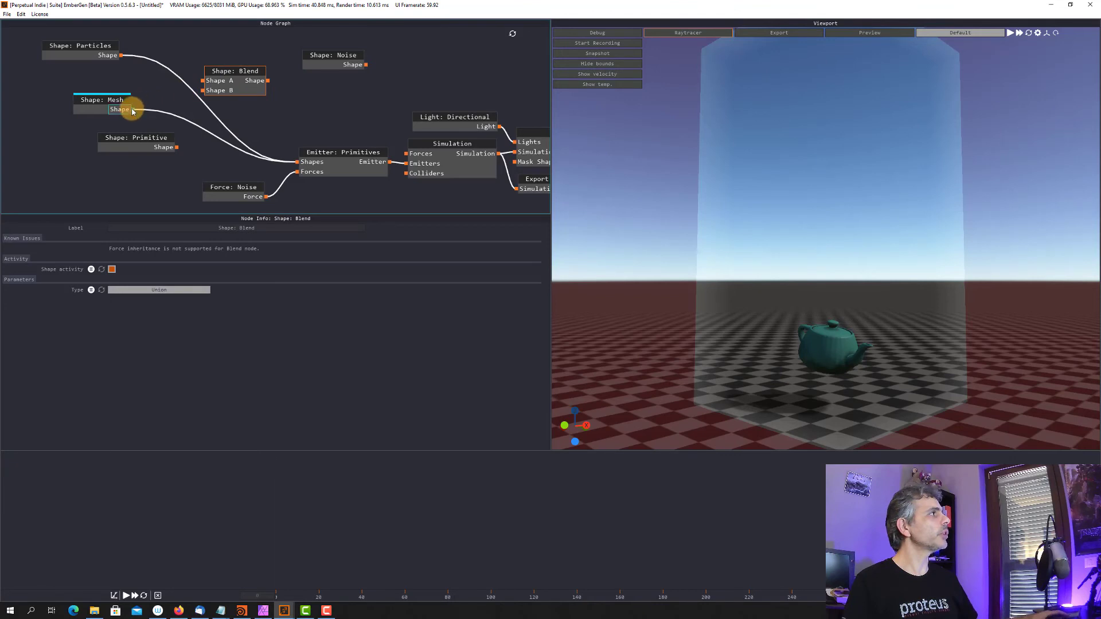
{"action": "left_click_drag", "start_coordinate": [132, 109], "coordinate": [203, 80]}
{"action": "left_click_drag", "start_coordinate": [176, 147], "coordinate": [203, 90]}
- Raise the primitive sphere along Z, and replace the mesh's direct link to the emitter with the Blend node's output
{"action": "left_click", "coordinate": [146, 141]}
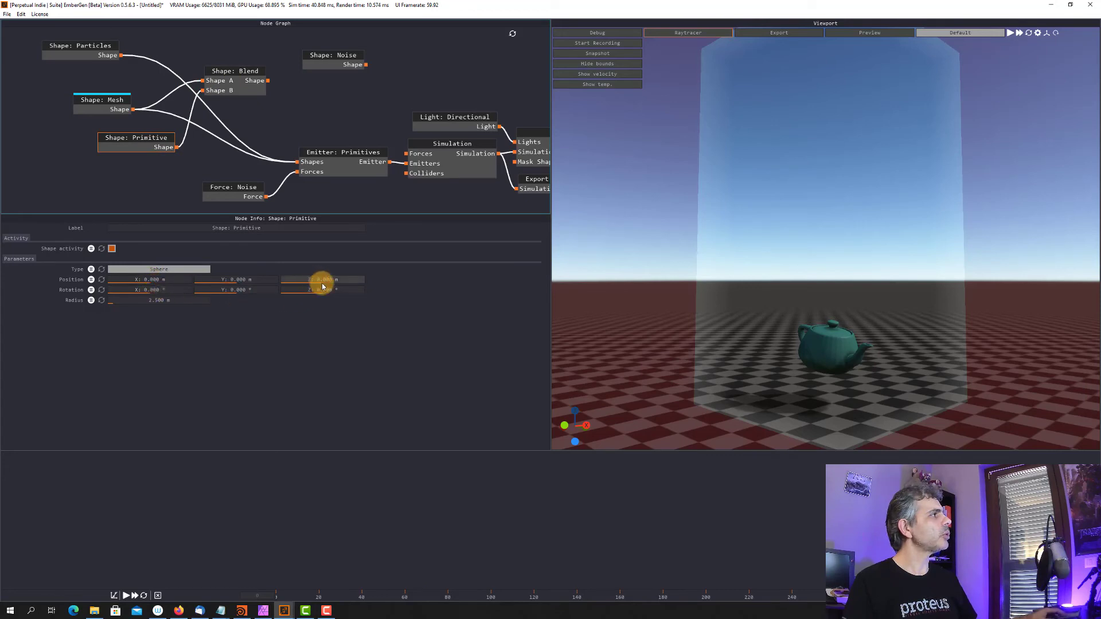
{"action": "left_click_drag", "start_coordinate": [328, 281], "coordinate": [340, 276]}
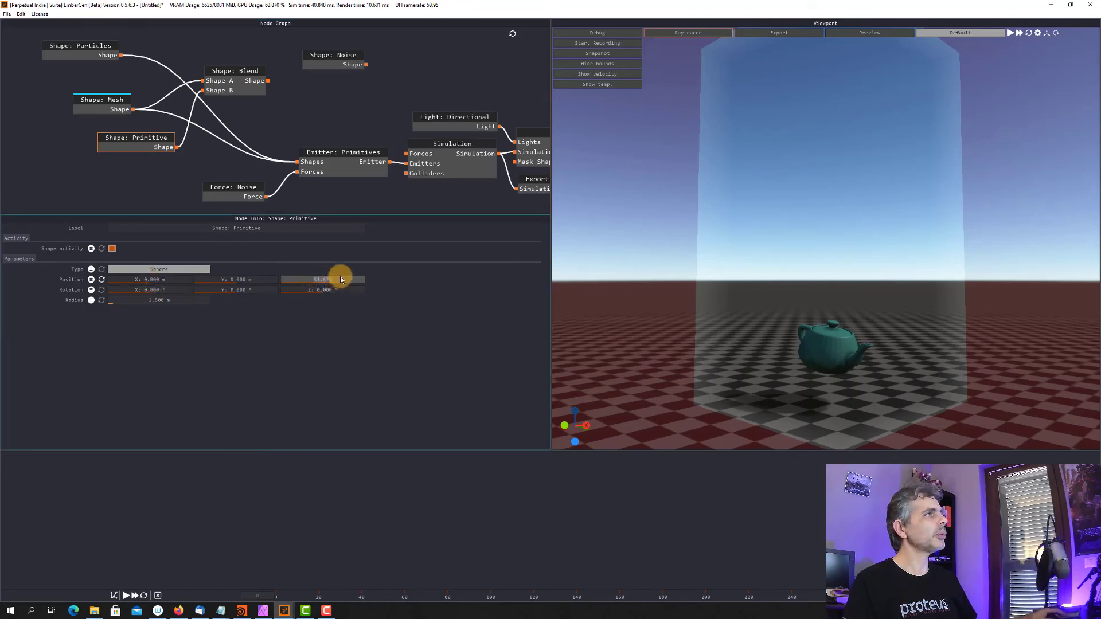
{"action": "left_click_drag", "start_coordinate": [266, 83], "coordinate": [286, 106]}
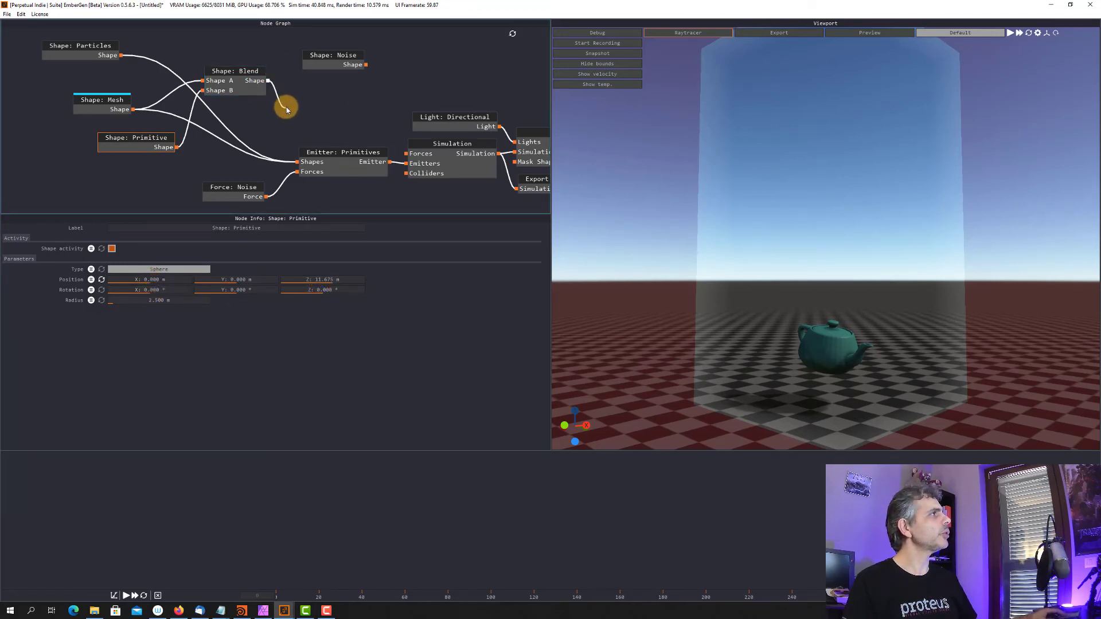
{"action": "left_click", "coordinate": [241, 128]}
{"action": "left_click", "coordinate": [218, 138]}
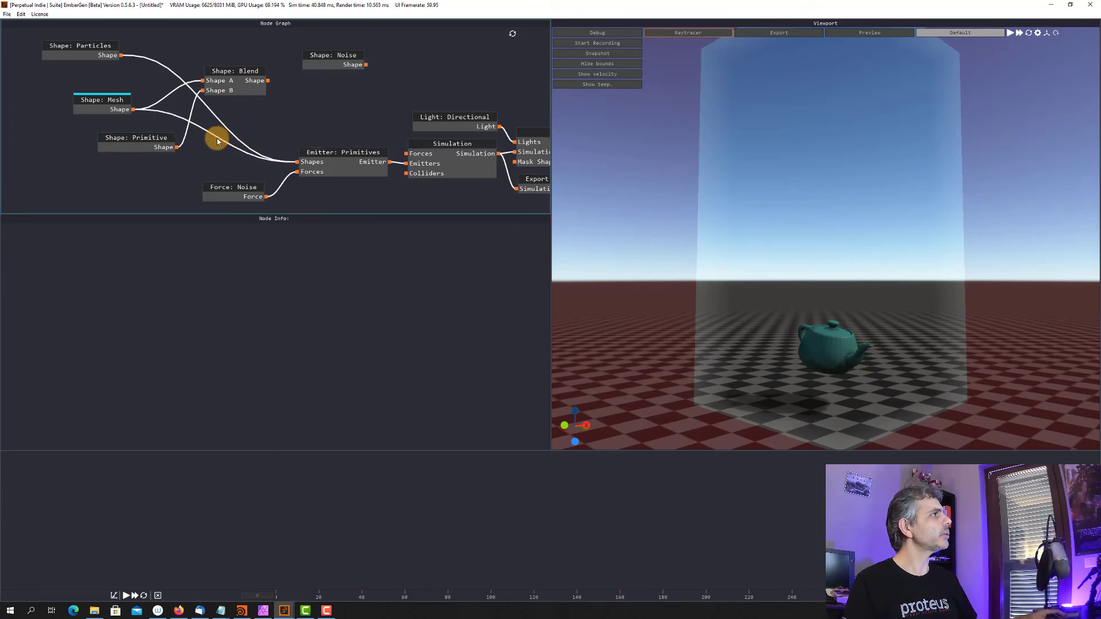
{"action": "key", "text": "Delete"}
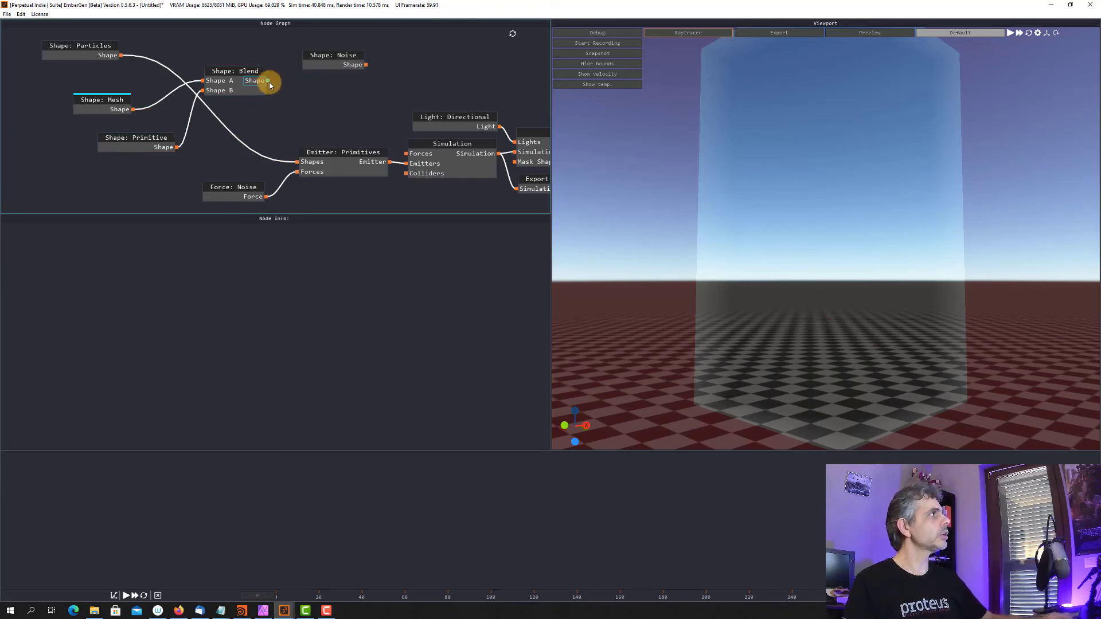
{"action": "left_click_drag", "start_coordinate": [268, 81], "coordinate": [297, 163]}
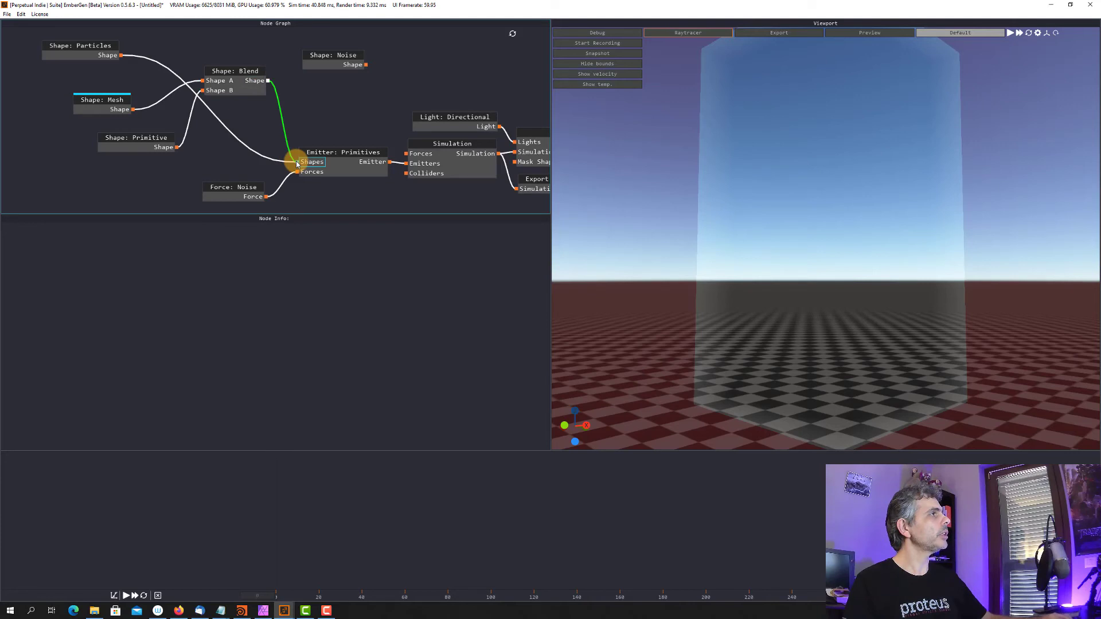
- Lower the primitive sphere to a Z position of about 5 m so it overlaps the top of the teapot
{"action": "left_click", "coordinate": [146, 141]}
{"action": "left_click_drag", "start_coordinate": [832, 182], "coordinate": [835, 270]}
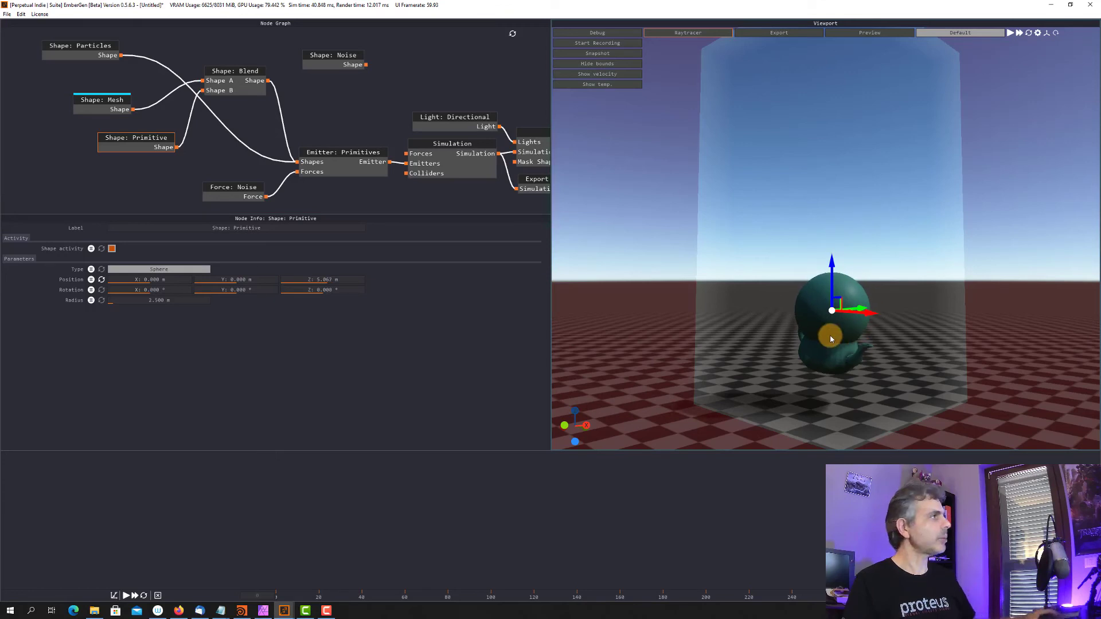
{"action": "left_click_drag", "start_coordinate": [828, 343], "coordinate": [768, 312]}
- Set the Blend node's type to Smooth Union with a smoothness of about 7.24, and shift the node slightly down in the graph
{"action": "left_click", "coordinate": [243, 74]}
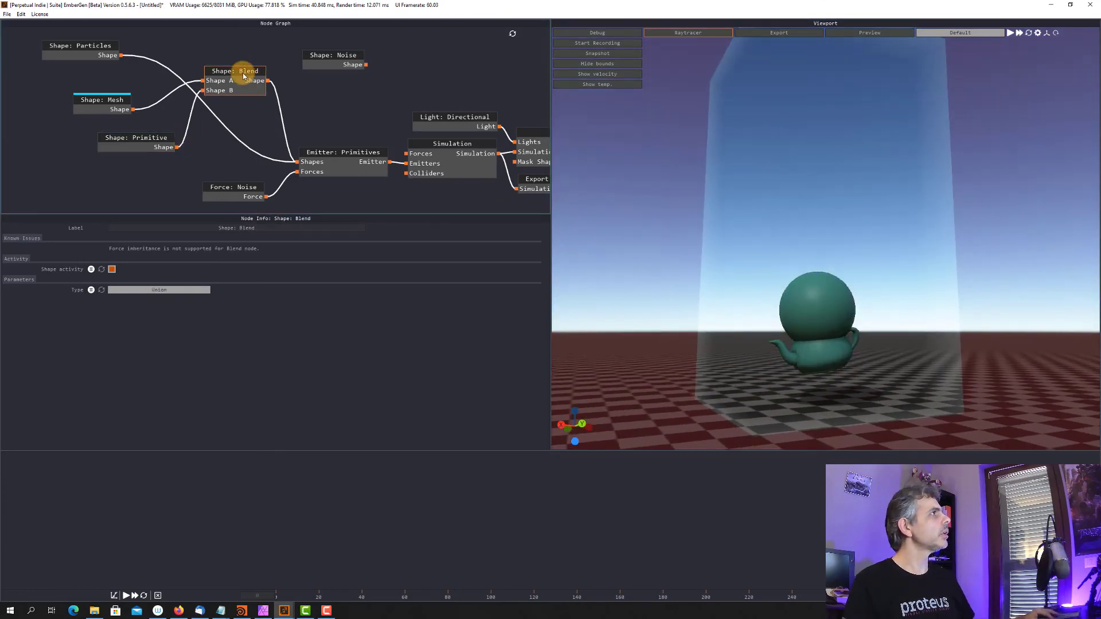
{"action": "left_click", "coordinate": [166, 289]}
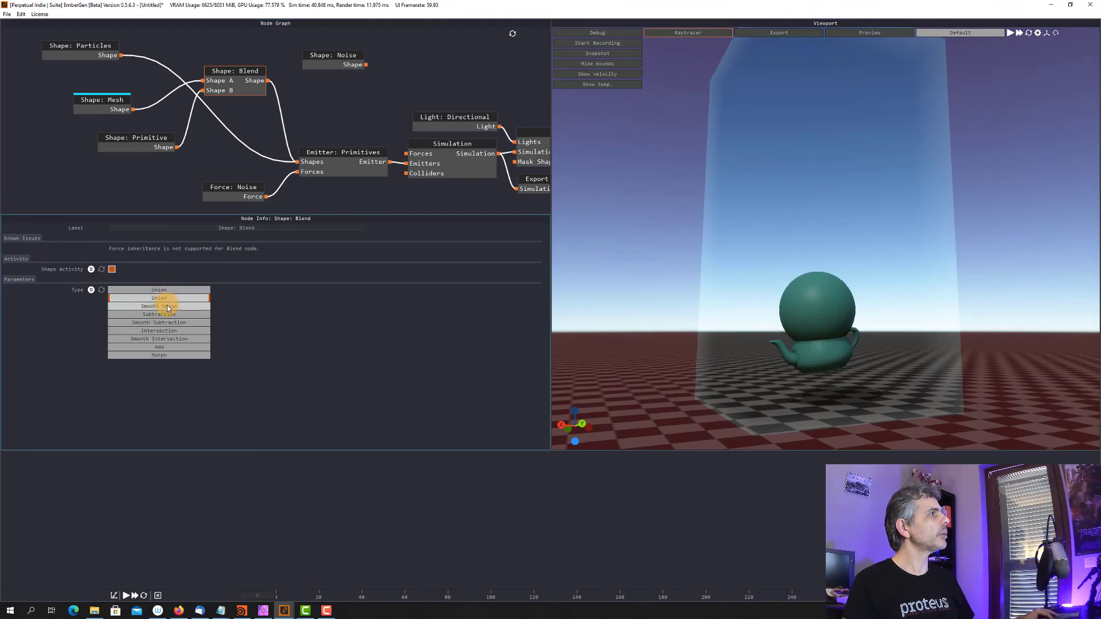
{"action": "left_click", "coordinate": [168, 307]}
{"action": "right_click_drag", "start_coordinate": [800, 298], "coordinate": [1008, 412]}
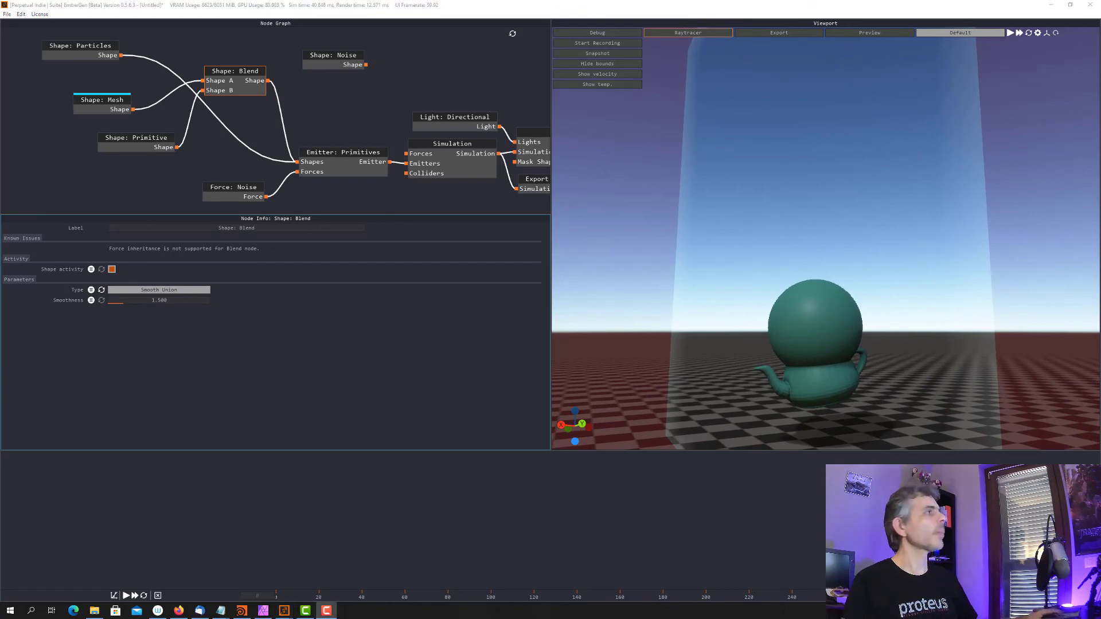
{"action": "left_click_drag", "start_coordinate": [160, 298], "coordinate": [212, 292]}
{"action": "mouse_move", "coordinate": [820, 342]}
{"action": "left_mouse_down"}
{"action": "mouse_move", "coordinate": [794, 339]}
{"action": "mouse_move", "coordinate": [839, 336]}
{"action": "left_mouse_up"}
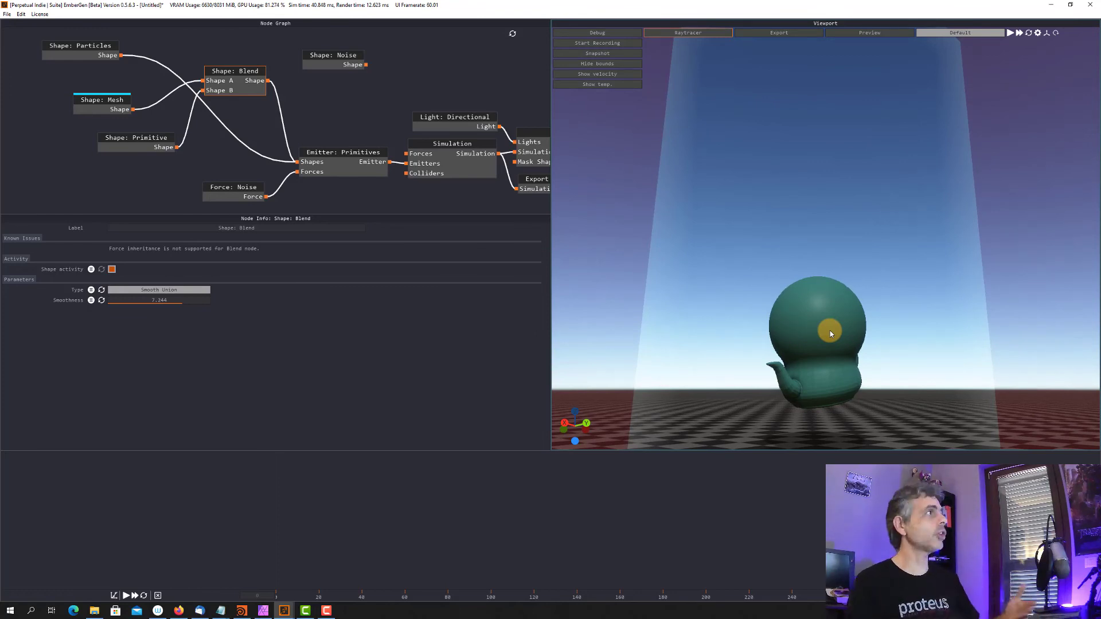
{"action": "left_click_drag", "start_coordinate": [238, 76], "coordinate": [246, 96]}
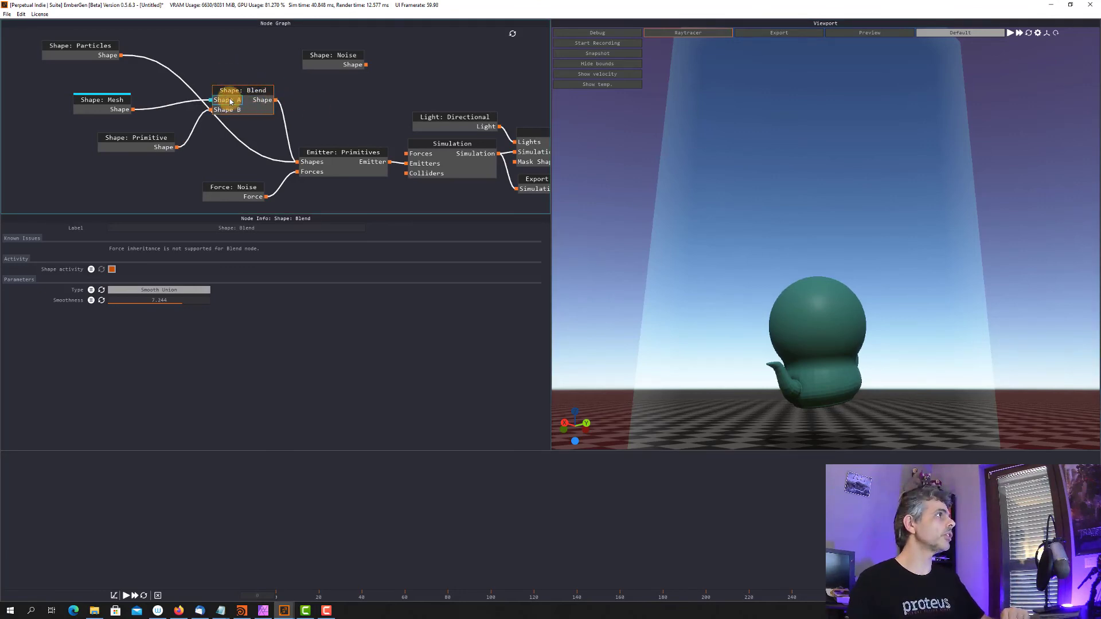
- Switch the Blend node's type to Subtraction and to Smooth Subtraction to compare how the sphere cuts the teapot
{"action": "left_click", "coordinate": [170, 289]}
{"action": "left_click", "coordinate": [170, 315]}
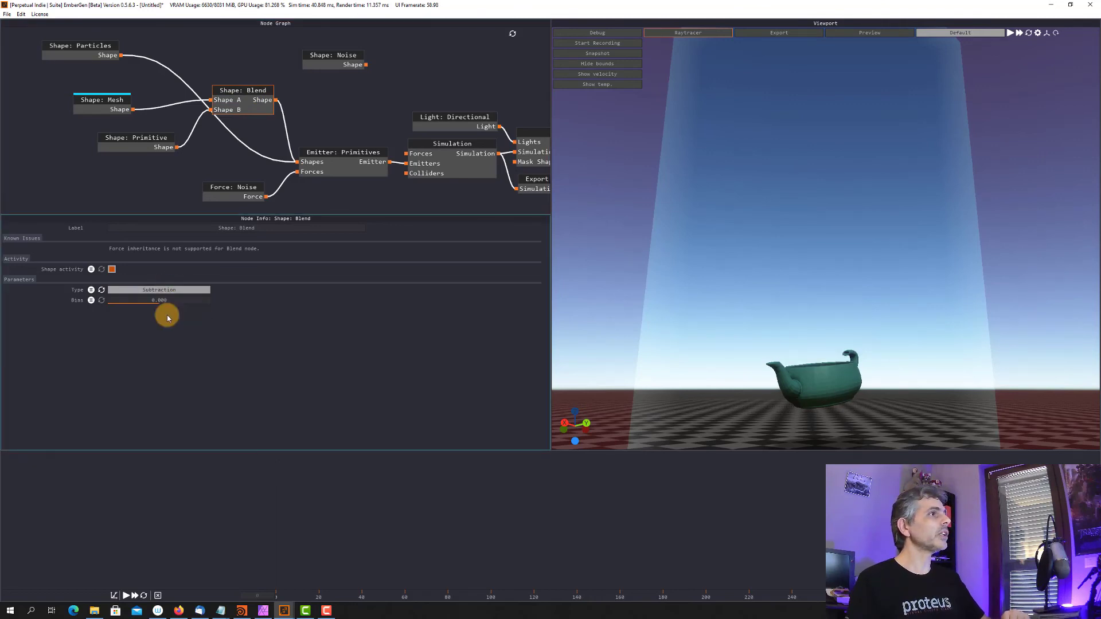
{"action": "left_click_drag", "start_coordinate": [818, 381], "coordinate": [811, 376]}
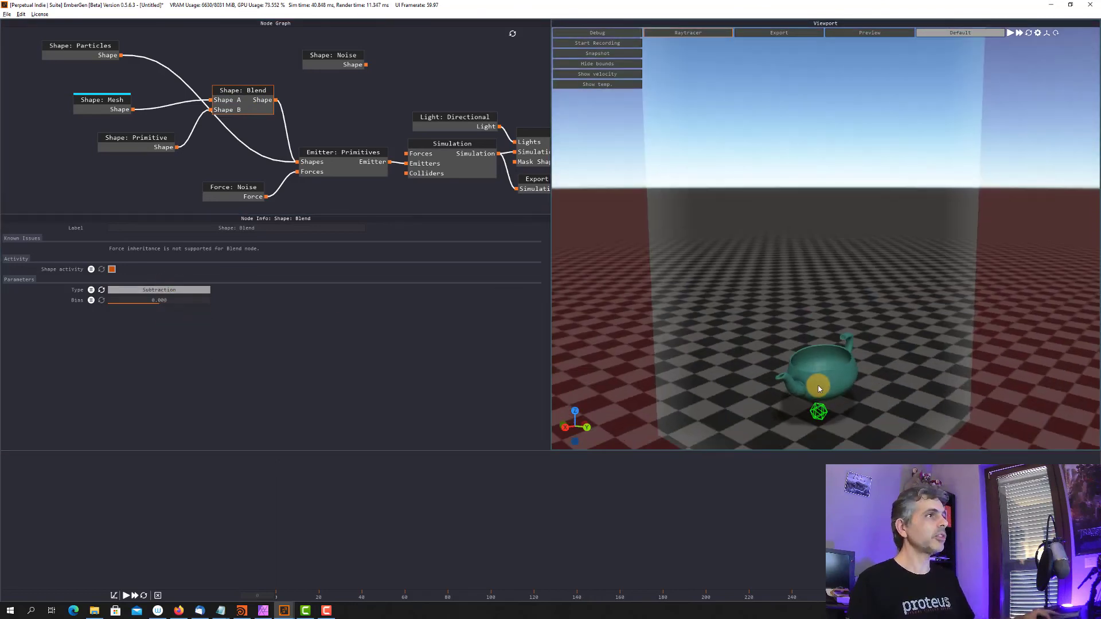
{"action": "left_click", "coordinate": [162, 291]}
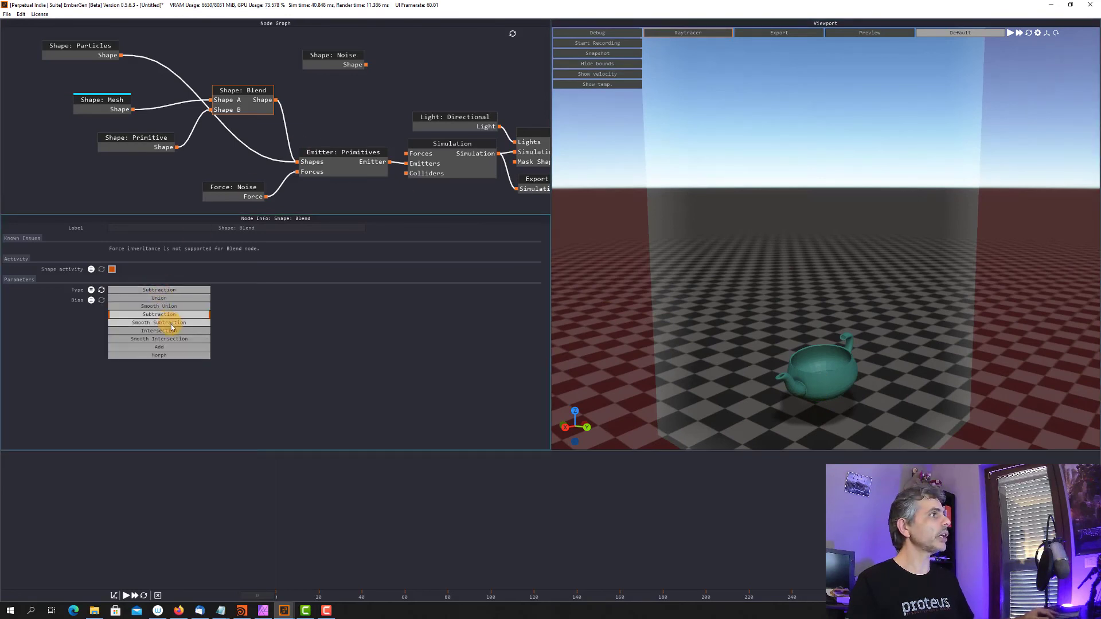
{"action": "left_click", "coordinate": [171, 327]}
- Try the Intersection, Smooth Intersection and Add types on the Blend node
{"action": "left_click", "coordinate": [161, 289]}
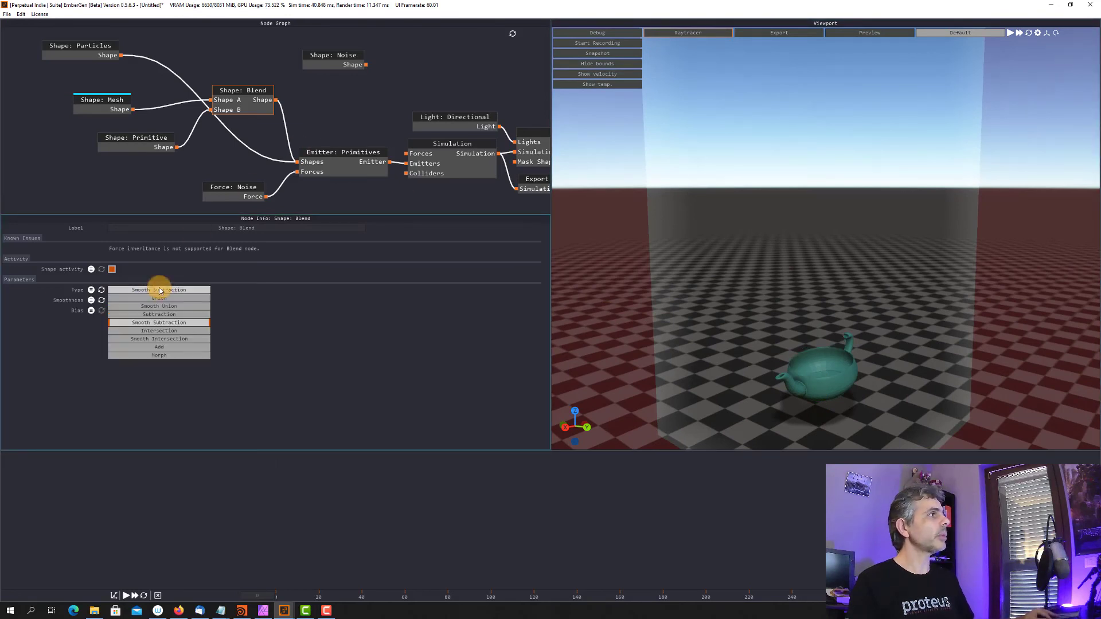
{"action": "left_click", "coordinate": [170, 331]}
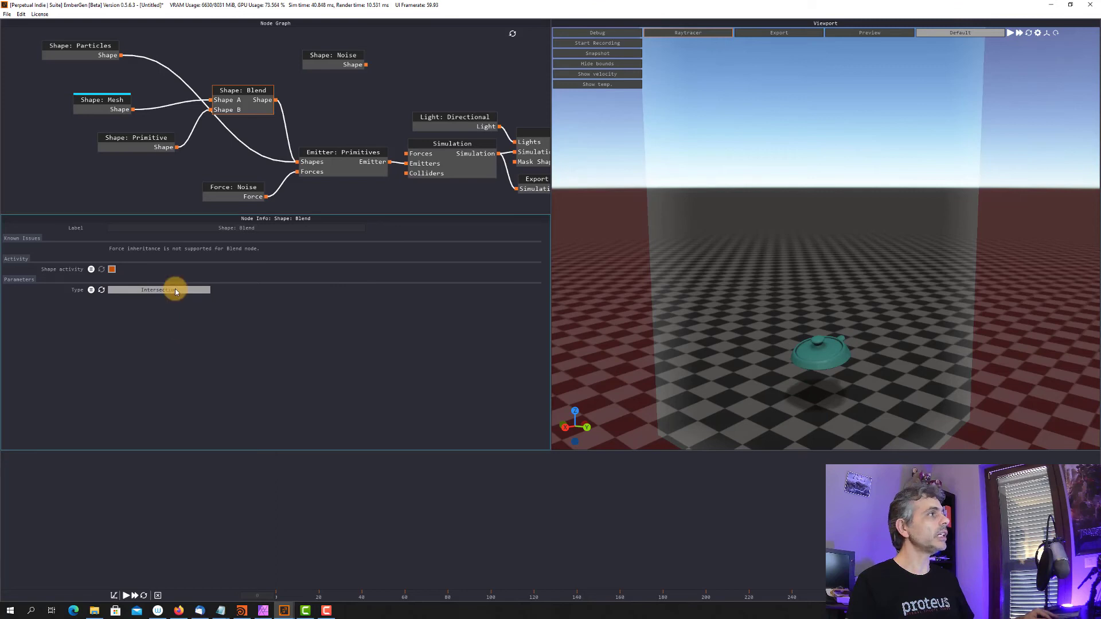
{"action": "left_click", "coordinate": [174, 288]}
{"action": "left_click", "coordinate": [177, 339]}
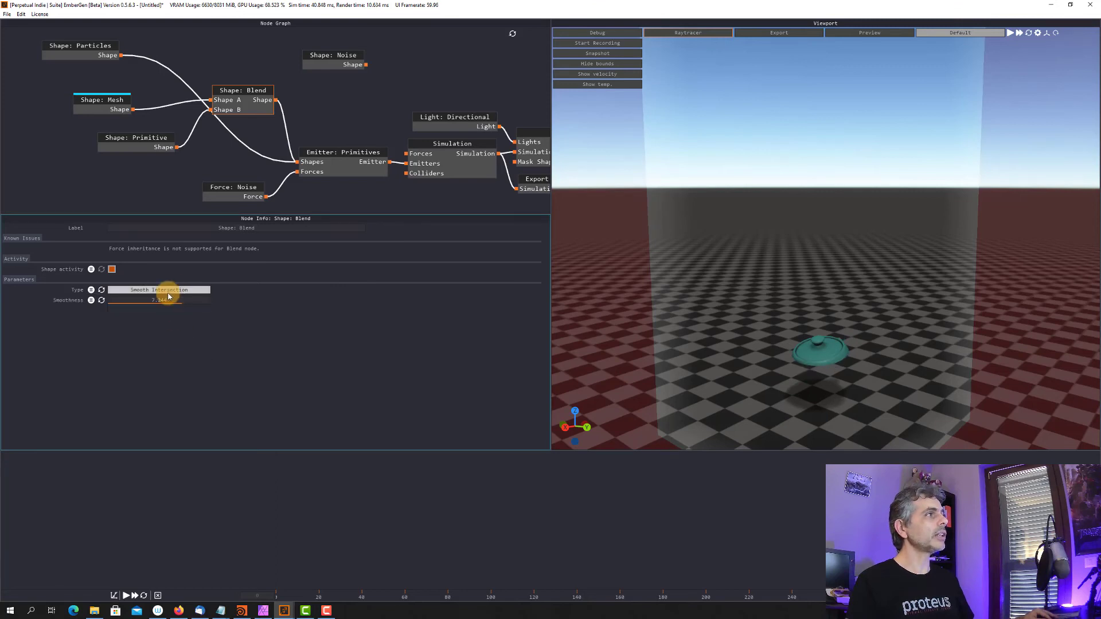
{"action": "left_click", "coordinate": [167, 290]}
{"action": "left_click", "coordinate": [171, 347]}
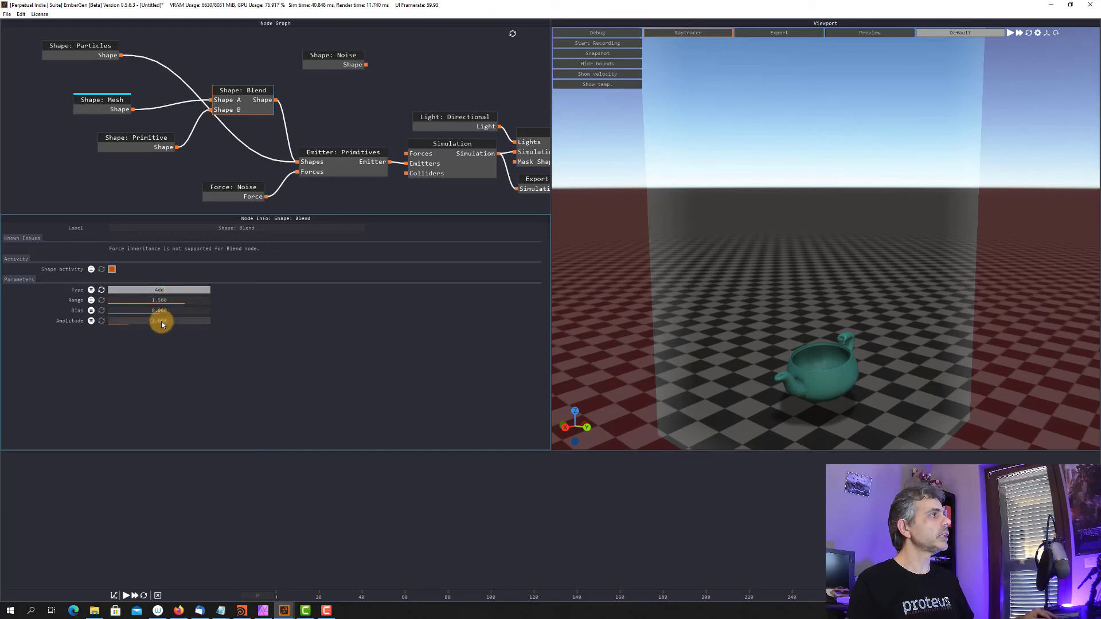
- Set the Blend node's type to Morph and adjust its weight, ending at 0
{"action": "left_click", "coordinate": [160, 291]}
{"action": "left_click", "coordinate": [167, 351]}
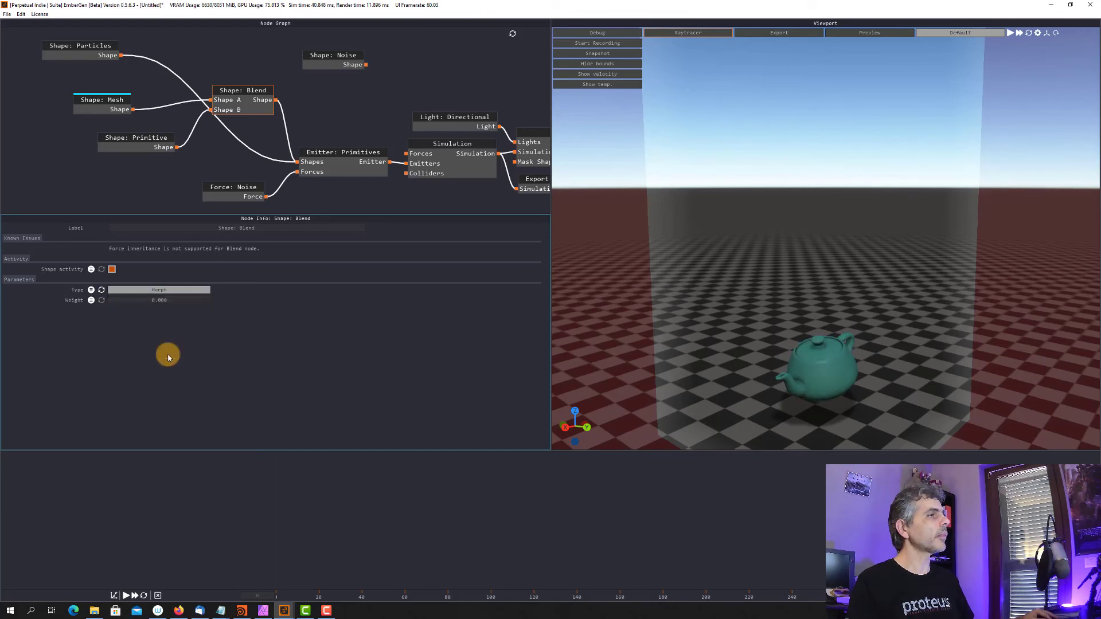
{"action": "left_click_drag", "start_coordinate": [151, 300], "coordinate": [5, 293]}
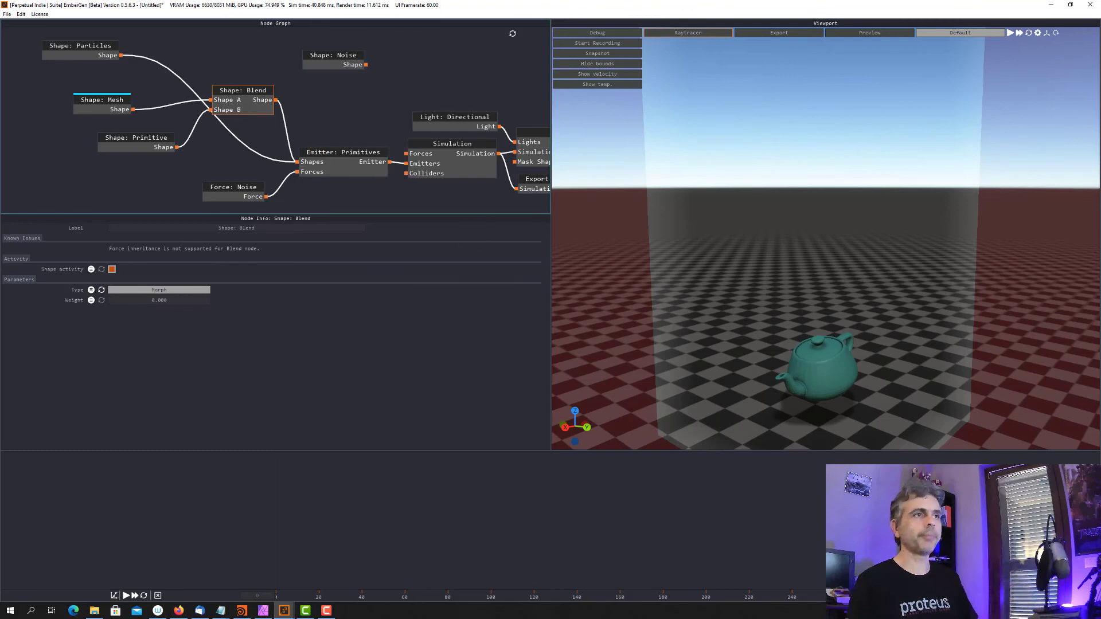
{"action": "left_click", "coordinate": [326, 611]}
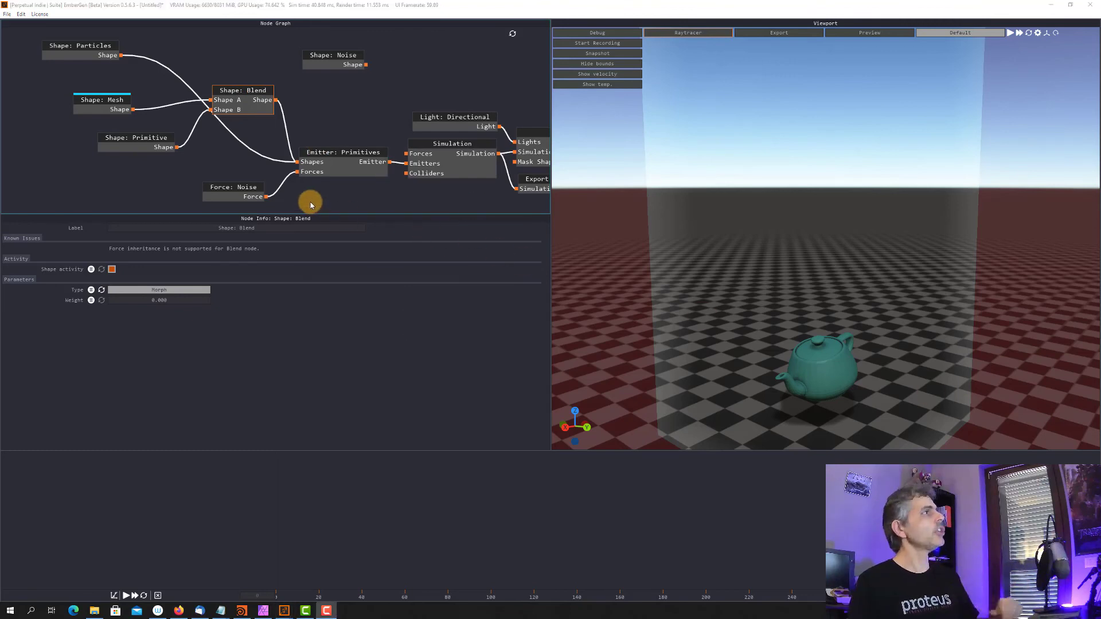
{"action": "right_click", "coordinate": [227, 50]}
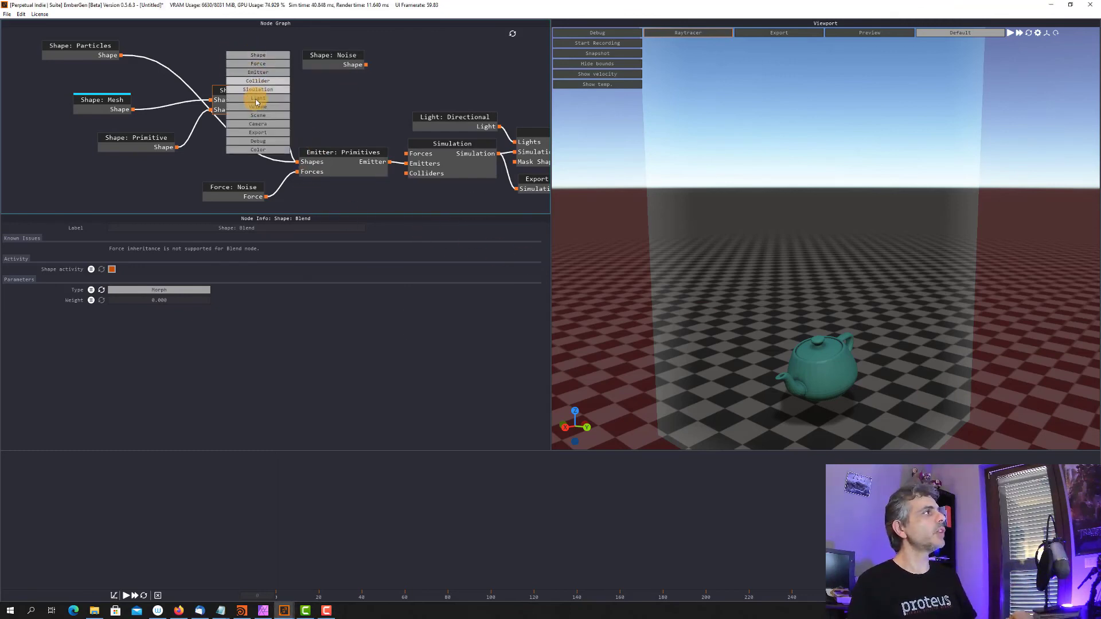
{"action": "mouse_move", "coordinate": [272, 56]}
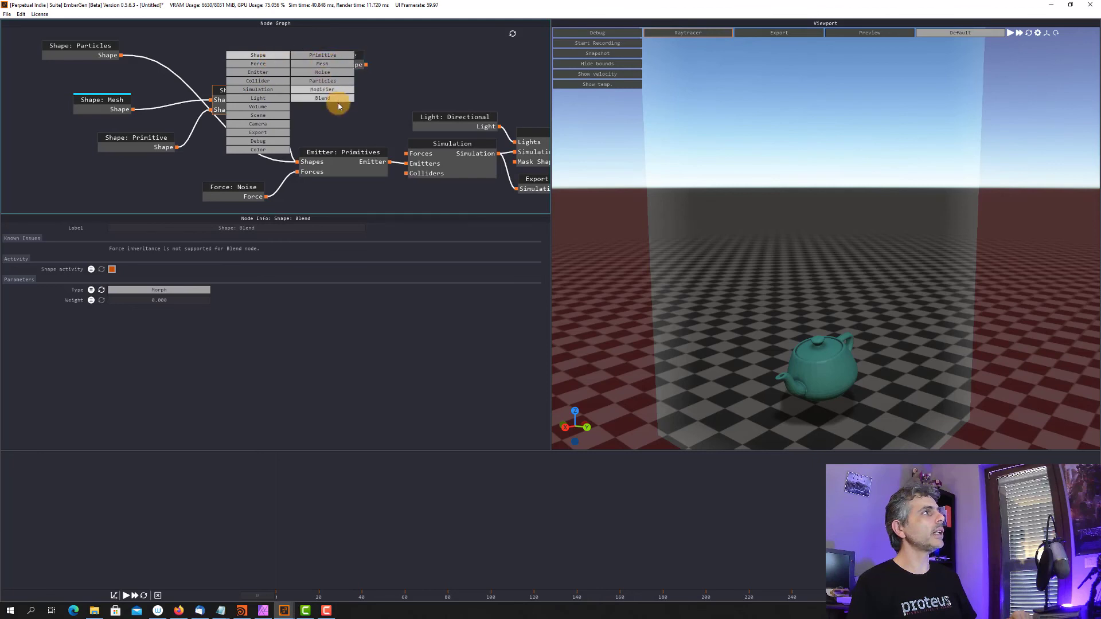
{"action": "left_click", "coordinate": [445, 74]}
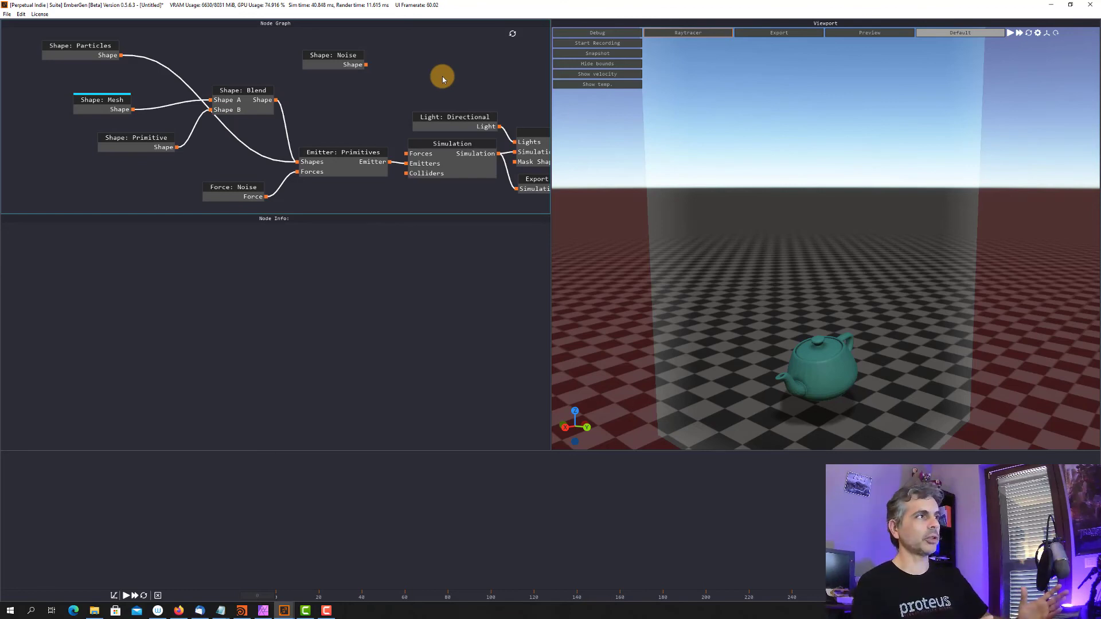
- Select the Primitives emitter node and bring its emission, pressure and visuals settings into view
{"action": "left_click", "coordinate": [331, 158]}
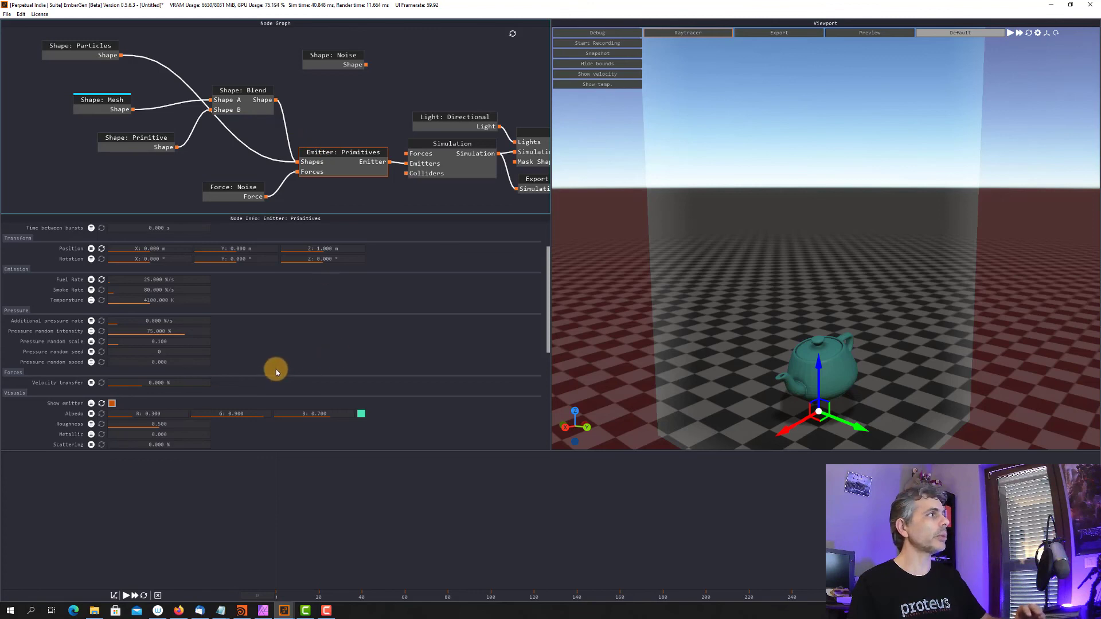
{"action": "scroll", "coordinate": [277, 370], "scroll_direction": "down", "scroll_amount": 1}
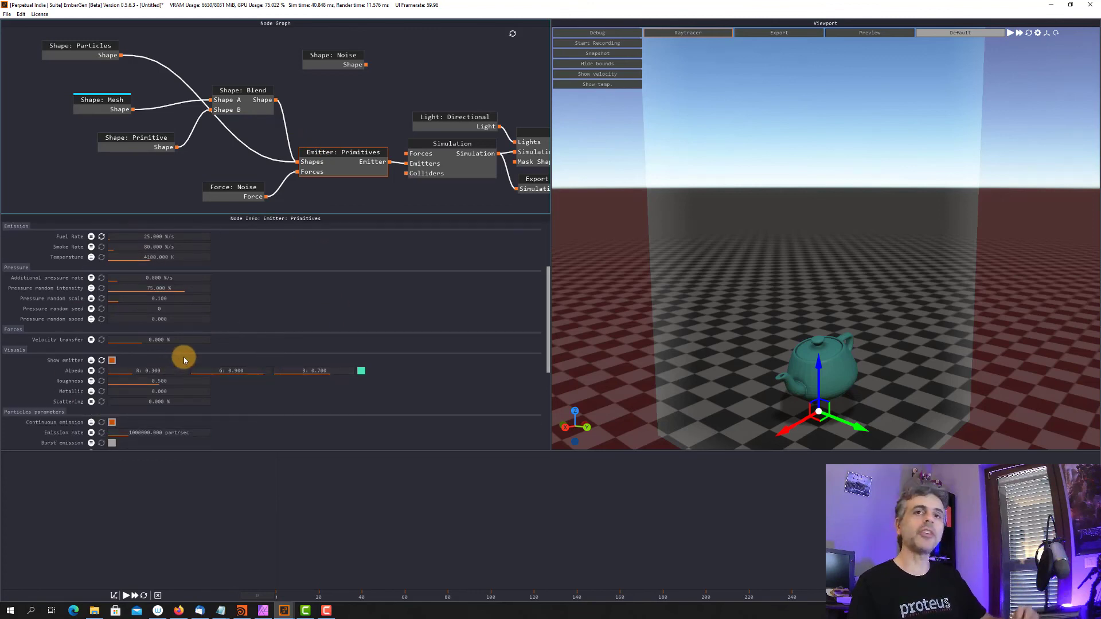